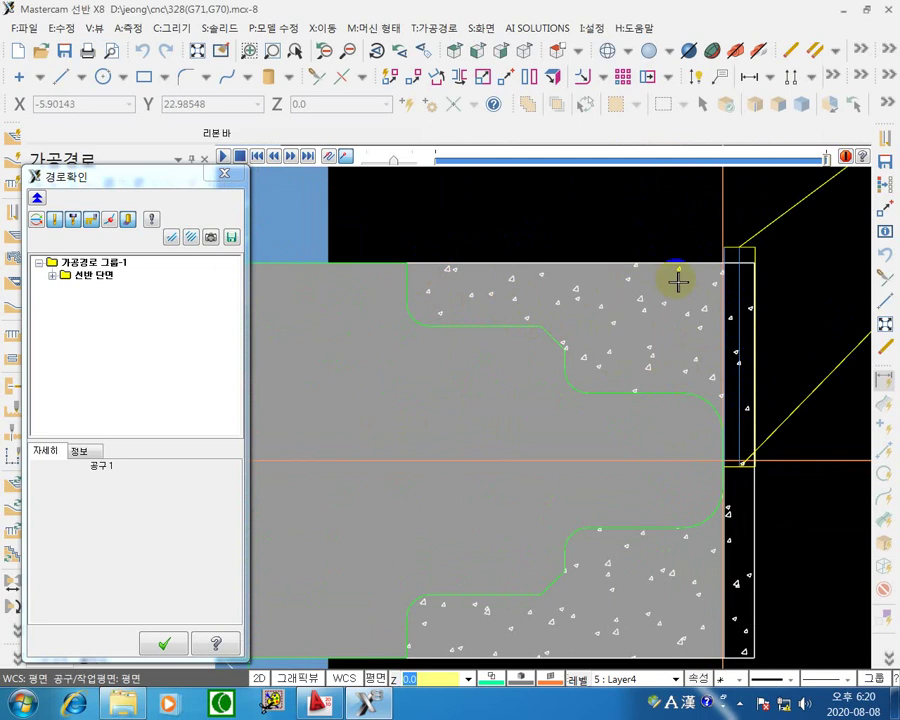
Close the toolpath backplot of the facing operation.
scroll(679, 285, down, 5)
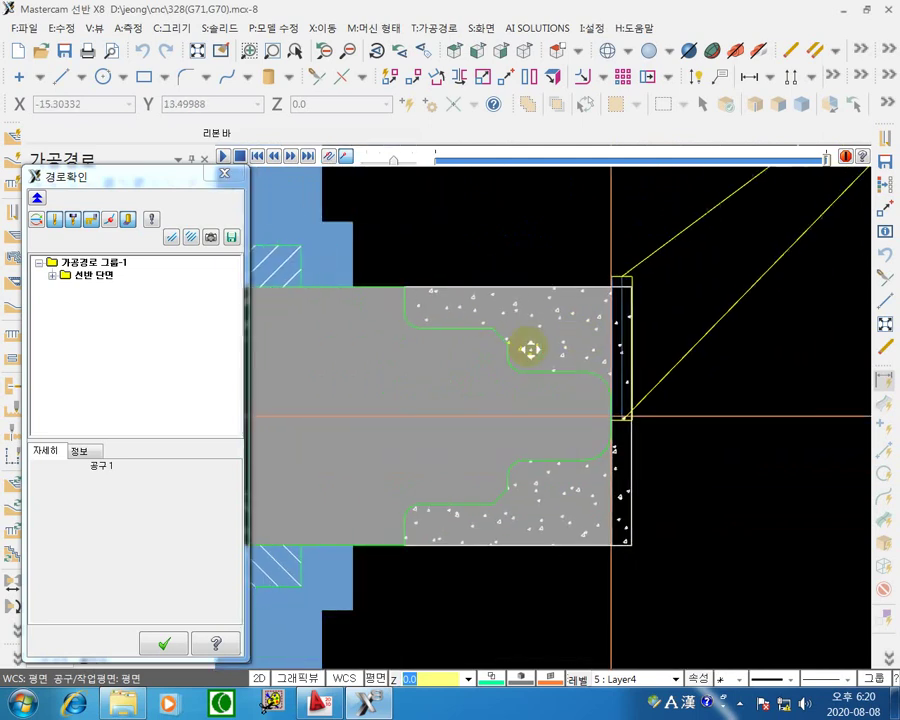
scroll(536, 345, down, 2)
scroll(530, 342, up, 2)
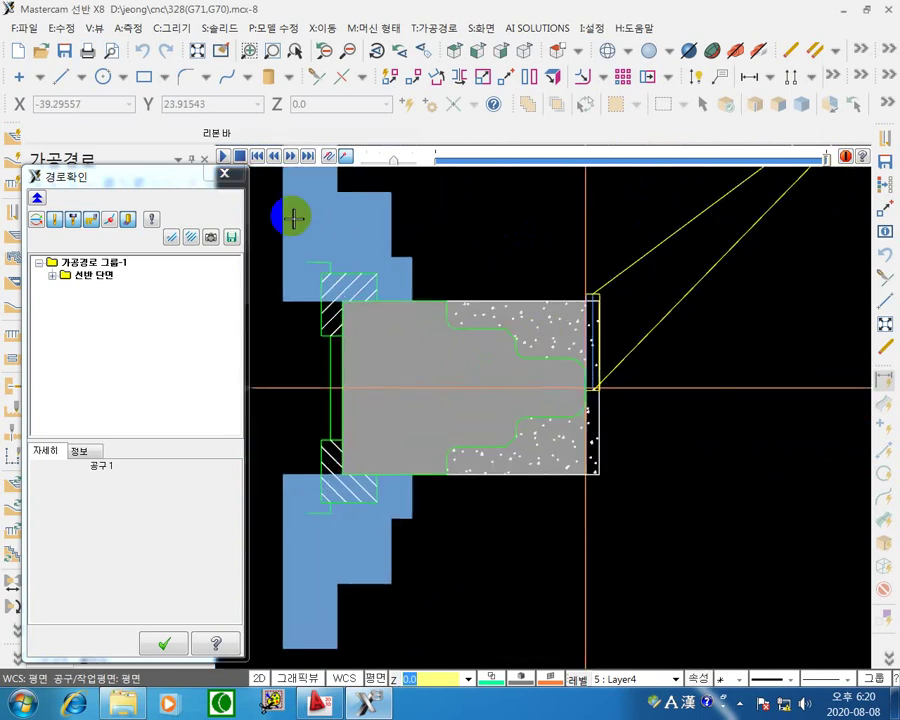
click(224, 174)
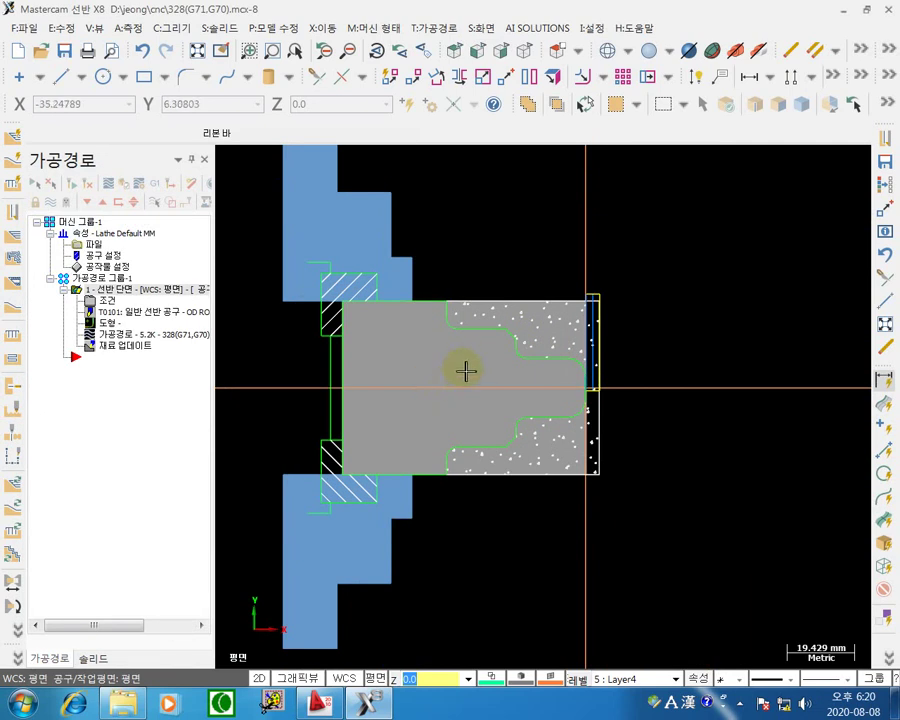
click(310, 341)
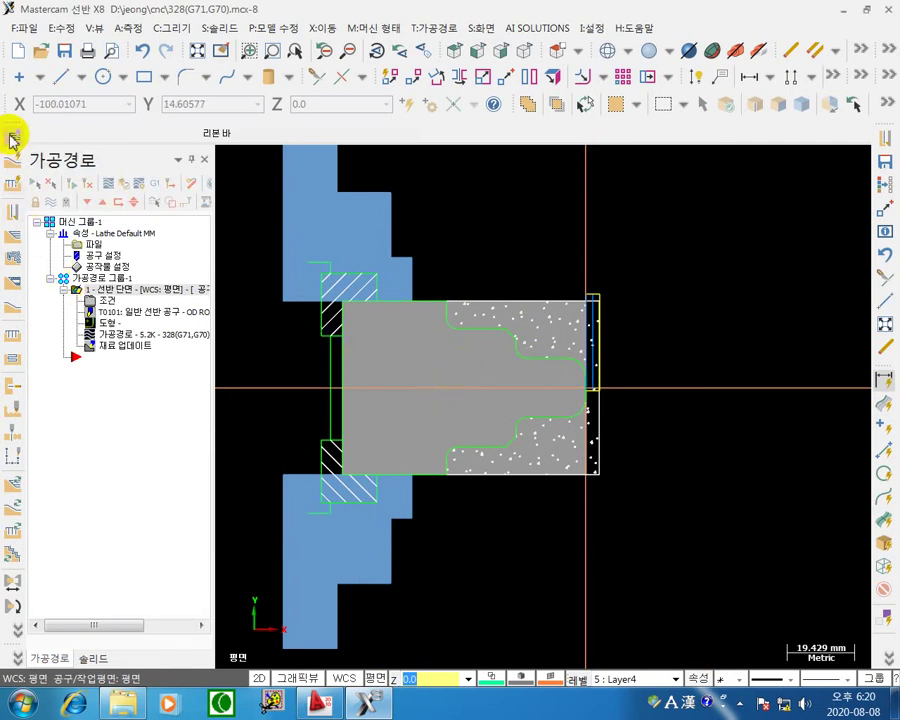
mouse_move(13, 137)
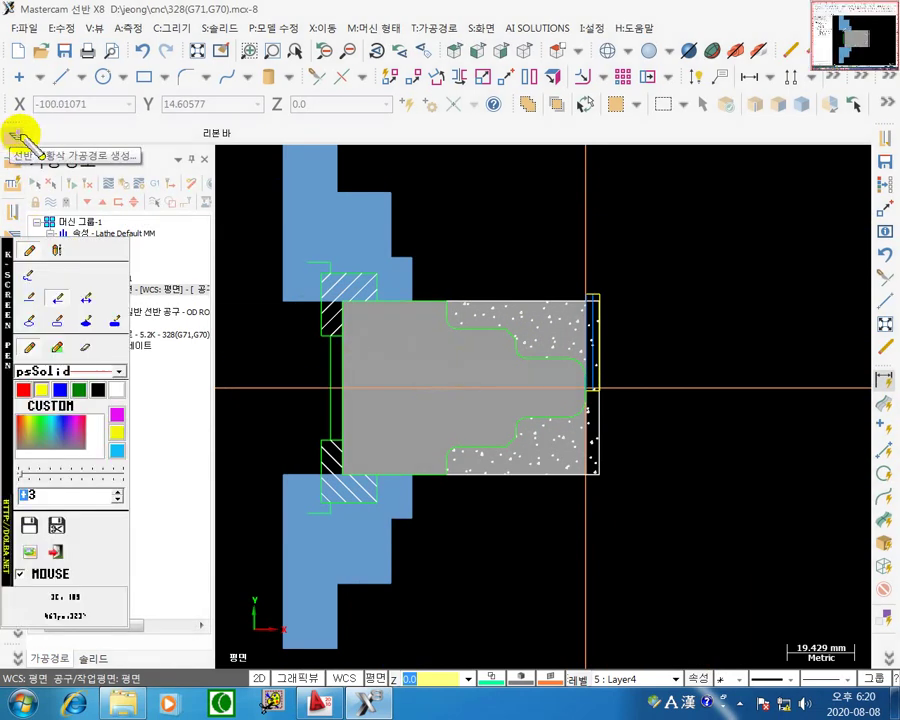
drag(8, 290, 652, 222)
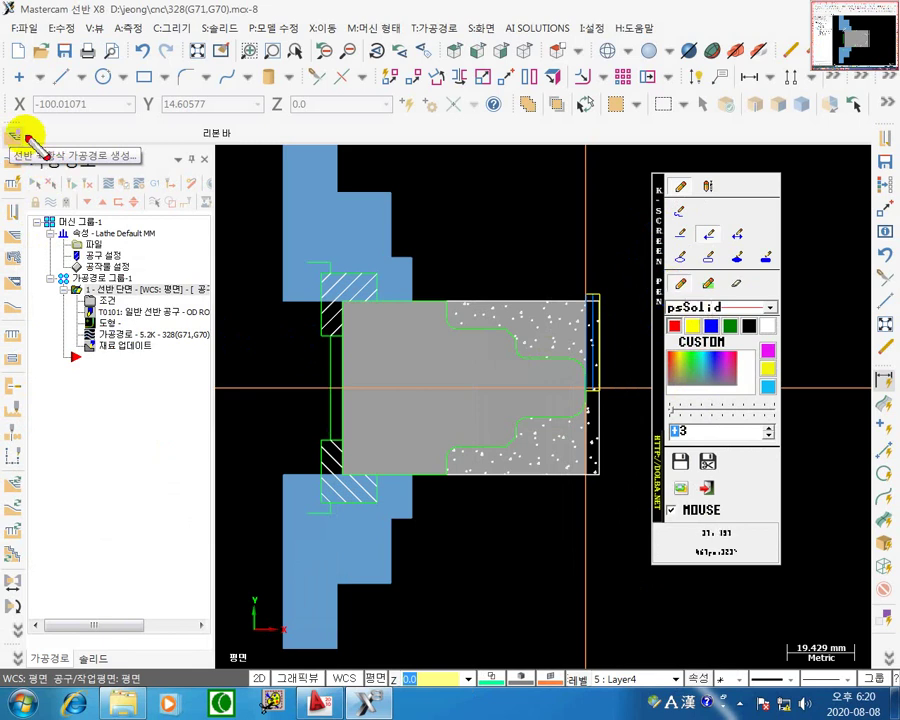
click(543, 272)
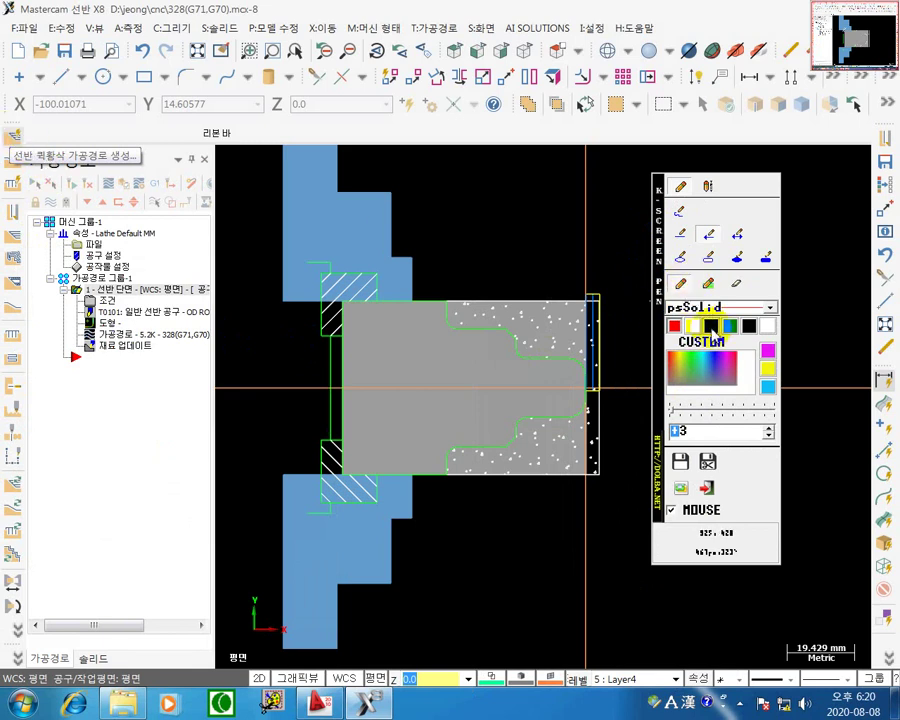
click(709, 256)
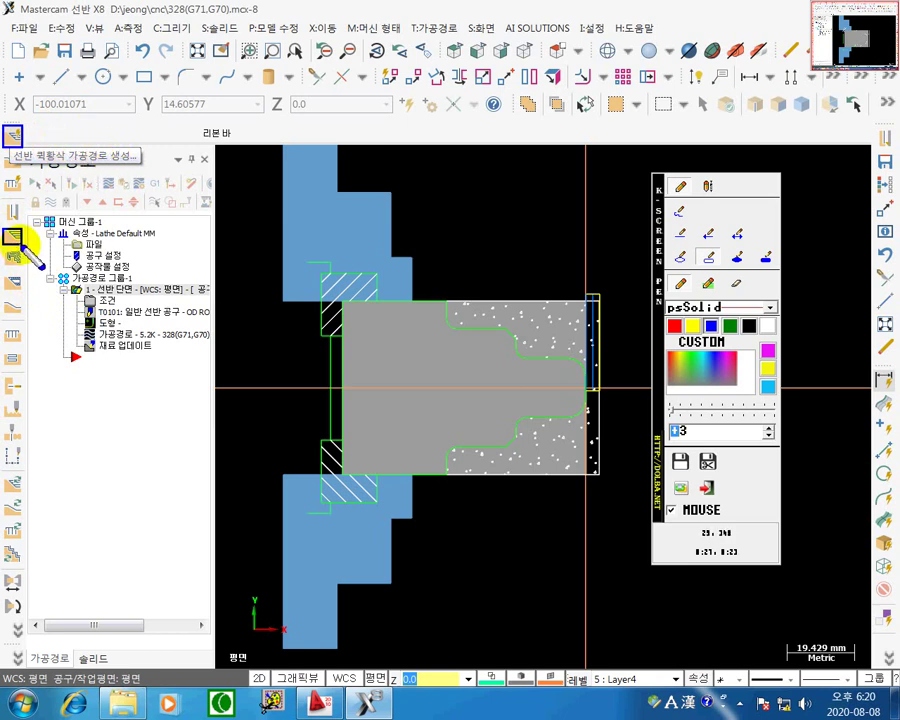
click(313, 263)
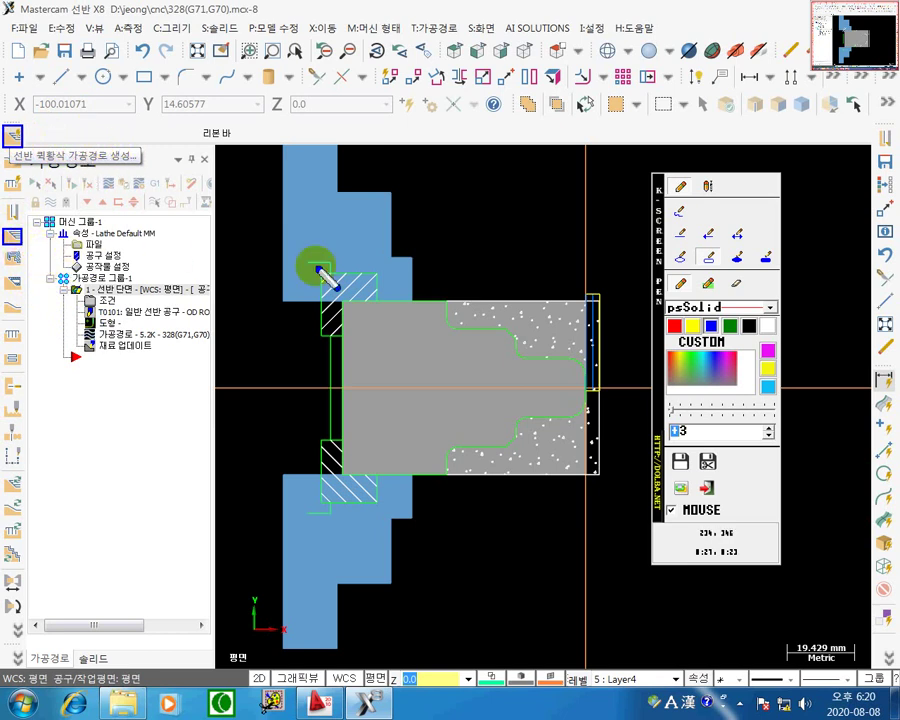
click(767, 351)
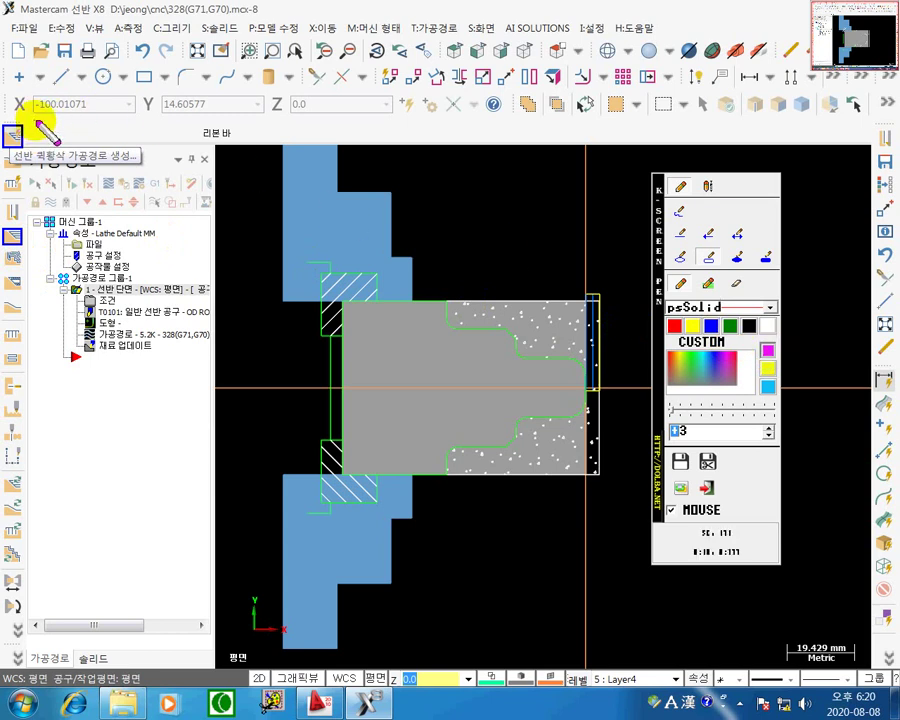
drag(27, 121, 35, 138)
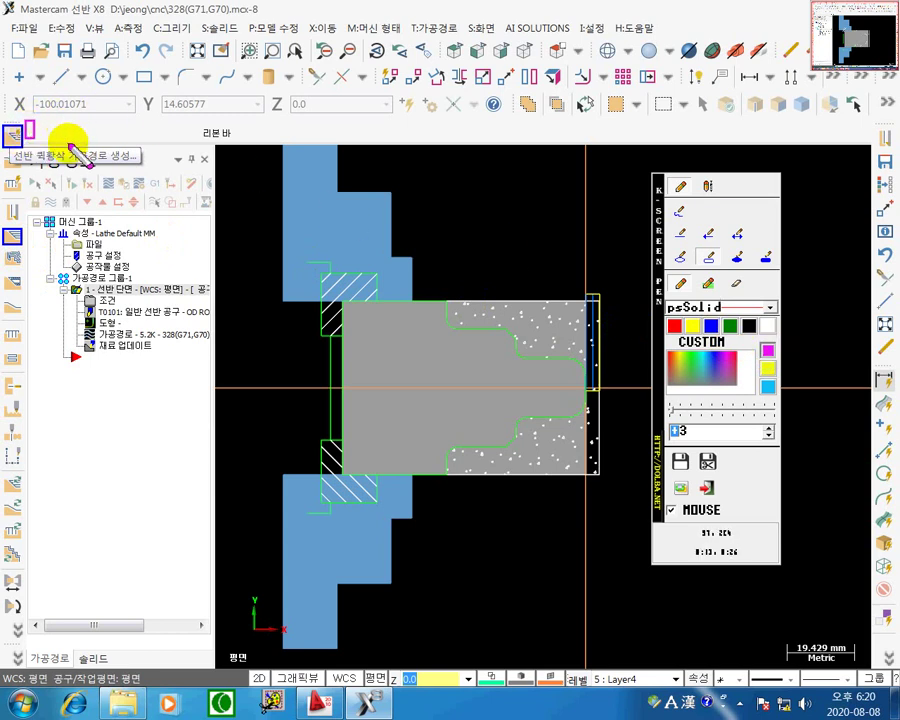
click(679, 213)
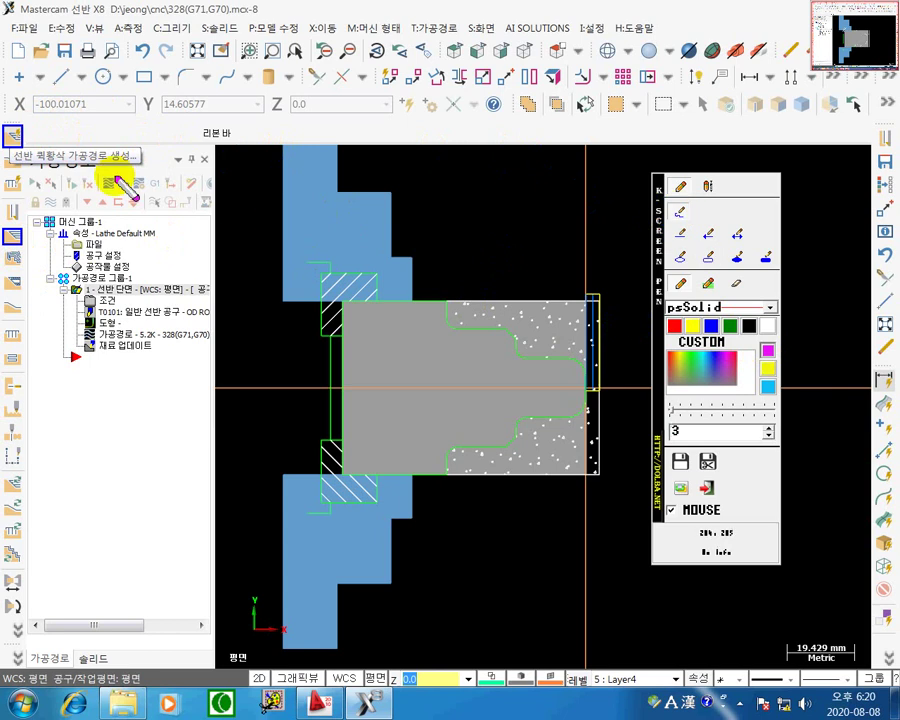
drag(38, 123, 29, 139)
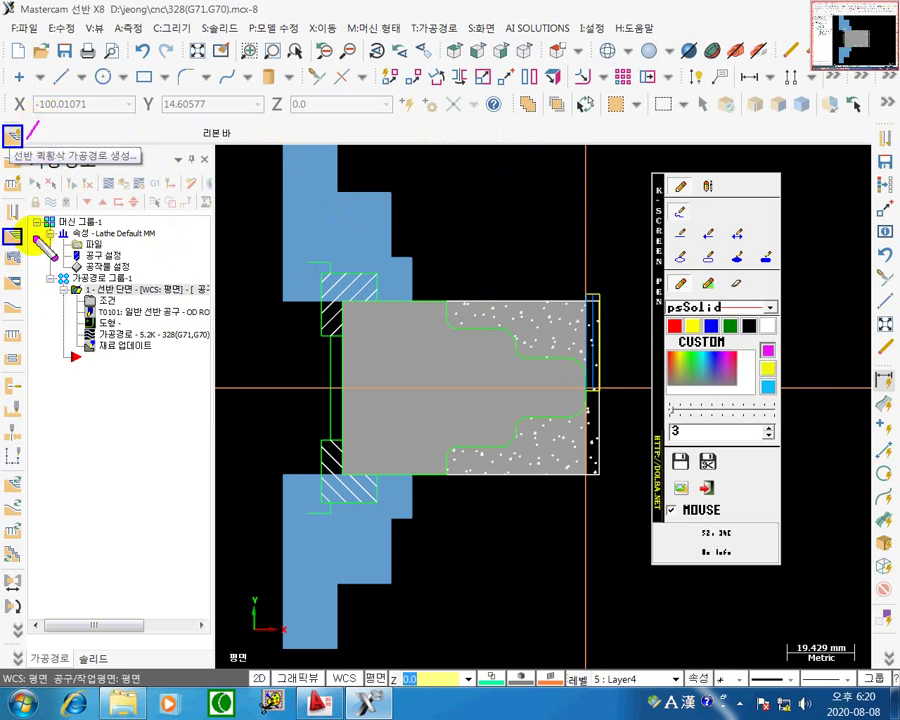
drag(27, 240, 41, 254)
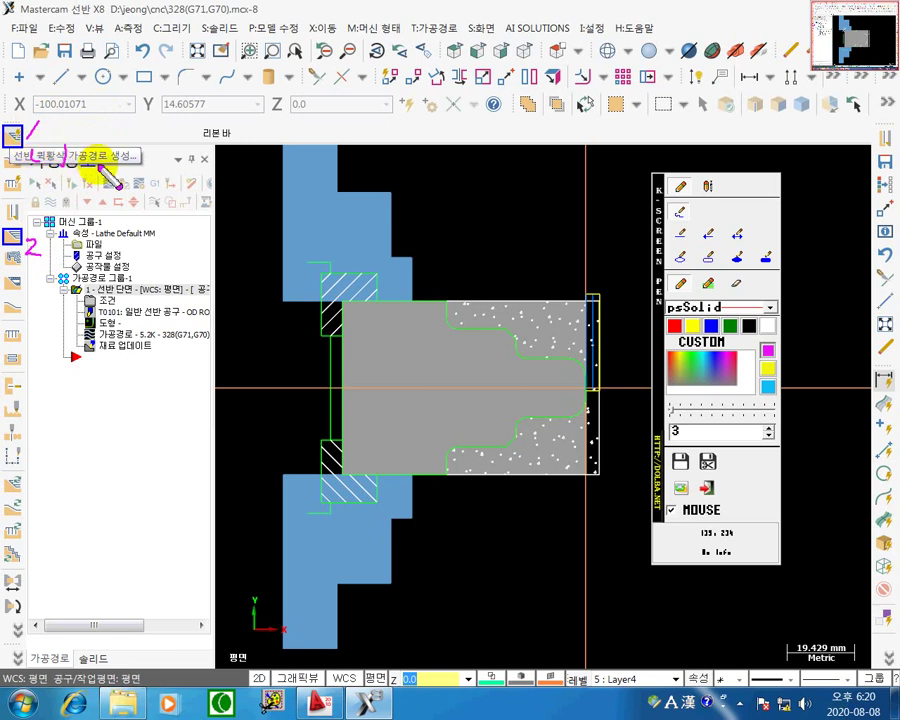
key(Escape)
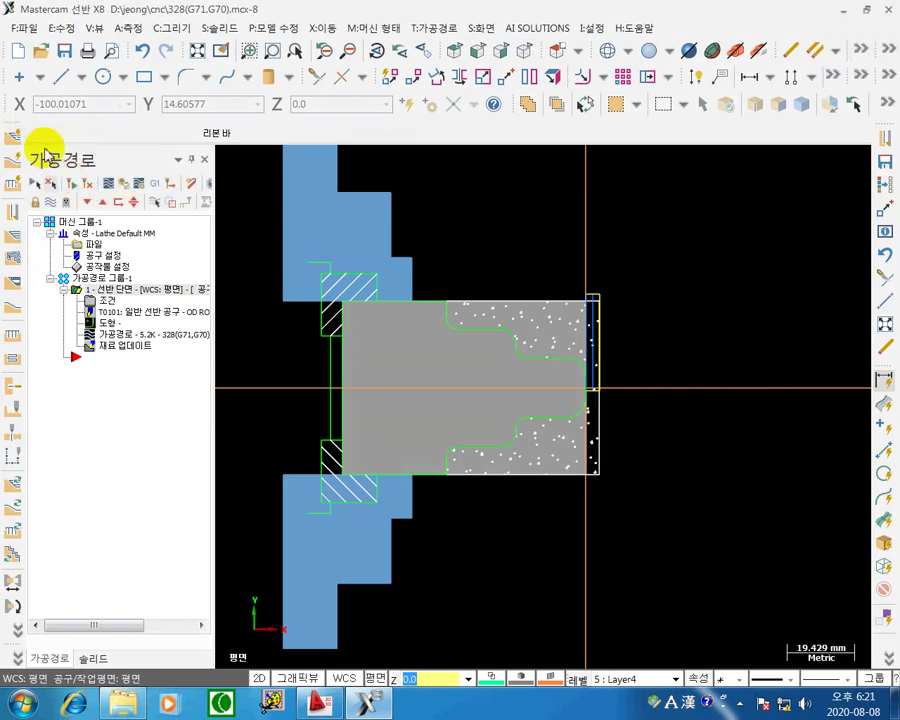
Start a lathe quick rough toolpath and begin a partial chain at the upper front corner arc, reversed to run toward the chuck.
click(13, 137)
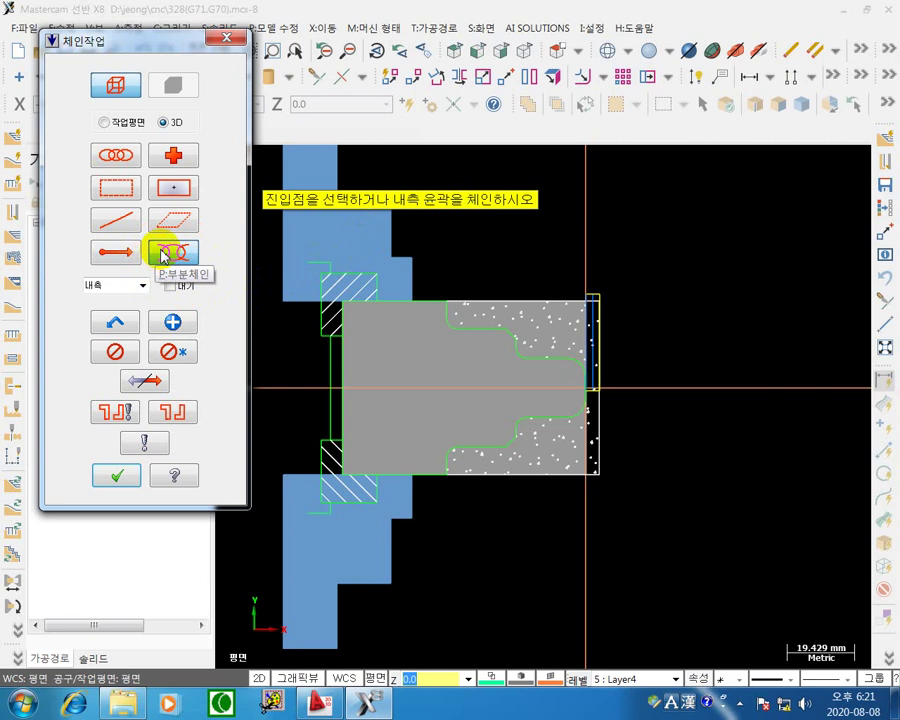
scroll(590, 380, up, 3)
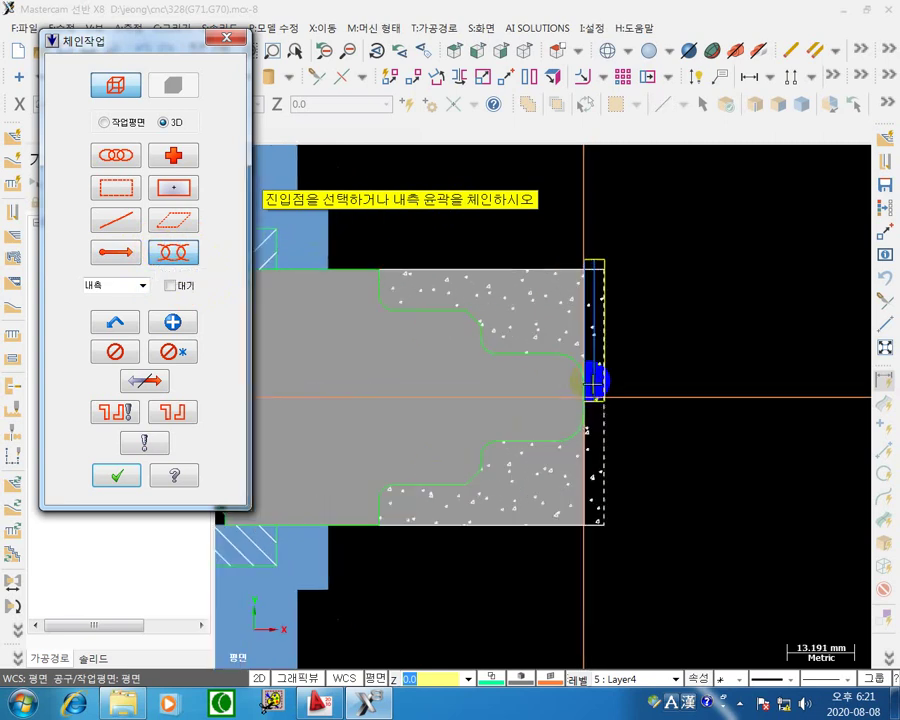
middle_drag(688, 446, 731, 456)
click(663, 386)
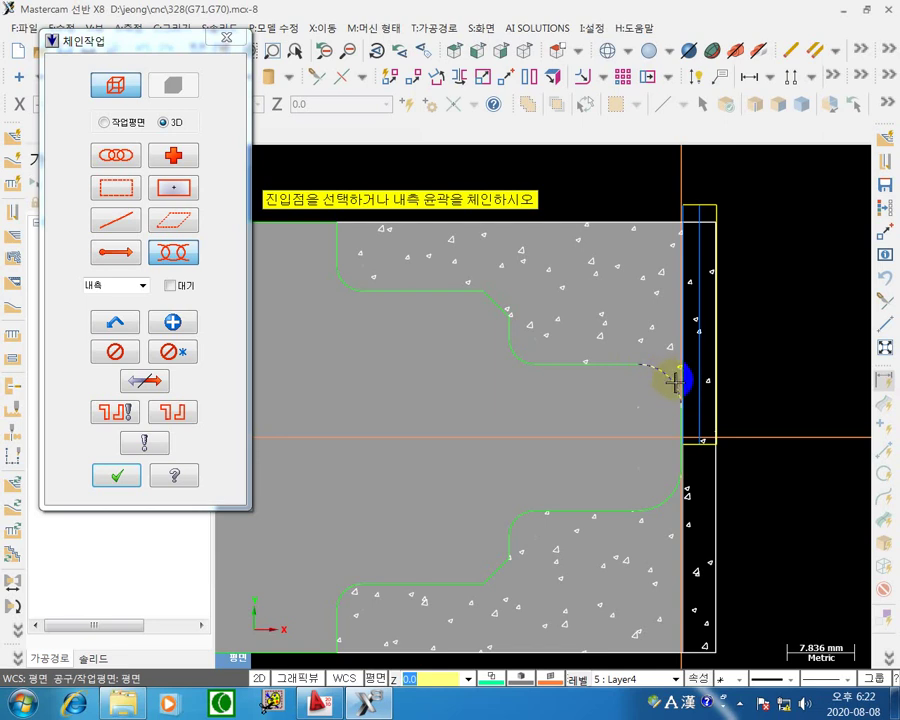
click(673, 394)
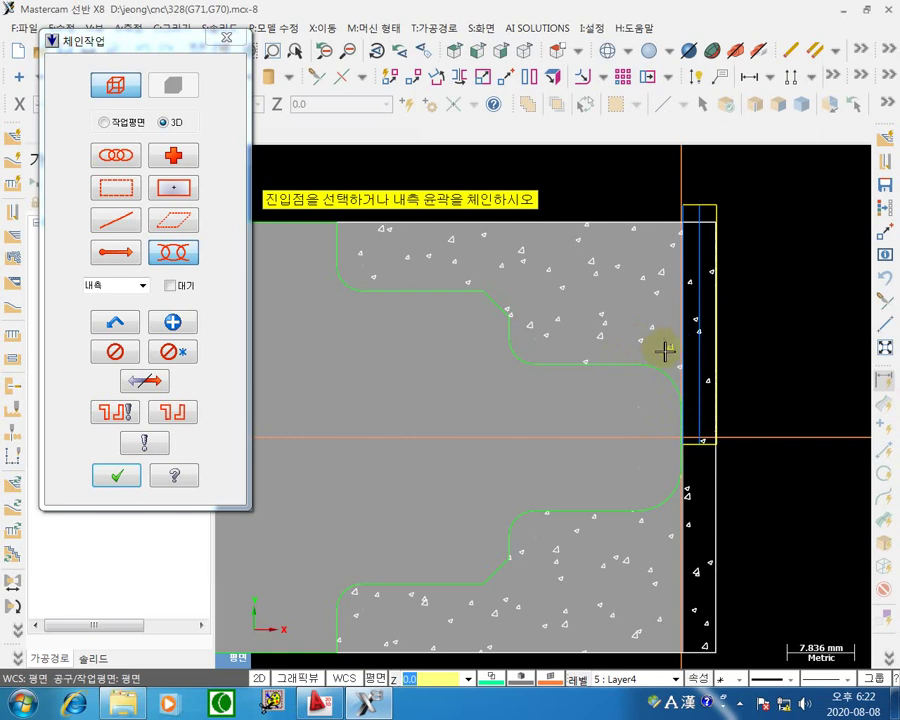
click(655, 367)
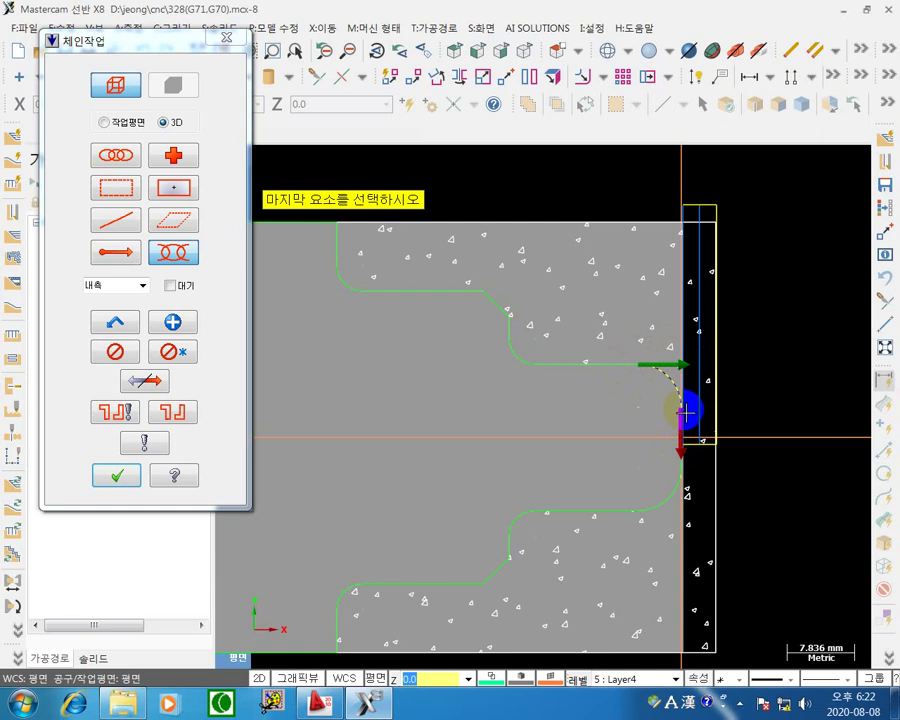
click(157, 388)
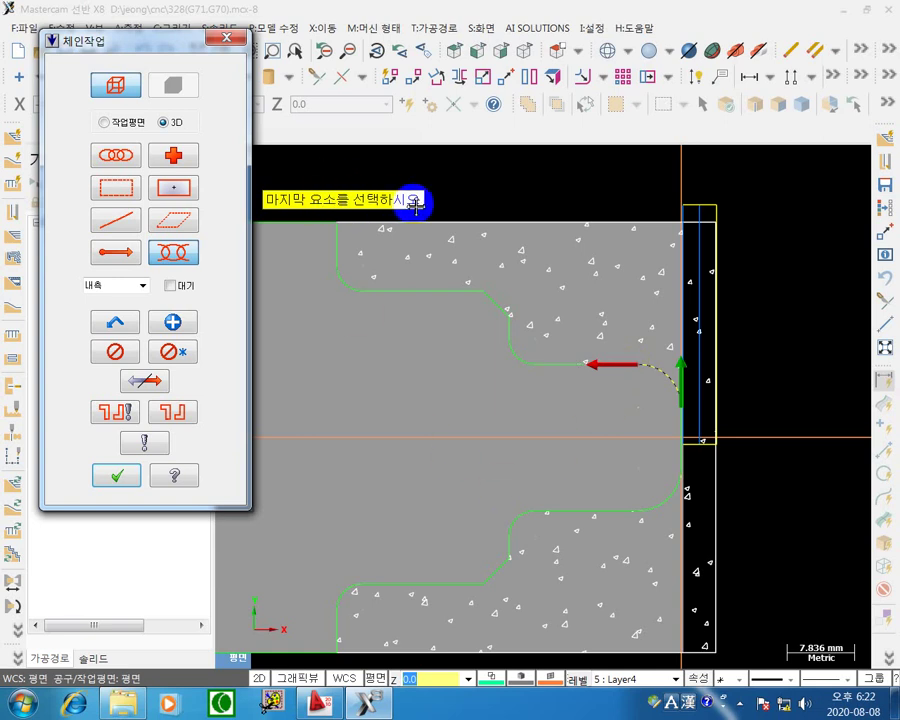
End the partial chain at the vertical shoulder line of the upper profile and accept the chain.
click(343, 244)
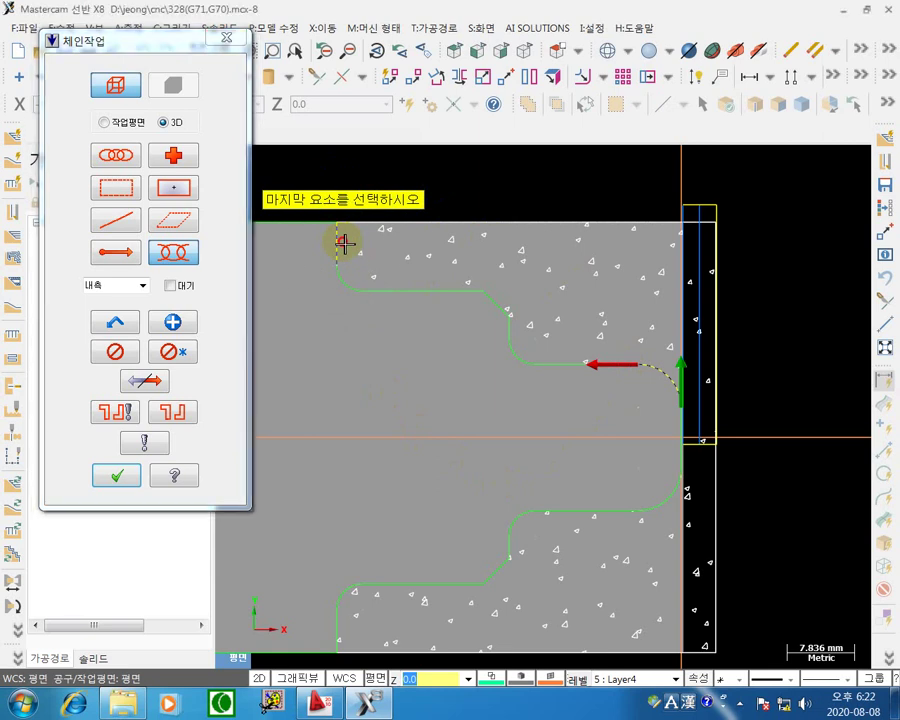
middle_drag(371, 343, 478, 434)
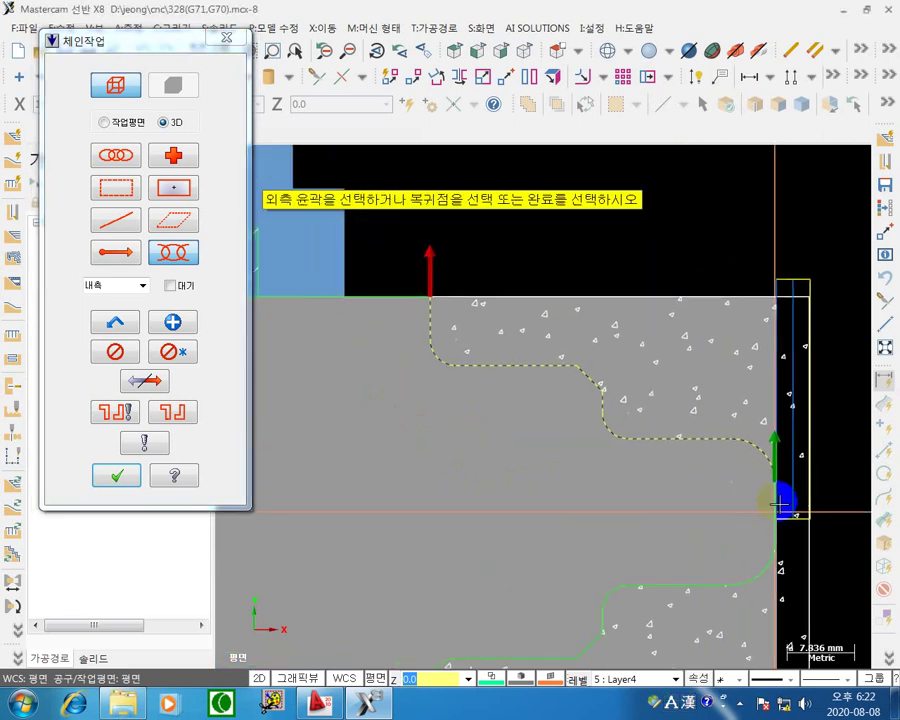
drag(764, 441, 740, 446)
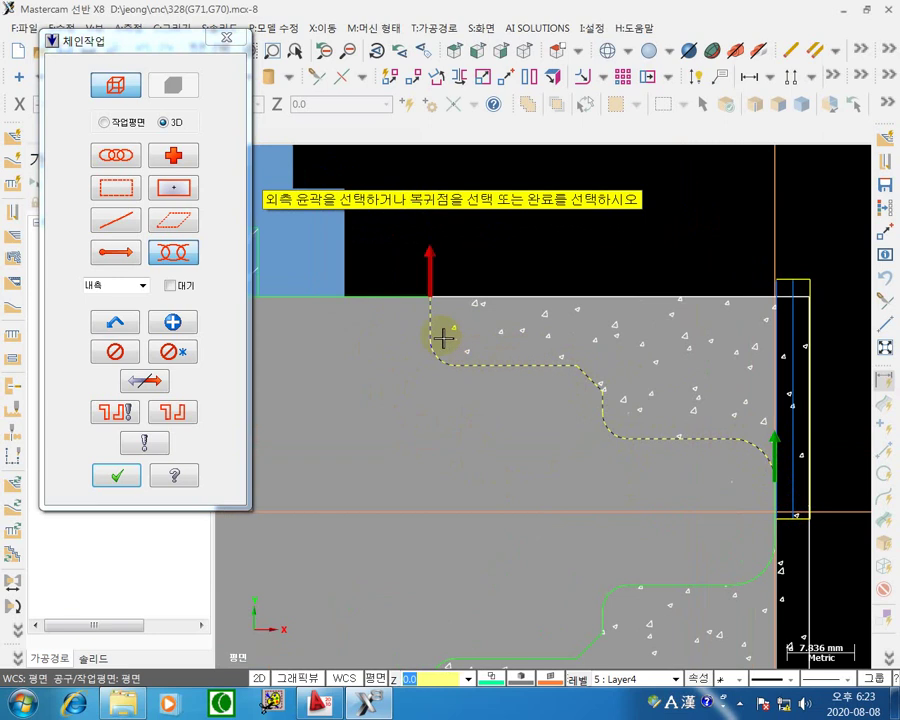
drag(442, 339, 430, 296)
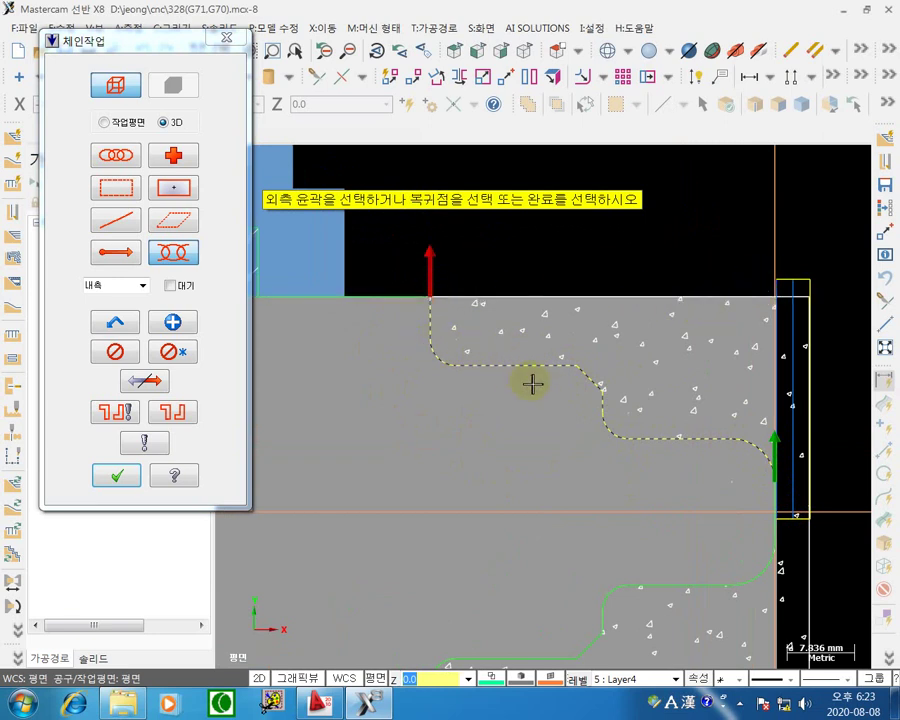
drag(625, 419, 422, 328)
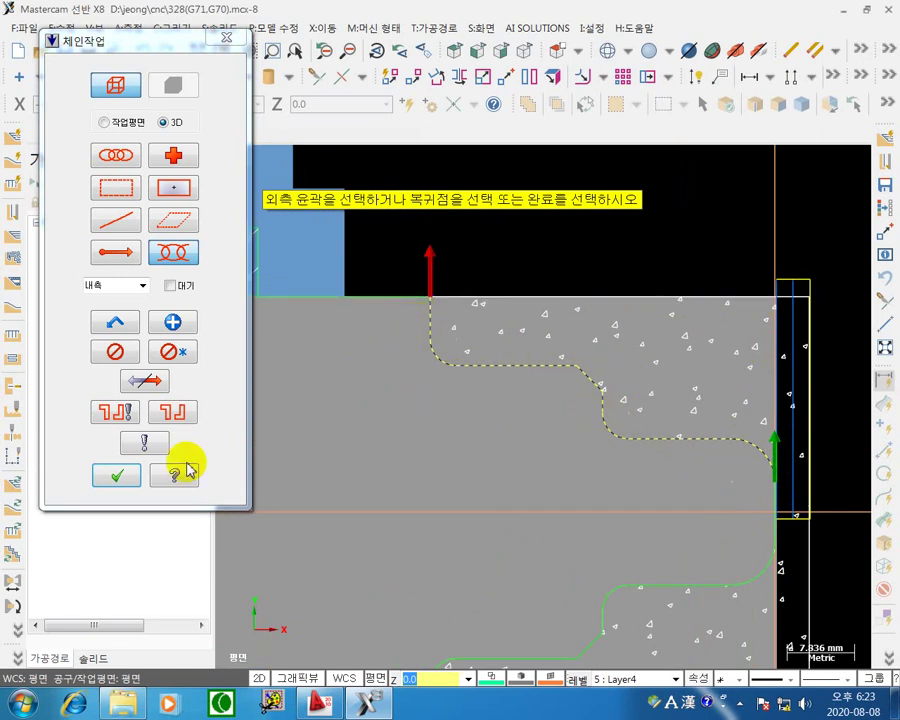
click(118, 477)
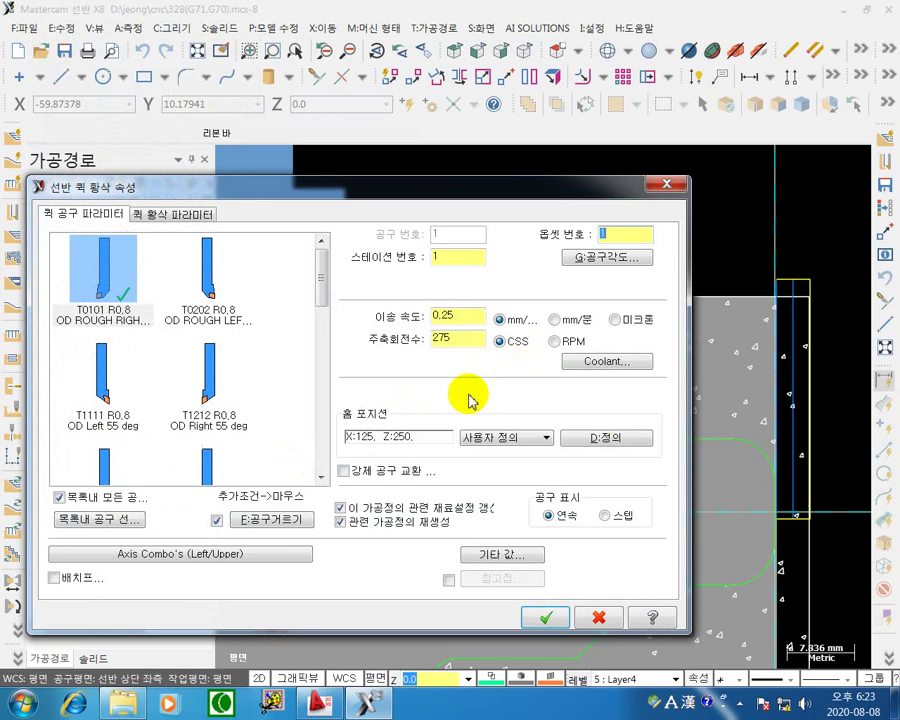
Select tool T0101 R0.8 OD Rough Right and set the feed rate to 0.2 and the spindle speed to 180.
click(118, 306)
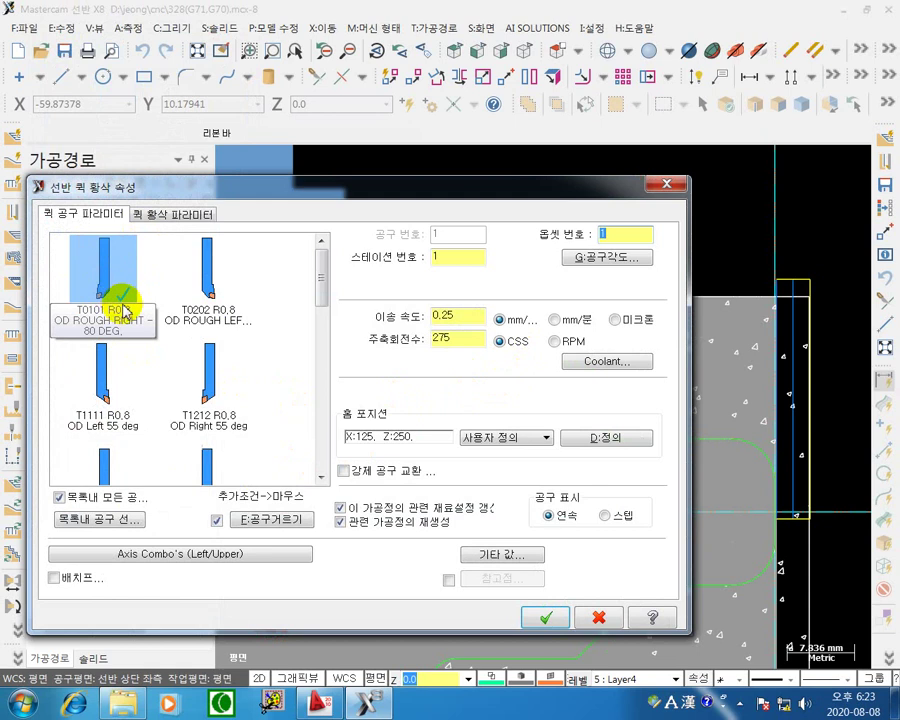
click(104, 284)
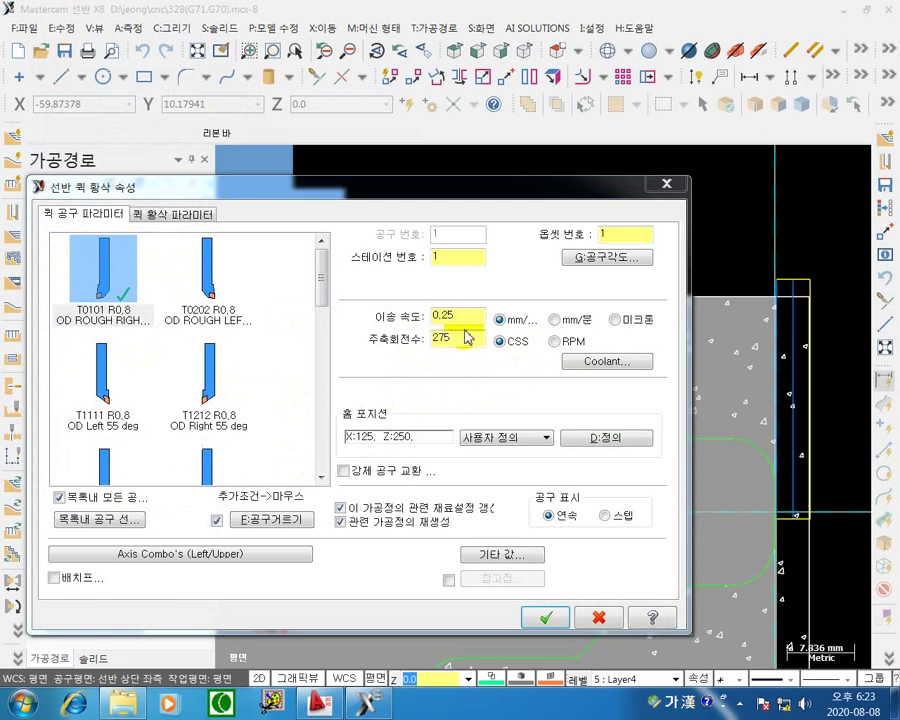
drag(457, 316, 362, 316)
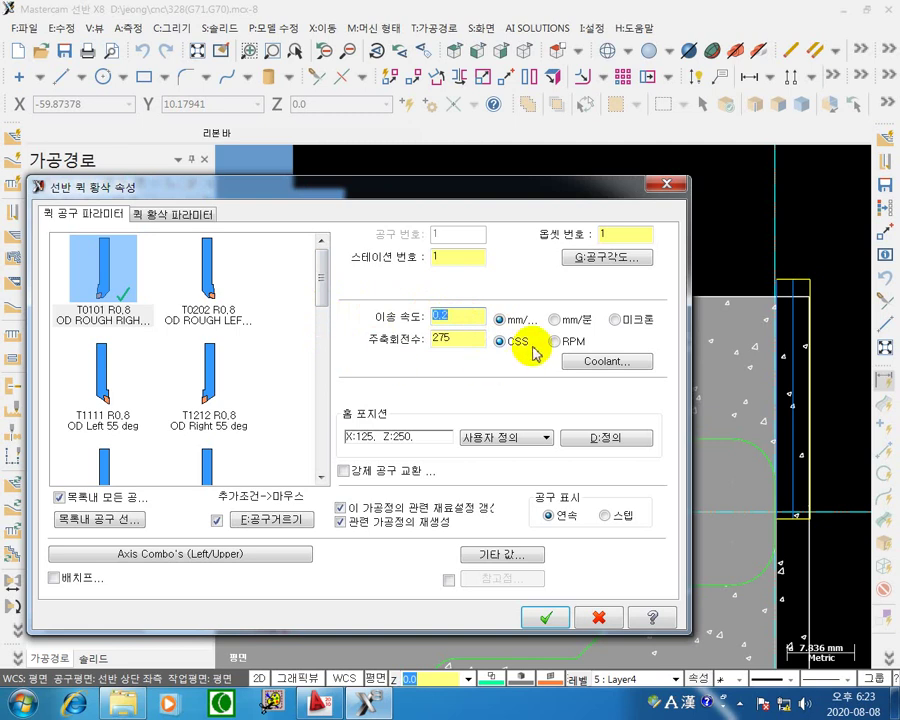
drag(458, 338, 358, 328)
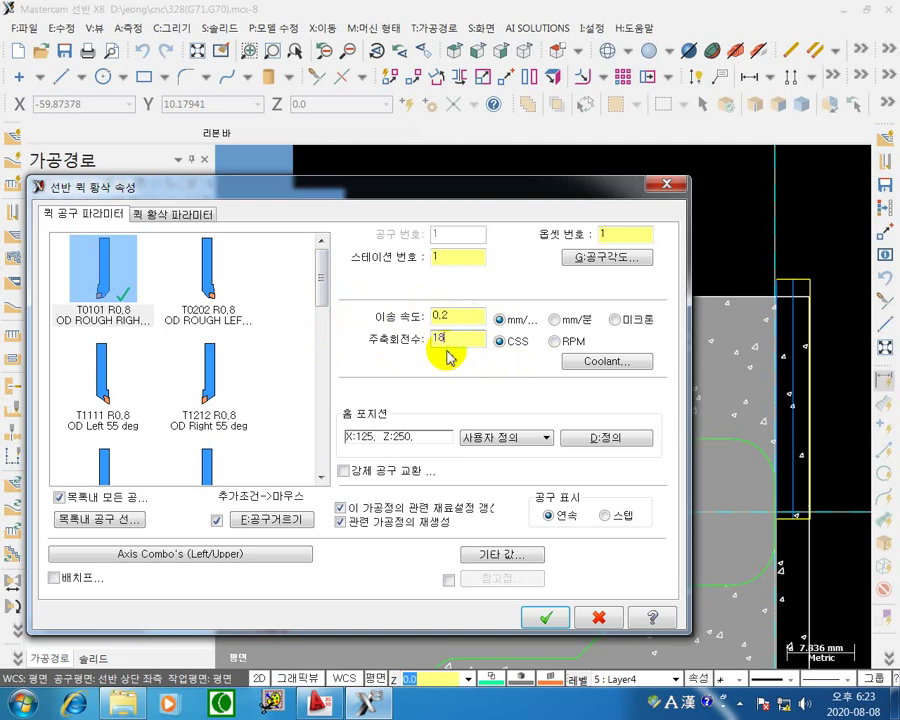
text(0)
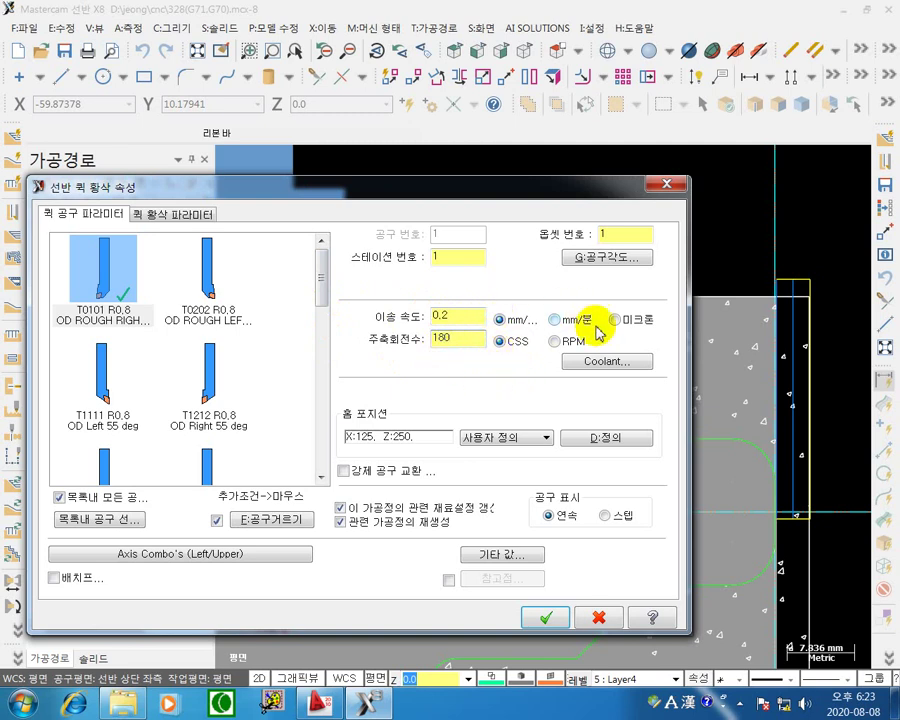
click(555, 319)
click(554, 341)
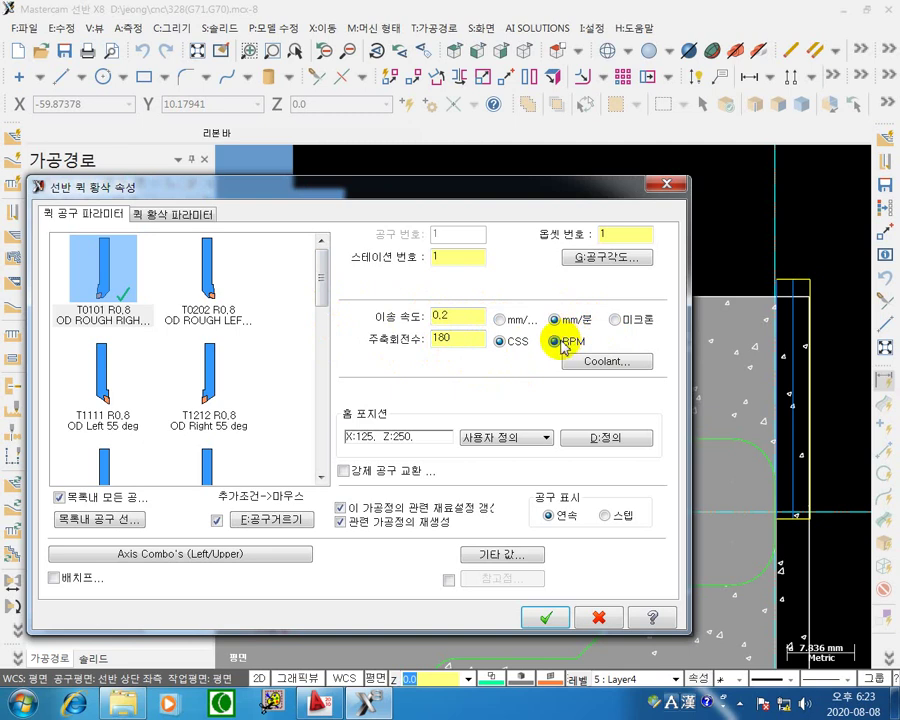
click(499, 319)
click(499, 341)
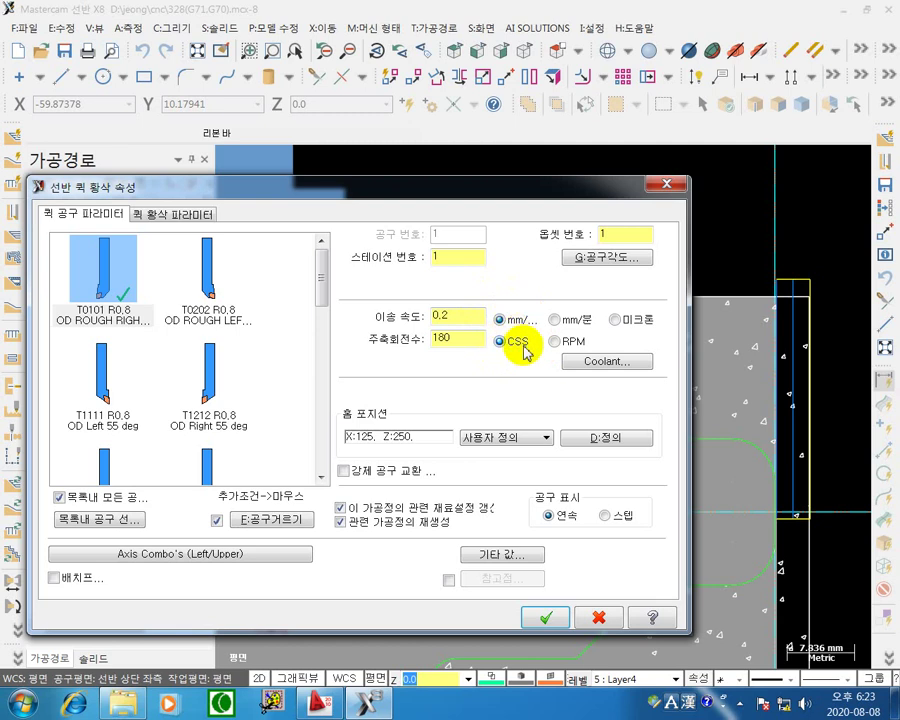
drag(467, 347, 366, 318)
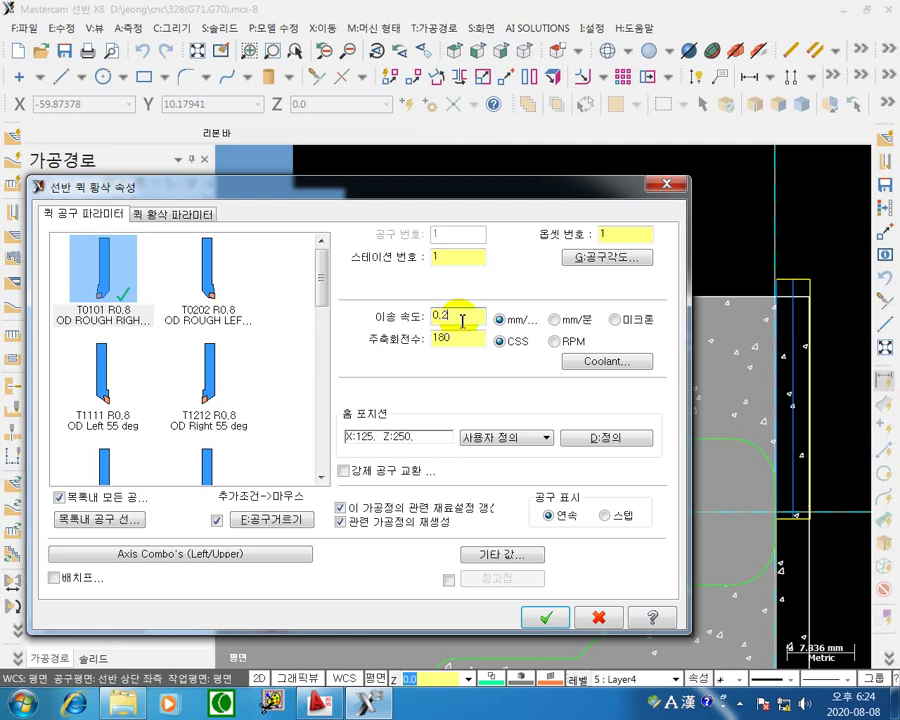
Turn on flood coolant for the quick rough operation and accept the coolant settings.
click(600, 368)
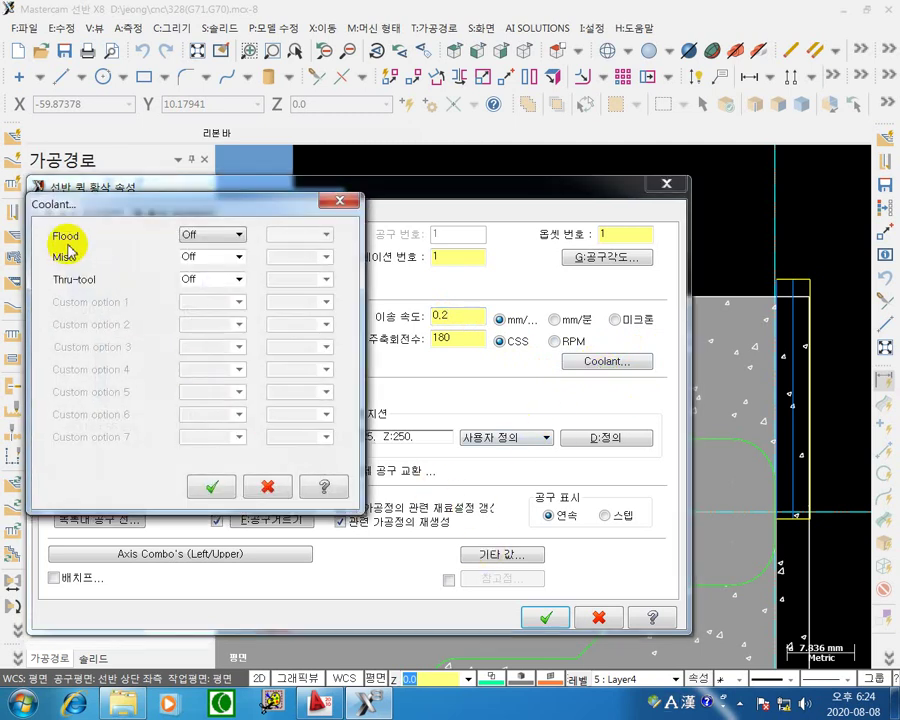
click(230, 236)
click(208, 250)
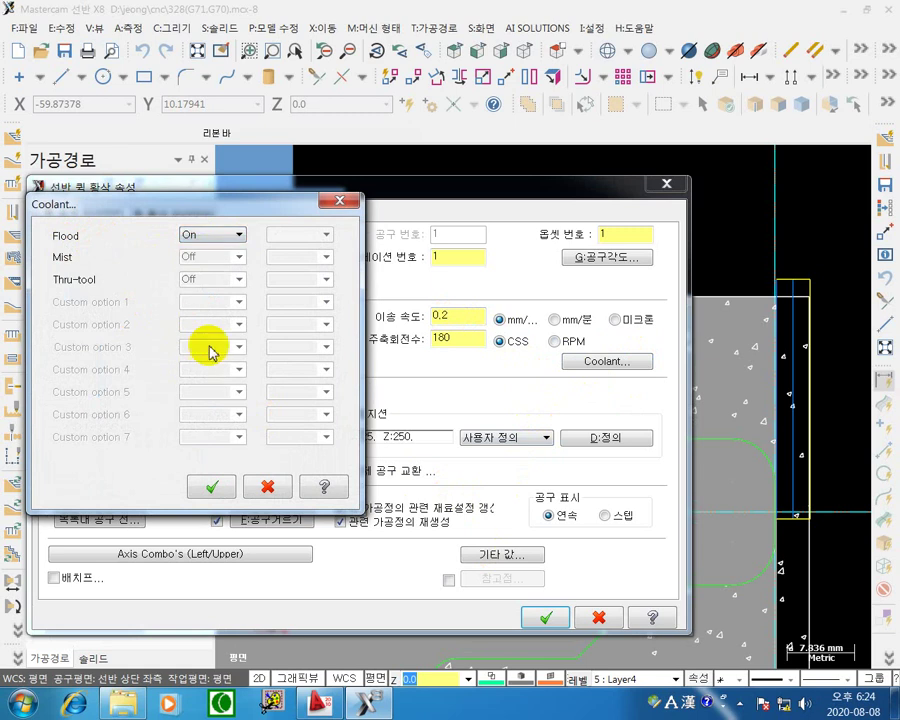
click(208, 487)
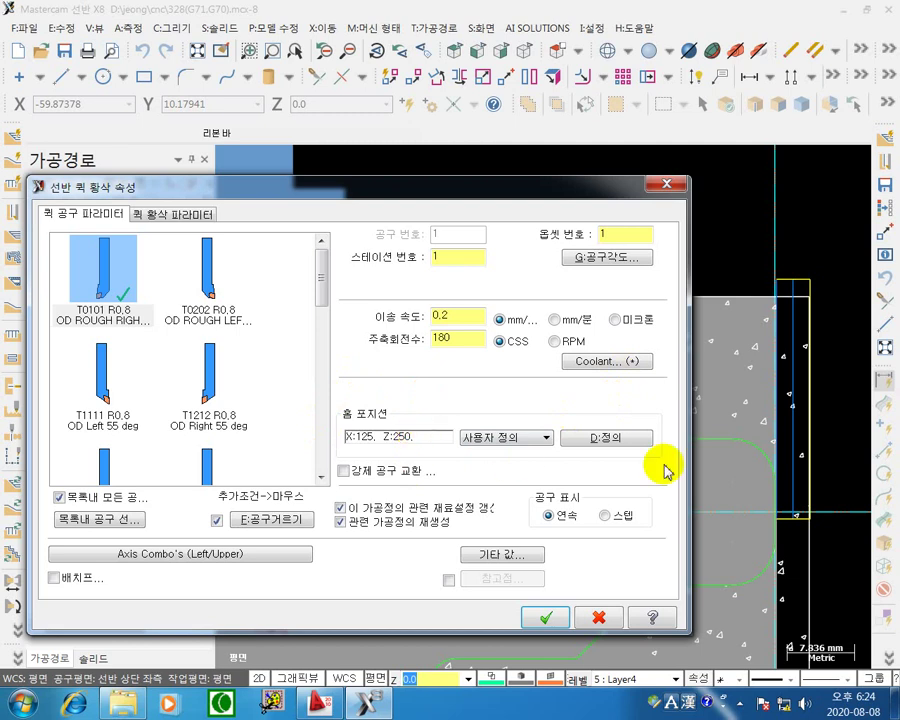
Define the user-defined home position of the quick rough operation as X 100 and Z 100.
click(608, 440)
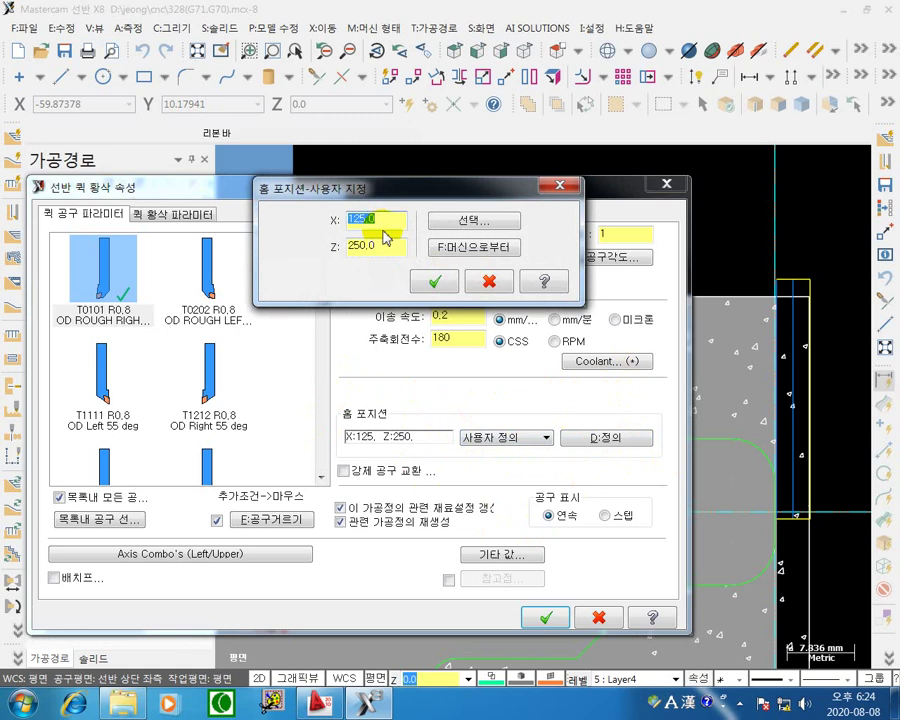
key(Tab)
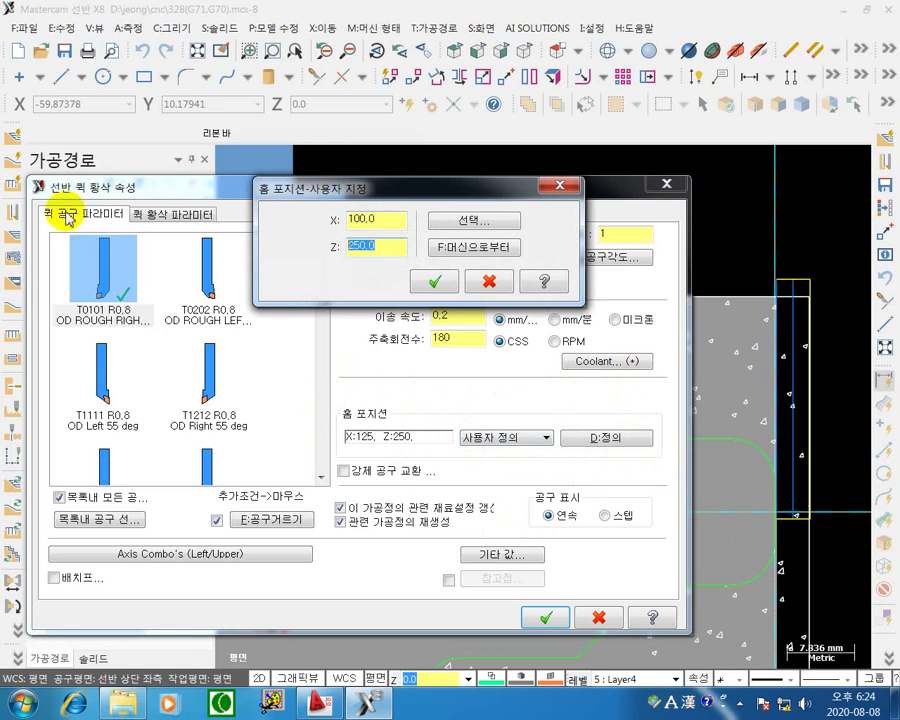
text(100)
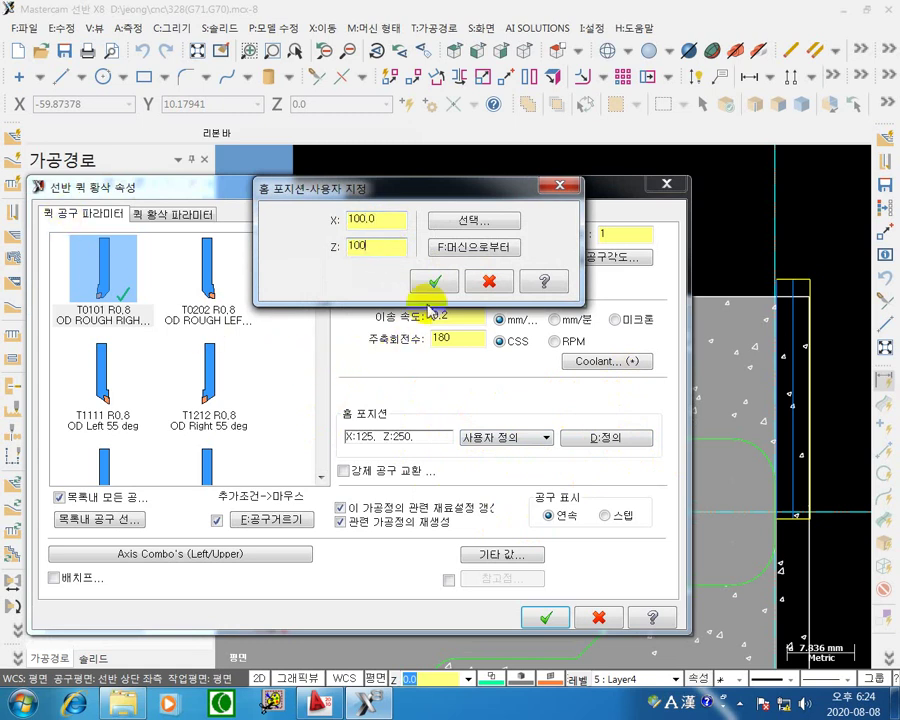
click(434, 281)
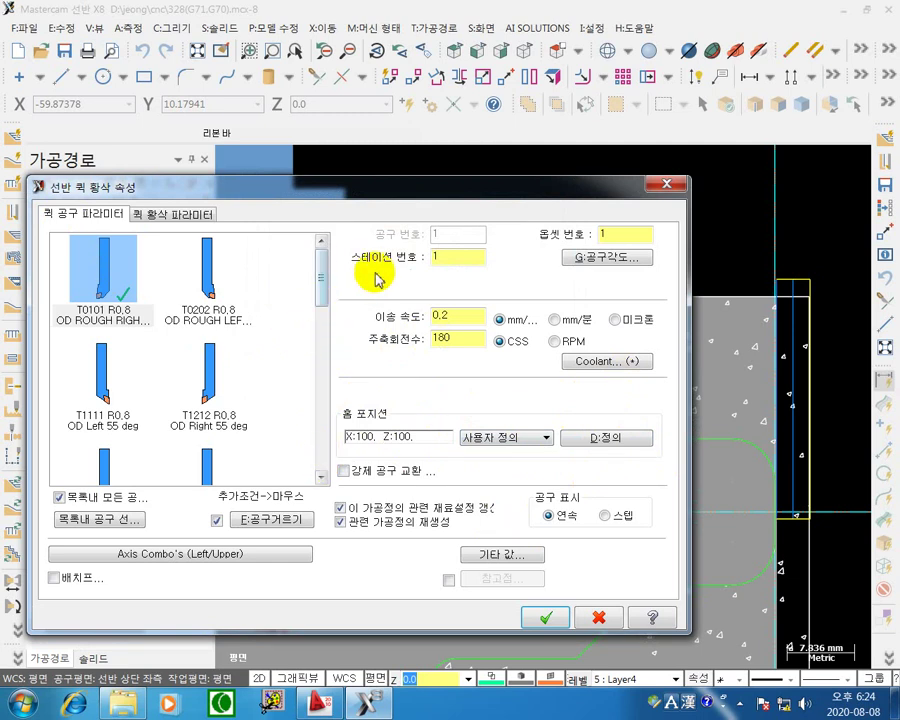
Bring up the quick rough parameters and choose outer diameter roughing as the machining type.
click(168, 218)
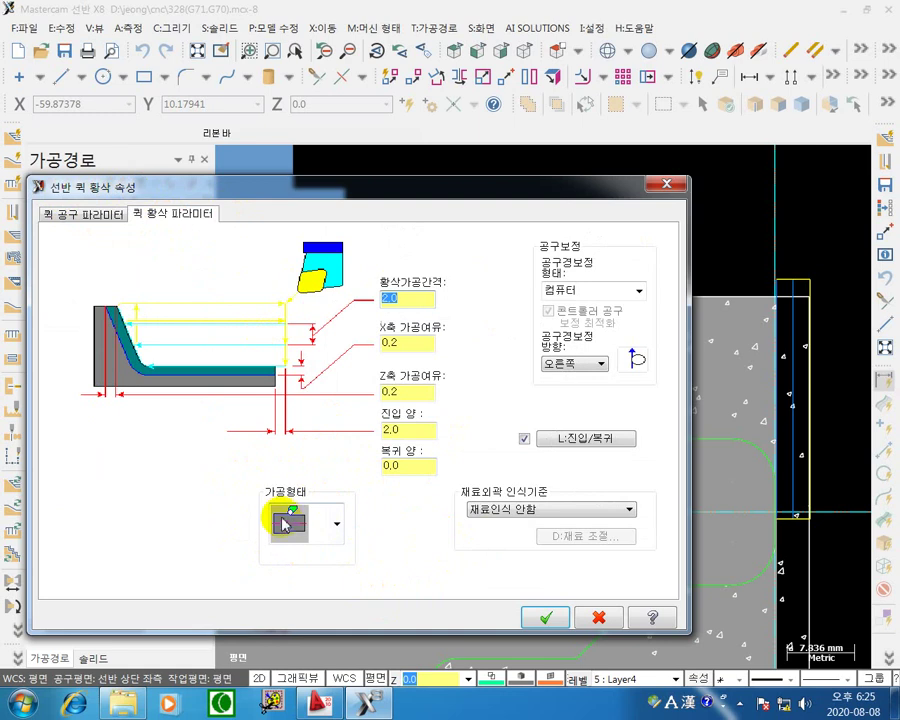
click(336, 523)
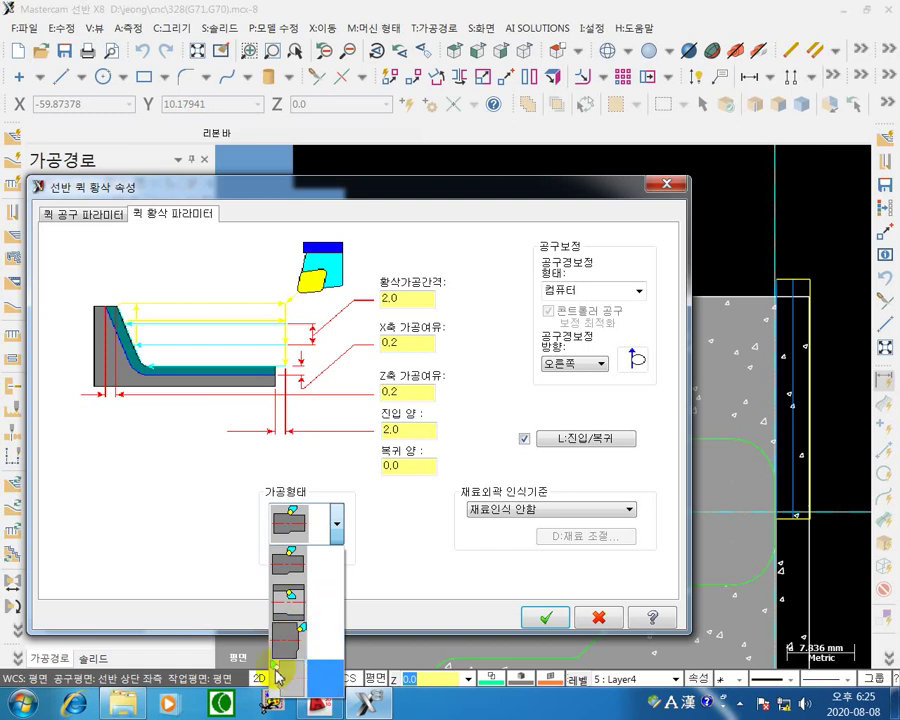
click(294, 535)
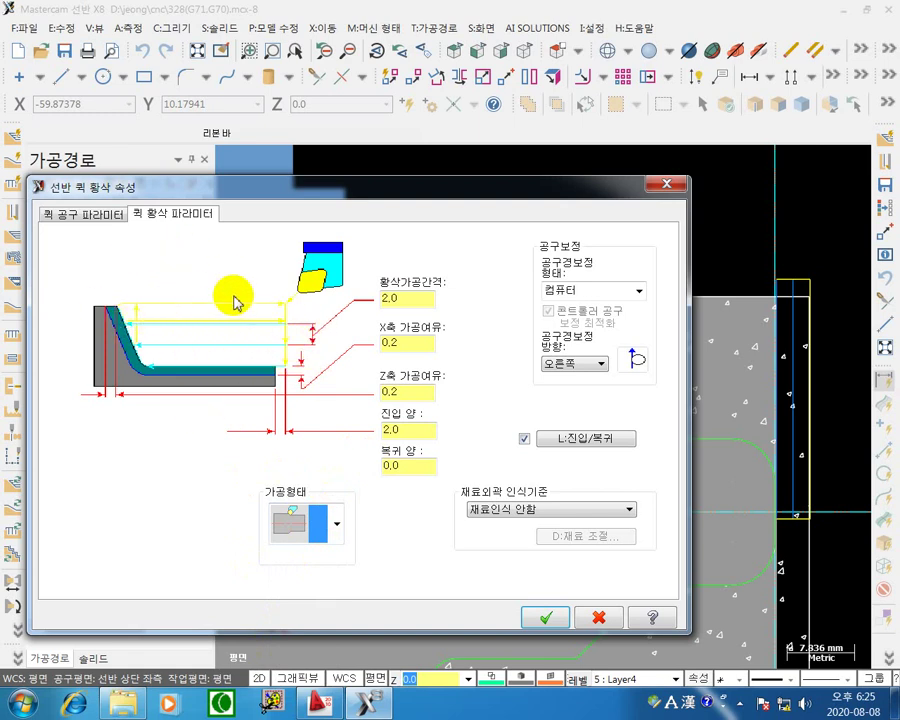
Review the roughing depth, the X and Z stock allowances and the entry amount in the quick rough parameters.
double_click(430, 297)
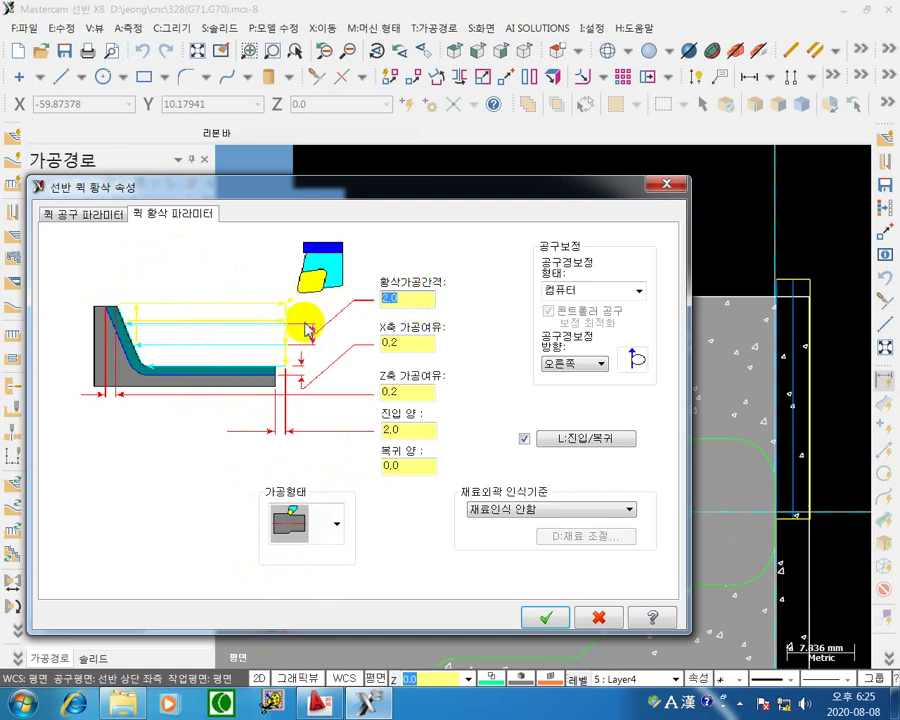
click(364, 298)
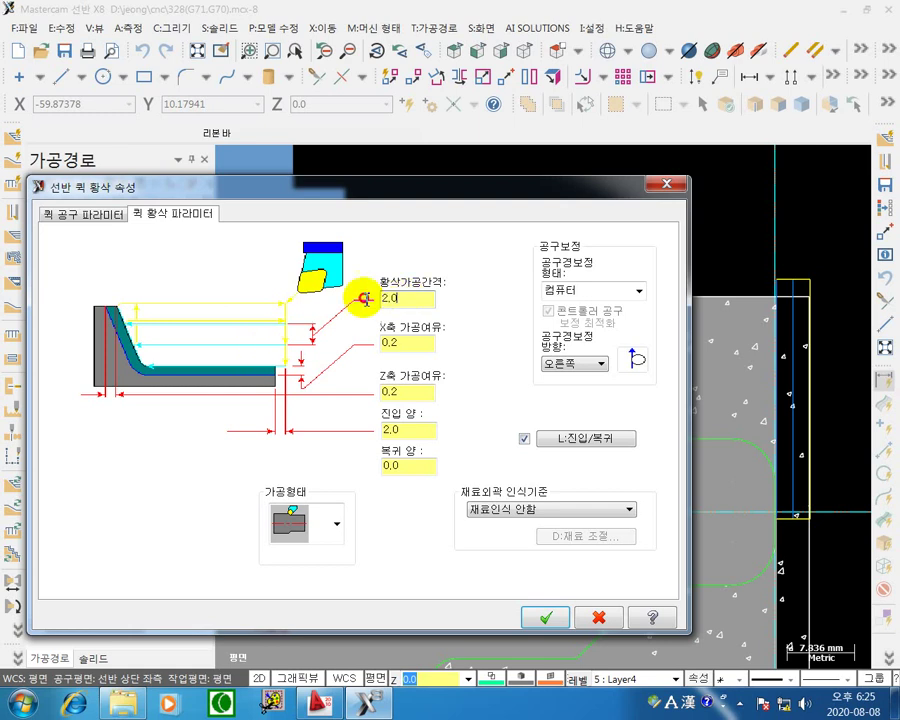
double_click(389, 299)
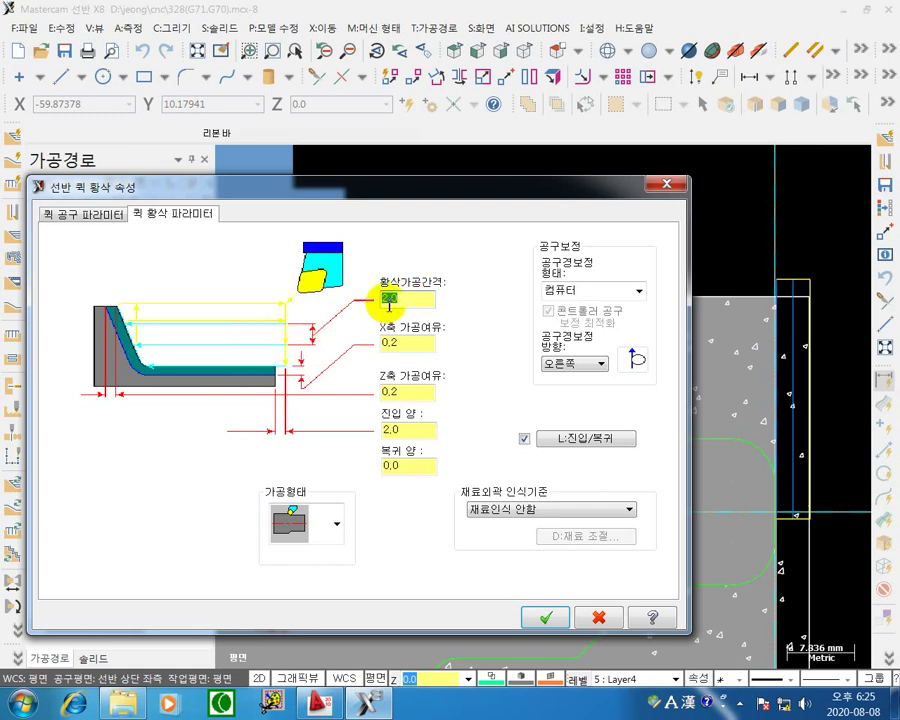
click(404, 297)
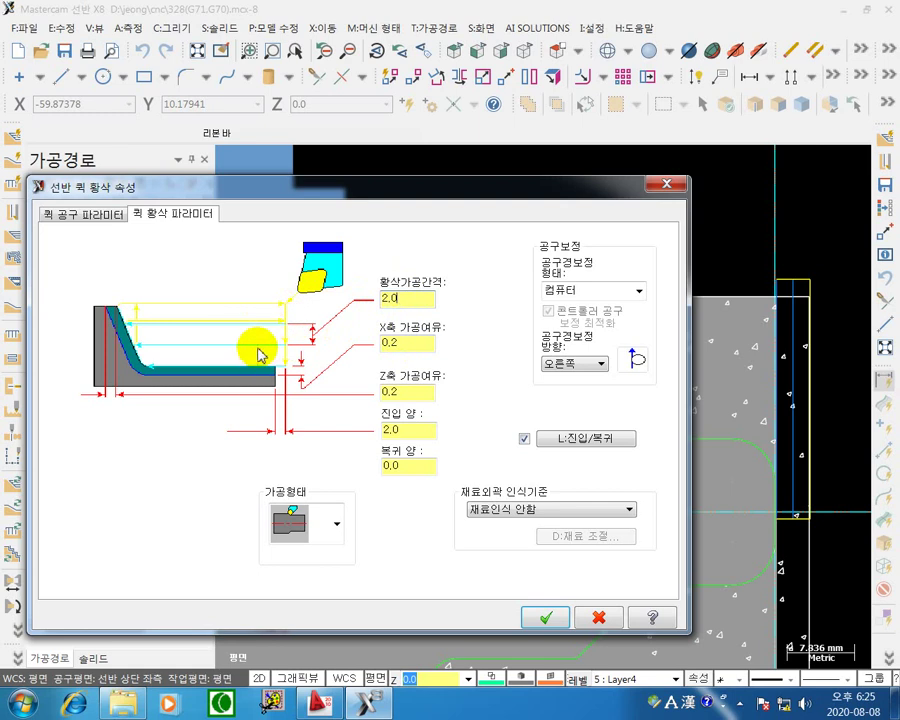
double_click(420, 342)
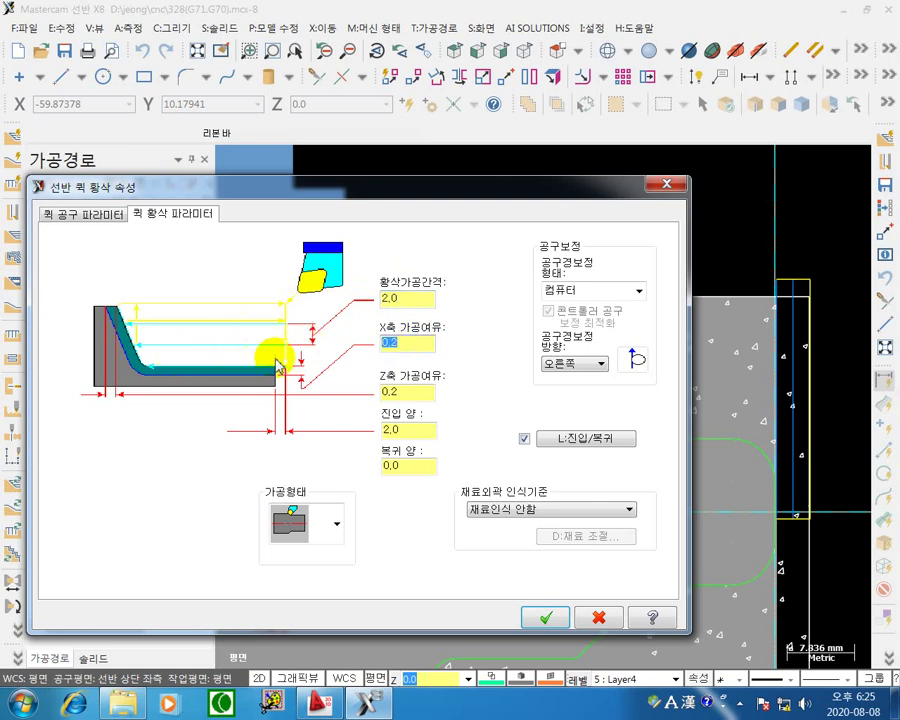
double_click(415, 394)
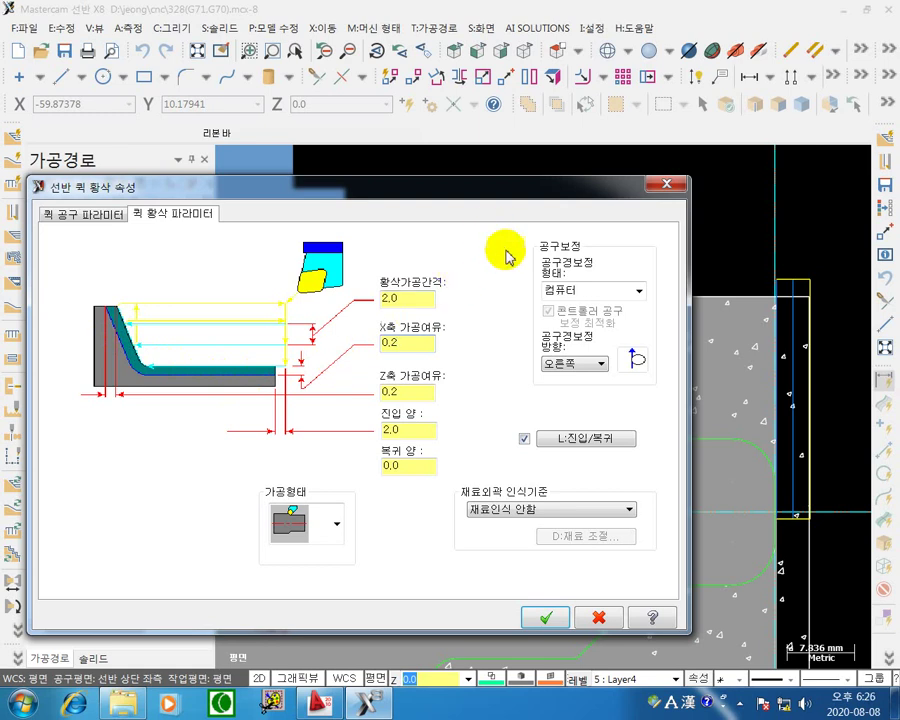
click(417, 430)
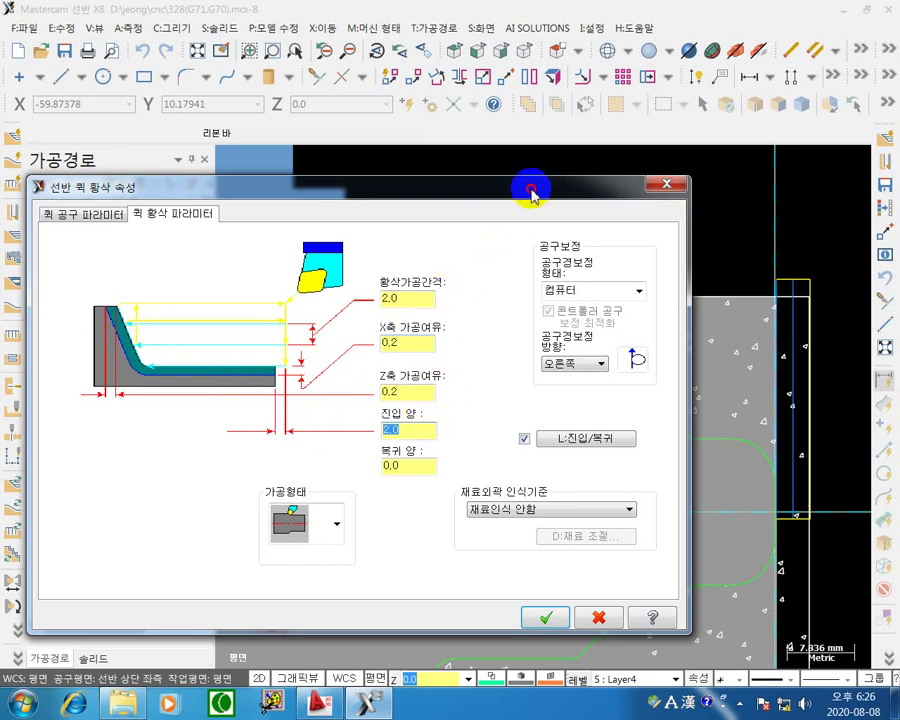
Try an entry amount of 4 for the roughing passes.
drag(527, 187, 430, 186)
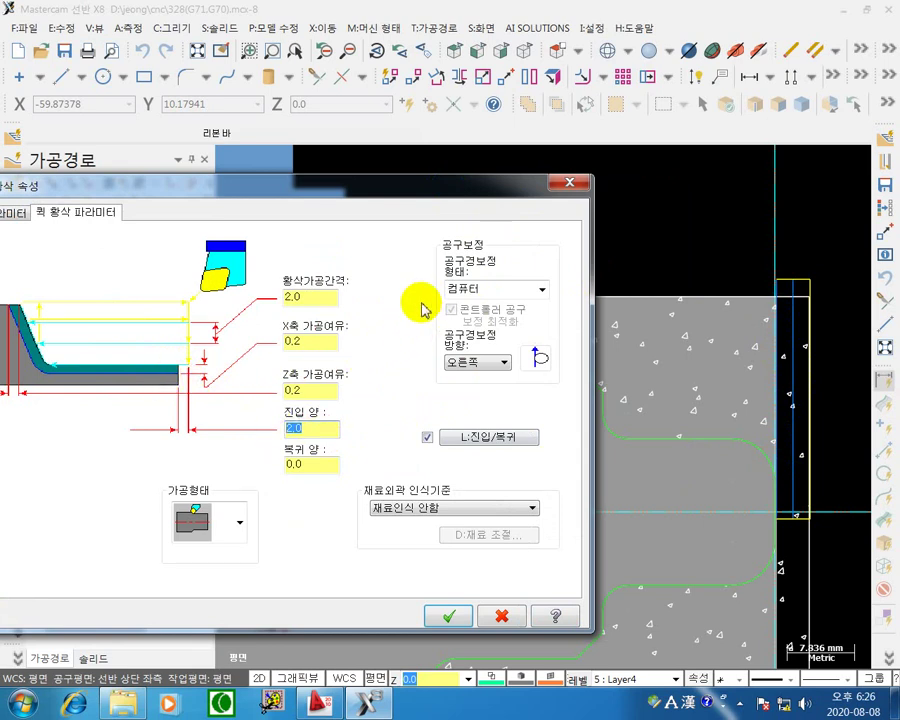
drag(520, 183, 602, 125)
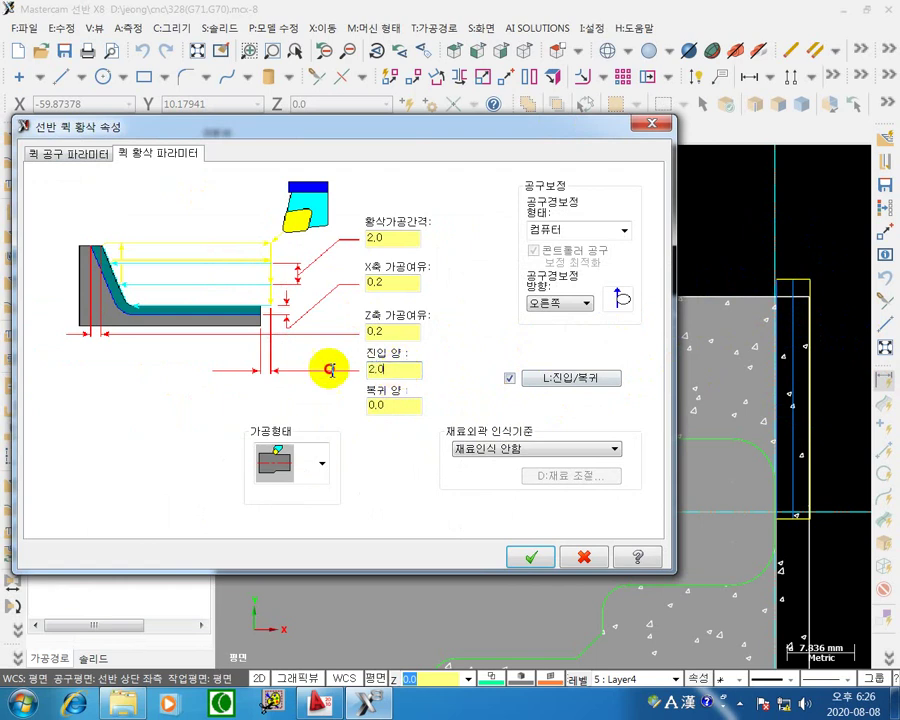
text(4)
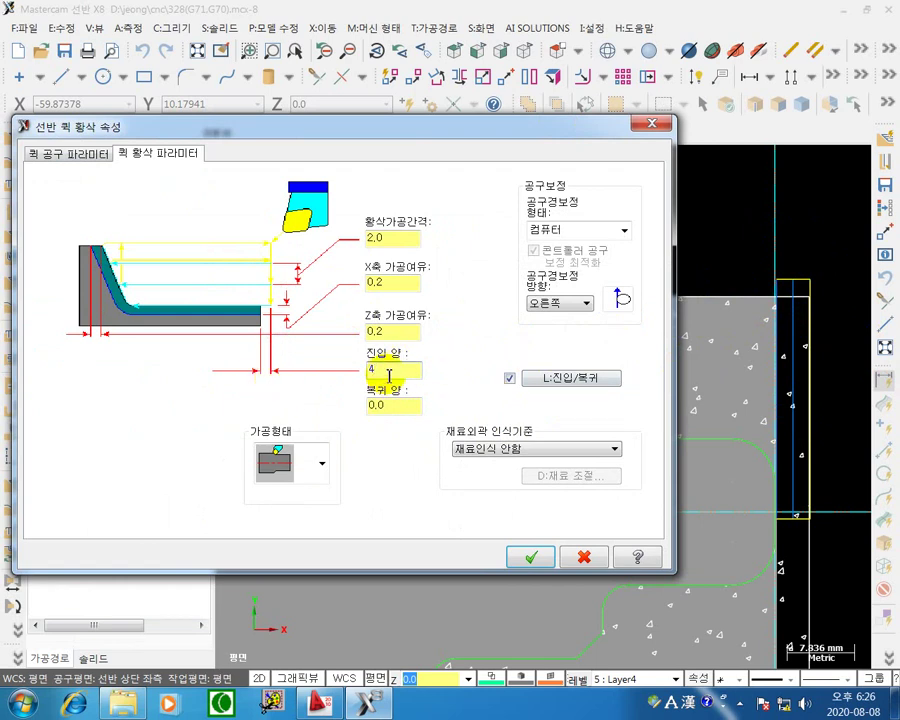
double_click(381, 367)
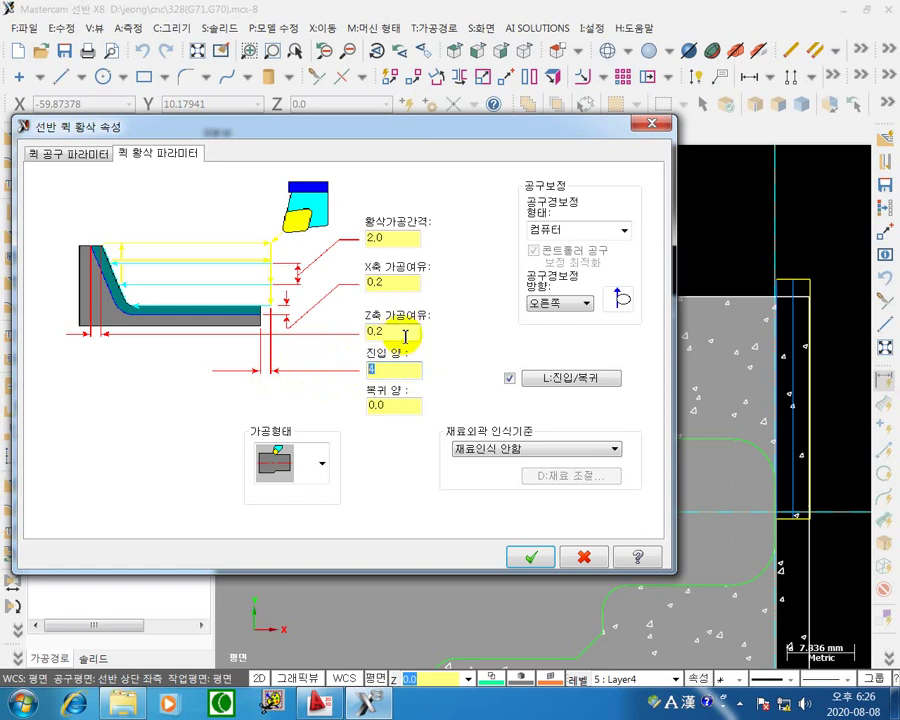
Set the entry amount of the roughing passes to 0.
double_click(396, 402)
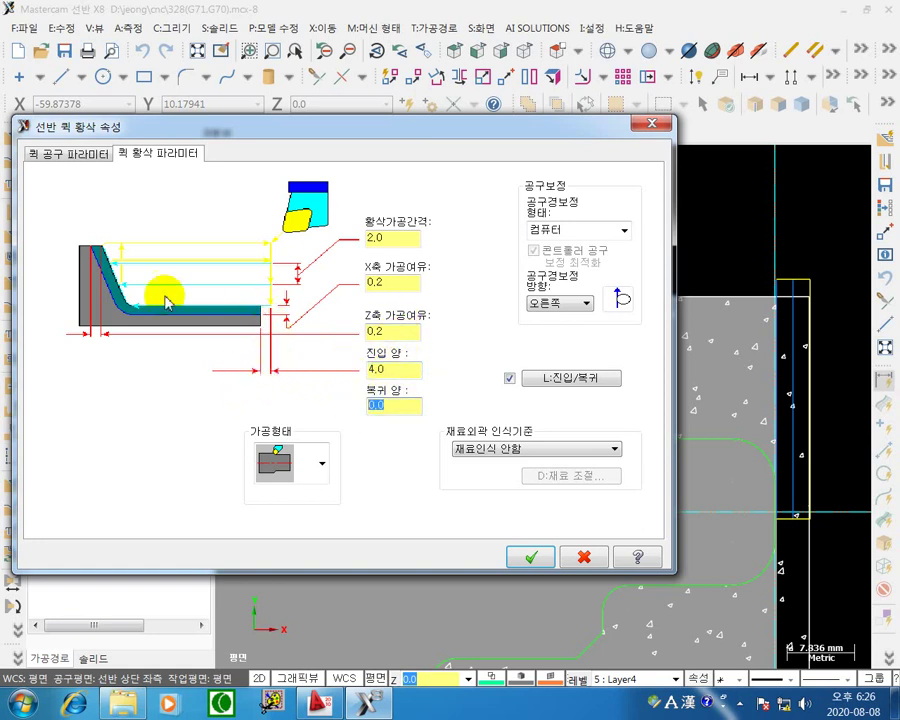
double_click(396, 369)
text(0)
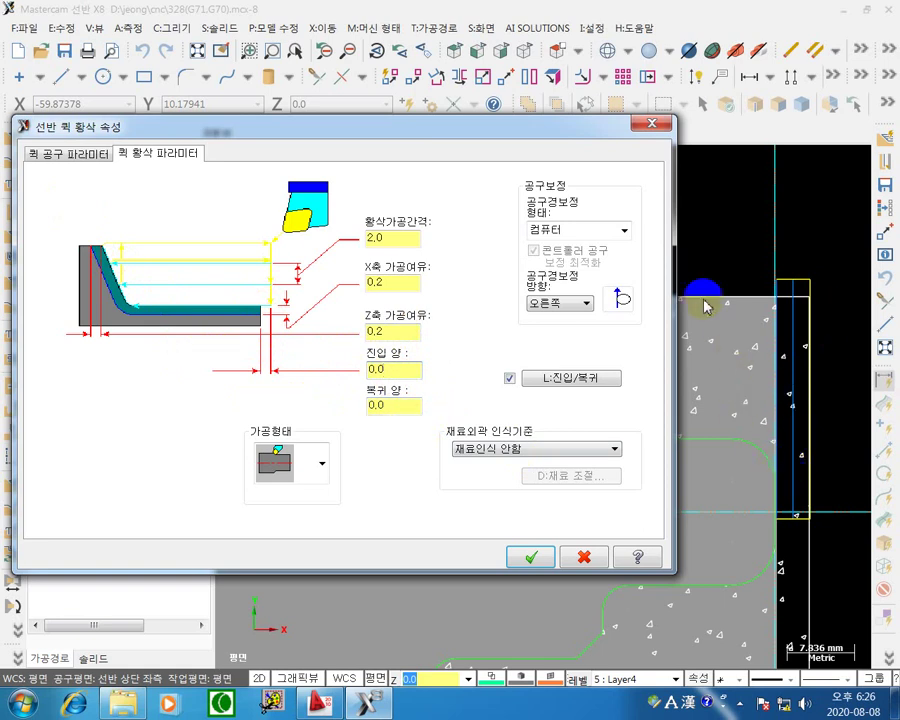
Uncover the part profile behind the dialog, disable lead in/out for the roughing passes and enable it again.
drag(498, 131, 536, 108)
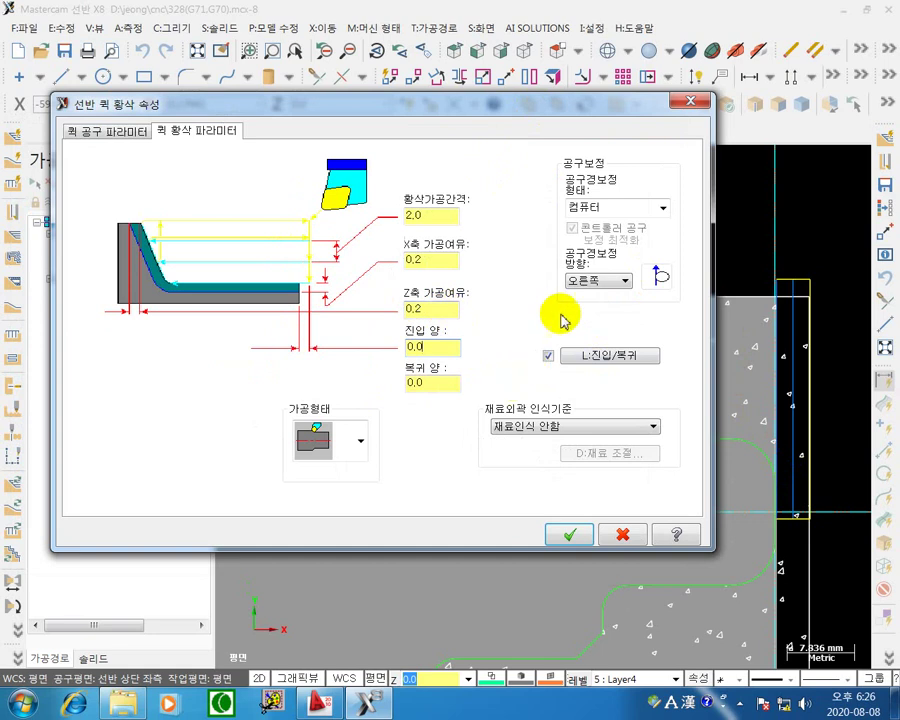
drag(518, 121, 291, 150)
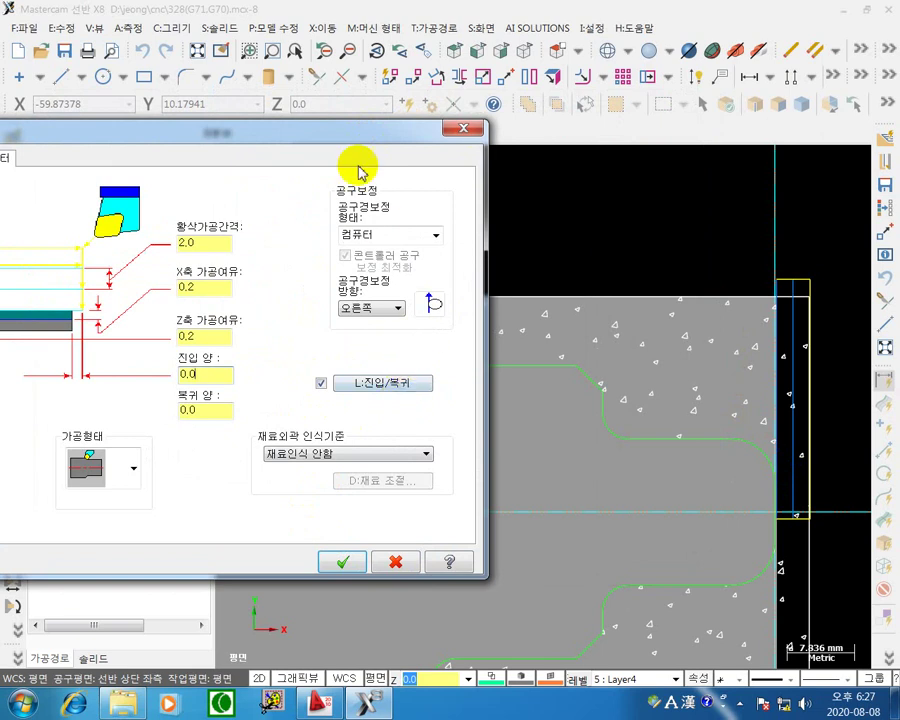
drag(368, 141, 181, 282)
drag(233, 236, 241, 221)
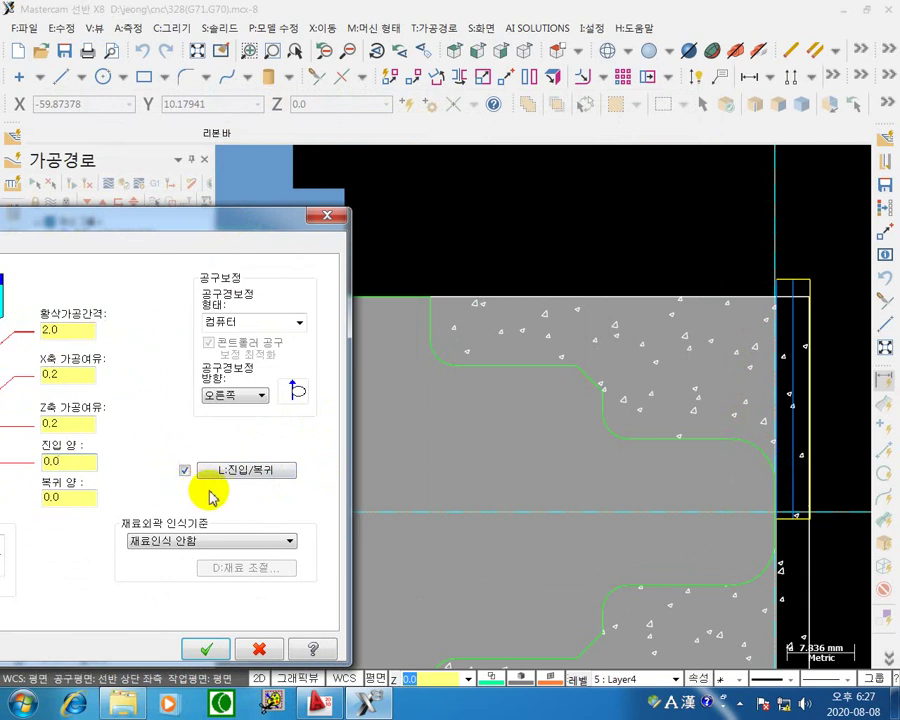
click(184, 470)
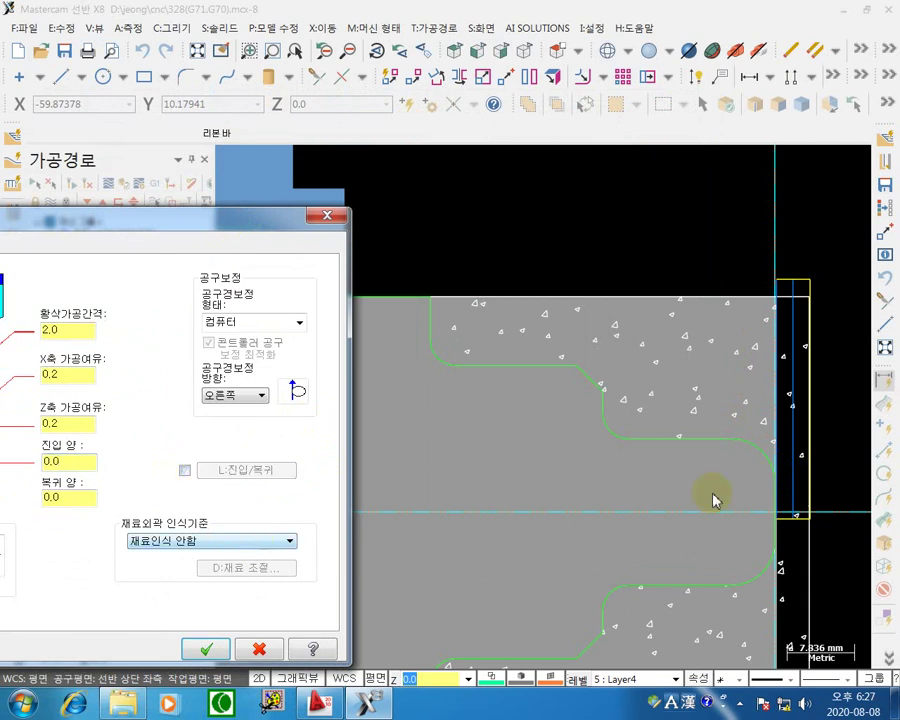
mouse_move(844, 420)
mouse_down()
mouse_move(775, 430)
mouse_move(781, 462)
mouse_move(790, 428)
mouse_move(779, 449)
mouse_up()
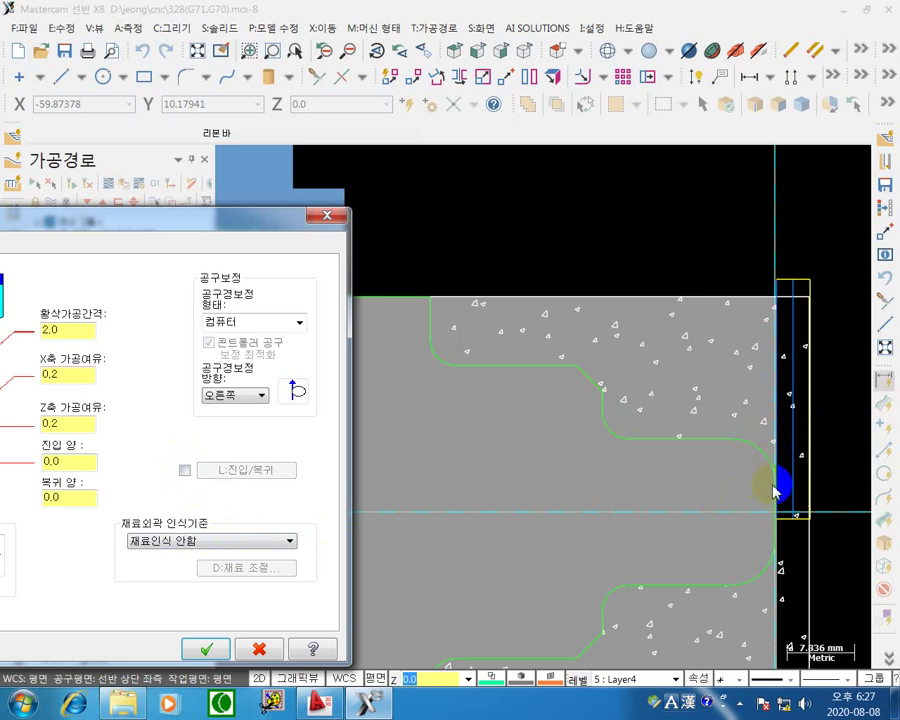
click(186, 471)
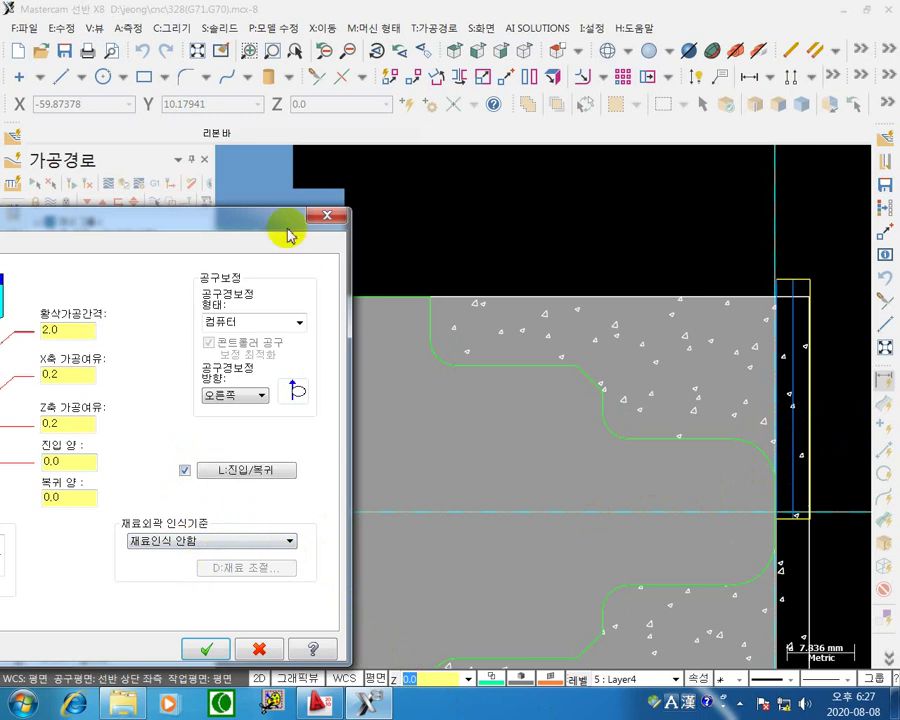
Uncover more of the profile, switch to the K-Screen Pen overlay and set it to draw magenta arrow lines.
drag(271, 234, 215, 242)
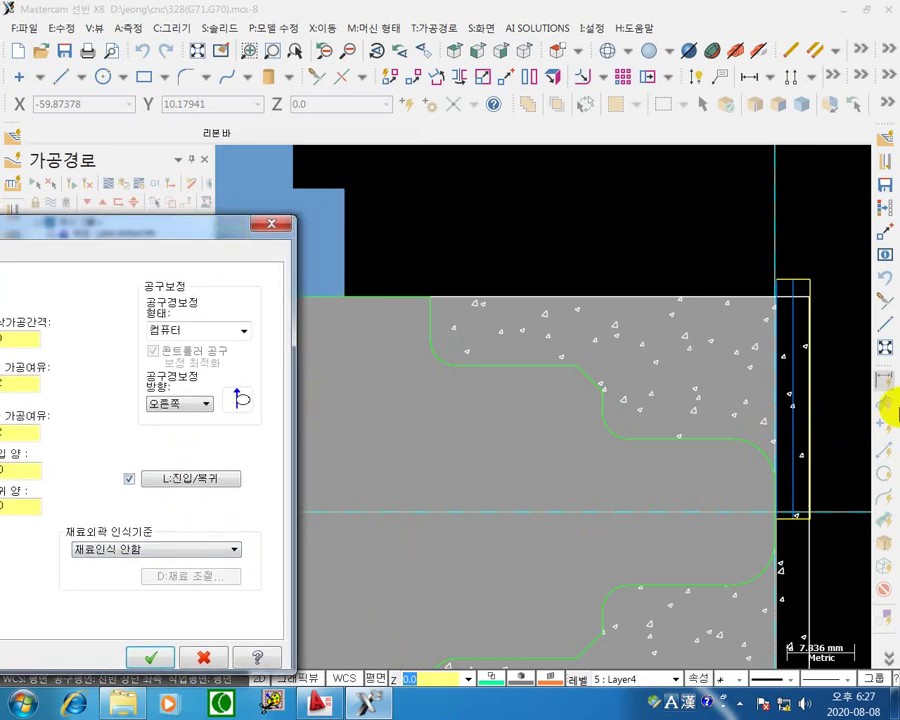
middle_click(893, 410)
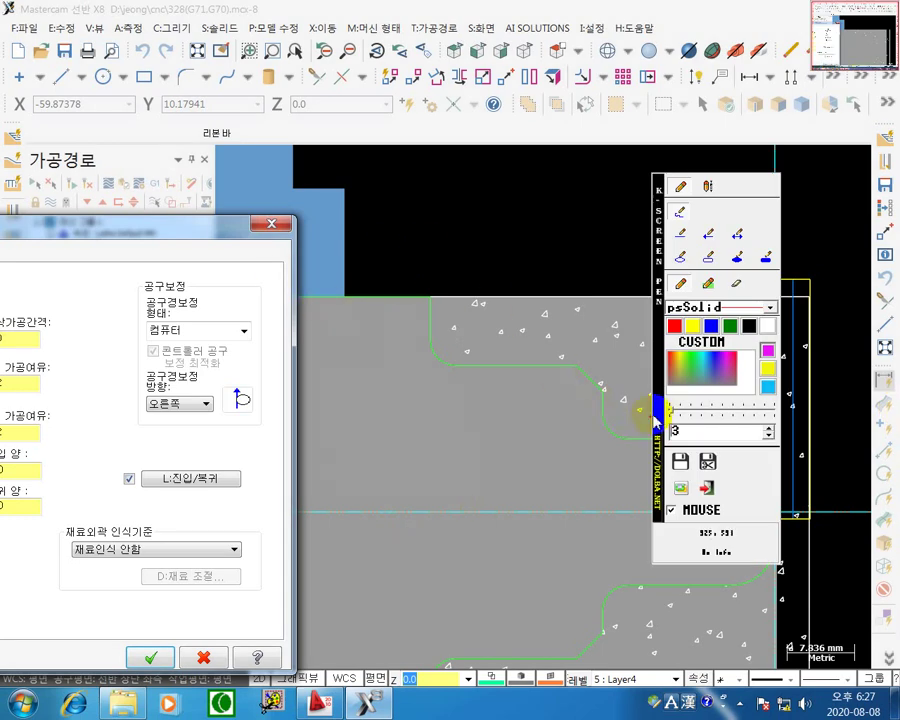
drag(655, 425, 303, 512)
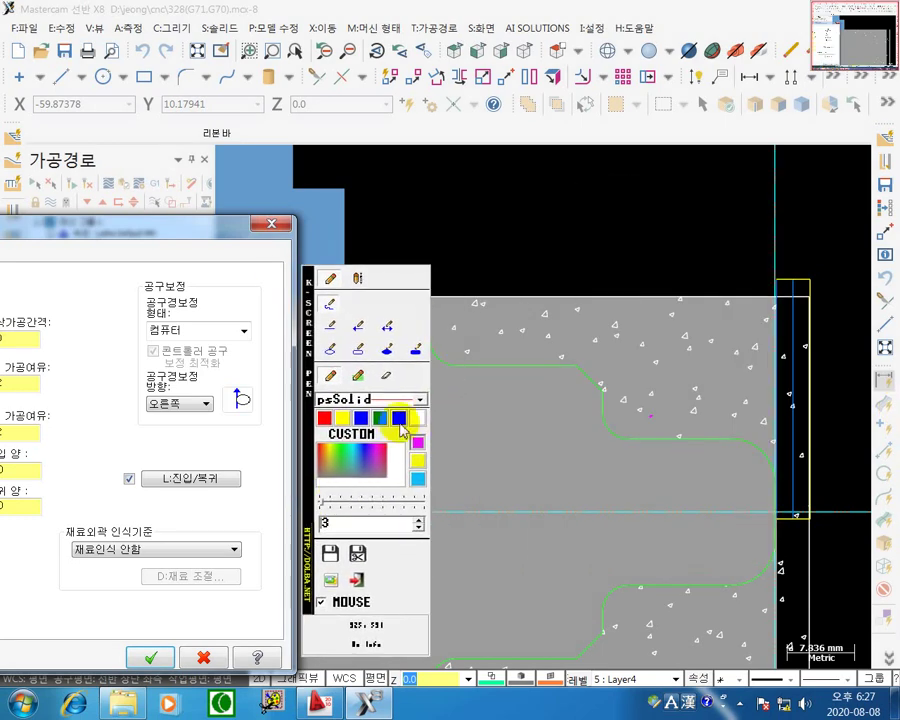
click(361, 418)
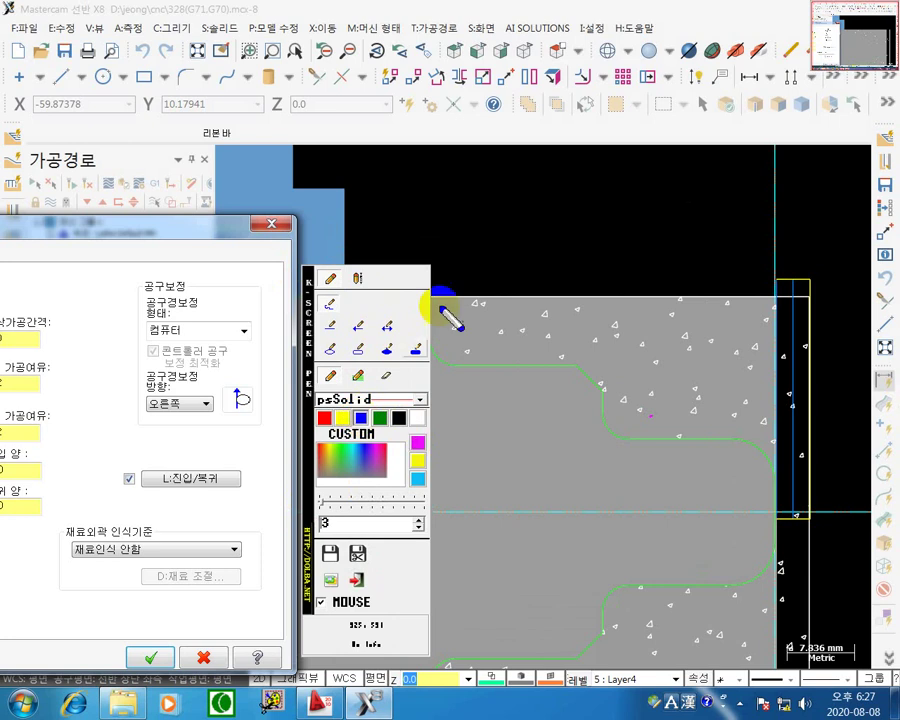
click(358, 325)
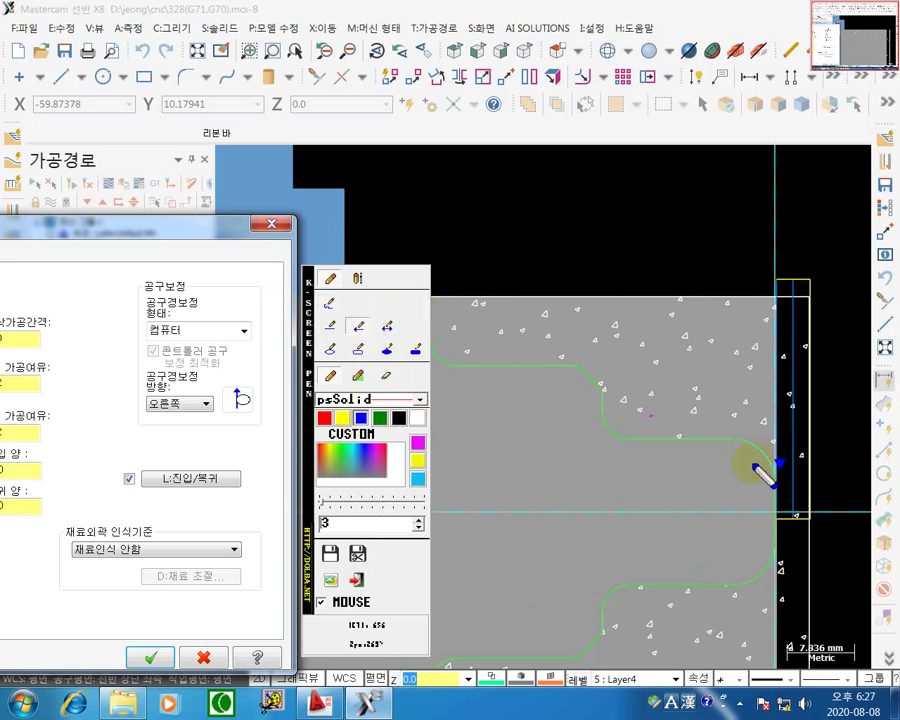
click(416, 442)
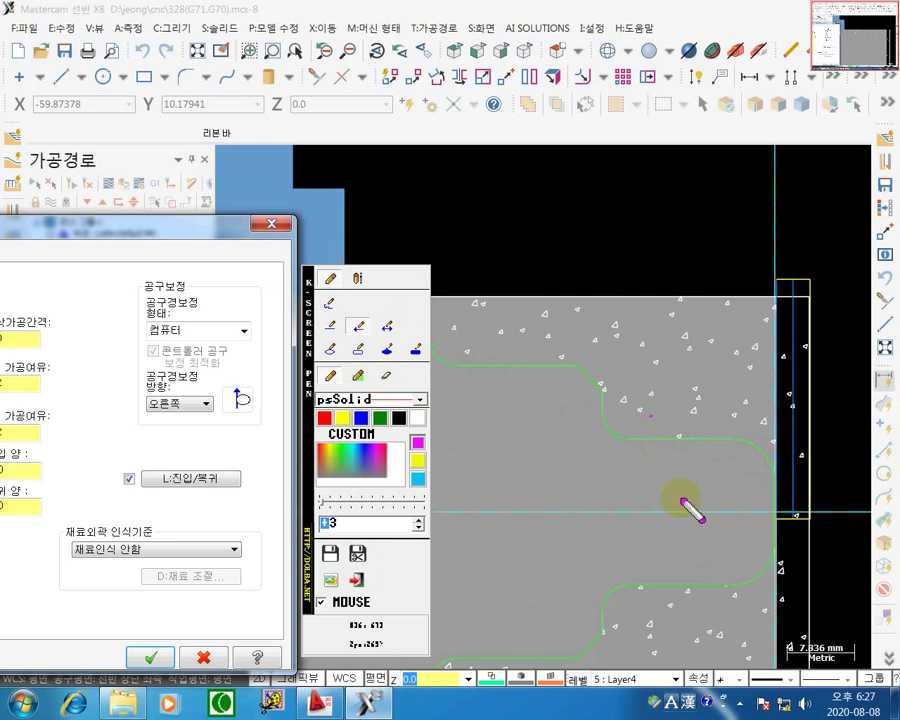
Draw magenta arrows showing the tool entering the profile's front face and retracting upward from the end of the last step.
click(812, 479)
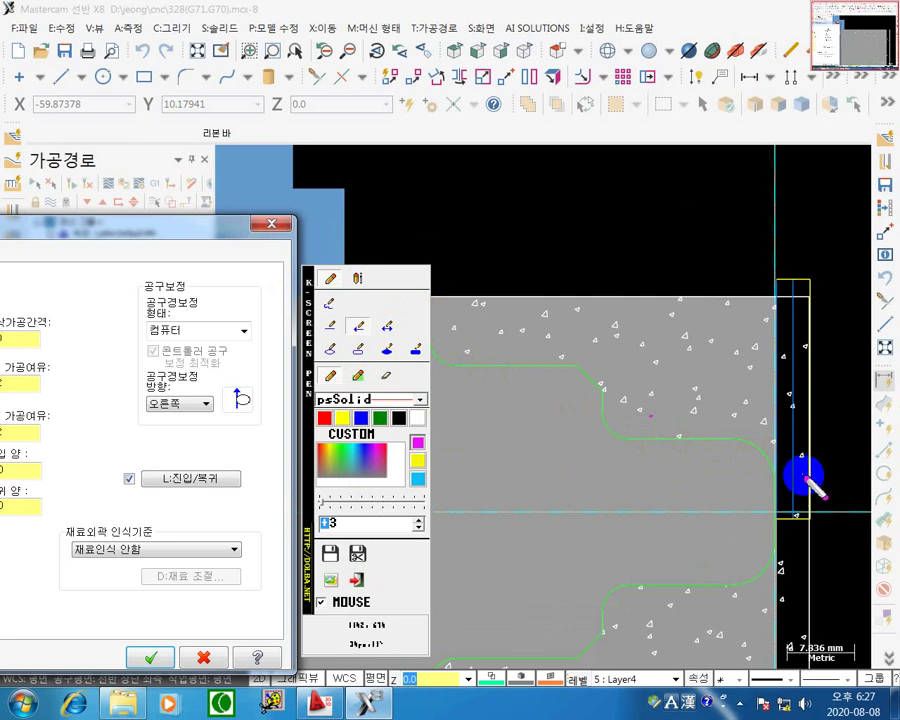
drag(806, 478, 772, 476)
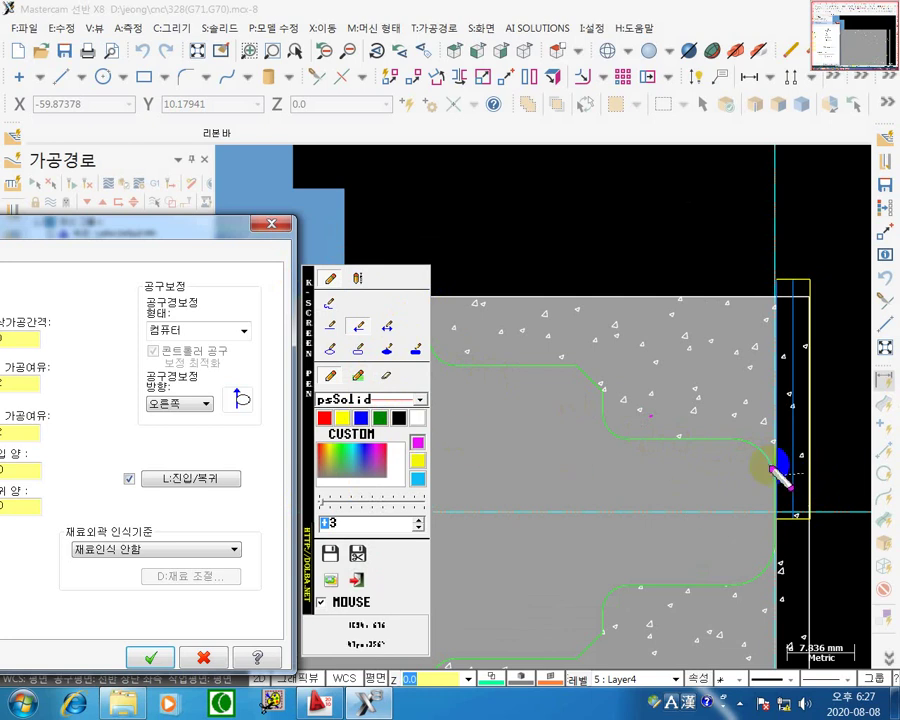
click(788, 493)
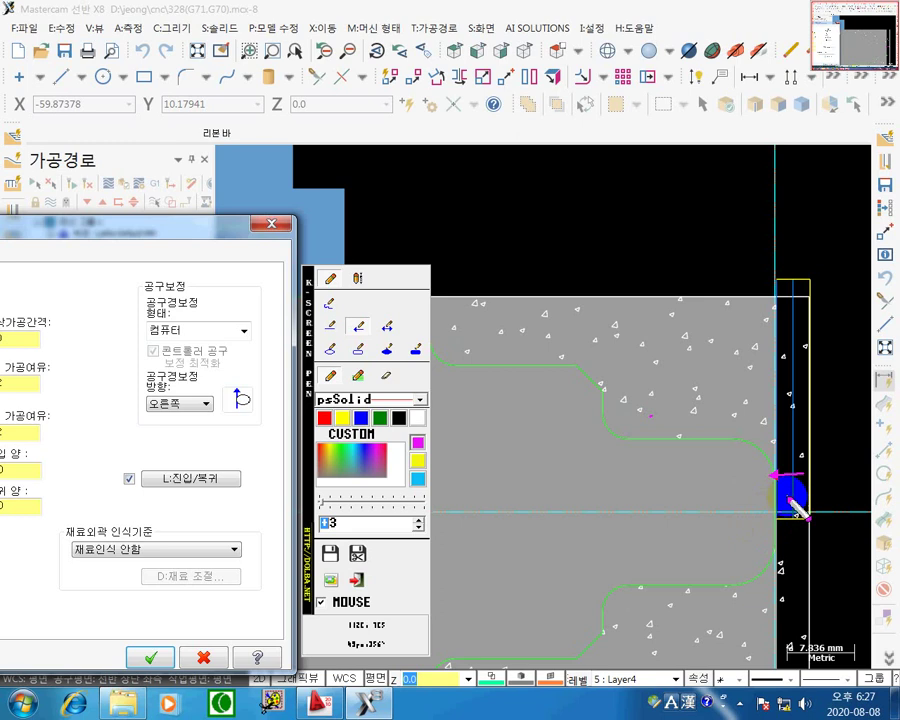
click(804, 480)
drag(804, 479, 776, 476)
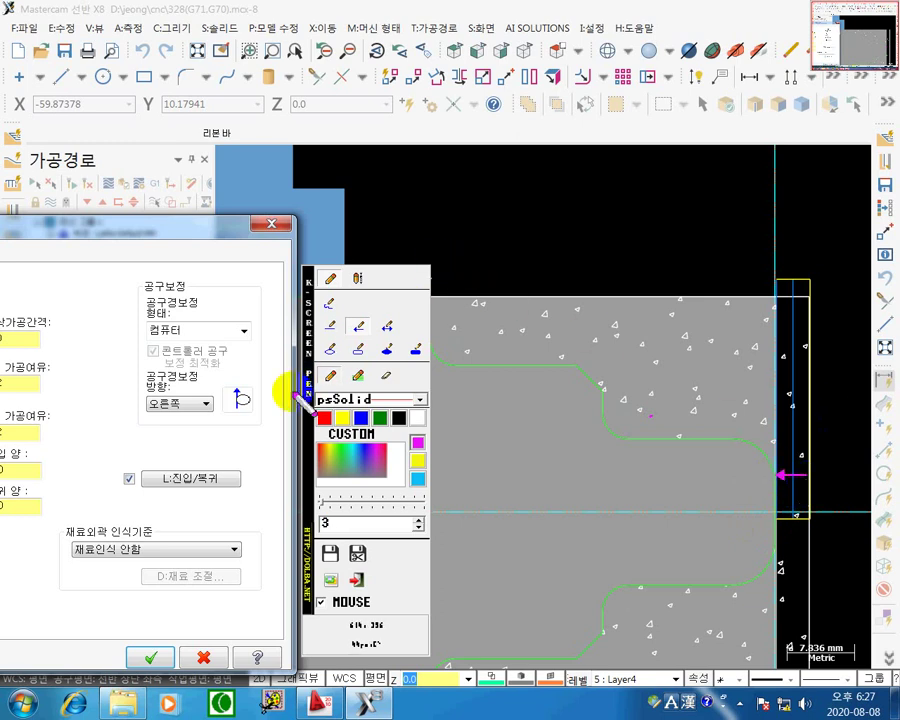
mouse_move(424, 265)
mouse_down()
mouse_move(430, 294)
mouse_move(438, 264)
mouse_move(430, 271)
mouse_up()
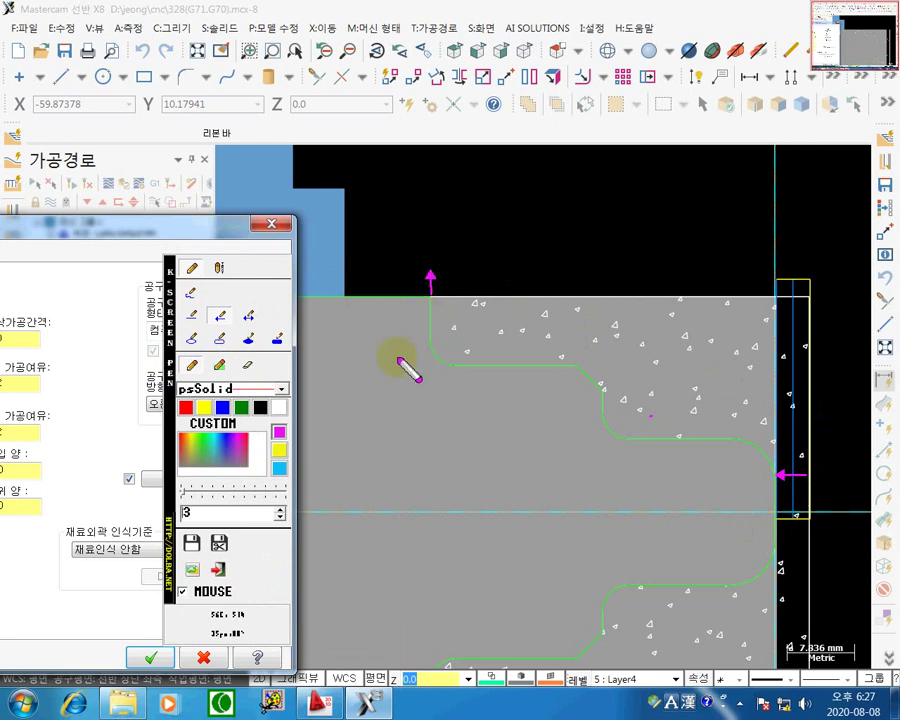
mouse_move(398, 347)
mouse_down()
mouse_move(422, 281)
mouse_move(486, 183)
mouse_move(429, 230)
mouse_up()
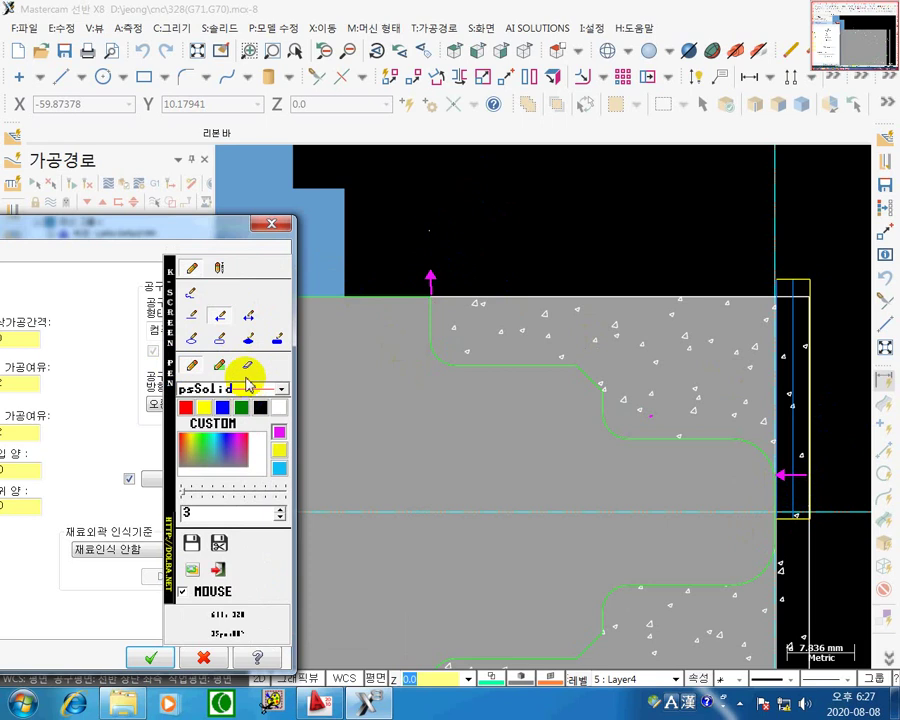
Label the two arrows in red freehand as 진입(2) for the entry and 복귀(2) for the retract.
click(193, 295)
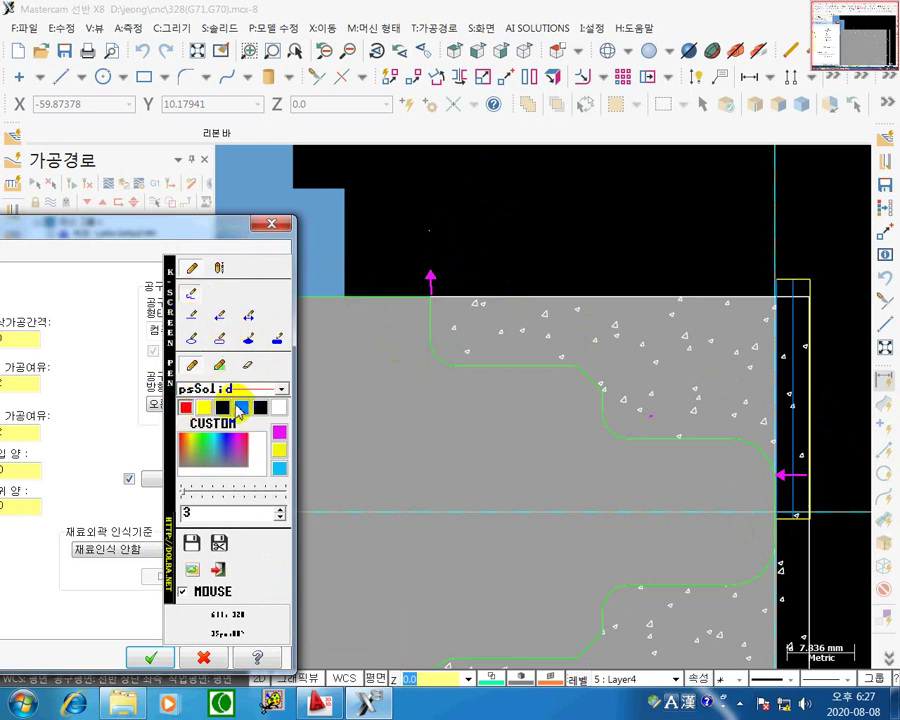
mouse_move(820, 482)
mouse_down()
mouse_move(786, 488)
mouse_move(814, 497)
mouse_move(786, 488)
mouse_move(823, 487)
mouse_move(828, 496)
mouse_move(816, 482)
mouse_up()
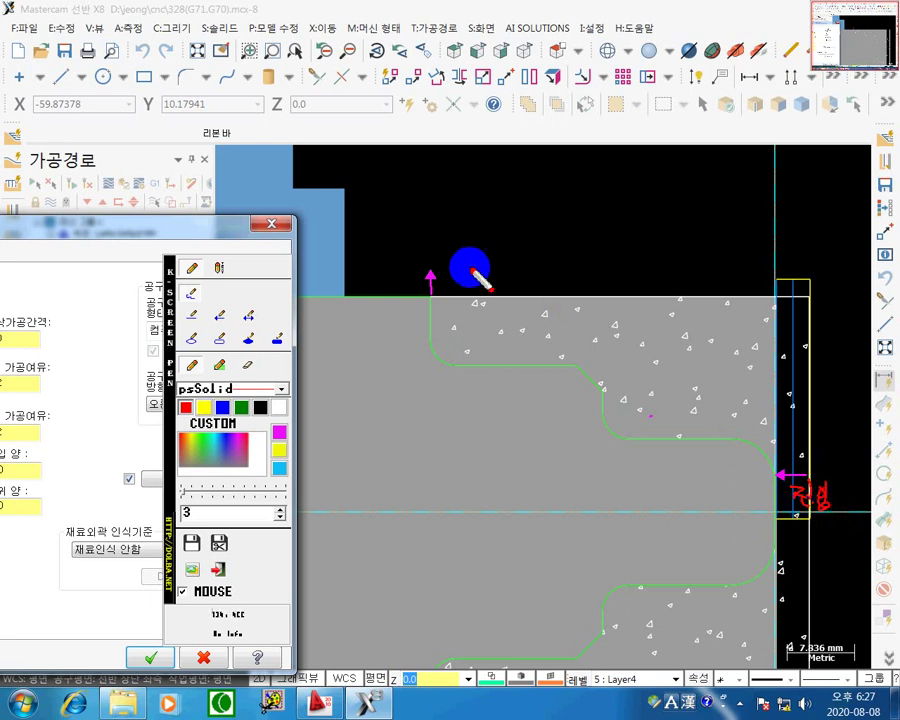
mouse_move(430, 285)
mouse_down()
mouse_move(437, 258)
mouse_move(462, 264)
mouse_move(470, 281)
mouse_up()
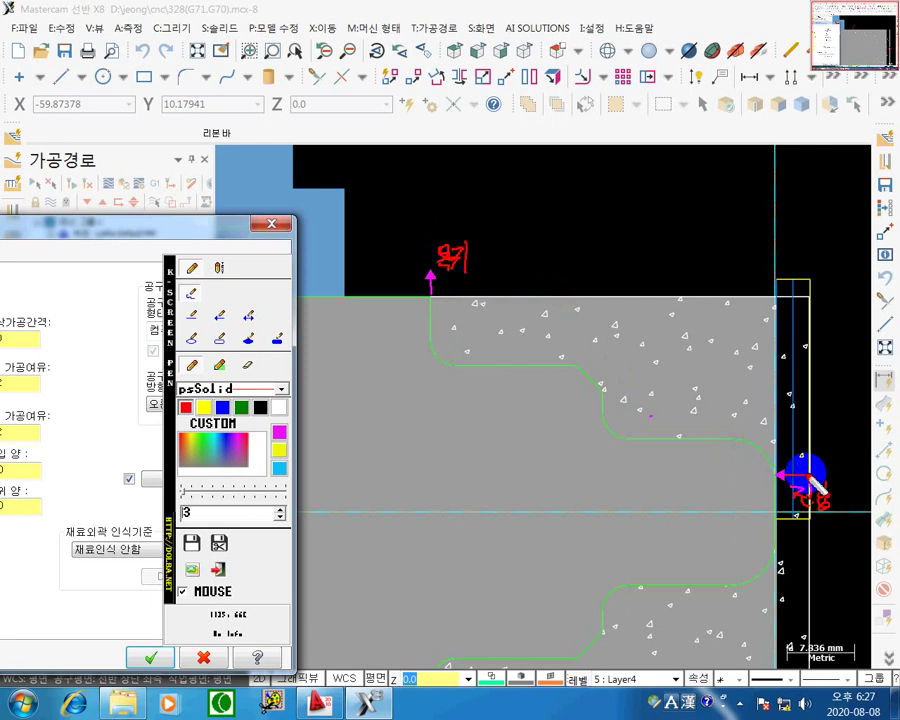
mouse_move(843, 490)
mouse_down()
mouse_move(841, 512)
mouse_move(842, 490)
mouse_move(852, 512)
mouse_up()
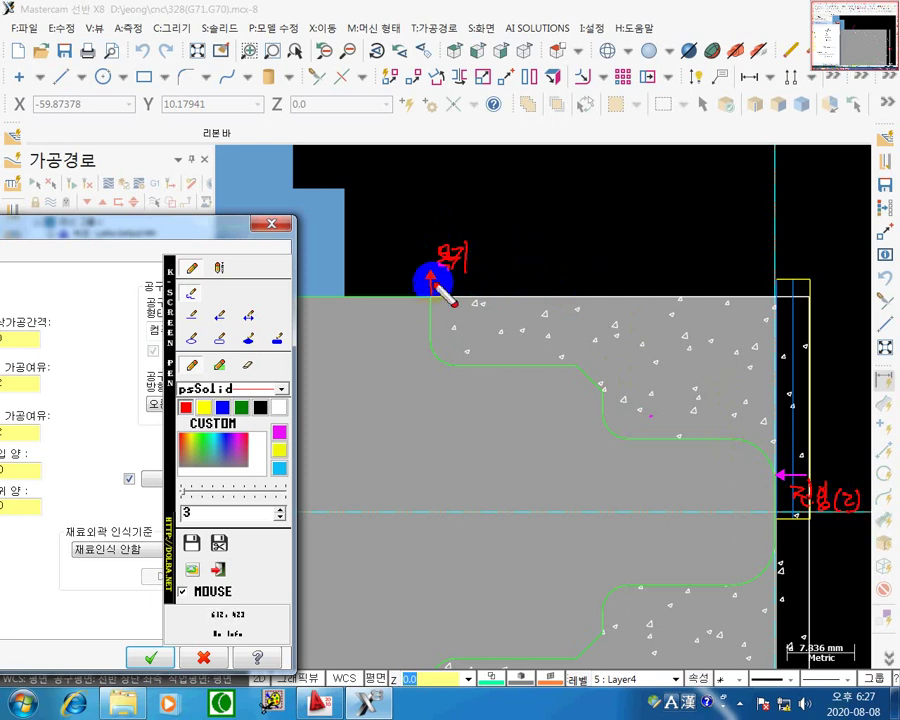
drag(490, 246, 486, 261)
drag(488, 262, 508, 268)
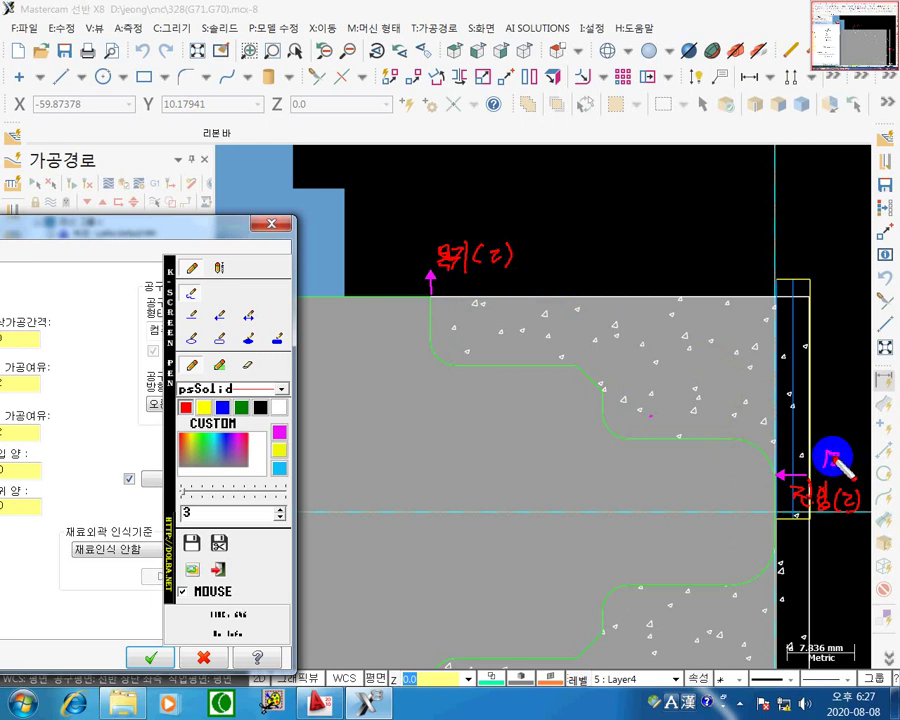
Write 180° beside the entry label and 90° beside the retract label, and close the drawing overlay.
mouse_move(826, 452)
mouse_down()
mouse_move(826, 466)
mouse_move(837, 466)
mouse_up()
drag(849, 452, 859, 451)
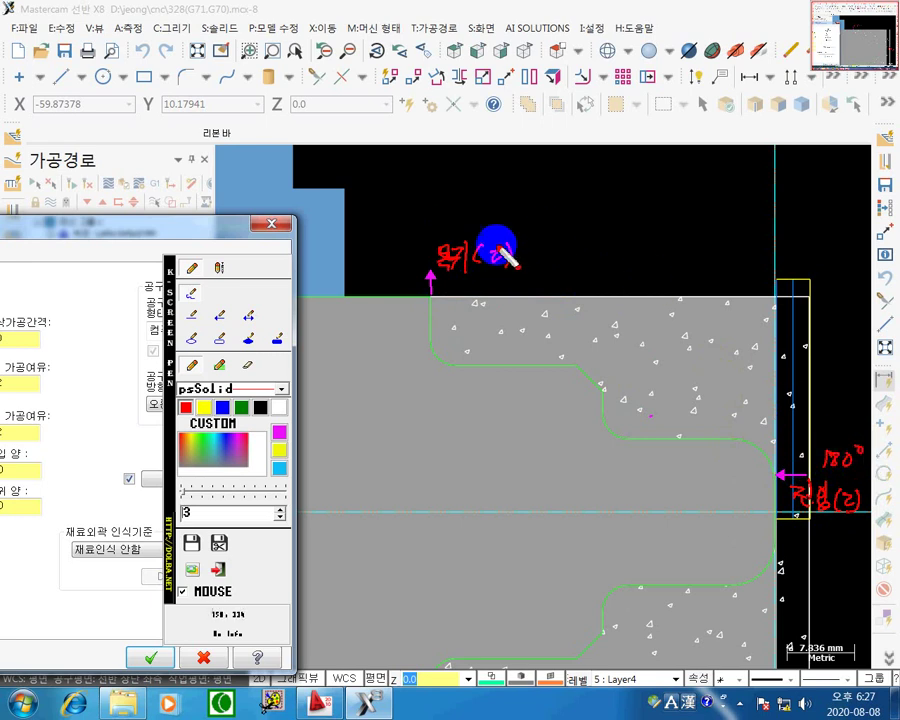
mouse_move(545, 254)
mouse_down()
mouse_move(556, 252)
mouse_move(551, 261)
mouse_up()
drag(561, 241, 563, 244)
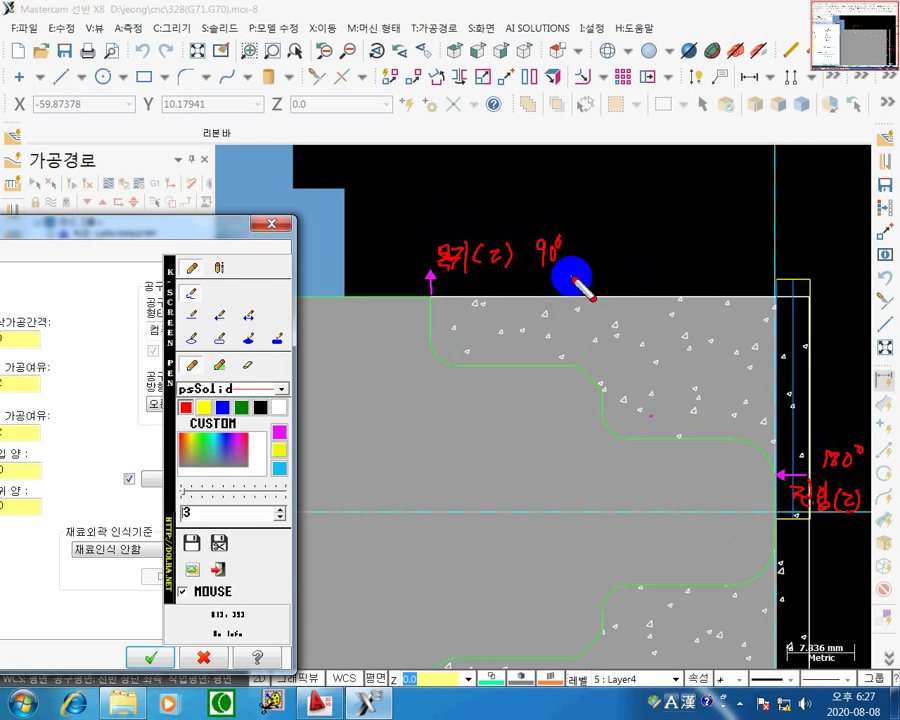
key(Escape)
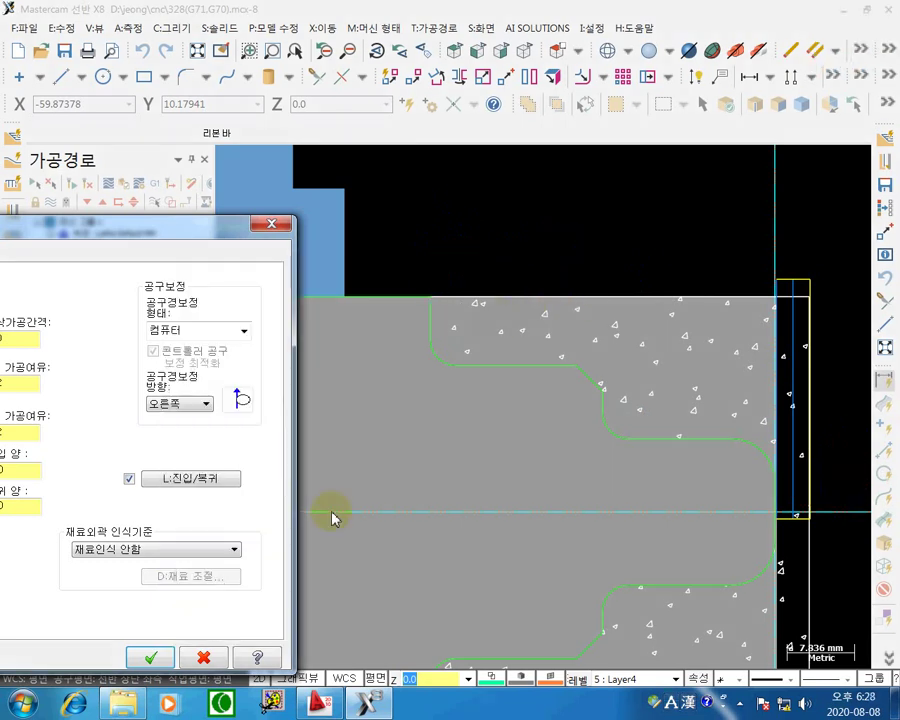
Open the lead in/out settings and compare the entry vector with the retract vector.
click(198, 480)
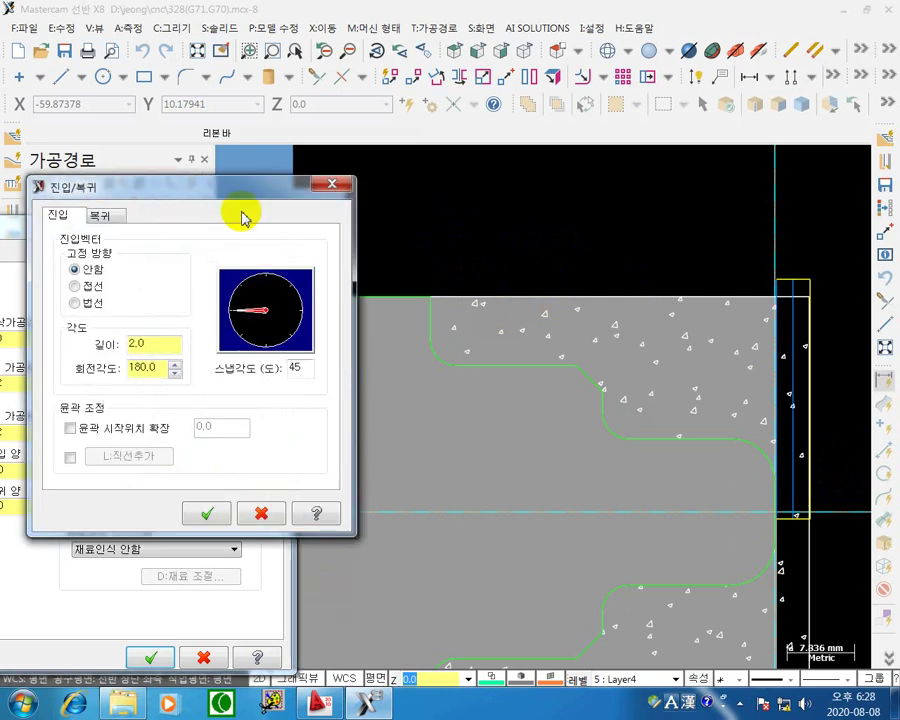
drag(214, 194, 498, 230)
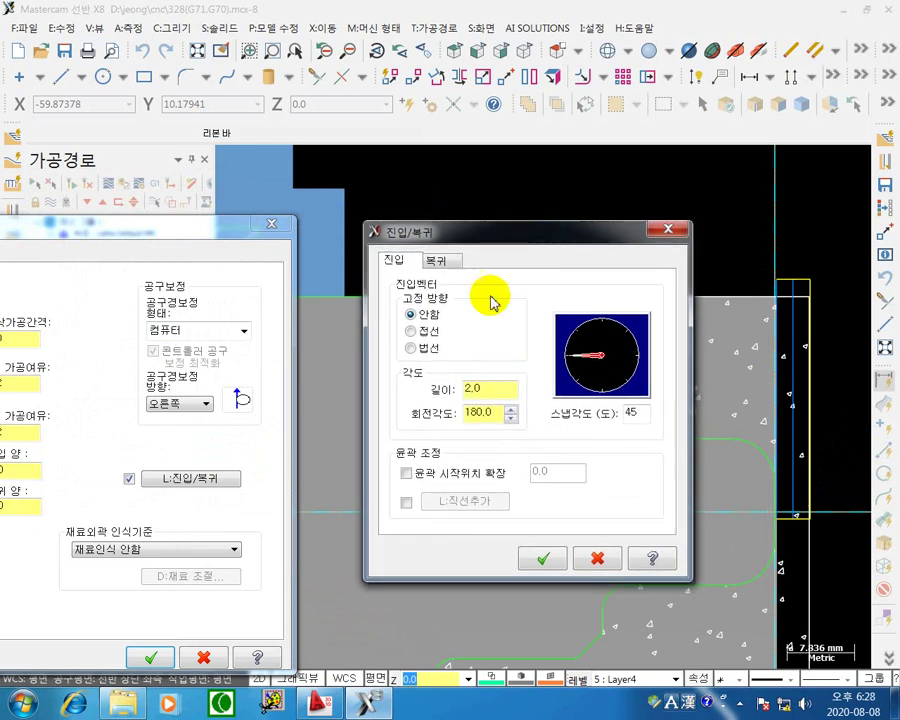
click(405, 263)
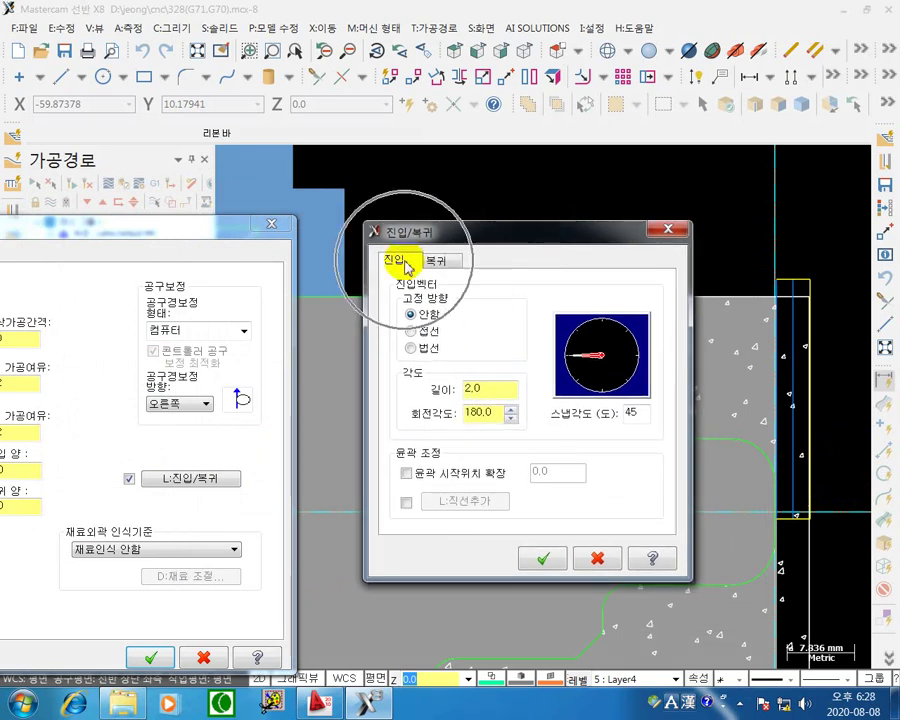
click(450, 261)
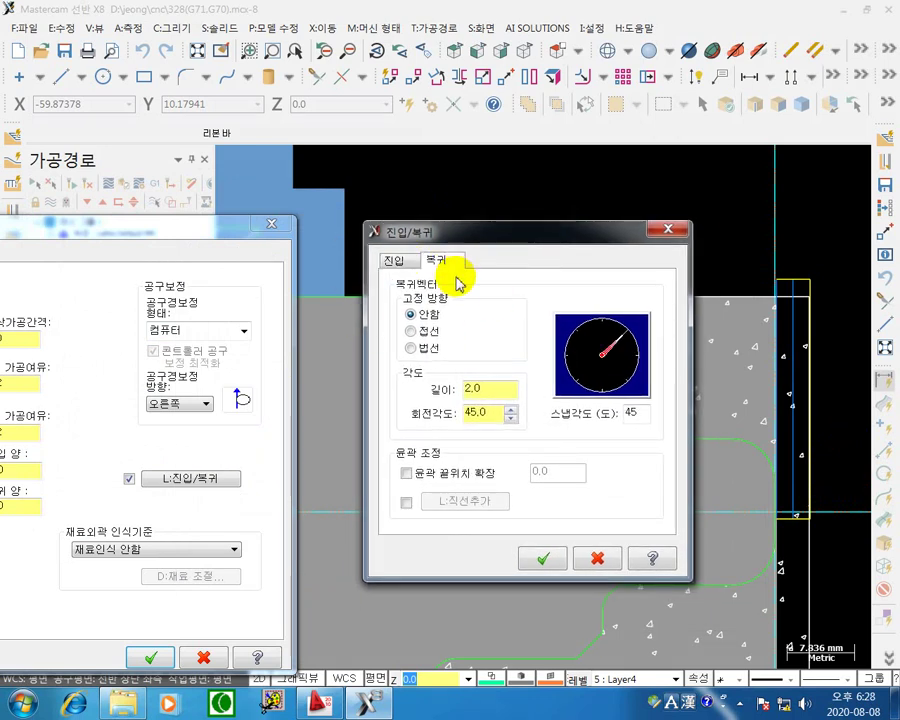
click(398, 259)
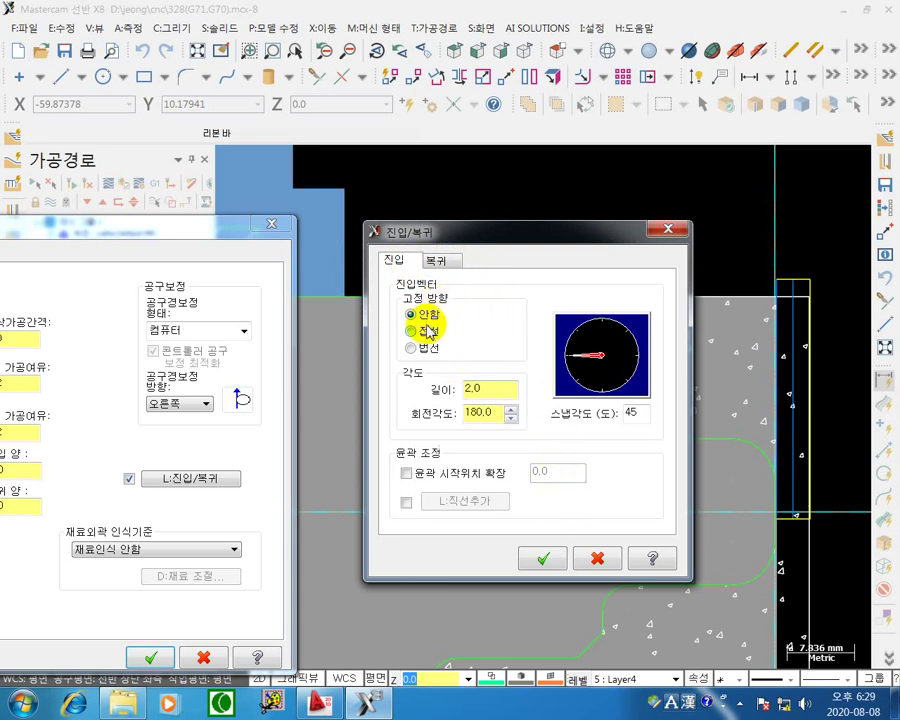
Try lead-in vector angles of -135, -90, 90, 45 and -45 degrees on the angle dial.
click(579, 387)
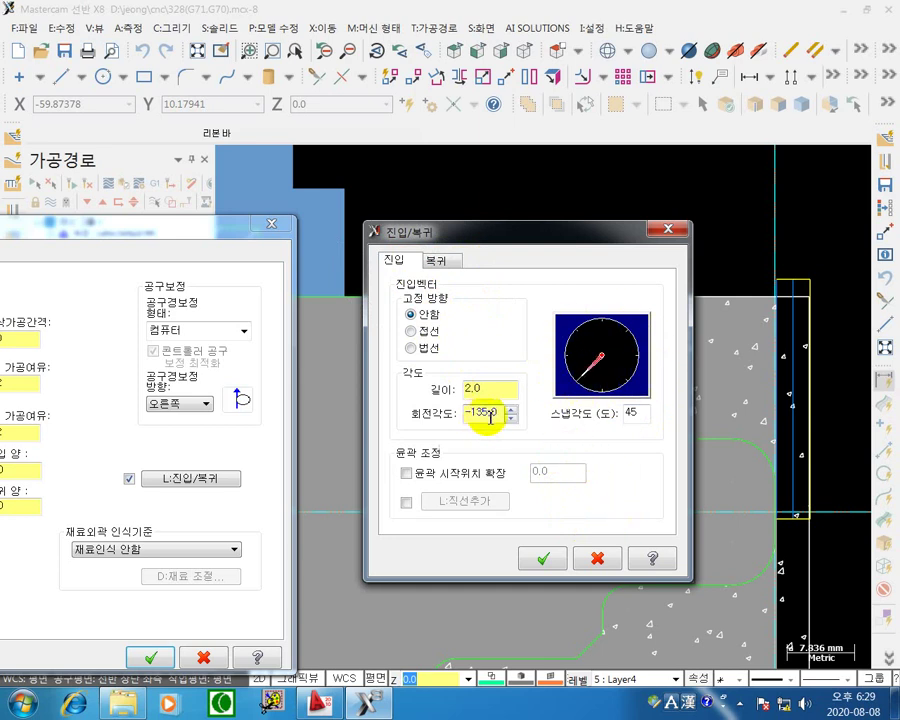
click(601, 393)
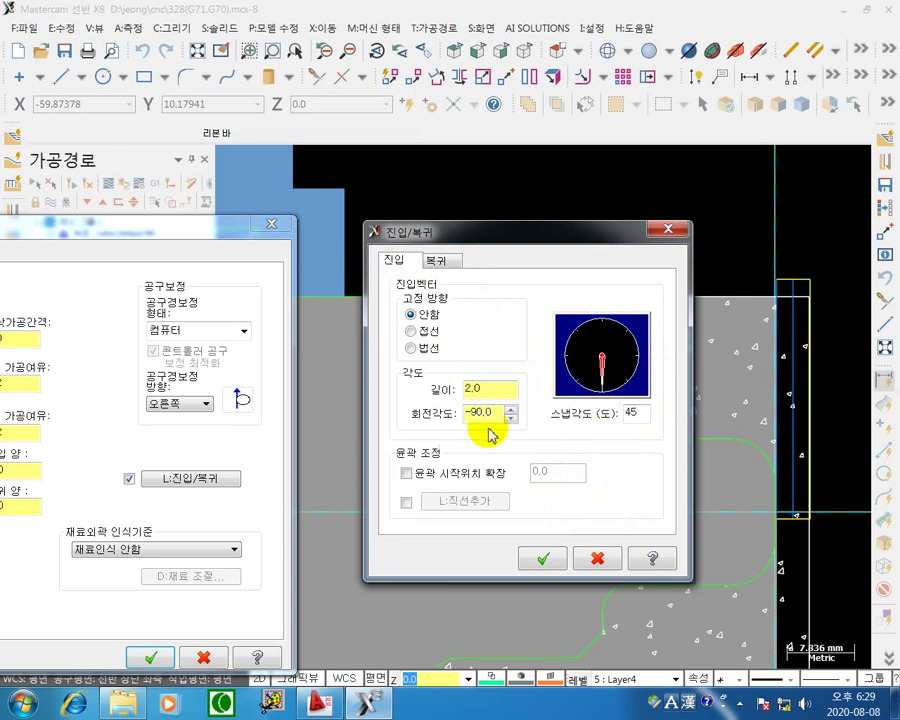
click(607, 328)
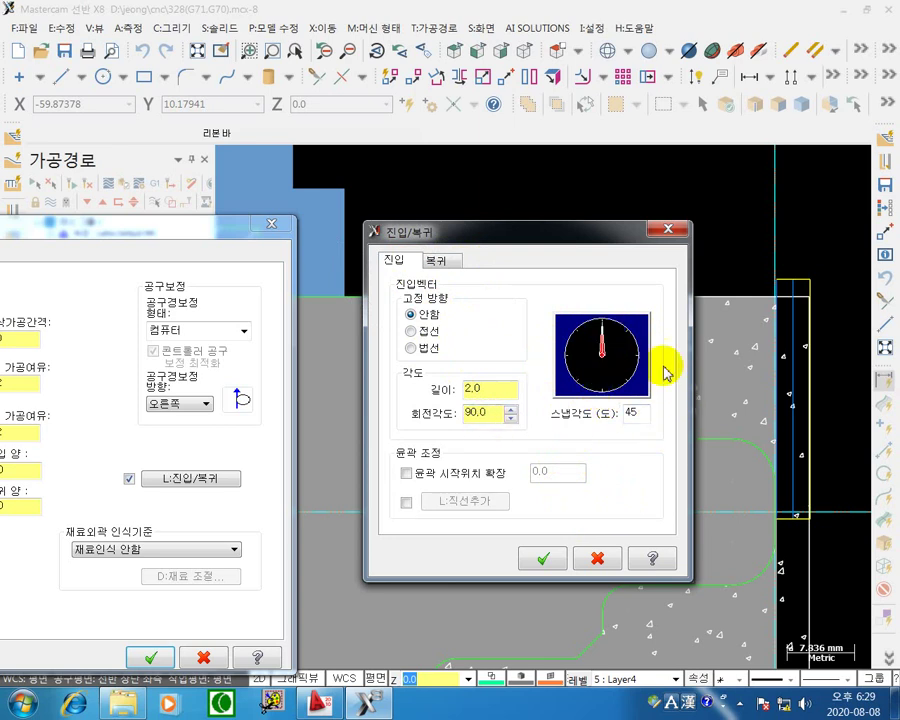
click(581, 333)
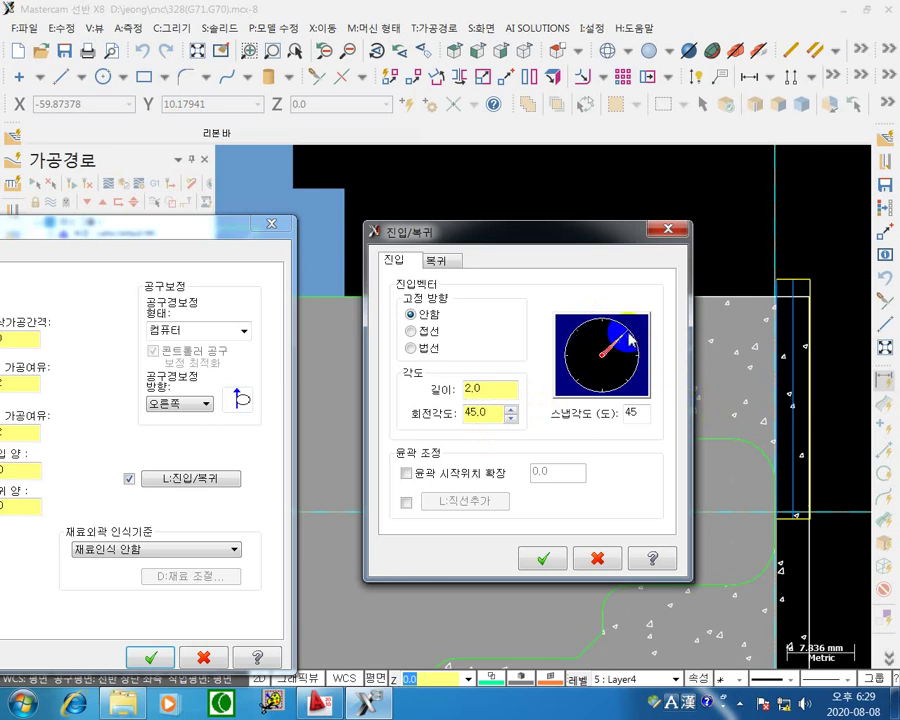
click(629, 386)
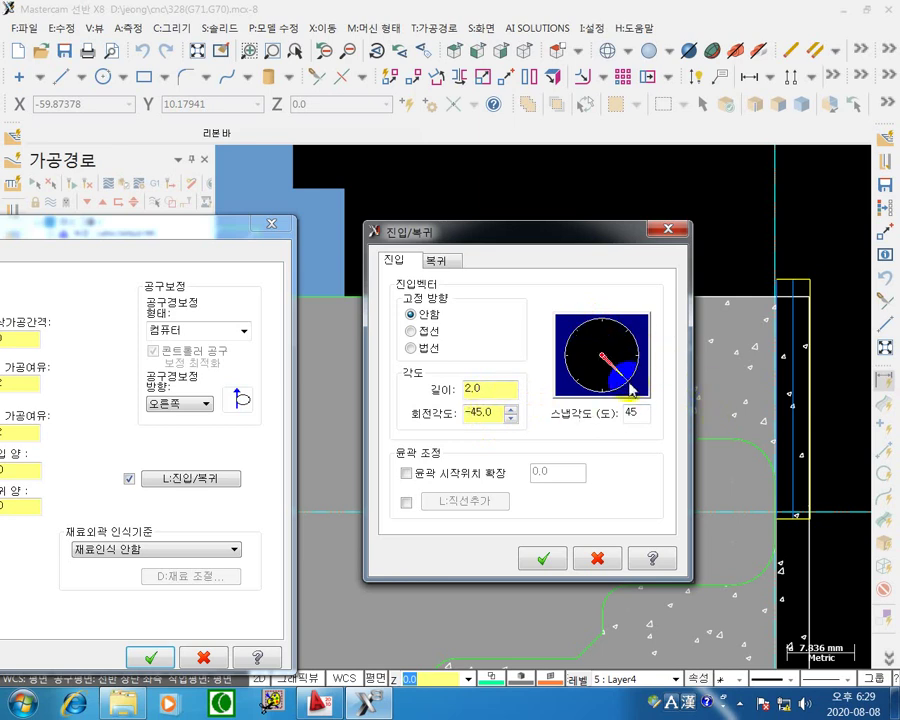
Try further lead-in angles, including 0 and 200 degrees, and return the angle to 180 degrees.
click(566, 358)
click(634, 358)
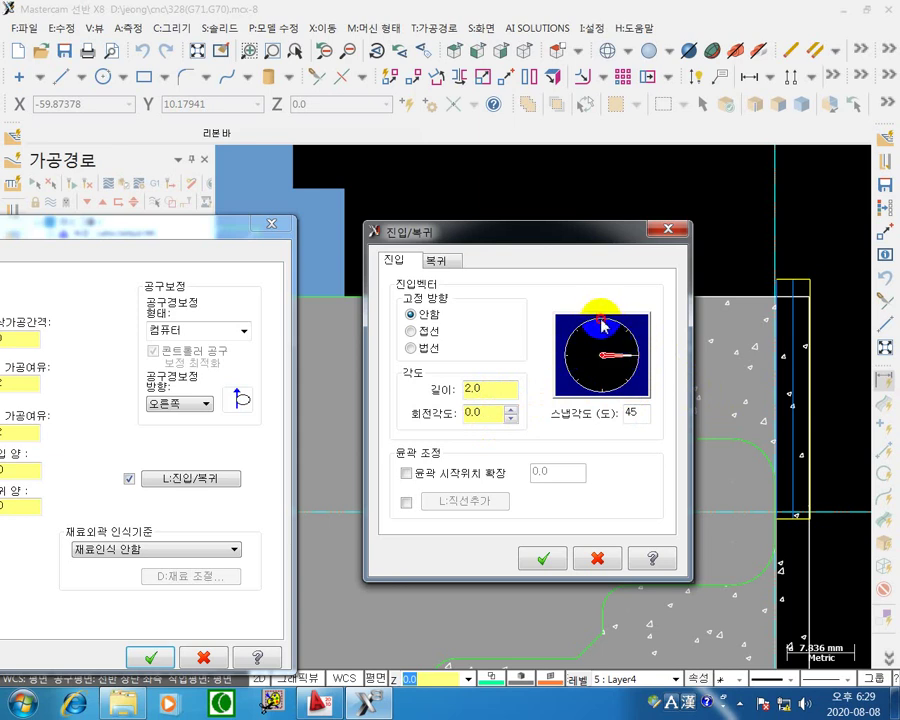
click(603, 326)
click(571, 340)
click(580, 364)
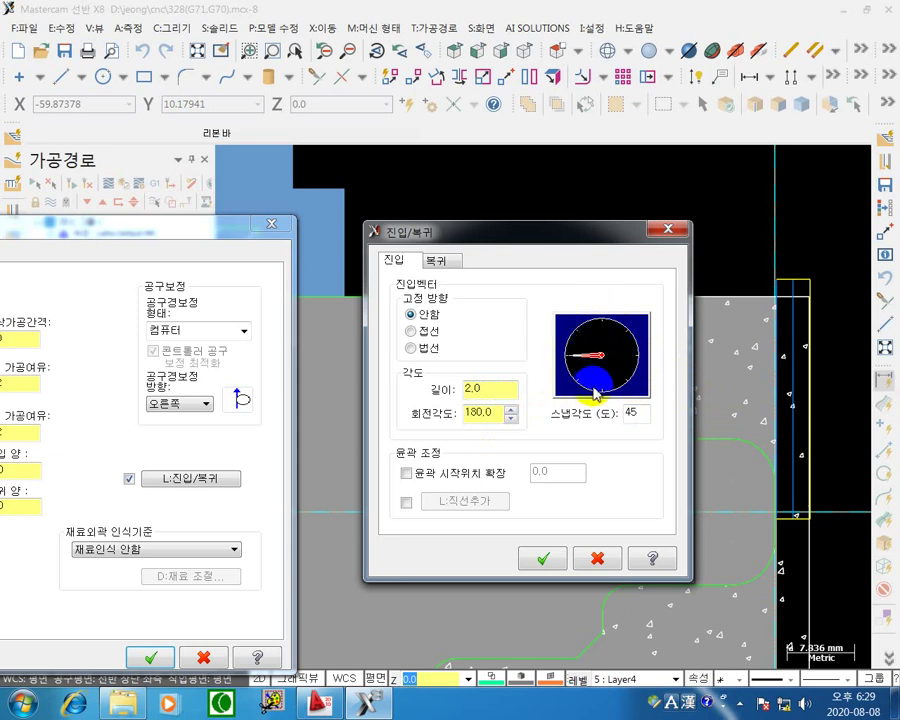
click(604, 386)
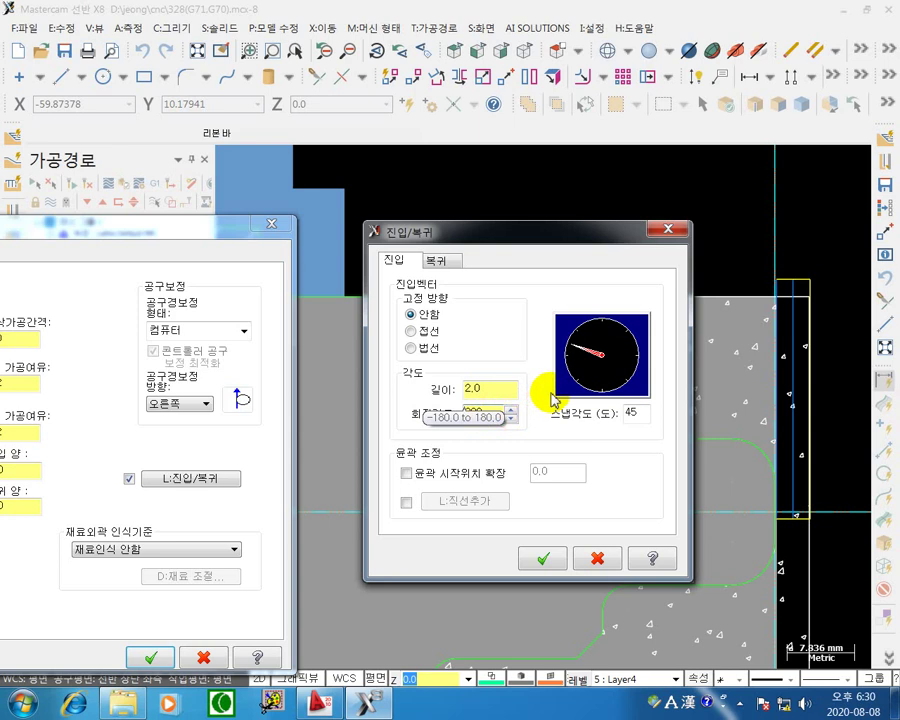
click(568, 363)
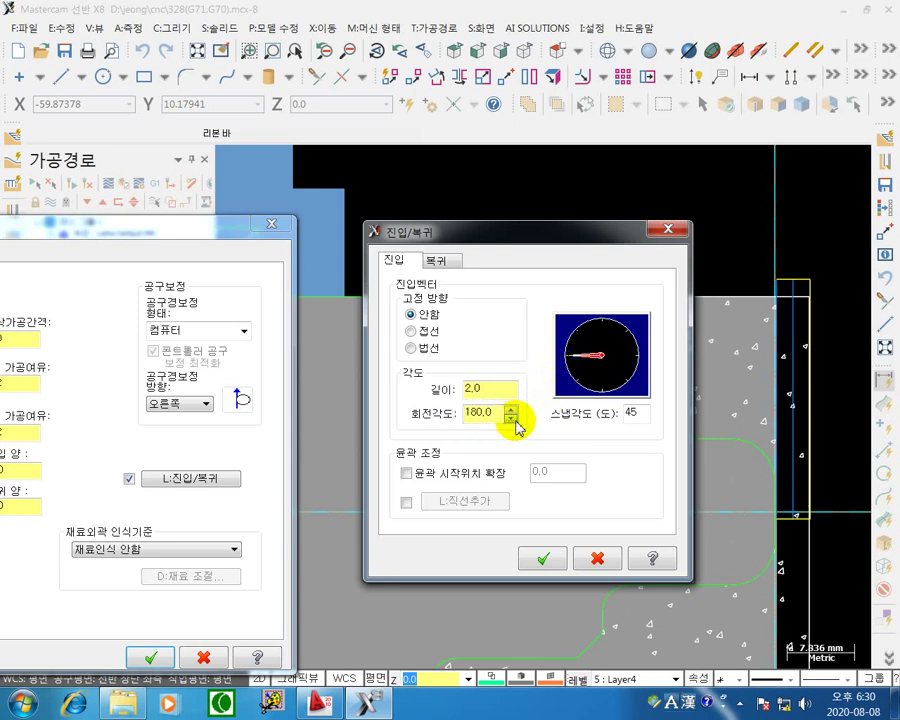
Annotate the lead-in angle dial with a magenta horizontal baseline, a red 0 at one end and a plus sign at the other.
key(F12)
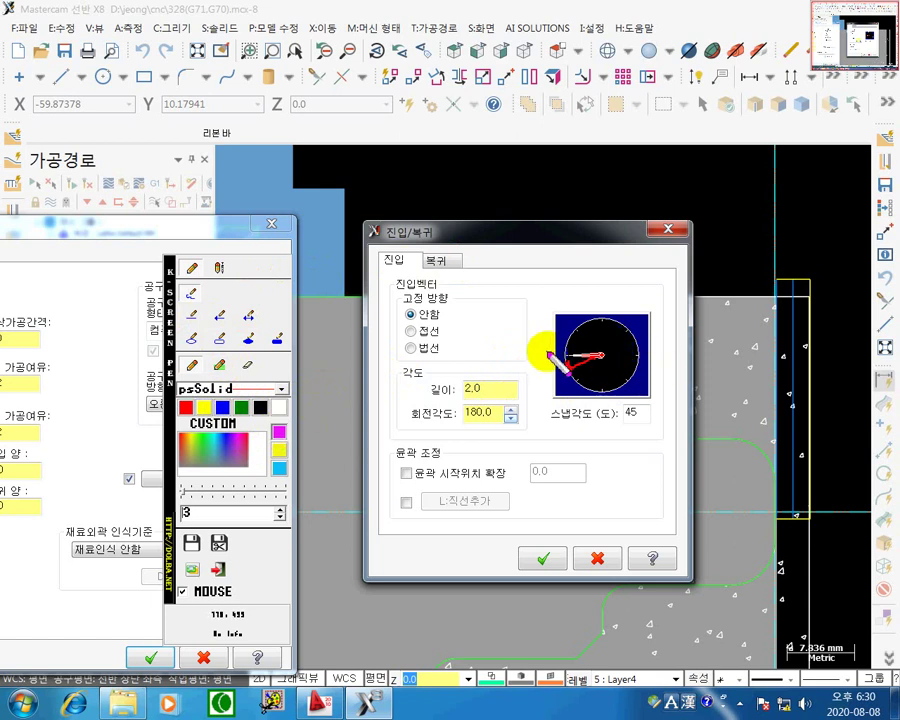
drag(547, 353, 667, 353)
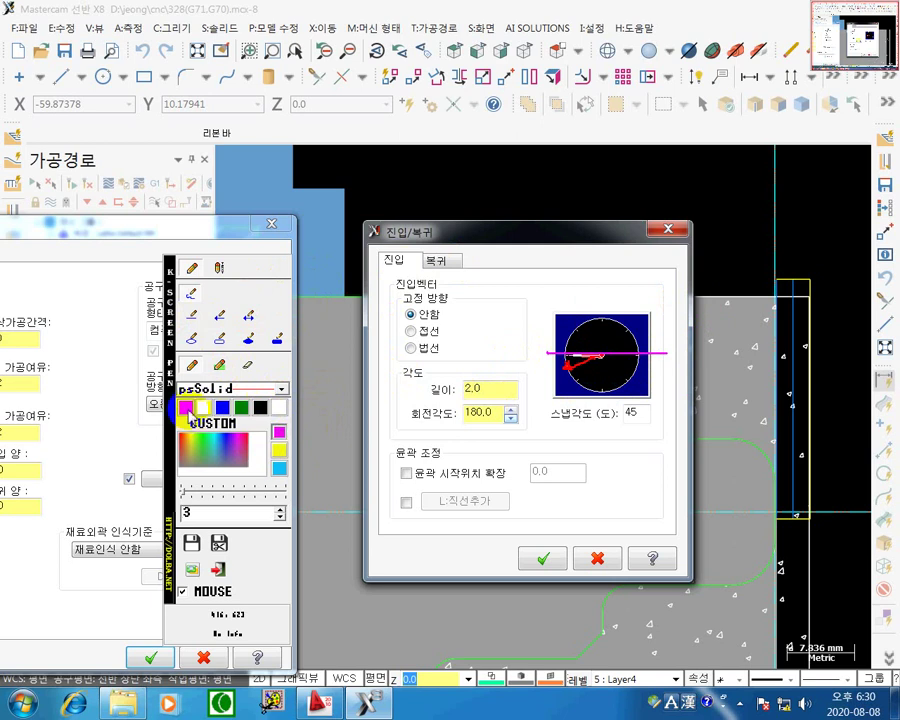
mouse_move(683, 344)
mouse_down()
mouse_move(677, 356)
mouse_move(684, 346)
mouse_up()
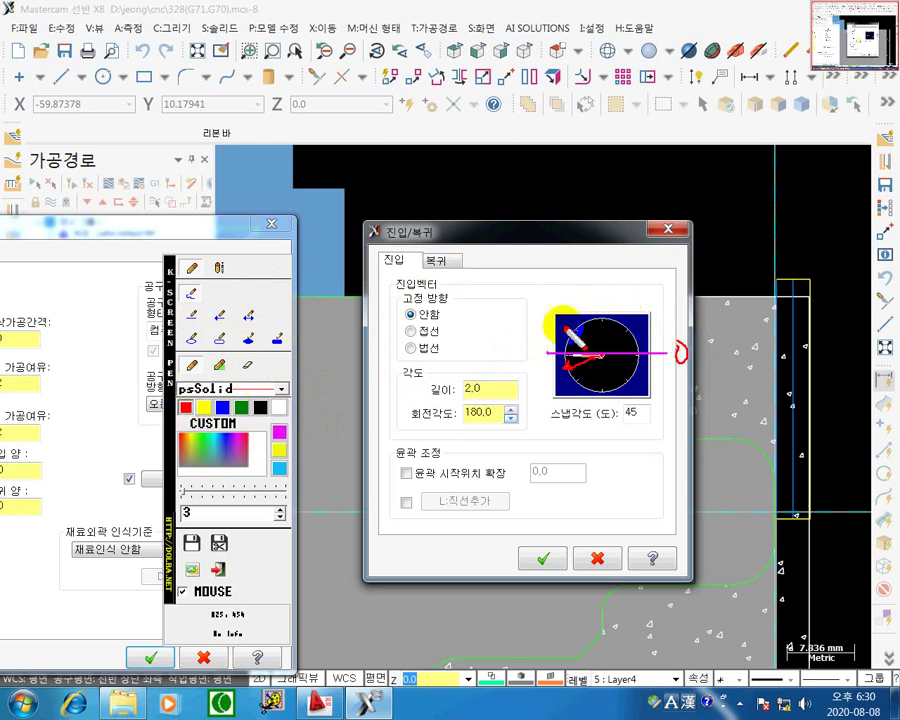
drag(540, 340, 551, 340)
drag(545, 335, 545, 346)
Mark the dial's upper half with a red positive arc and its lower half with a blue negative arc, and circle a handwritten -160.
mouse_move(655, 335)
mouse_down()
mouse_move(660, 300)
mouse_move(593, 283)
mouse_move(572, 320)
mouse_up()
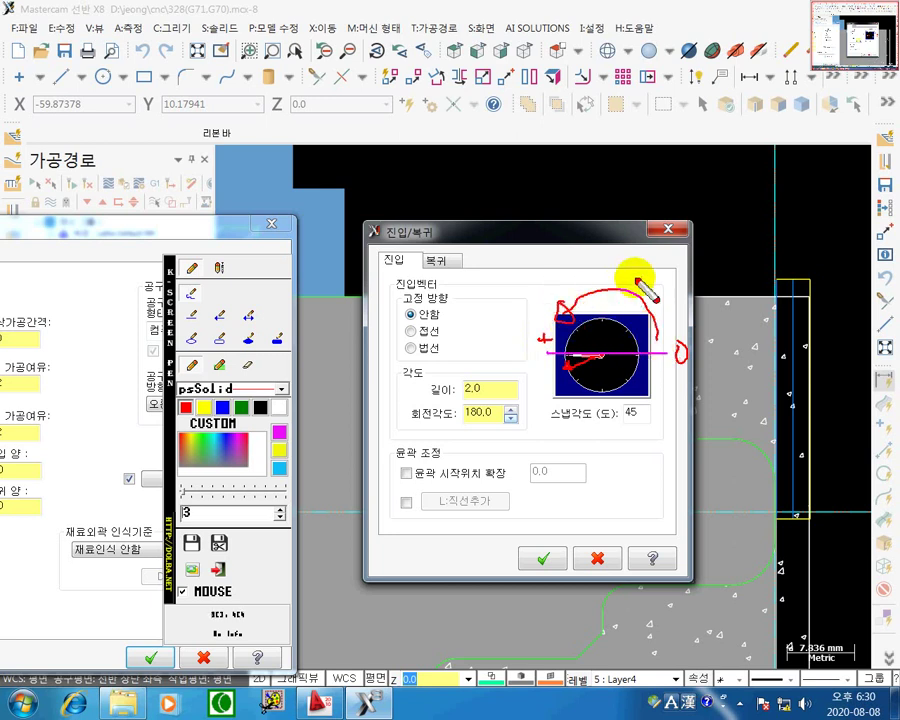
drag(622, 274, 638, 274)
drag(630, 266, 630, 286)
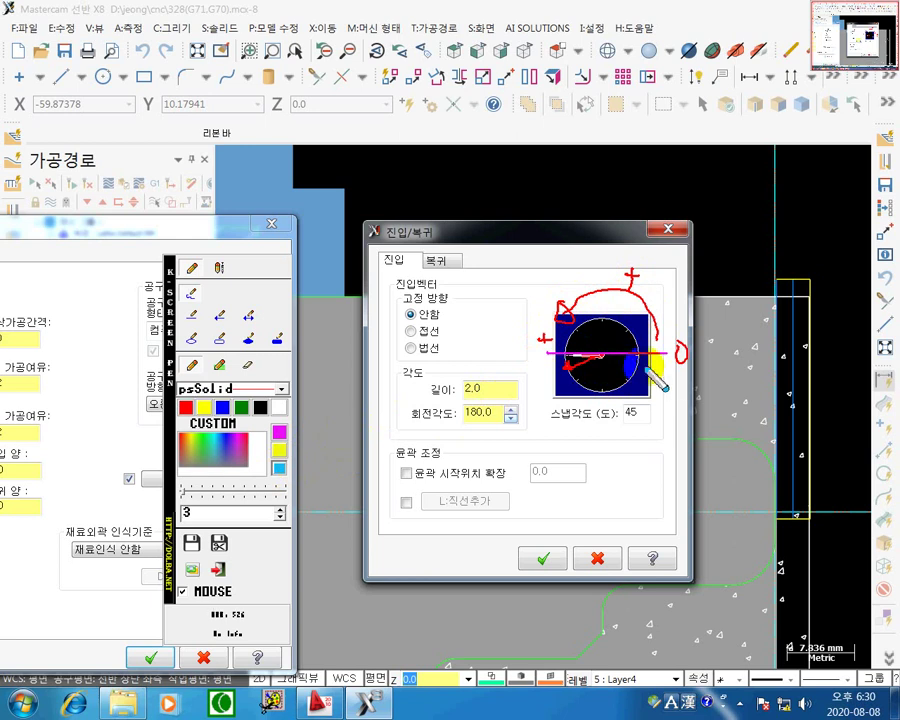
mouse_move(662, 366)
mouse_down()
mouse_move(650, 392)
mouse_move(605, 400)
mouse_move(568, 390)
mouse_move(552, 374)
mouse_move(560, 396)
mouse_move(614, 412)
mouse_move(652, 392)
mouse_move(620, 394)
mouse_move(553, 355)
mouse_up()
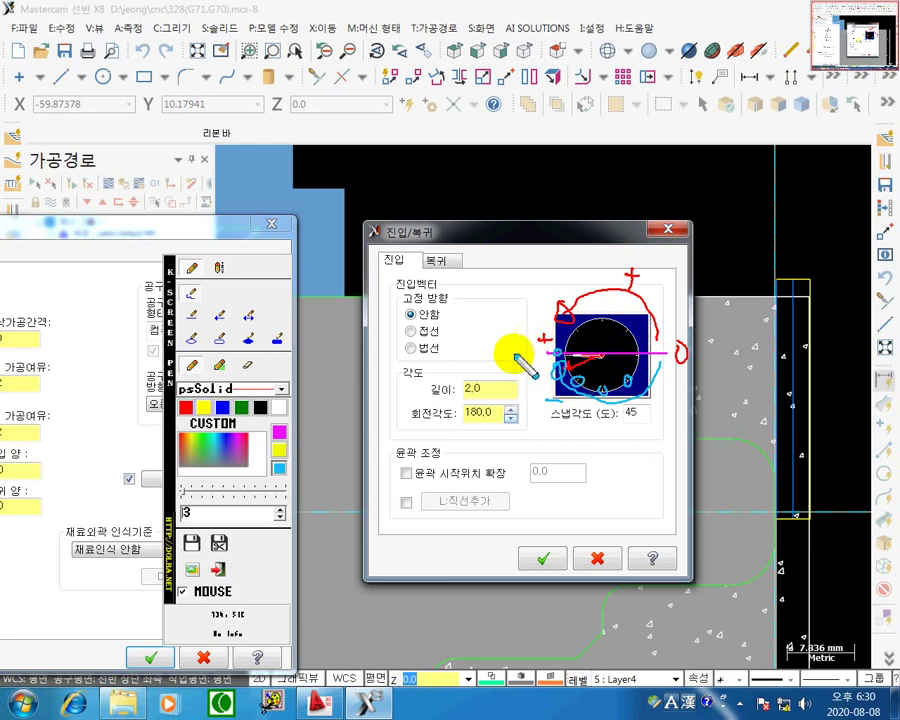
mouse_move(496, 372)
mouse_down()
mouse_move(505, 347)
mouse_move(514, 350)
mouse_move(482, 372)
mouse_move(518, 352)
mouse_up()
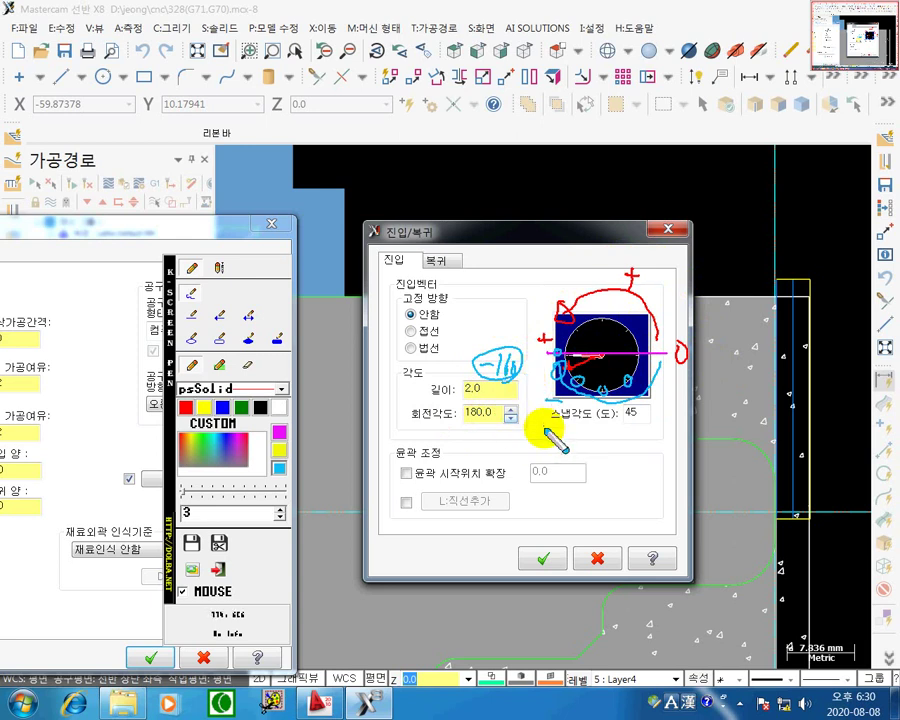
Clear the dial annotations, set the lead-out vector angle to 90 degrees, and accept the lead in/out settings.
key(Escape)
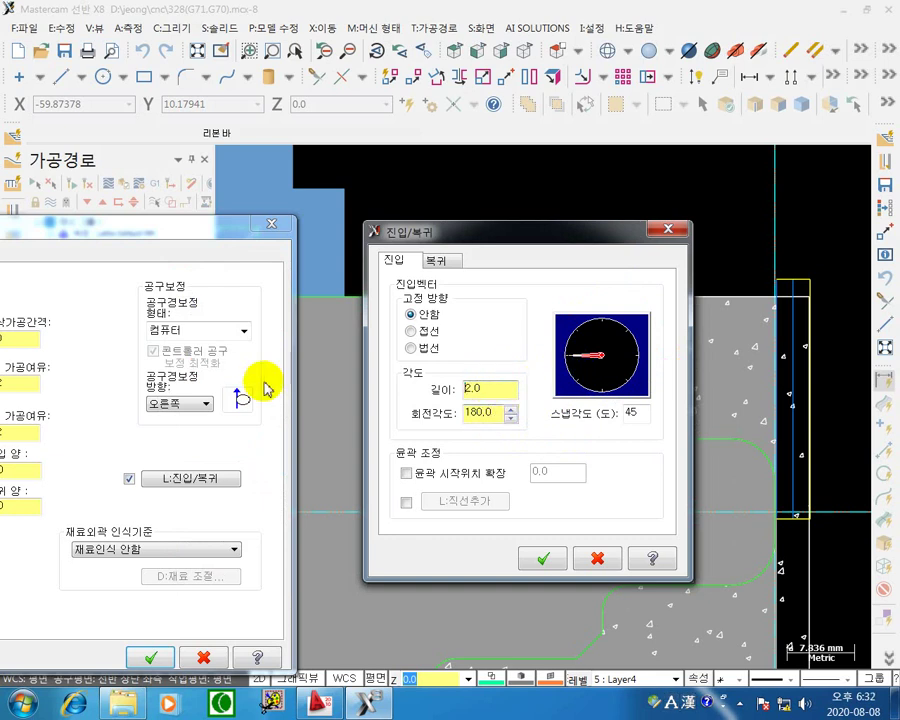
click(492, 387)
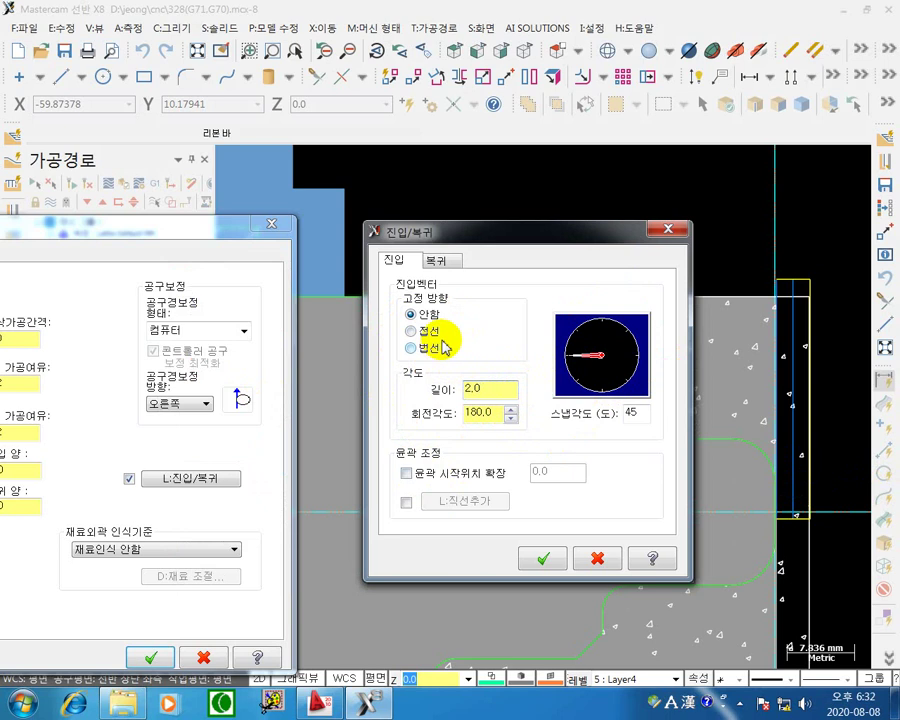
click(450, 261)
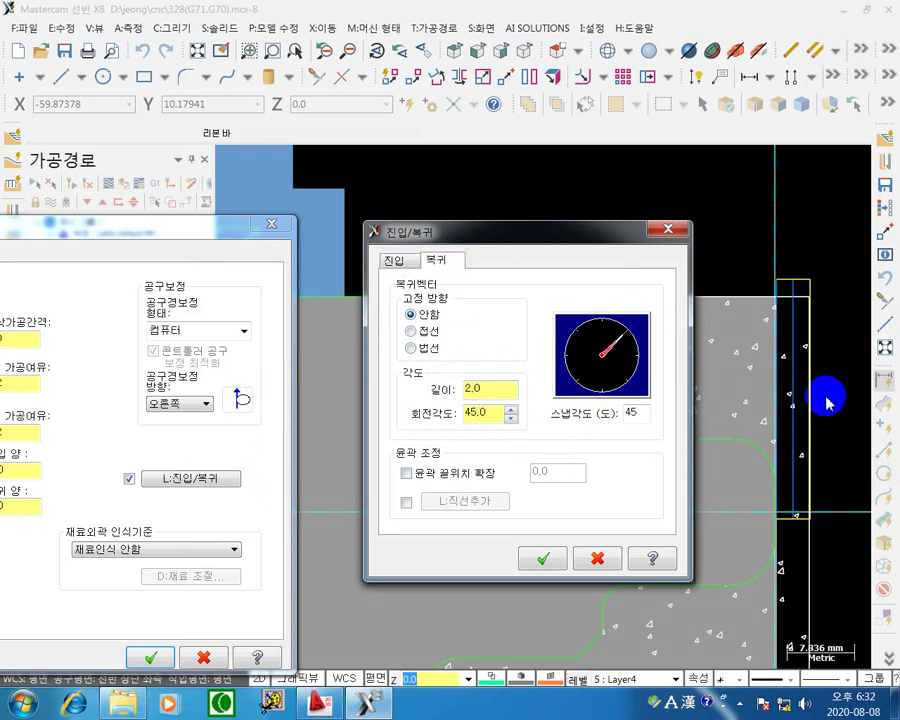
click(609, 331)
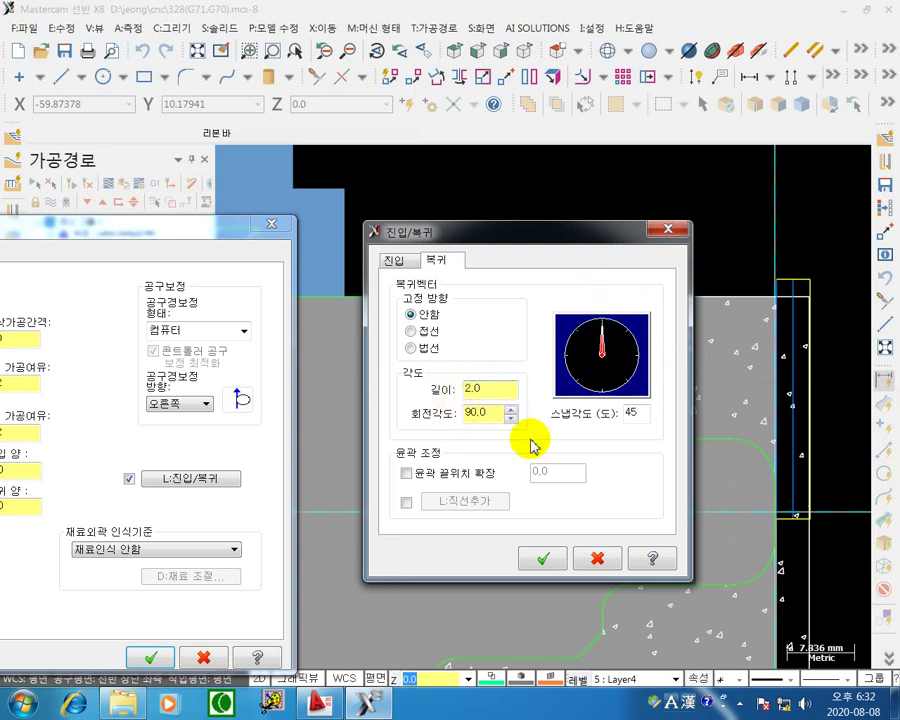
click(549, 563)
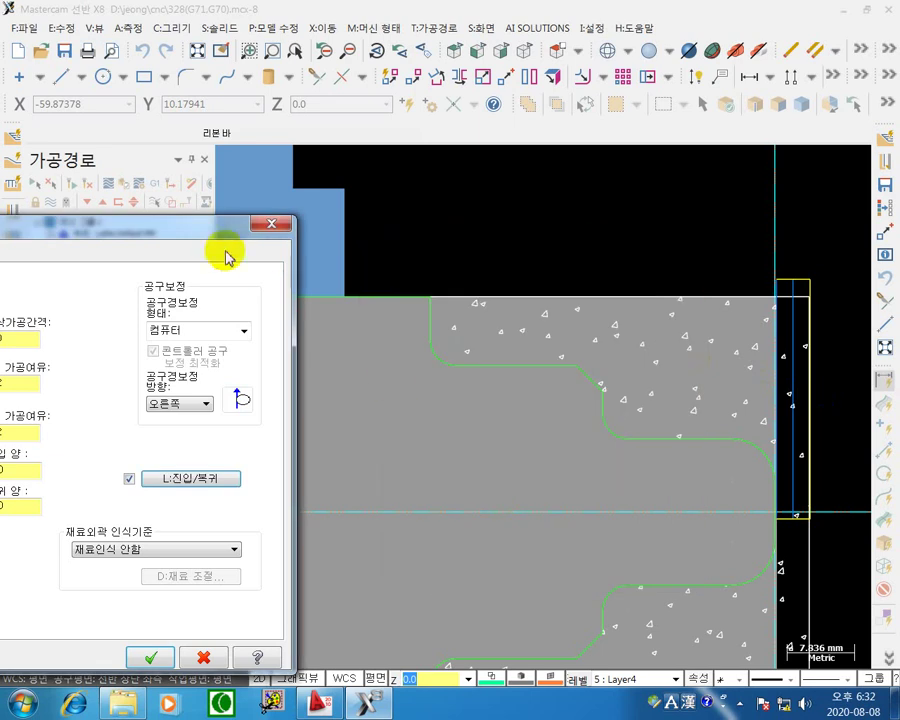
Bring the full quick rough parameters dialog into view and draw a cyan cutting-direction arrow from the tool tip across the top of the diagram.
drag(217, 227, 630, 136)
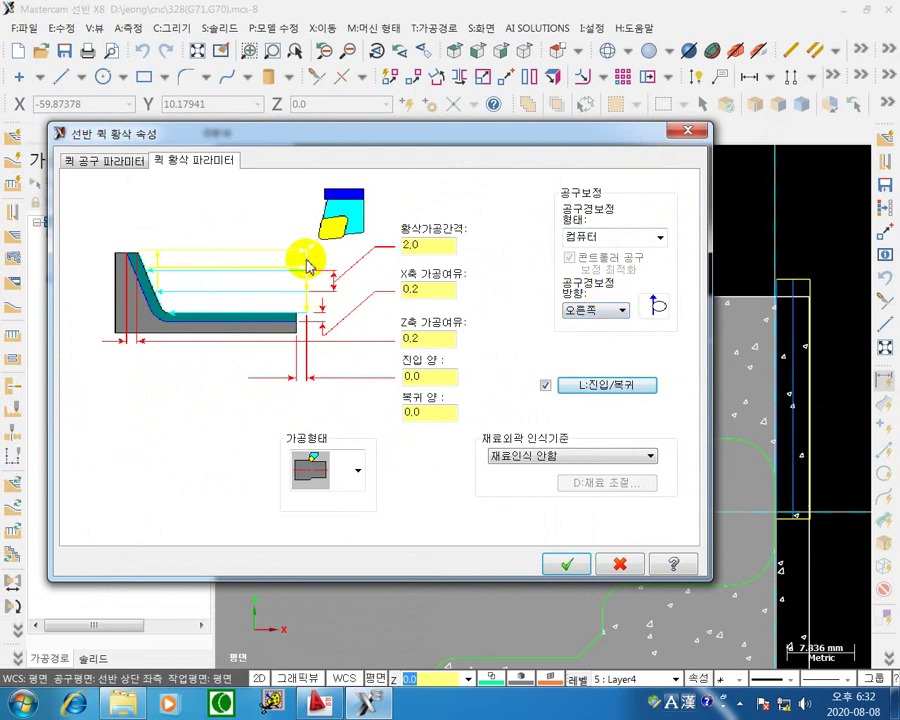
key(ctrl+2)
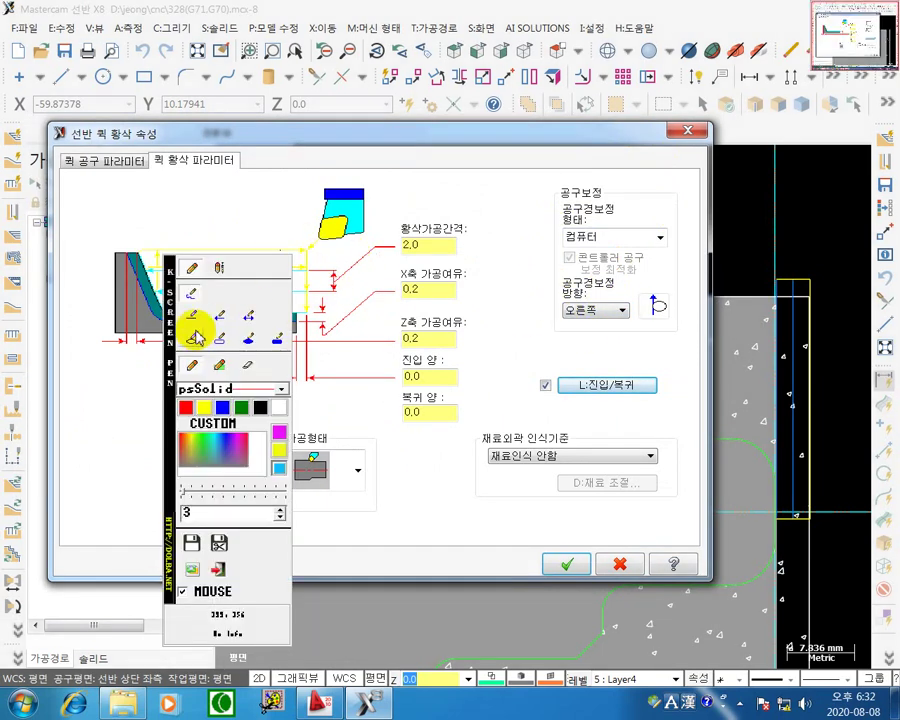
drag(172, 346, 742, 290)
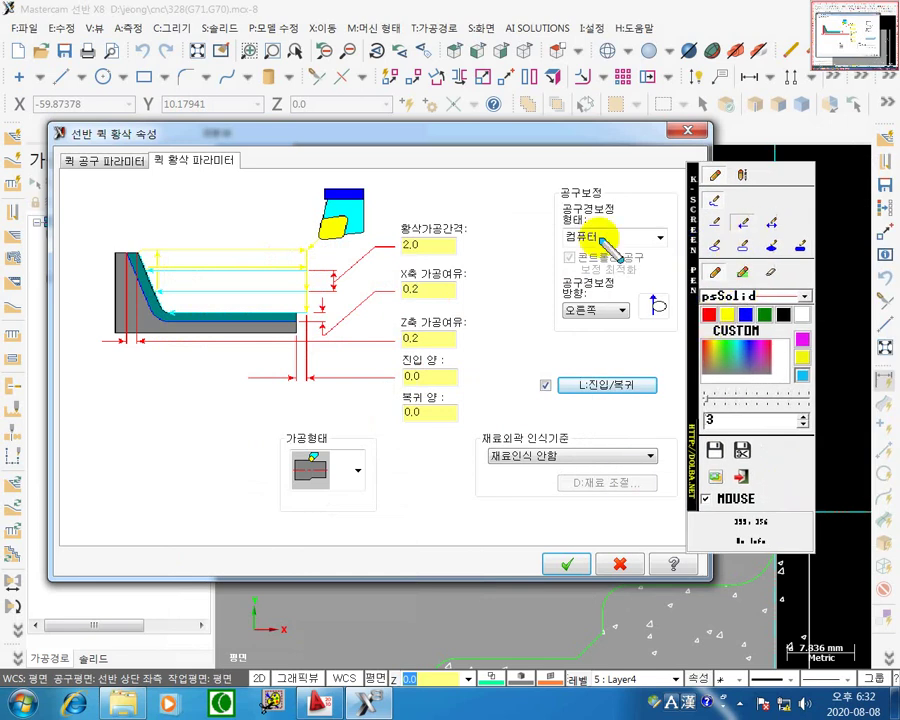
click(741, 223)
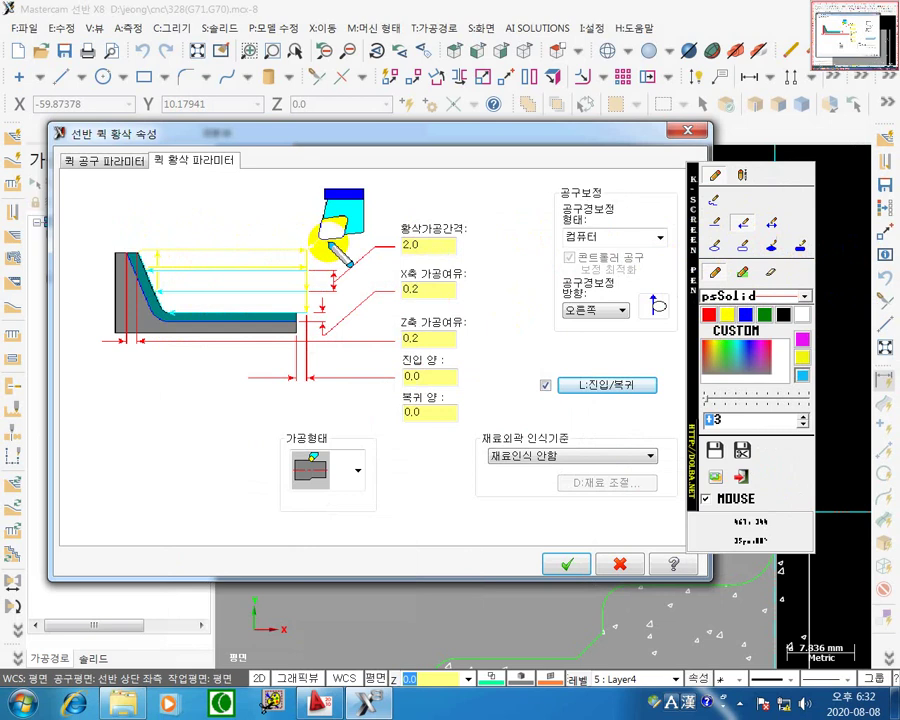
drag(329, 243, 146, 242)
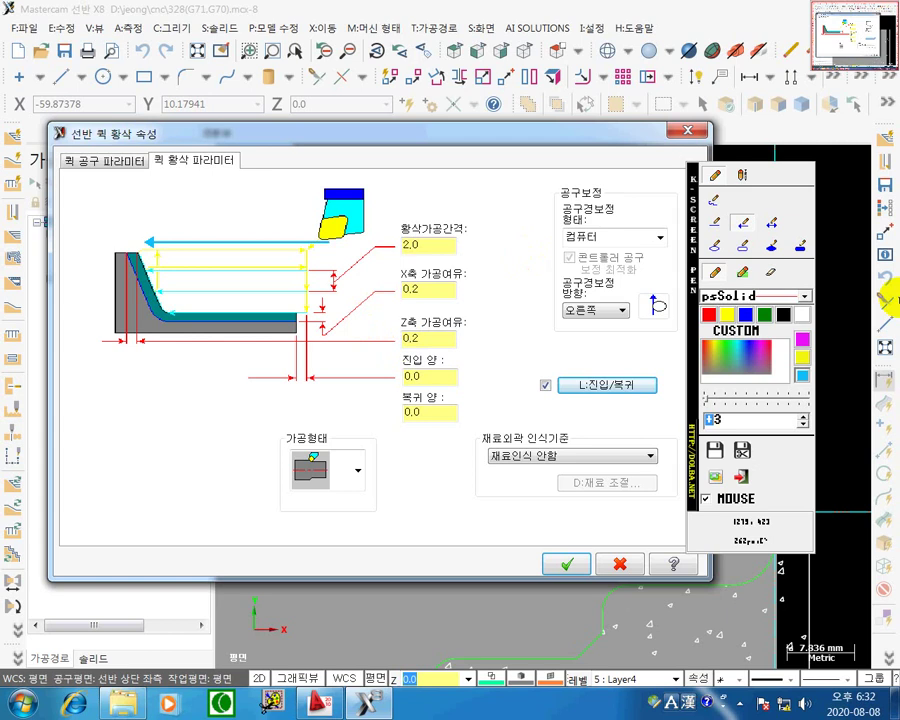
Mark two tool nose positions with red circles, one at the pictured tool's tip and one below the cyan arrow.
click(708, 315)
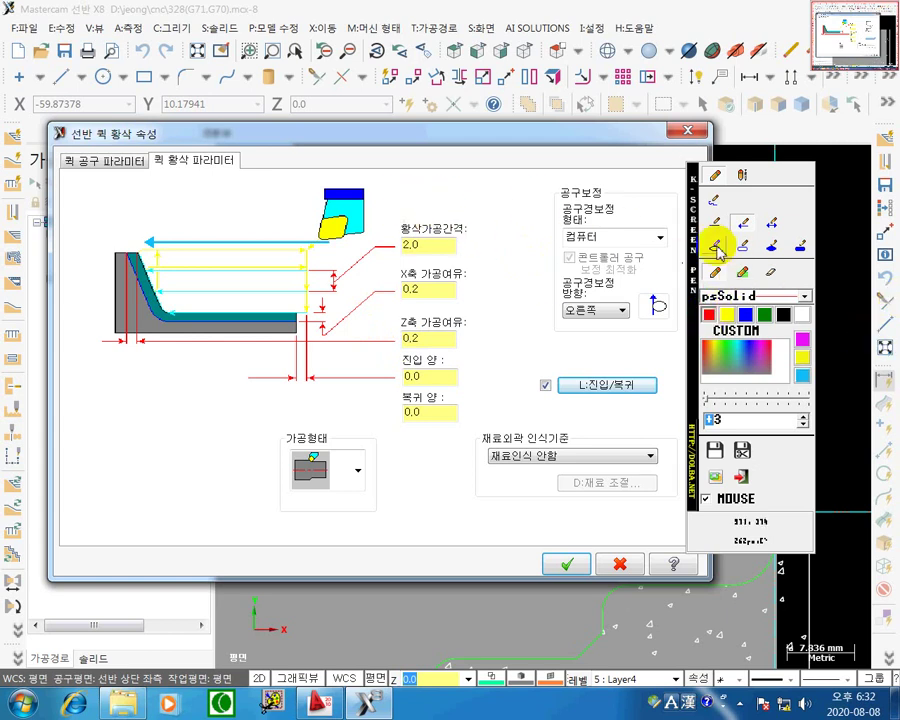
click(718, 250)
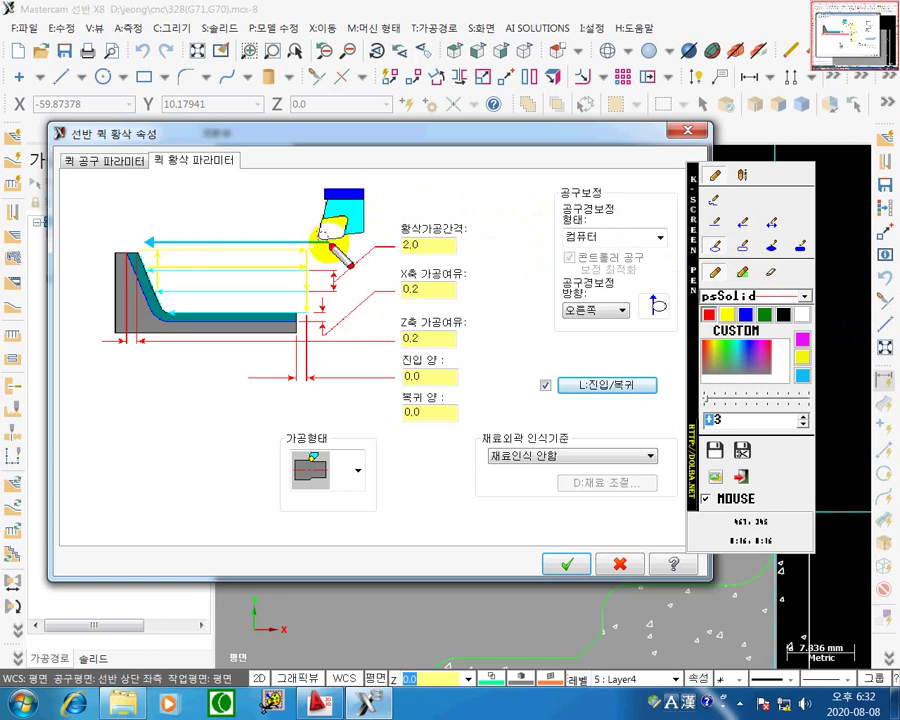
click(322, 236)
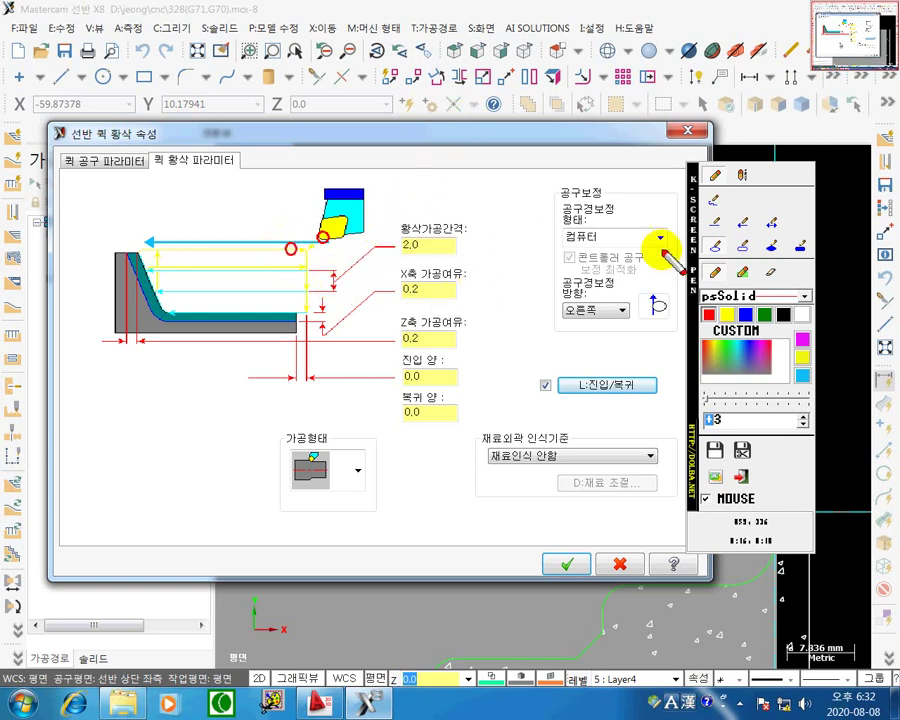
Sketch a black freehand boring tool with its insert and shank around the red circle below the cyan arrow.
click(743, 222)
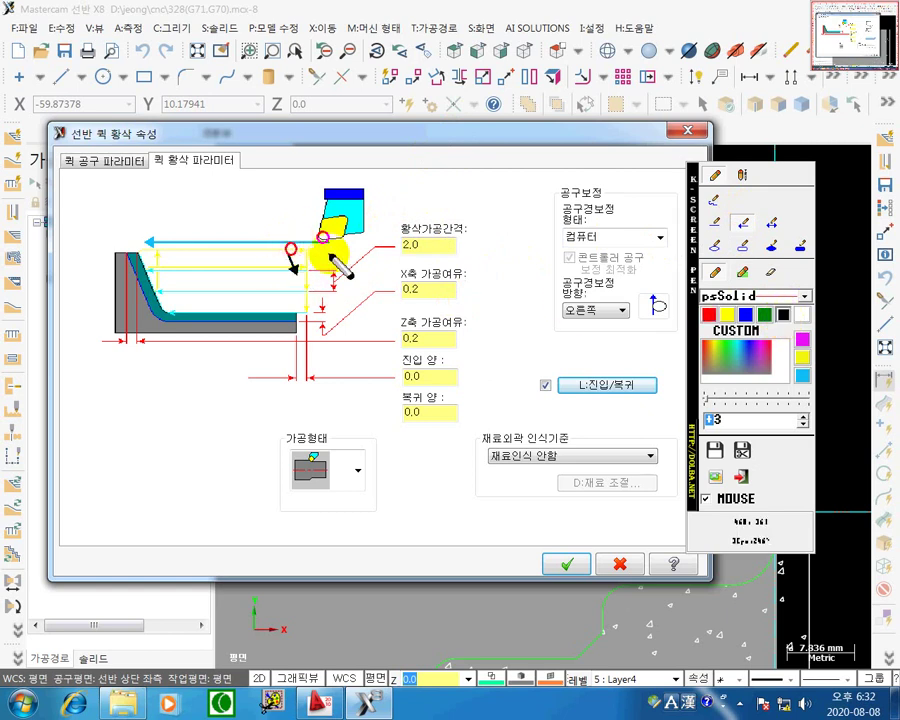
key(ctrl+z)
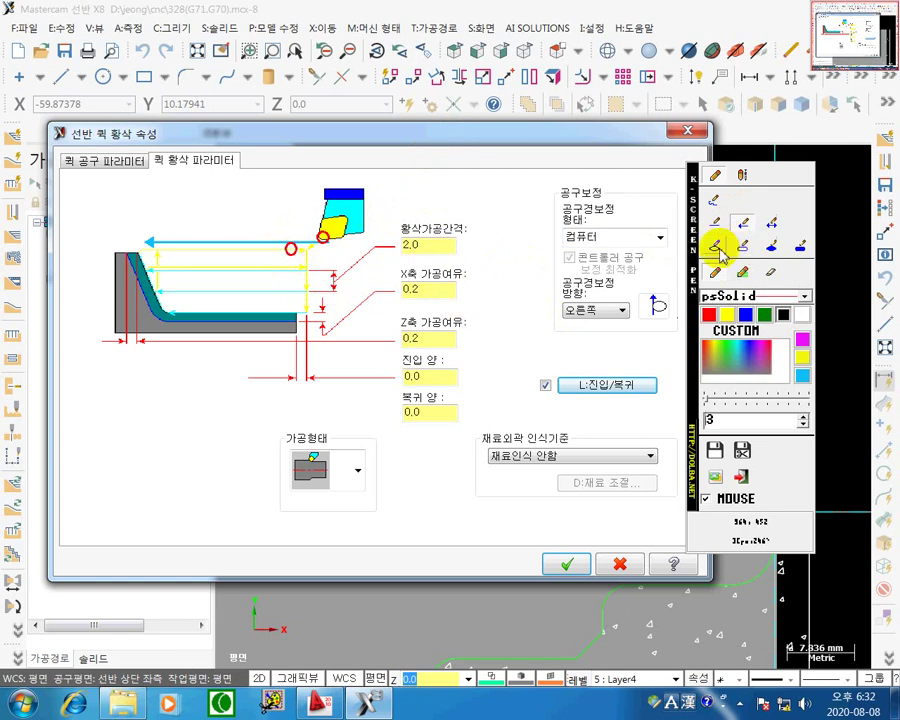
click(714, 174)
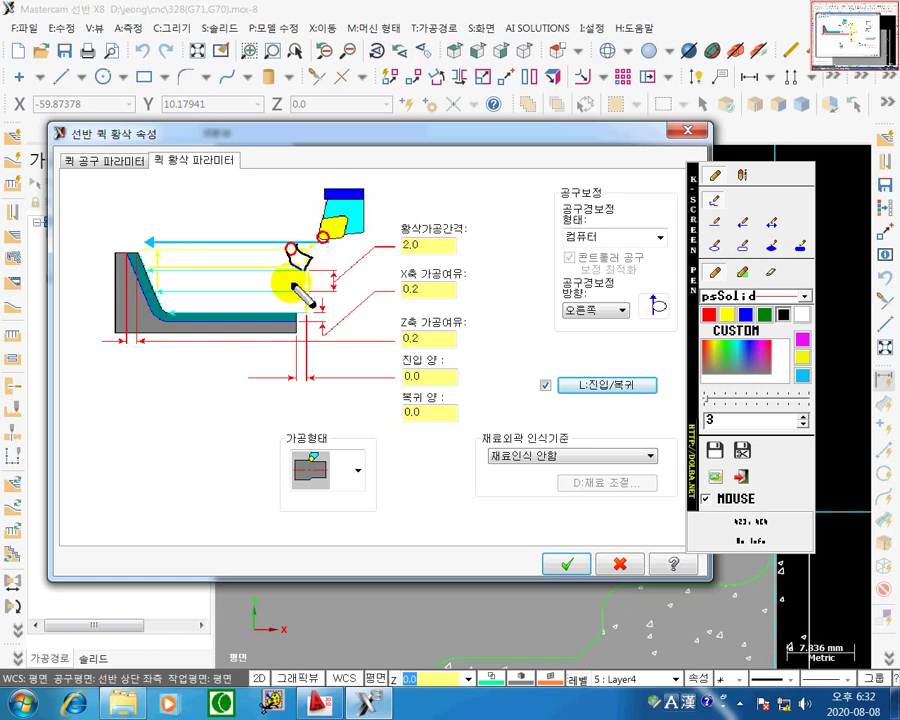
drag(367, 294, 377, 292)
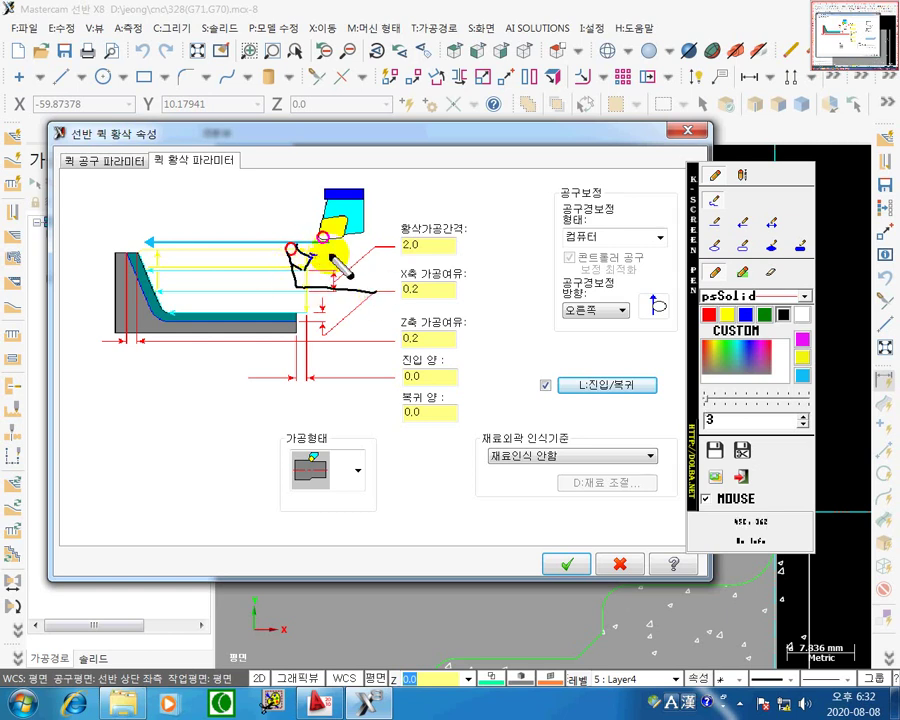
drag(312, 254, 390, 254)
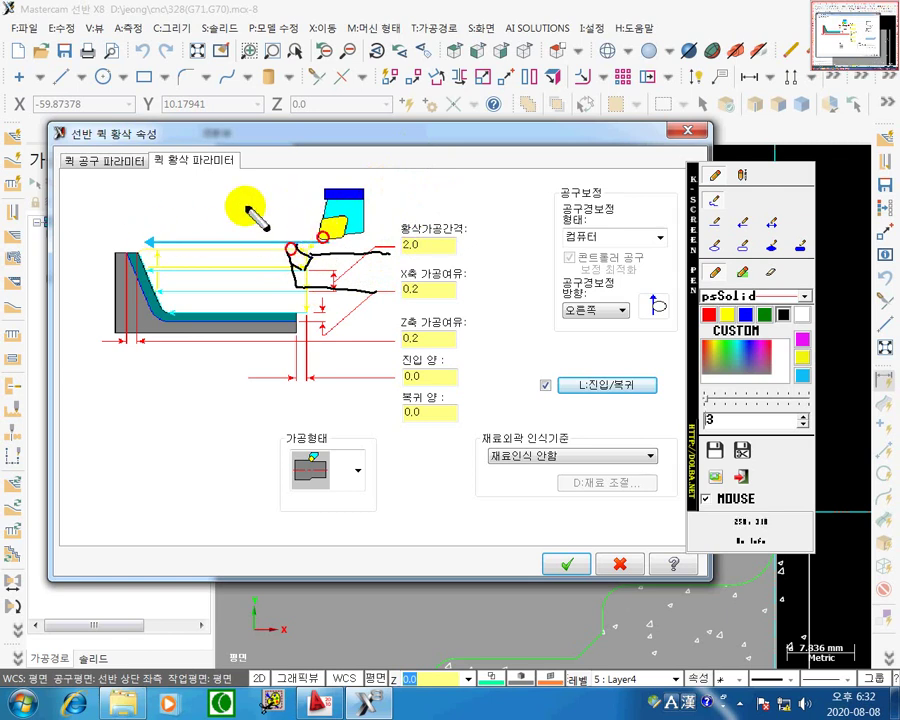
Handwrite 외경 and 오른쪽 beside the outer turning tool, and 왼쪽 and 내경 beside the sketched boring tool.
mouse_move(283, 199)
mouse_down()
mouse_move(306, 197)
mouse_move(298, 190)
mouse_move(312, 203)
mouse_move(344, 166)
mouse_move(368, 176)
mouse_up()
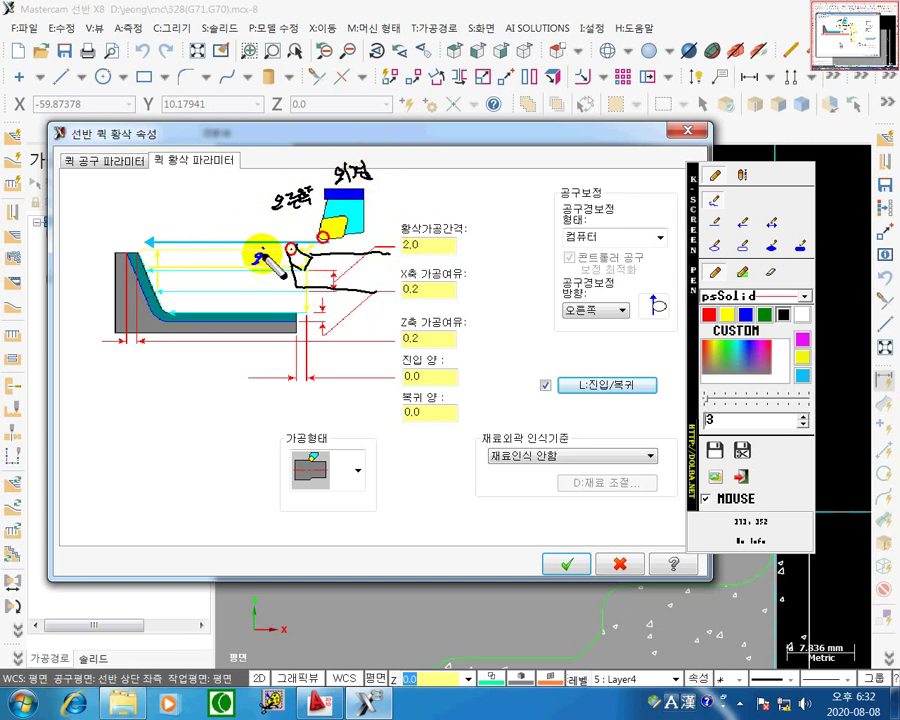
drag(254, 248, 270, 254)
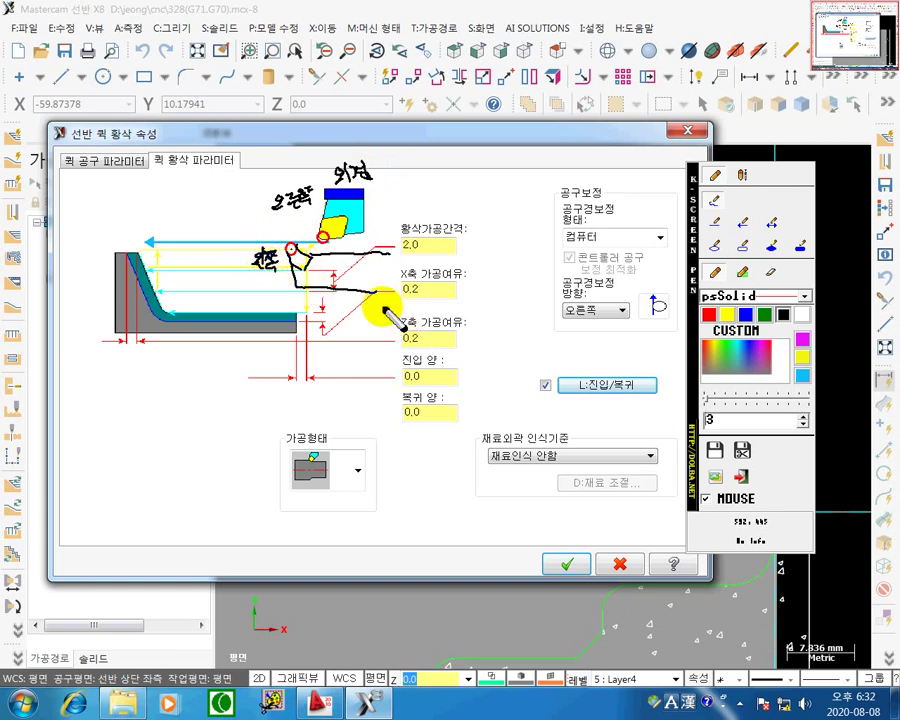
mouse_move(368, 262)
mouse_down()
mouse_move(383, 280)
mouse_move(408, 282)
mouse_up()
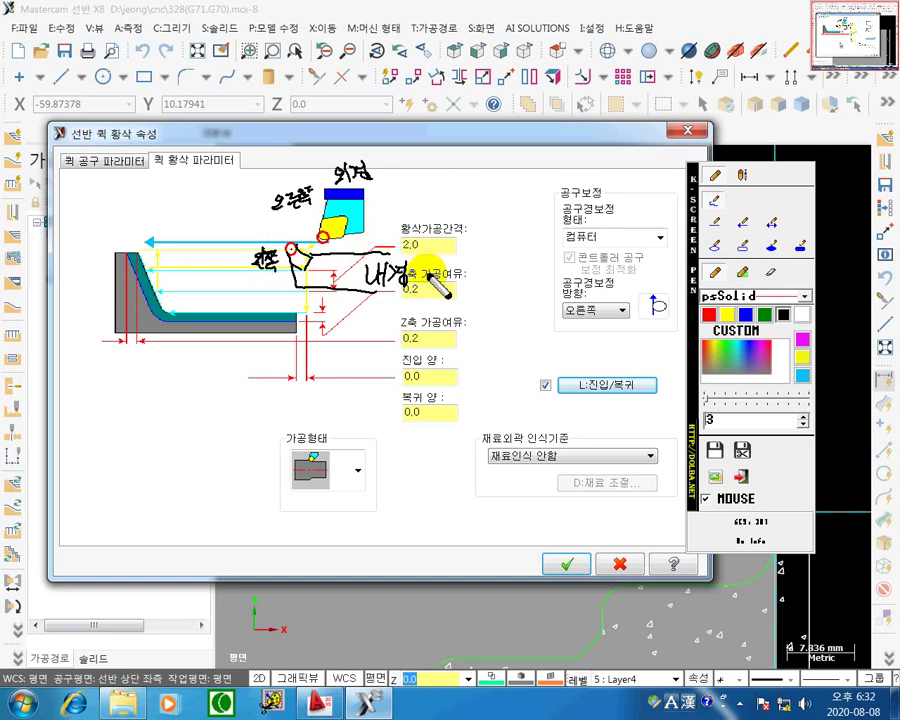
Circle the 오른쪽 compensation direction and mark the 재료인식 안함 stock recognition setting with a check and strokes.
mouse_move(617, 309)
mouse_down()
mouse_move(568, 311)
mouse_move(556, 301)
mouse_move(598, 332)
mouse_up()
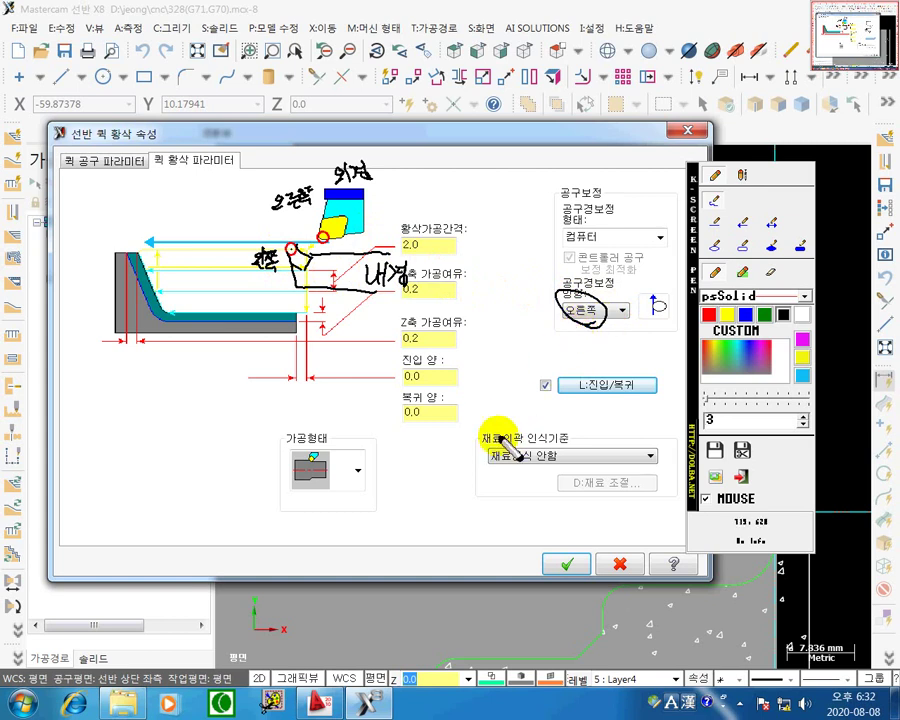
drag(482, 419, 497, 408)
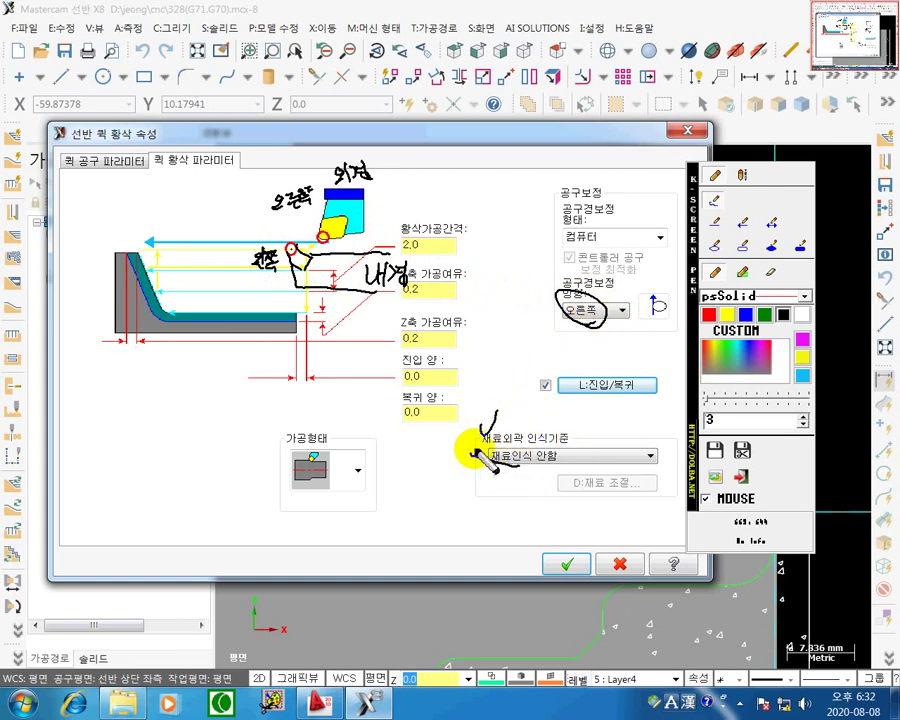
drag(470, 450, 563, 470)
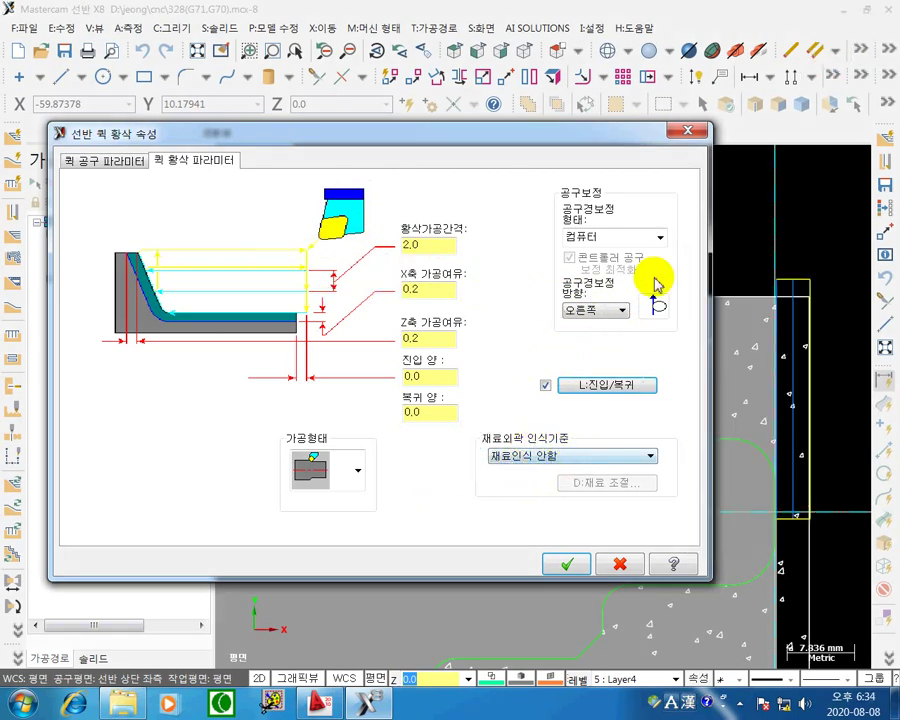
Move the parameters dialog off the part profile and mark both ends of the stepped profile in red.
drag(566, 144, 334, 435)
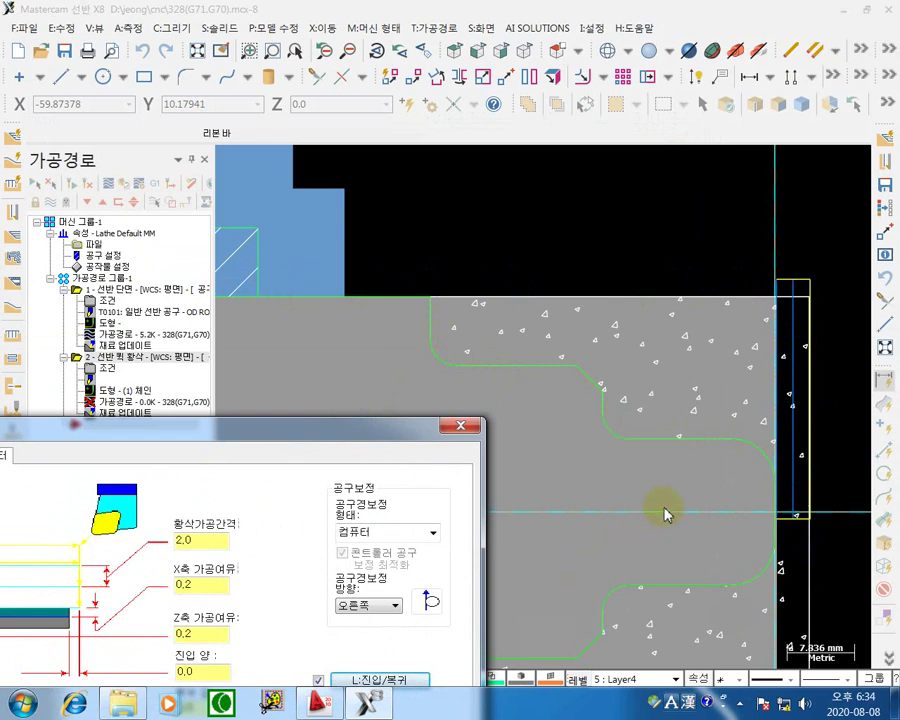
click(693, 288)
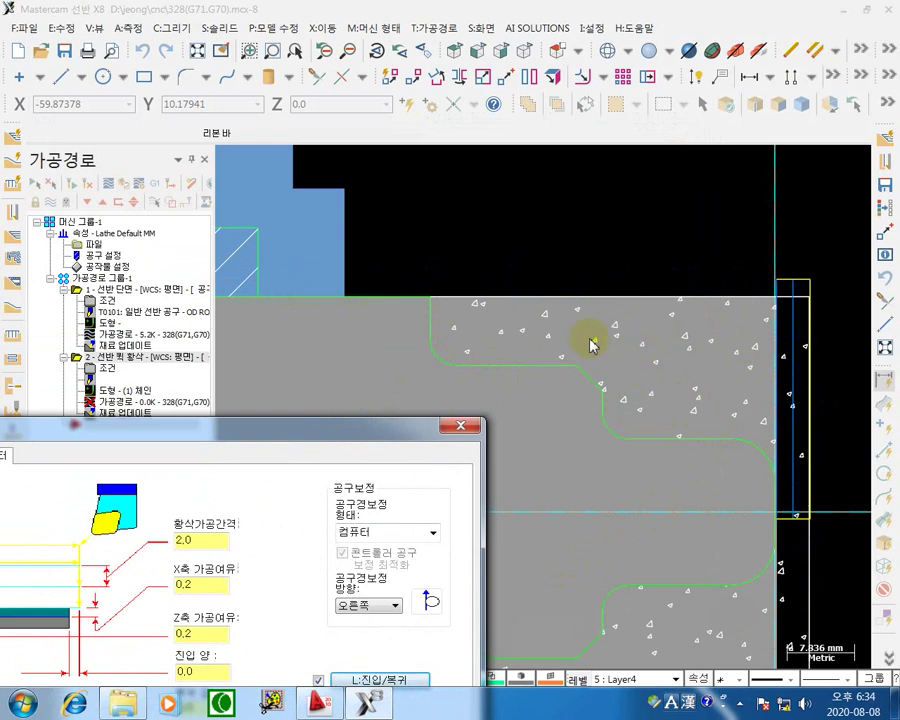
click(364, 245)
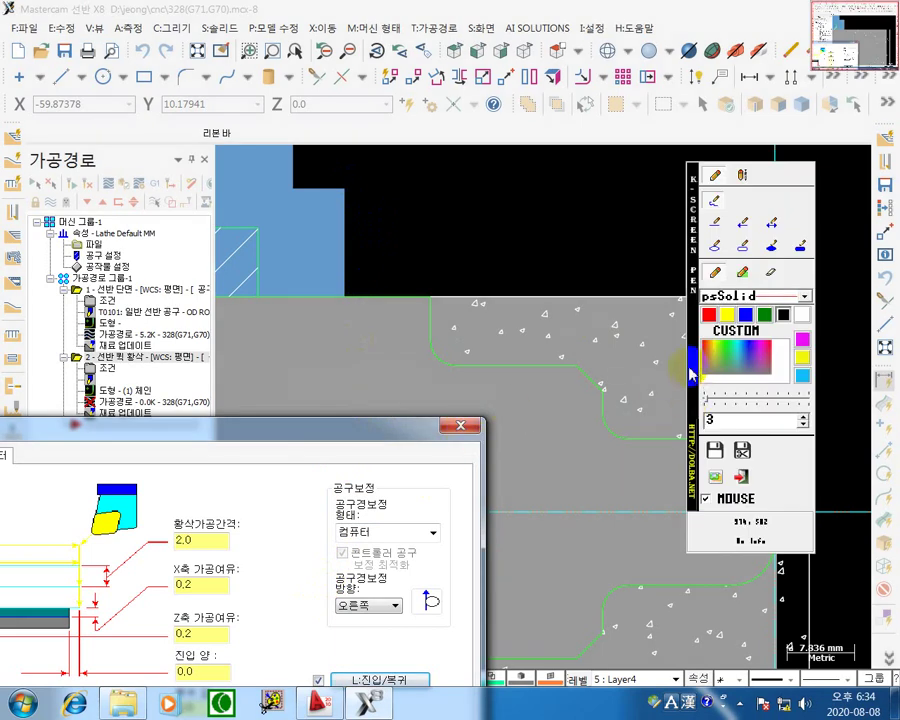
drag(697, 378, 286, 320)
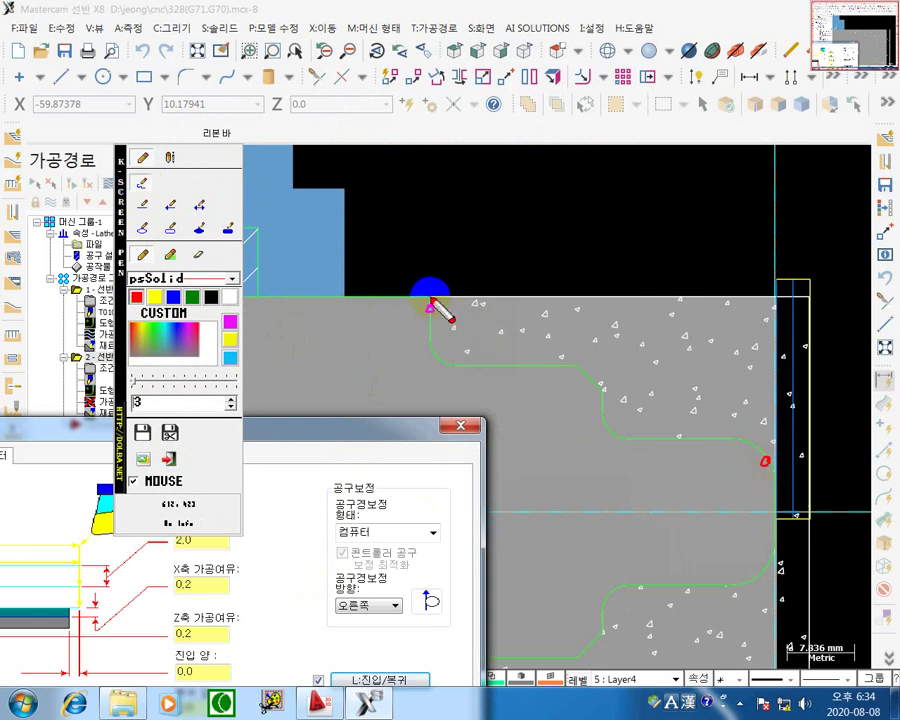
Trace the stepped profile in red between its end marks, circle its front end, and line the stock's upper edge out to the front face.
drag(431, 303, 431, 315)
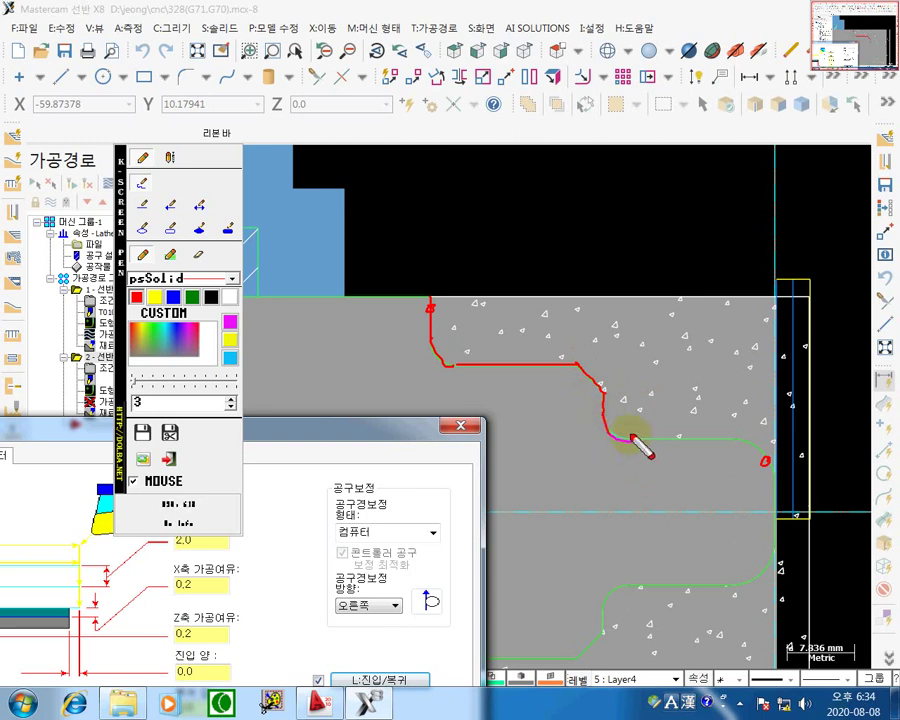
mouse_move(742, 451)
mouse_down()
mouse_move(630, 449)
mouse_move(713, 444)
mouse_up()
key(ctrl+z)
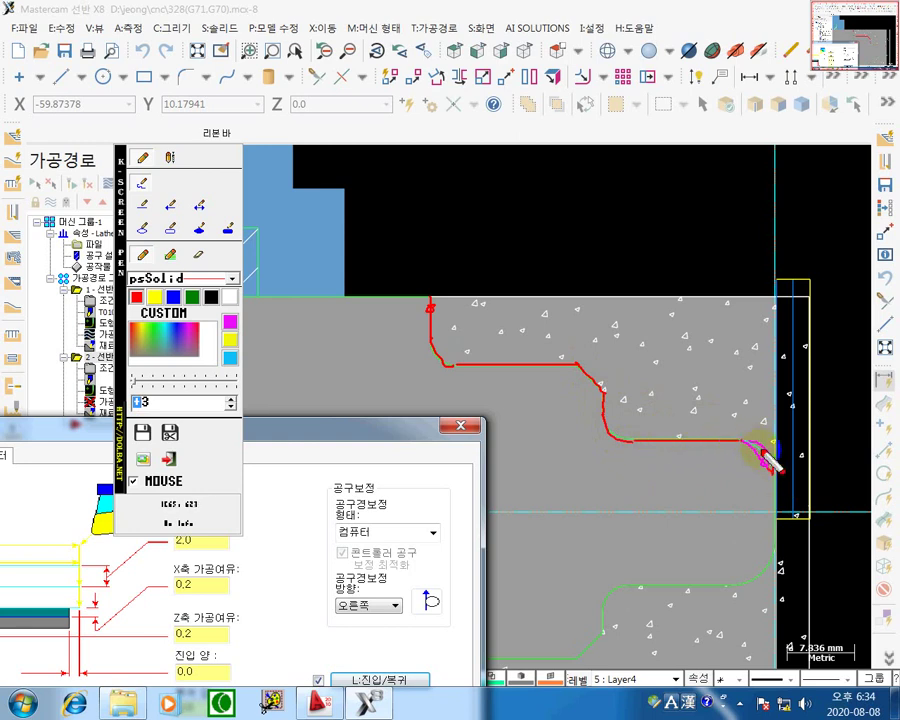
drag(745, 441, 765, 464)
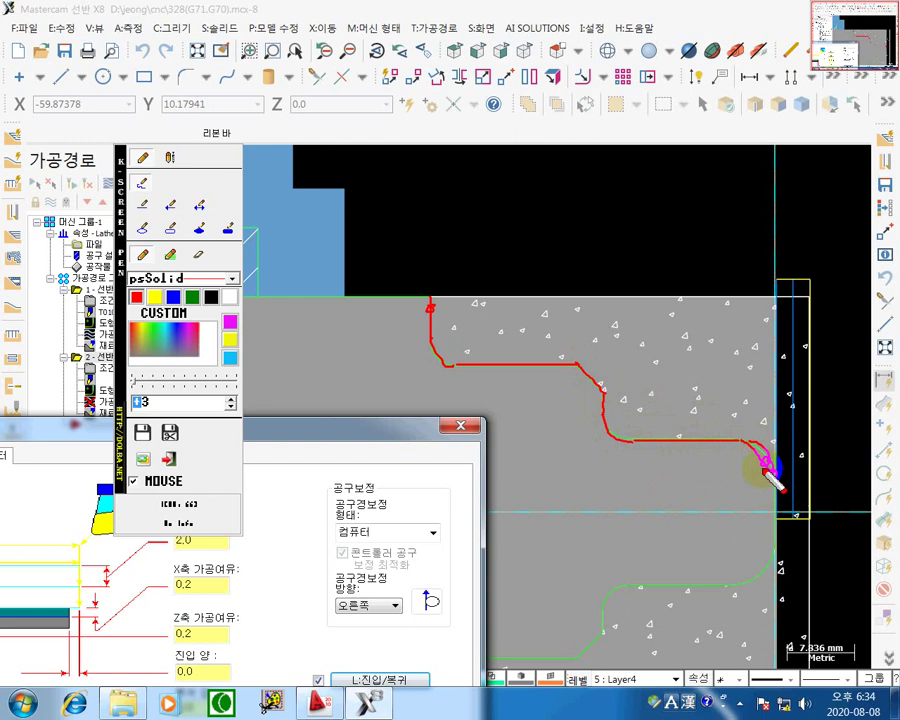
key(ctrl+z)
key(ctrl+z)
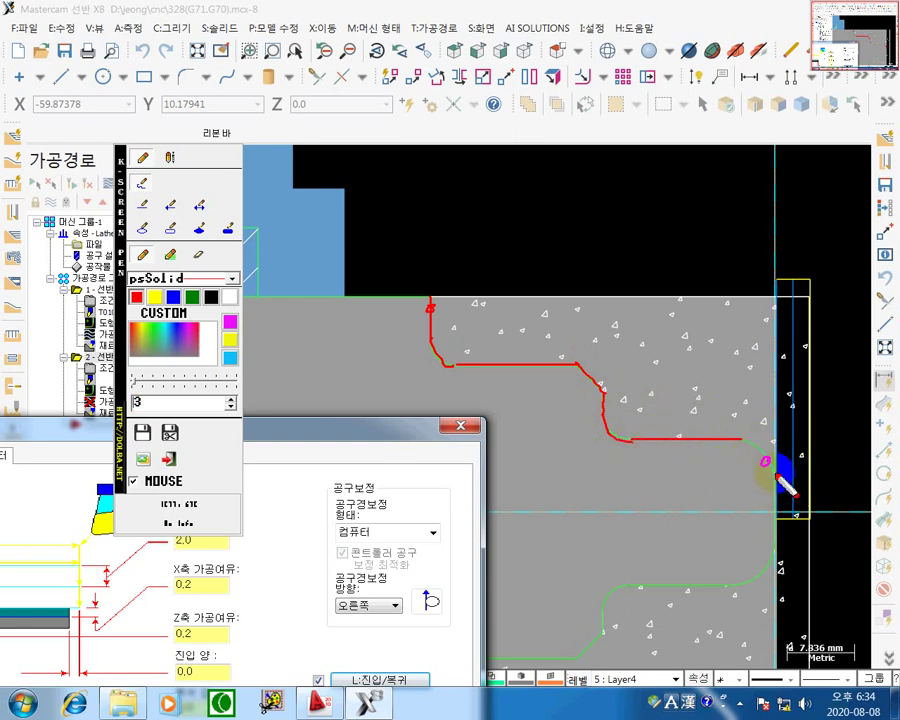
drag(735, 439, 753, 440)
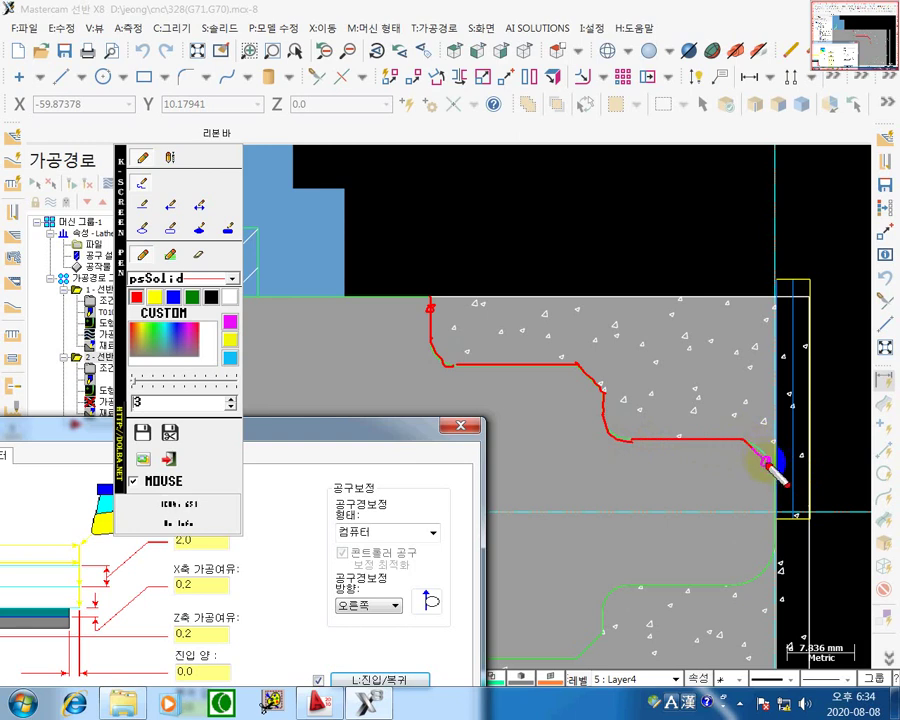
mouse_move(777, 478)
mouse_down()
mouse_move(768, 465)
mouse_move(770, 474)
mouse_up()
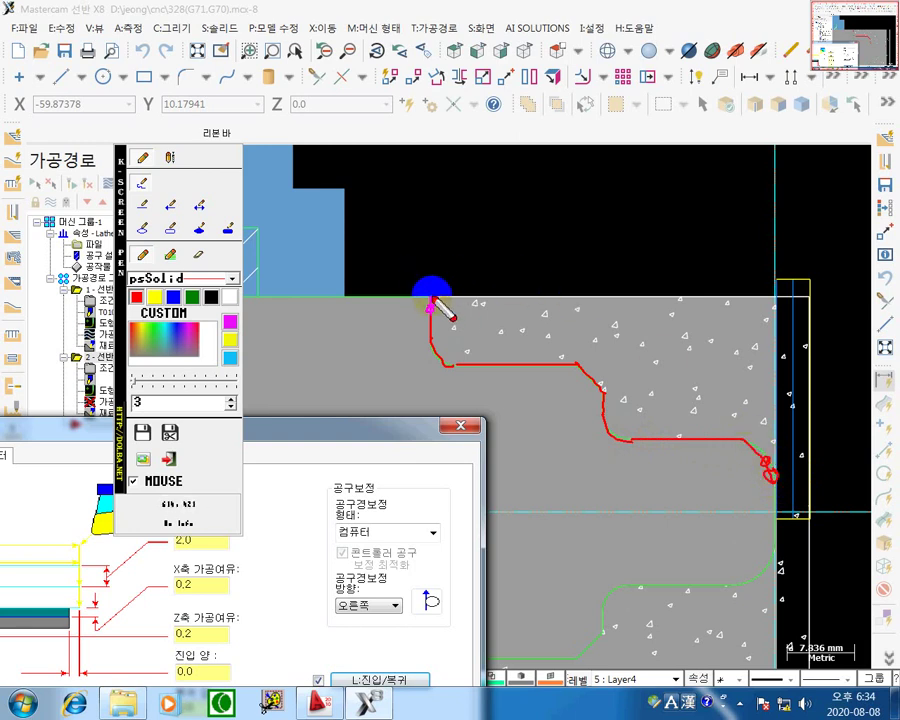
drag(432, 298, 777, 297)
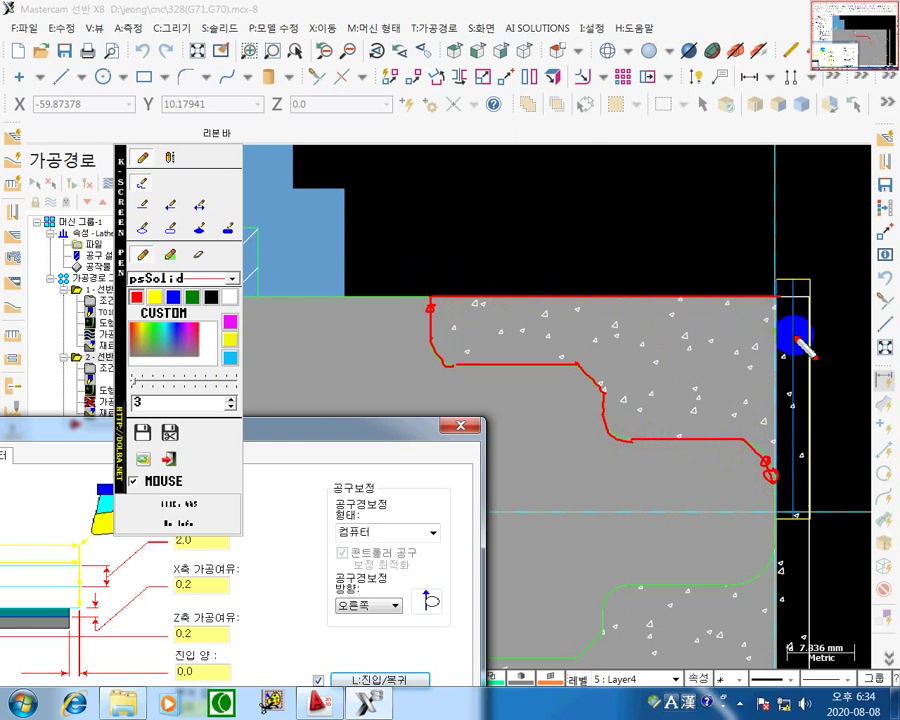
Line the front face in red from the profile's front end up to the stock's upper edge and hatch the enclosed stock area.
click(770, 472)
drag(772, 474, 777, 298)
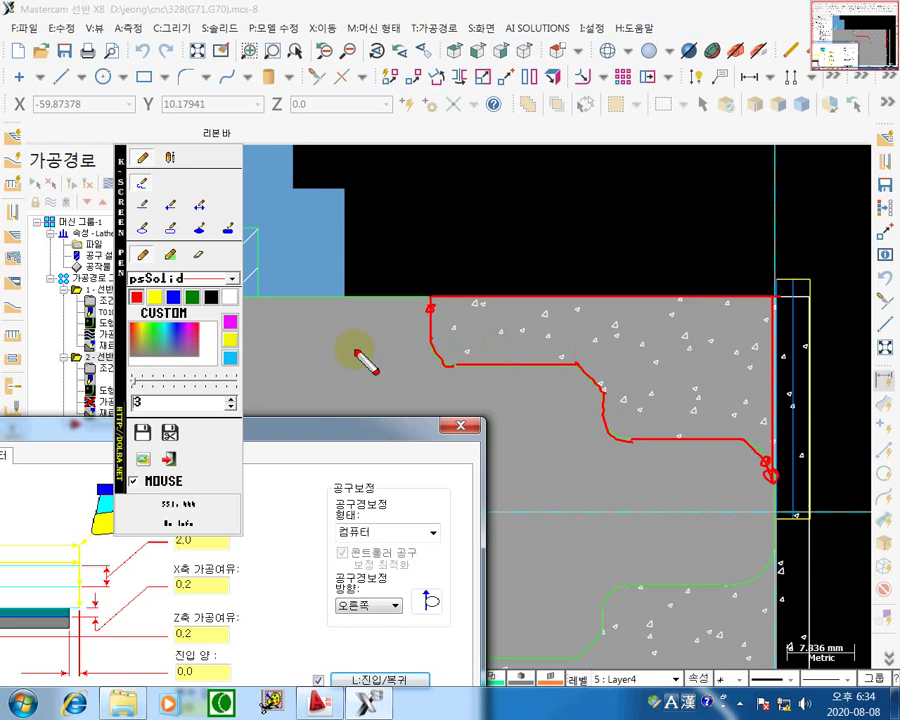
mouse_move(412, 333)
mouse_down()
mouse_move(466, 305)
mouse_move(446, 331)
mouse_move(462, 354)
mouse_move(540, 318)
mouse_move(506, 345)
mouse_move(577, 331)
mouse_move(620, 305)
mouse_up()
drag(605, 377, 640, 292)
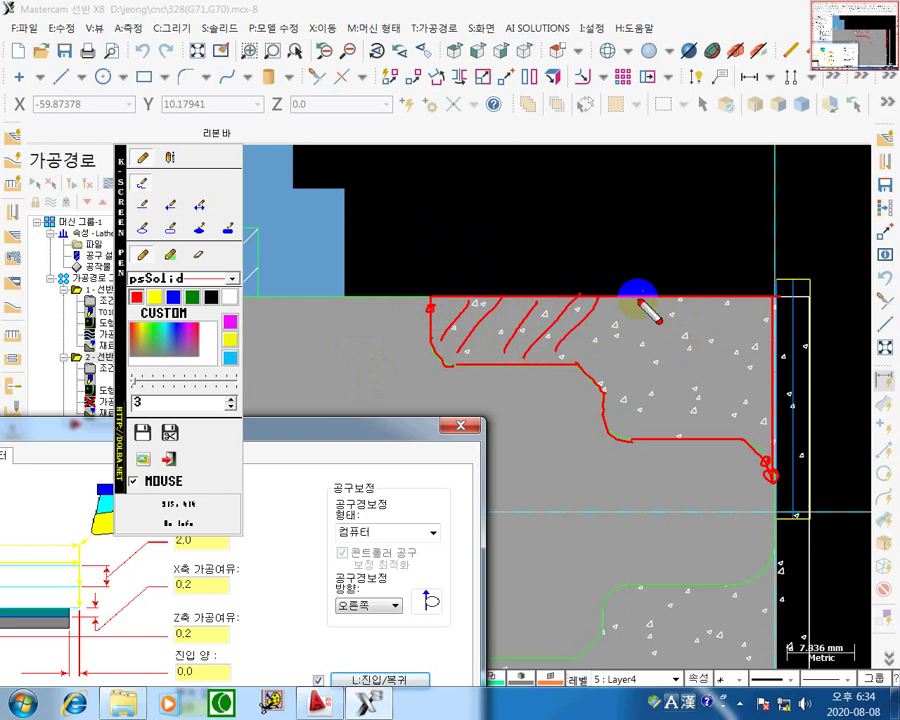
drag(620, 400, 678, 302)
drag(653, 396, 718, 306)
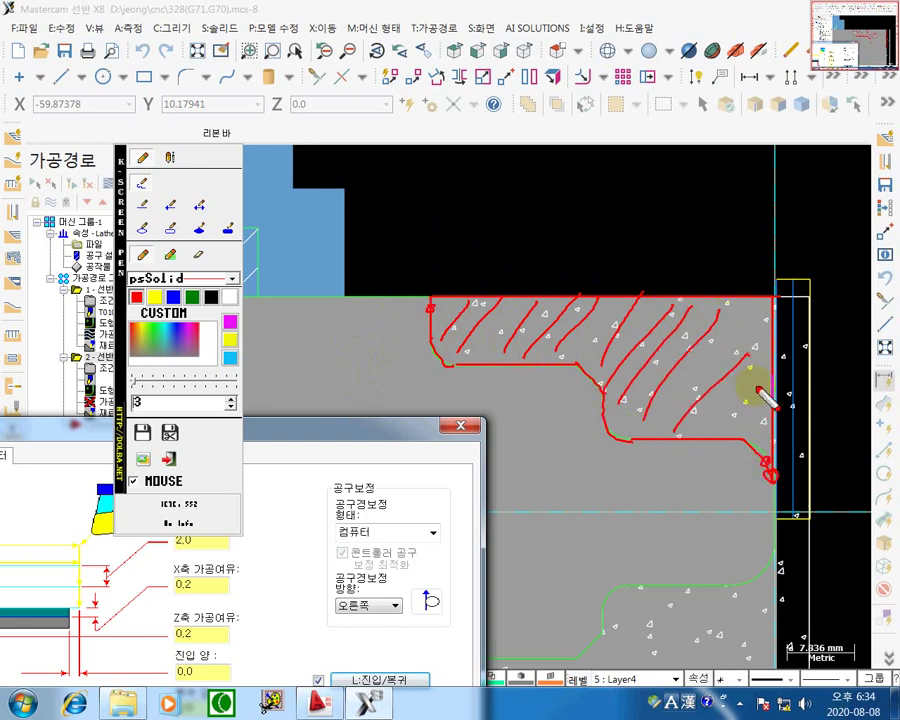
mouse_move(722, 418)
mouse_down()
mouse_move(752, 396)
mouse_move(764, 402)
mouse_up()
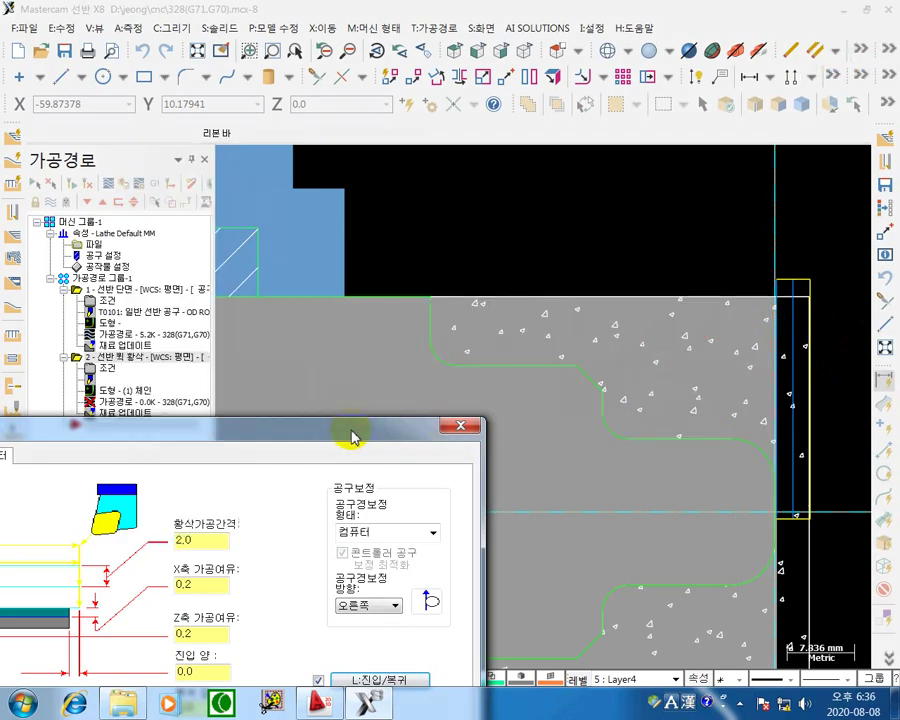
Accept the quick rough parameters with stock recognition set to 재료인식 안함 and generate the toolpath.
drag(352, 435, 468, 215)
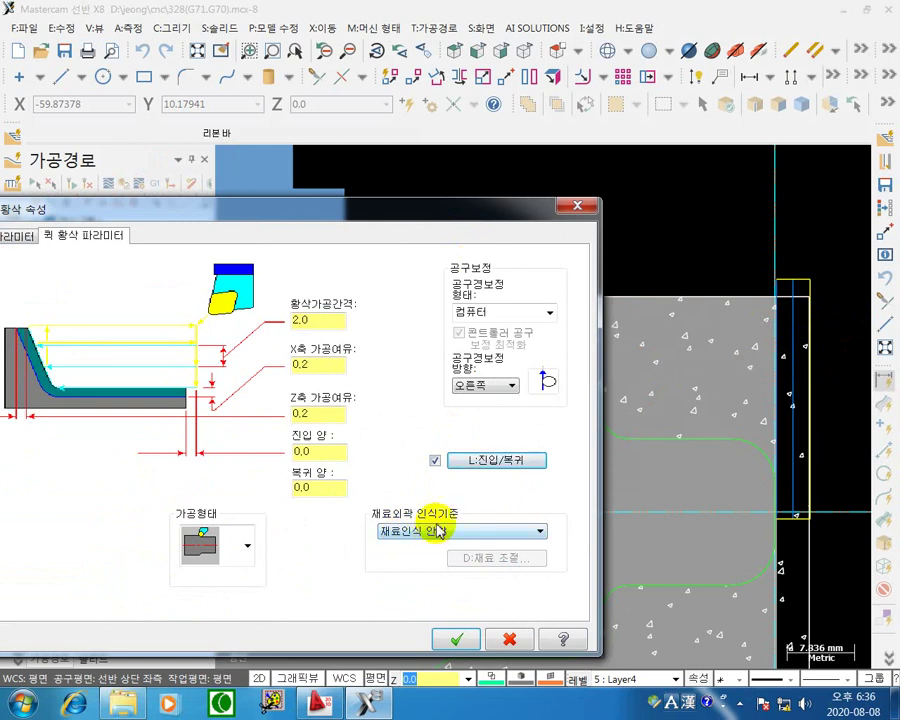
drag(468, 212, 304, 397)
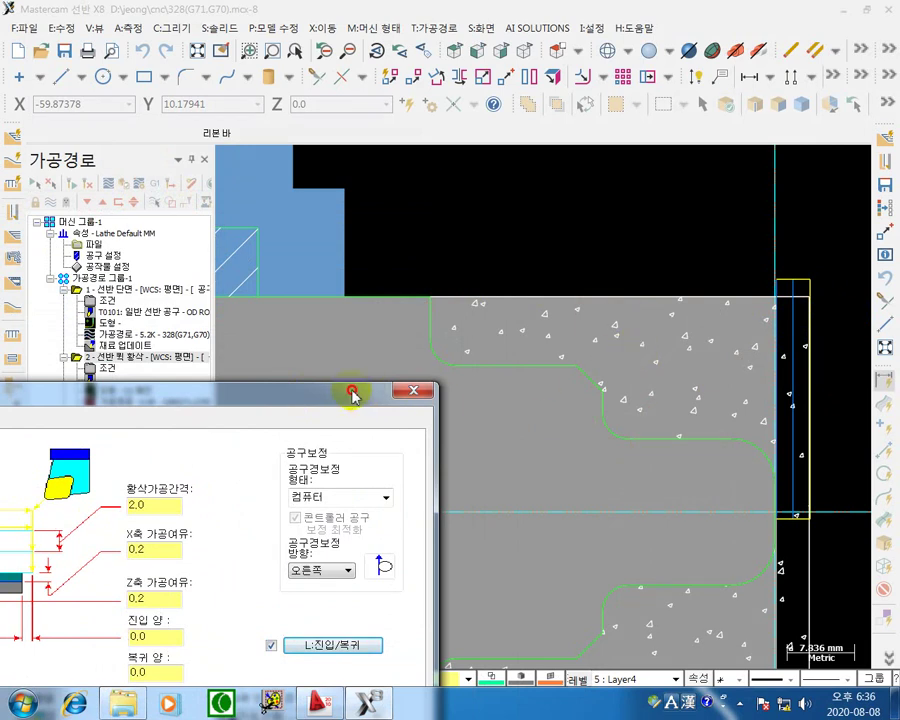
drag(354, 392, 521, 137)
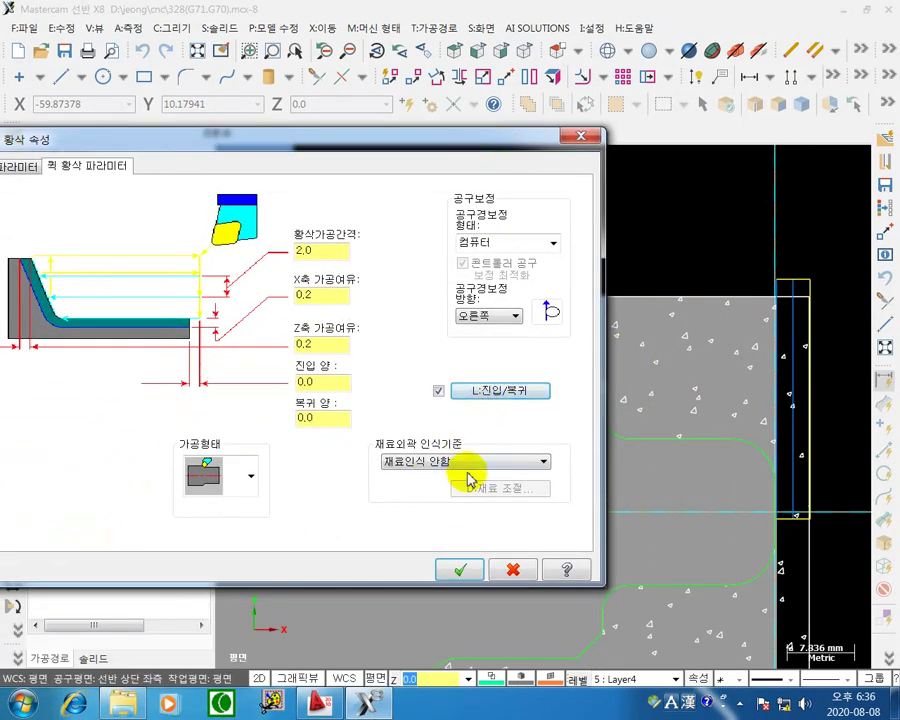
click(463, 570)
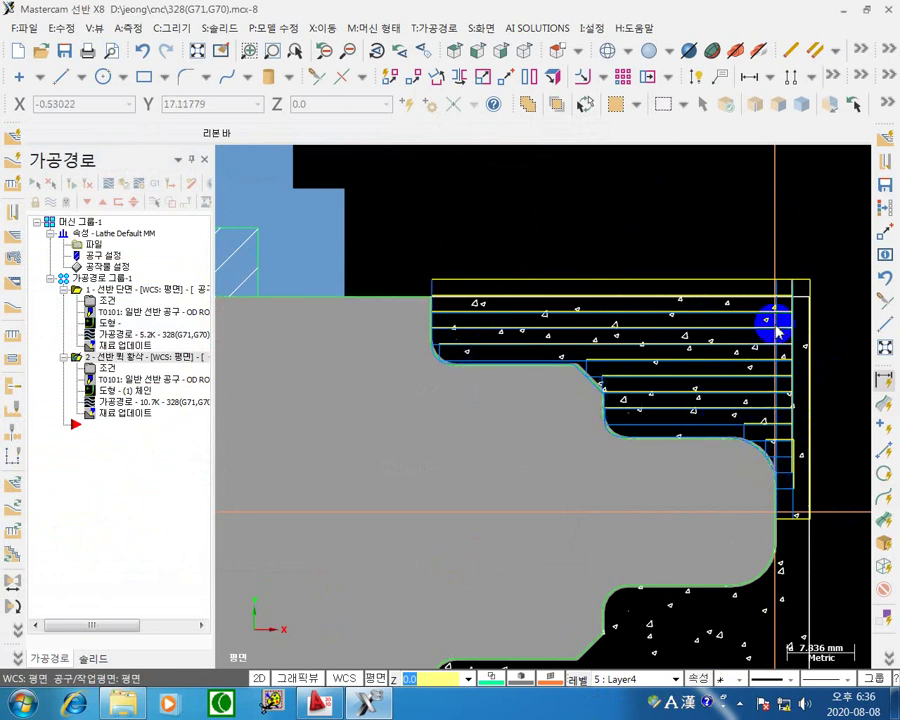
Examine the generated roughing passes along the stepped profile and collapse the 선반 단면 operation in the toolpath tree.
scroll(778, 291, up, 3)
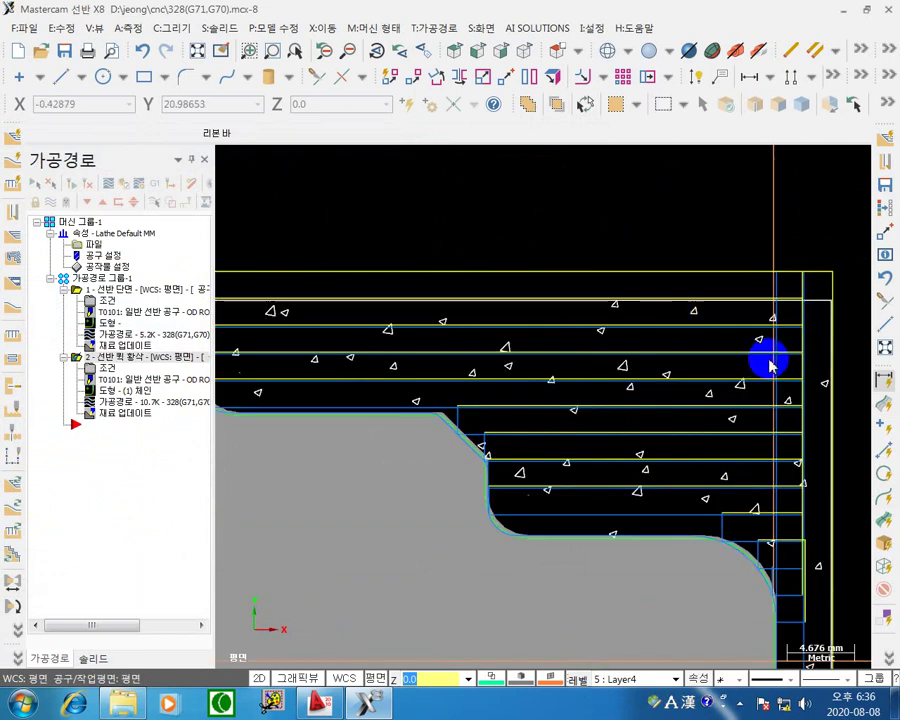
scroll(765, 390, down, 1)
middle_drag(768, 427, 724, 372)
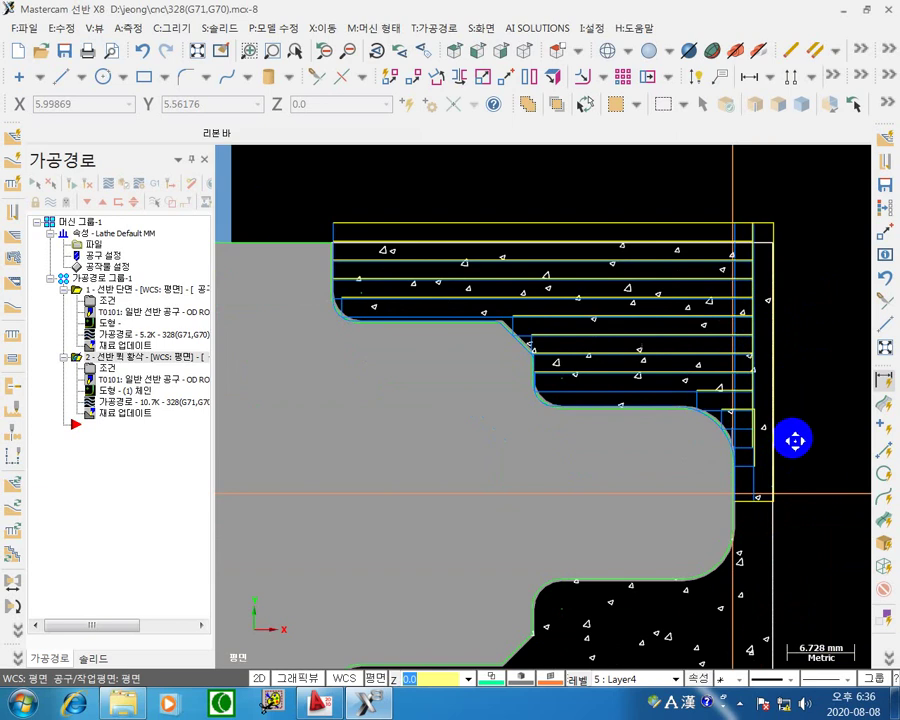
scroll(795, 439, down, 2)
middle_drag(788, 436, 674, 420)
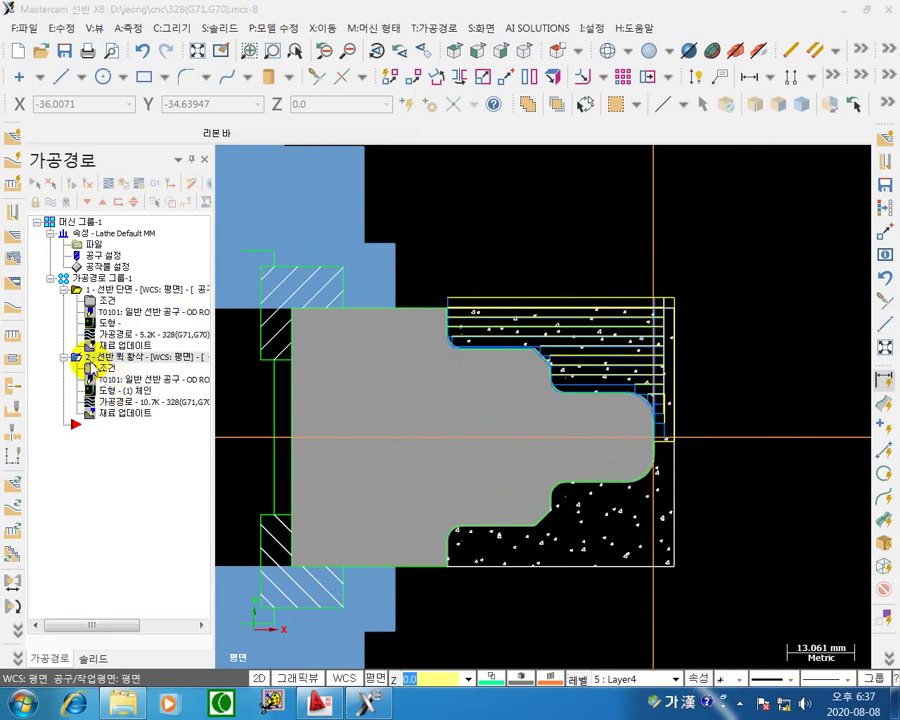
click(88, 369)
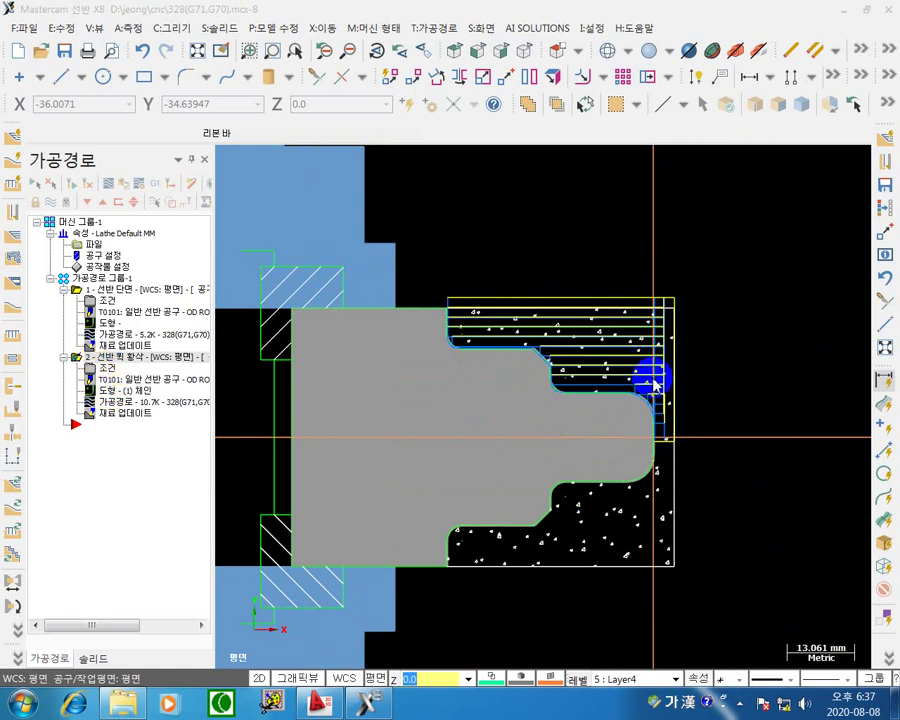
middle_drag(732, 346, 666, 358)
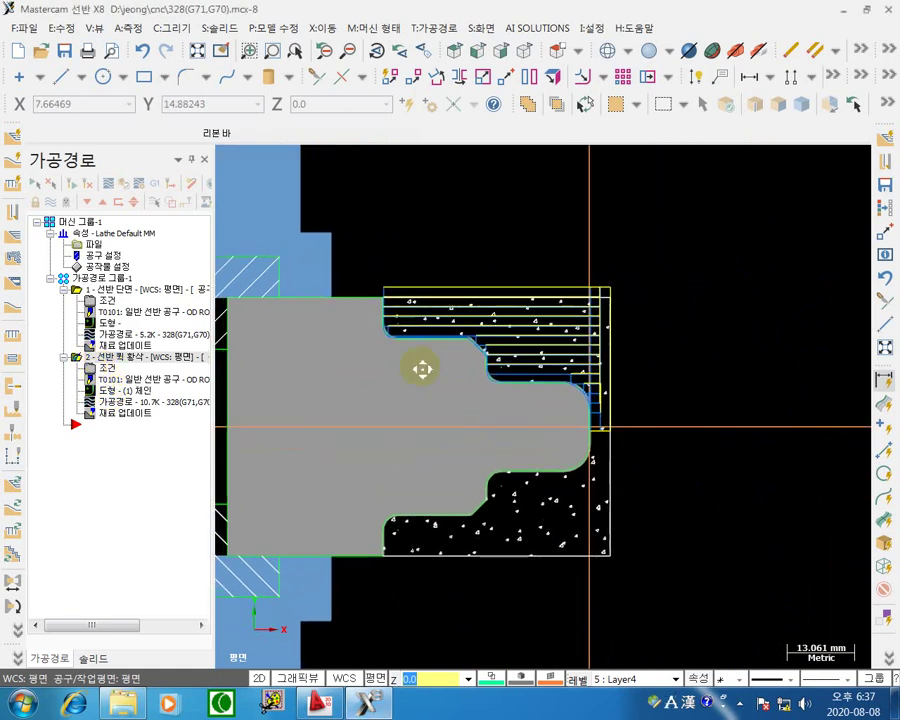
click(64, 290)
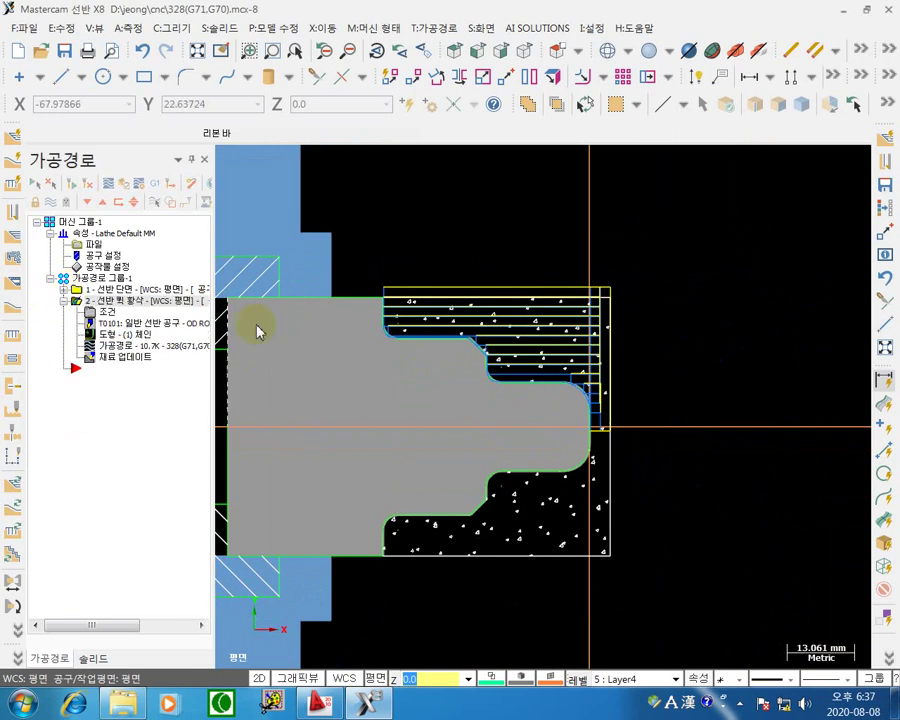
Reopen the quick rough operation's parameters, review the 황삭가공간격 roughing spacing against the passes, and accept the dialog.
middle_drag(627, 328, 603, 355)
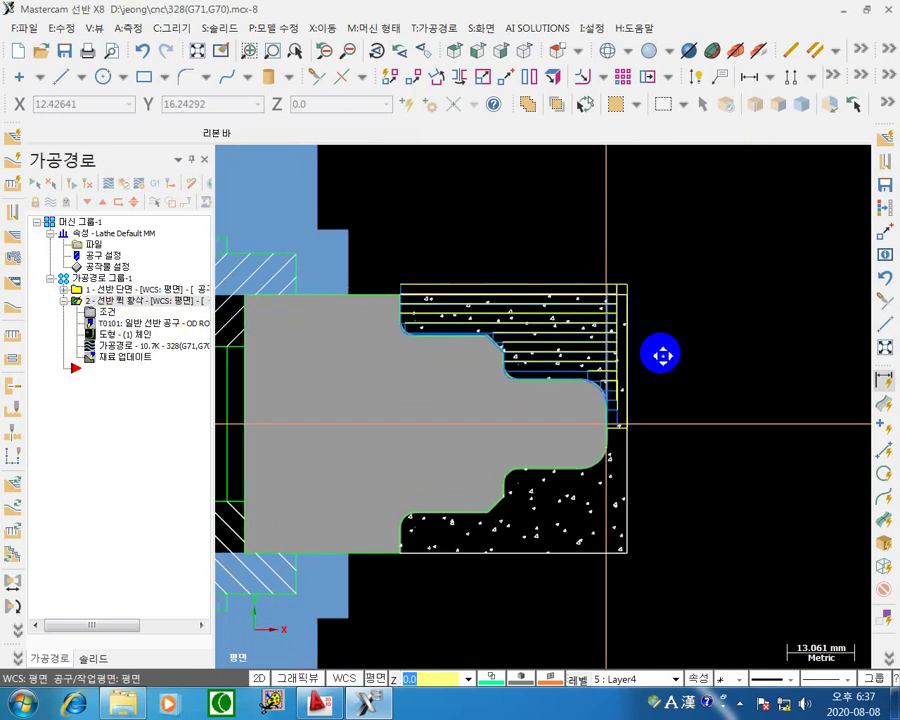
middle_drag(524, 377, 530, 385)
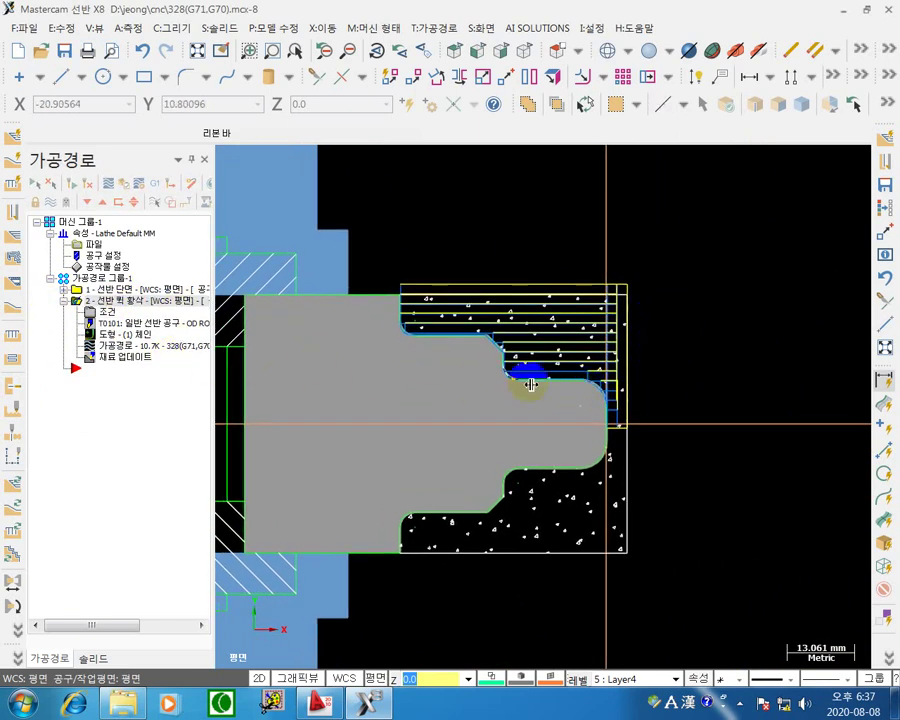
mouse_move(607, 420)
middle_down()
mouse_move(593, 470)
mouse_move(538, 447)
middle_up()
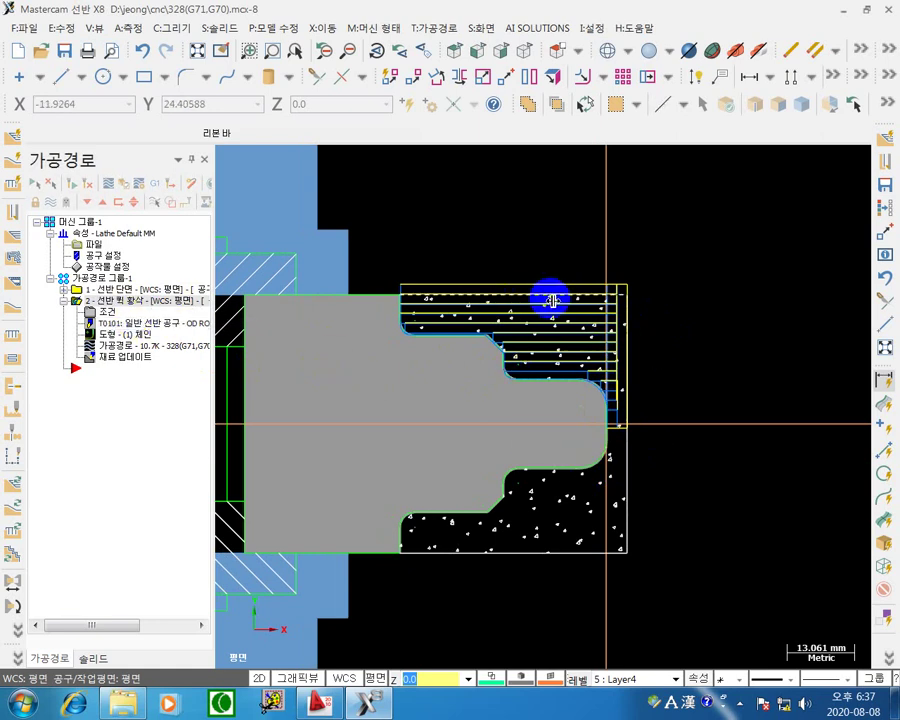
scroll(552, 300, up, 3)
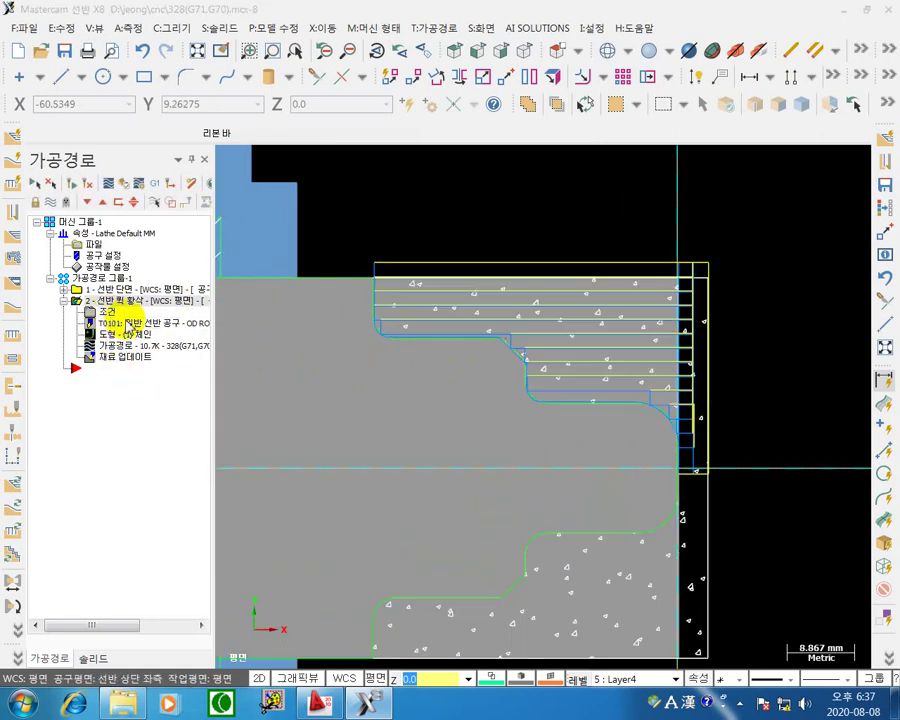
click(127, 316)
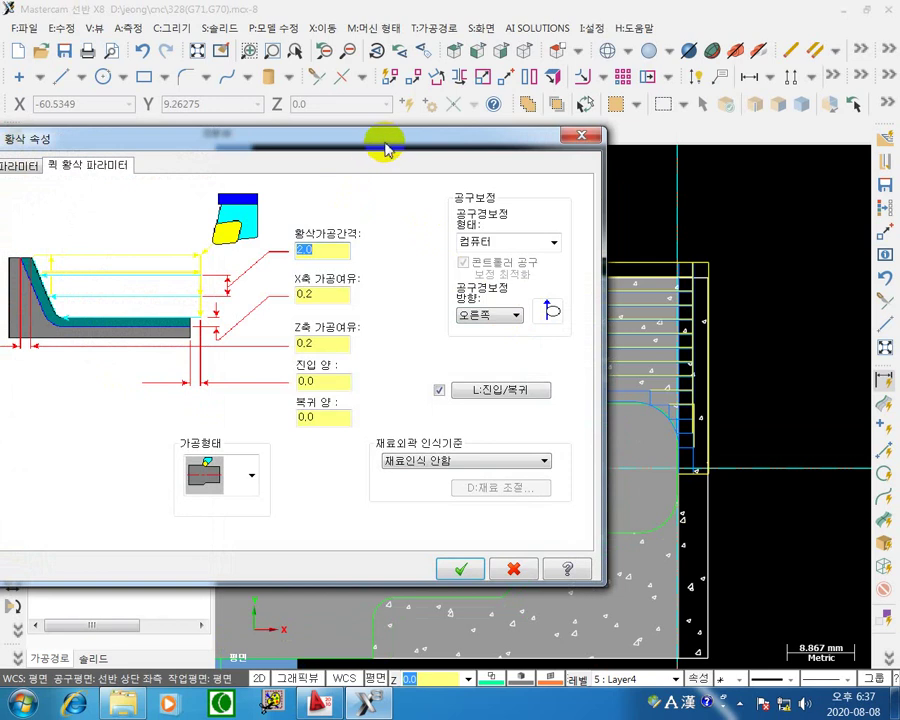
drag(387, 148, 250, 452)
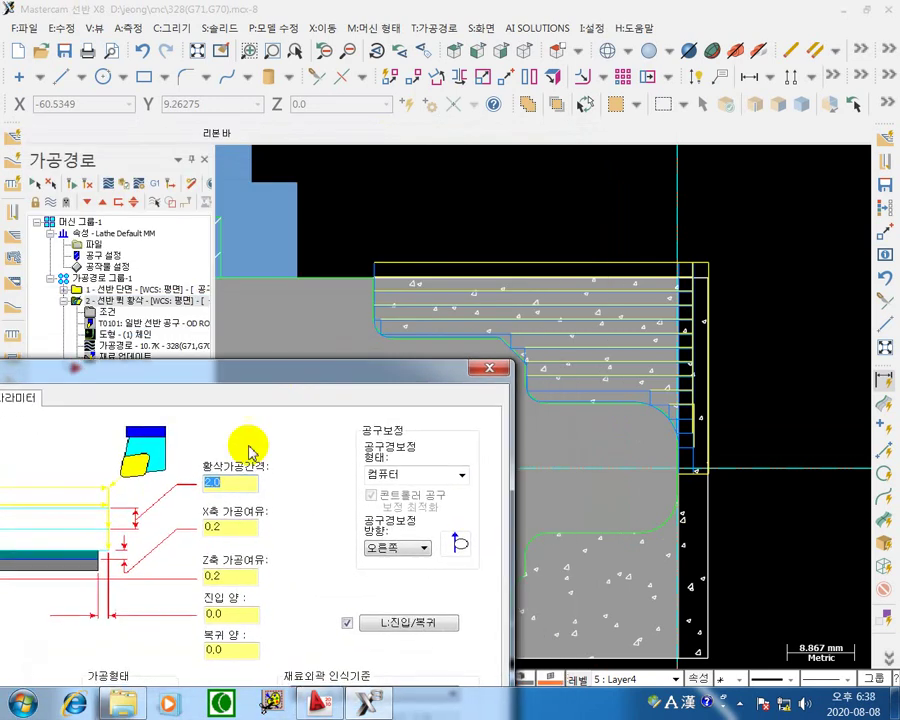
click(161, 482)
double_click(250, 482)
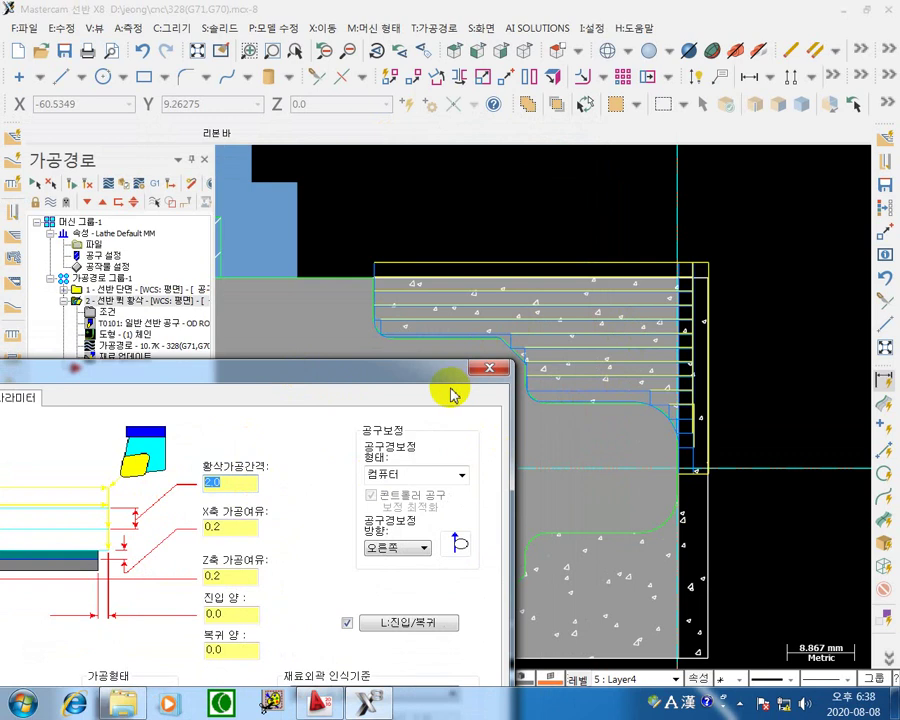
drag(450, 390, 382, 385)
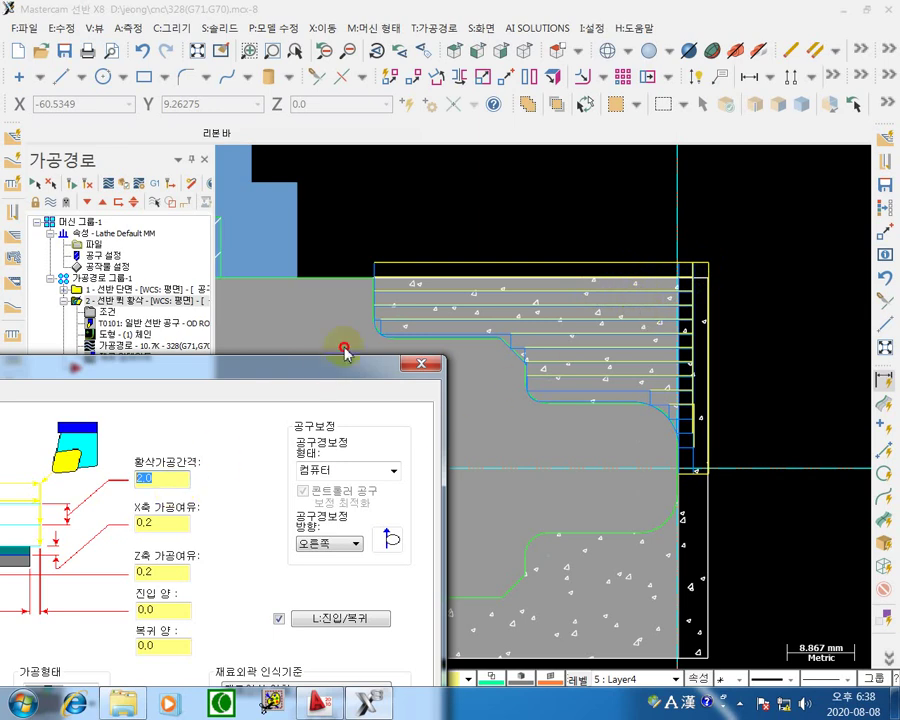
drag(345, 352, 494, 143)
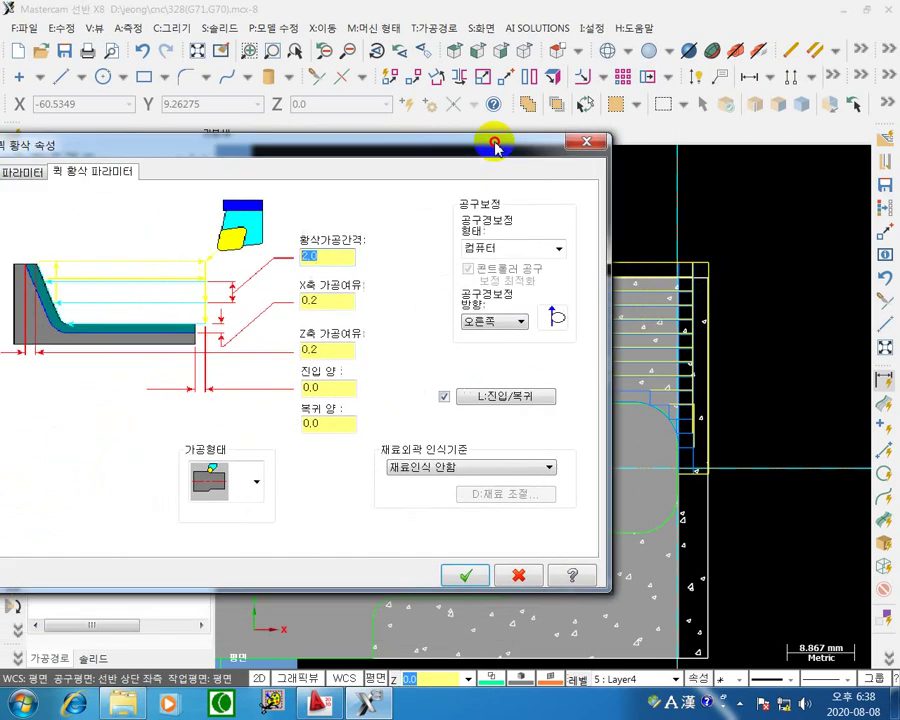
click(470, 576)
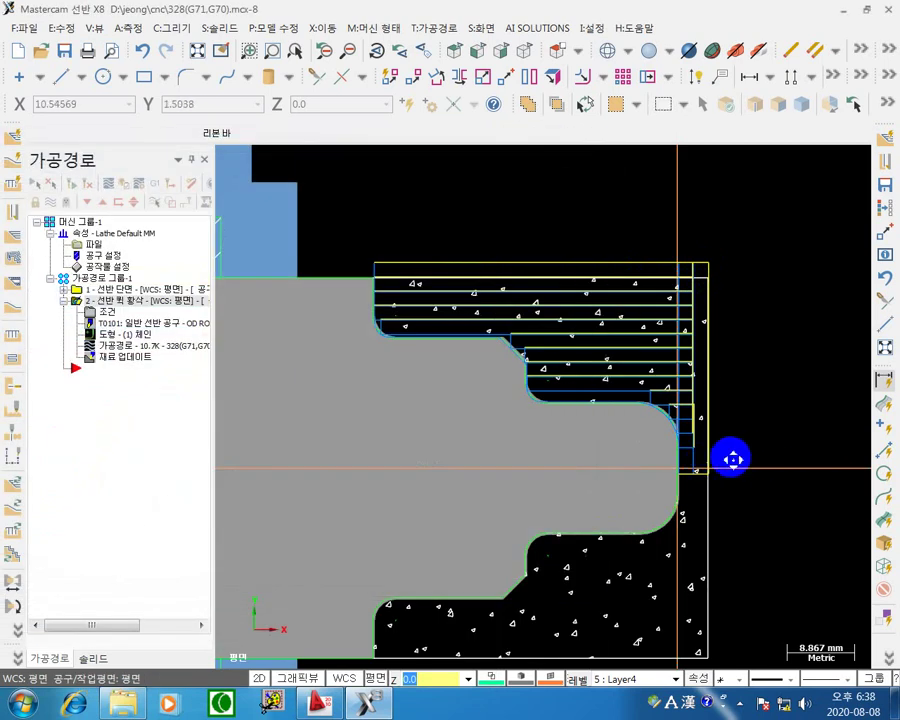
Open the backplot of the 선반 퀵 황삭 operation and examine the tool's approach to the stock's upper front corner.
scroll(740, 472, down, 2)
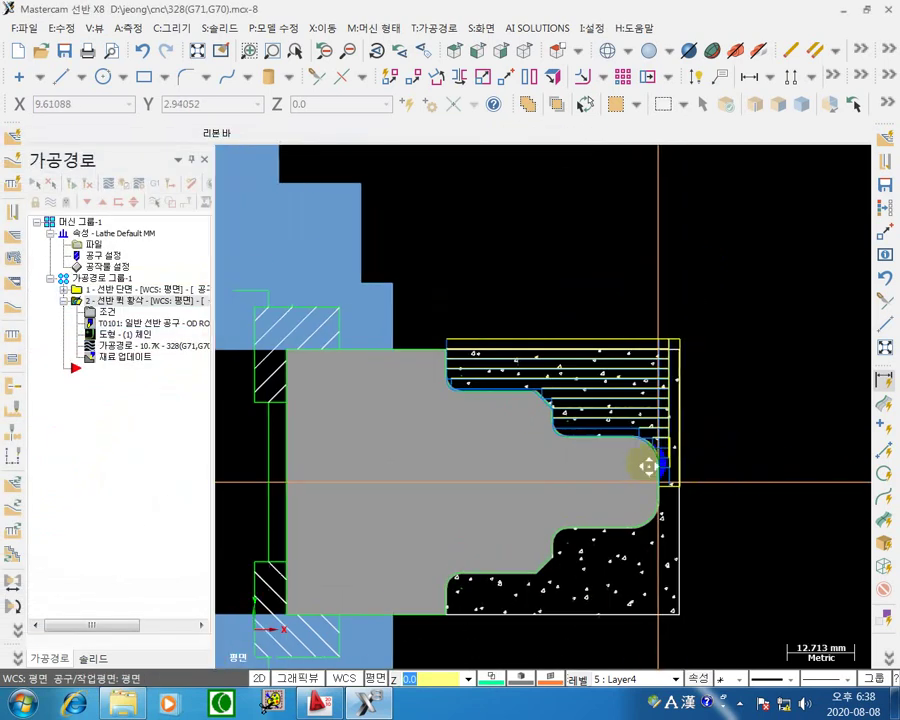
middle_drag(648, 466, 585, 462)
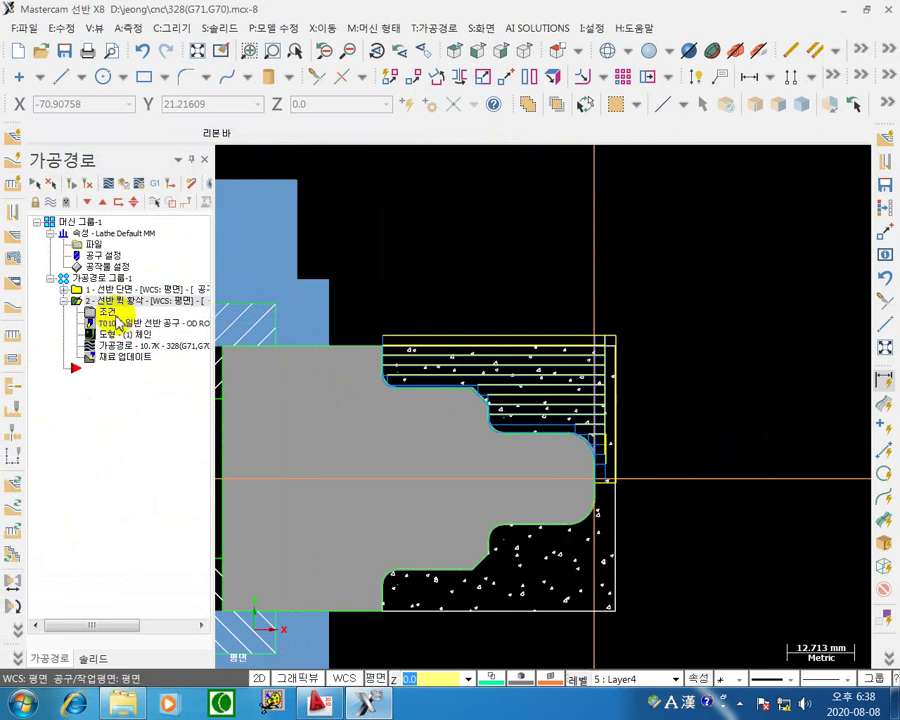
key(alt+b)
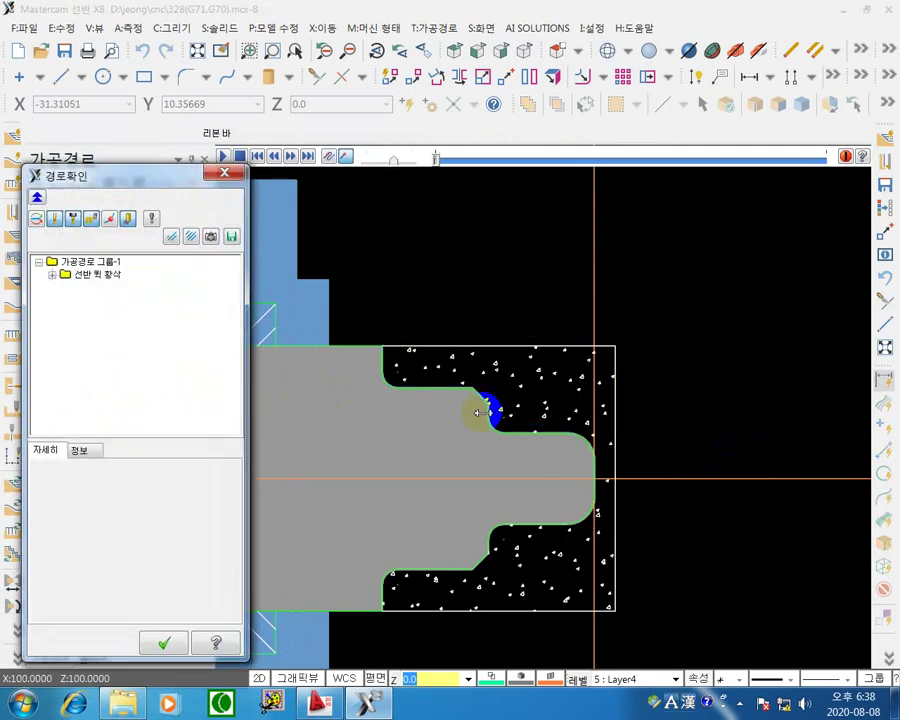
scroll(667, 476, down, 2)
middle_drag(690, 474, 599, 469)
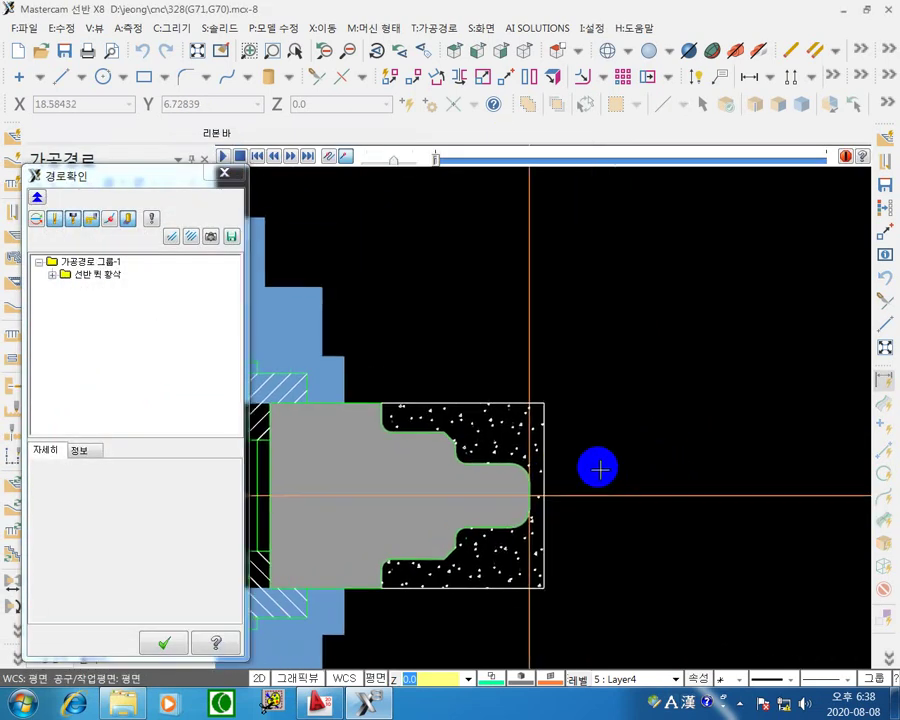
scroll(605, 476, up, 5)
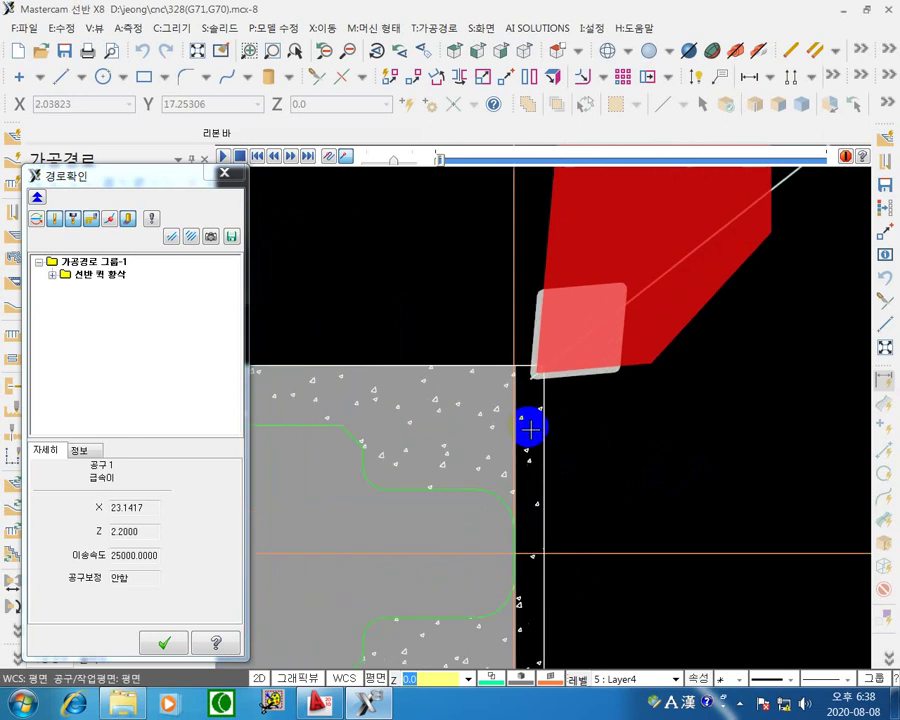
scroll(638, 388, up, 2)
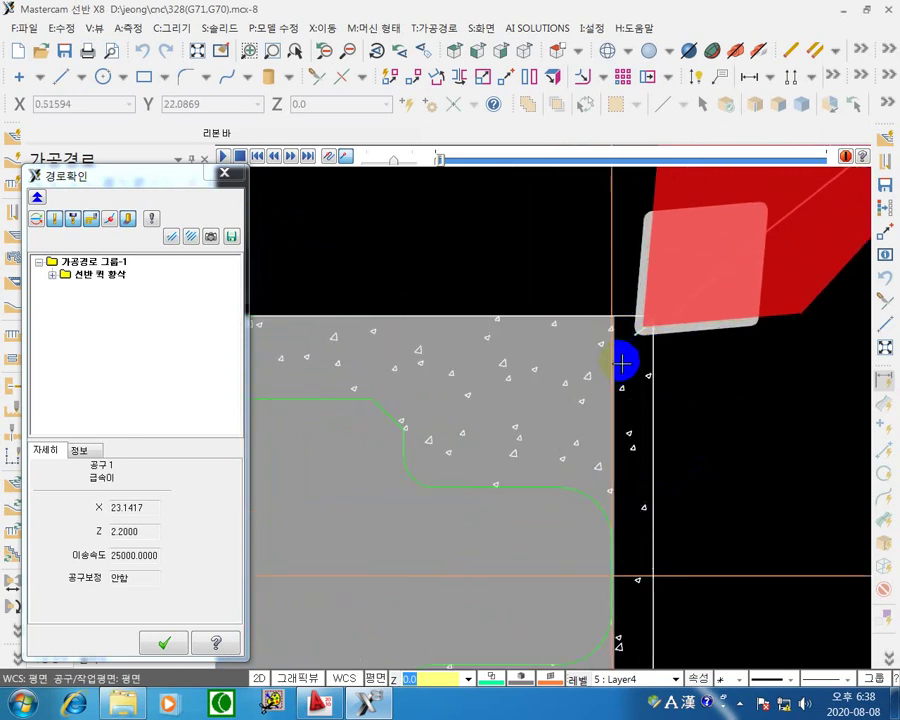
scroll(636, 352, up, 1)
scroll(678, 350, up, 1)
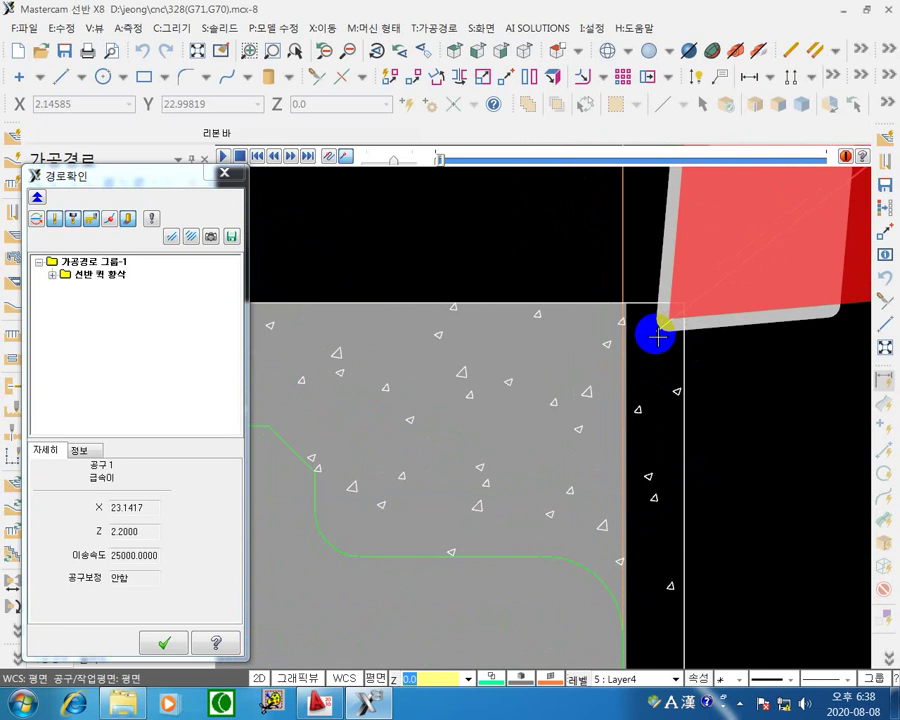
scroll(680, 436, down, 2)
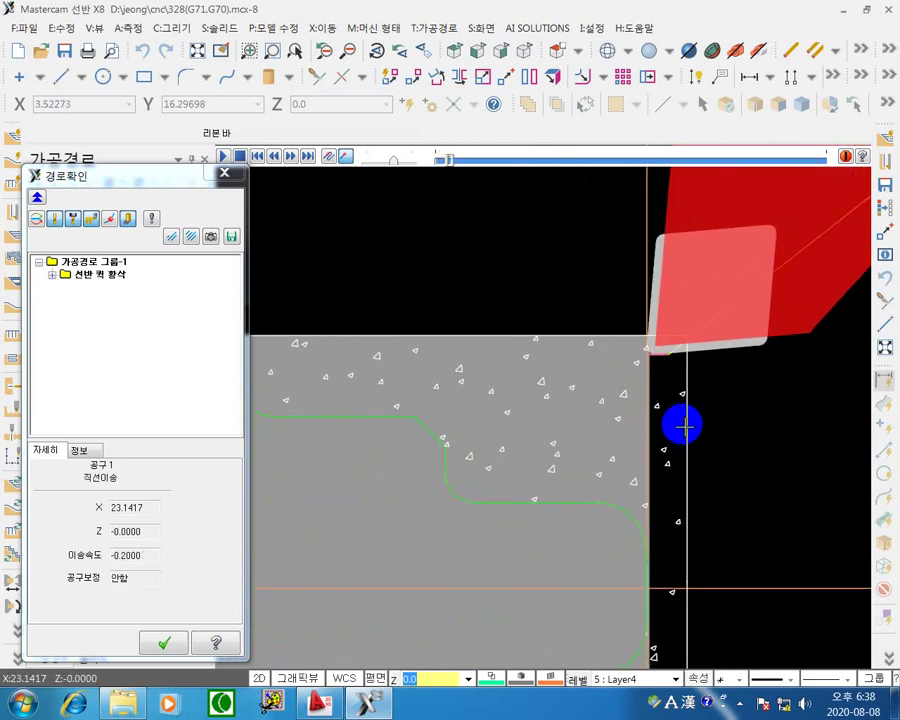
Step the backplot through the remaining roughing passes to the tool's final retract and close it.
key(Right)
key(Right)
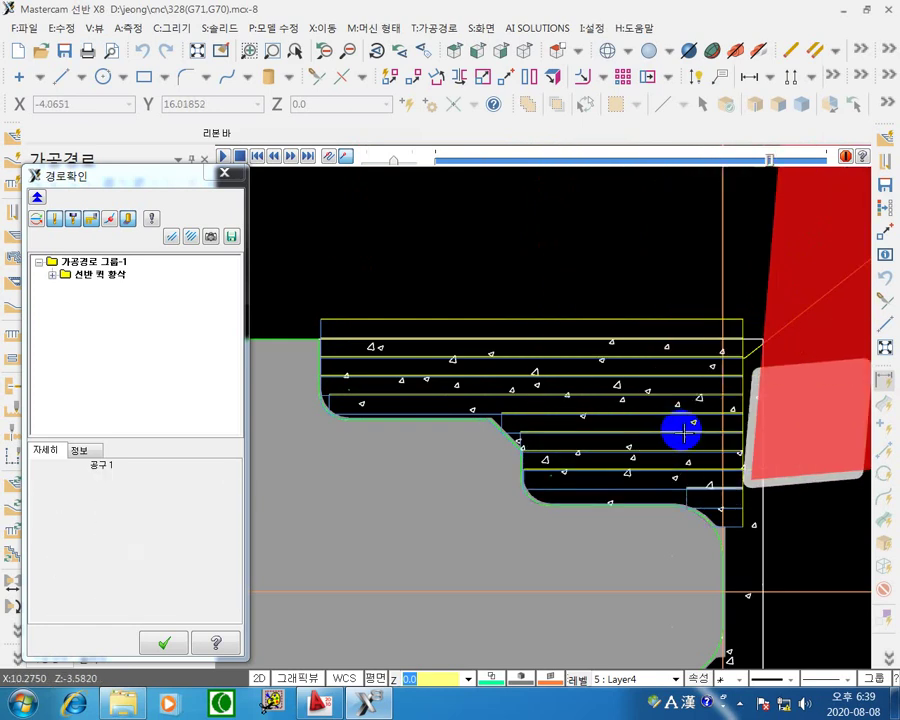
scroll(704, 340, down, 3)
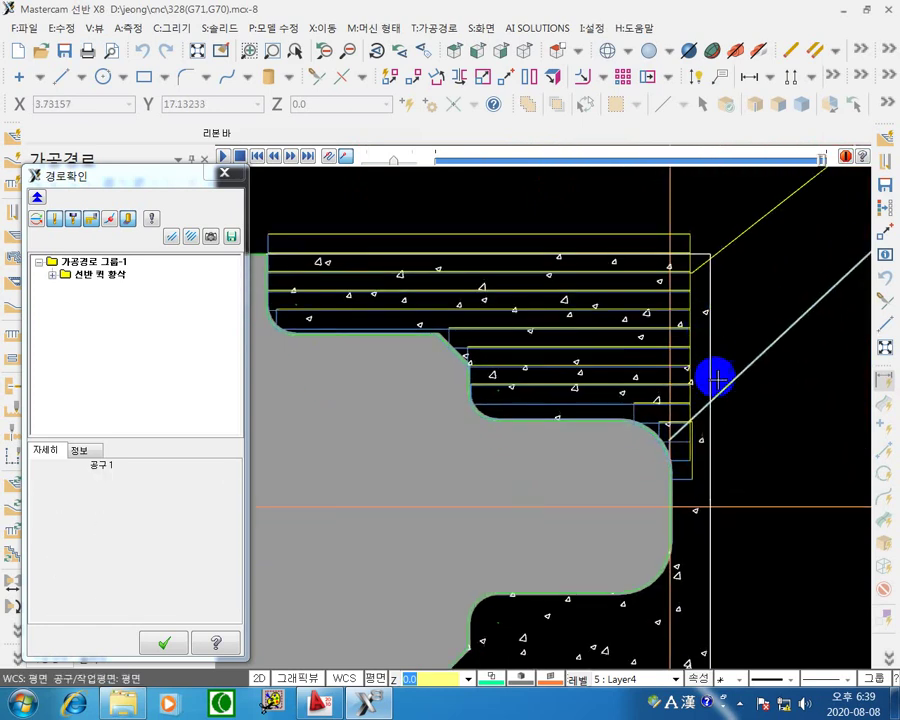
click(224, 172)
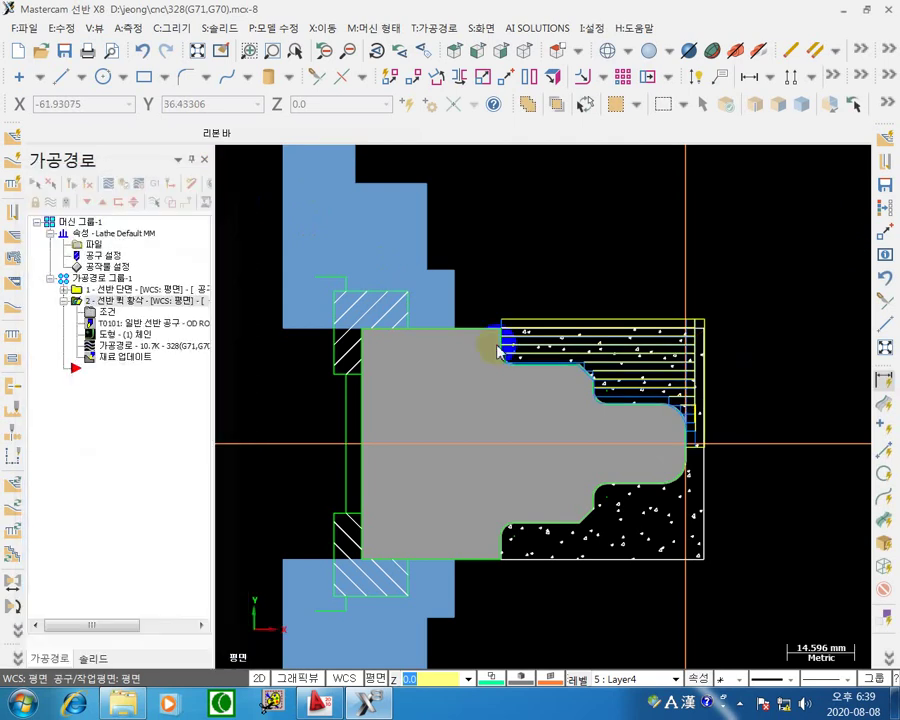
Reopen the quick rough operation's parameters, review its roughing settings and tool parameters against the drawn passes, and accept the dialog.
scroll(505, 410, down, 2)
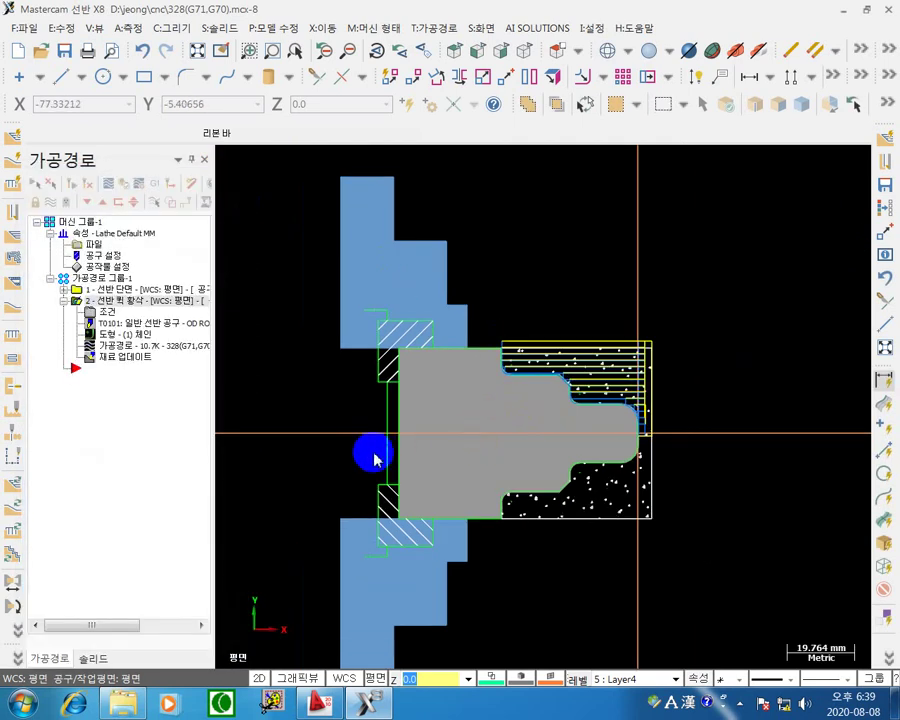
click(105, 313)
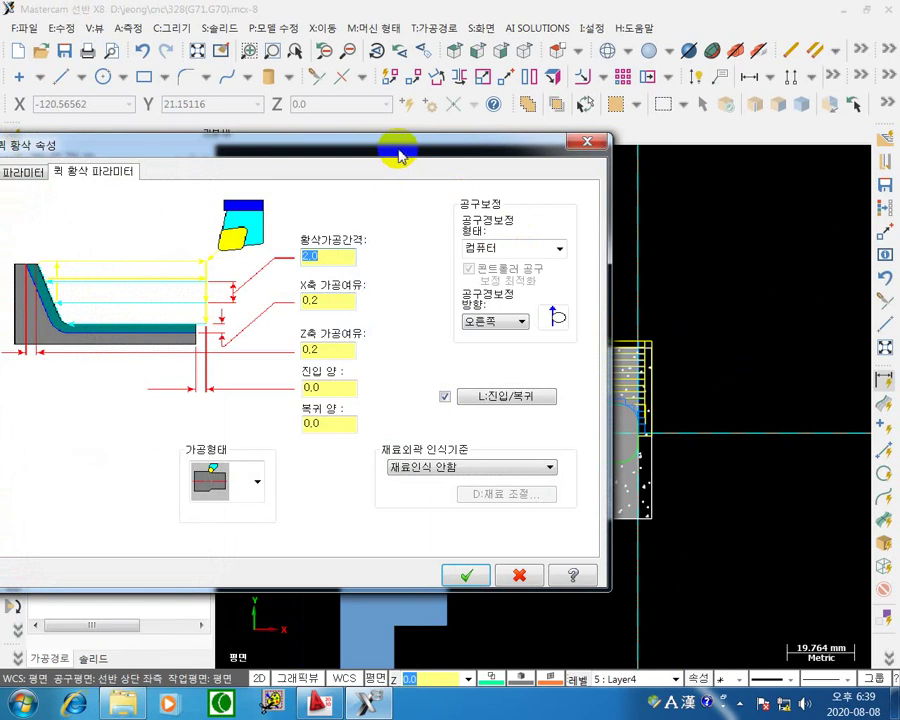
drag(403, 150, 539, 106)
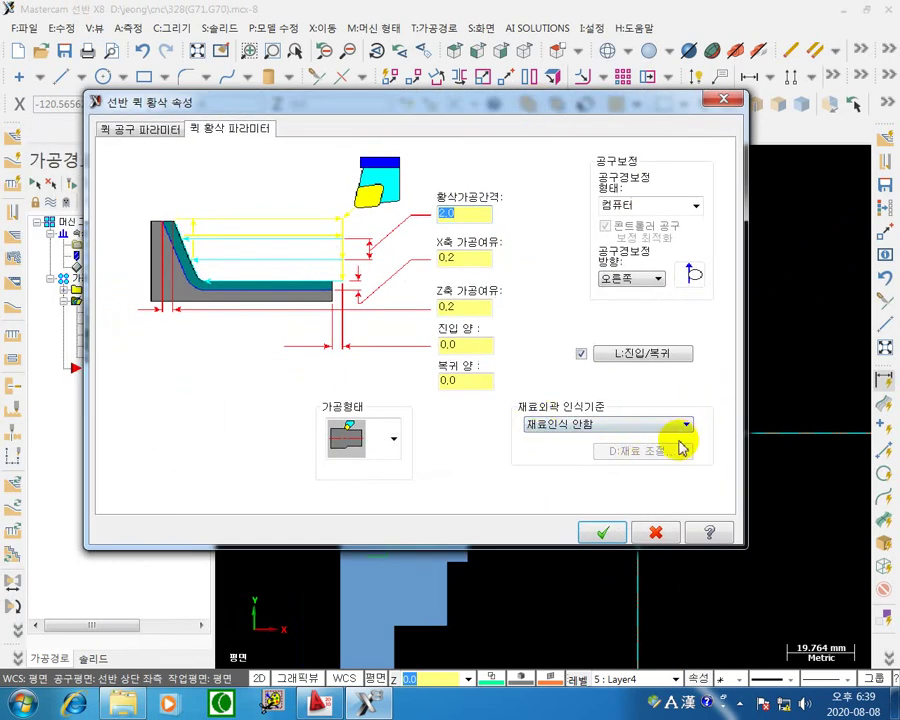
drag(620, 133, 498, 402)
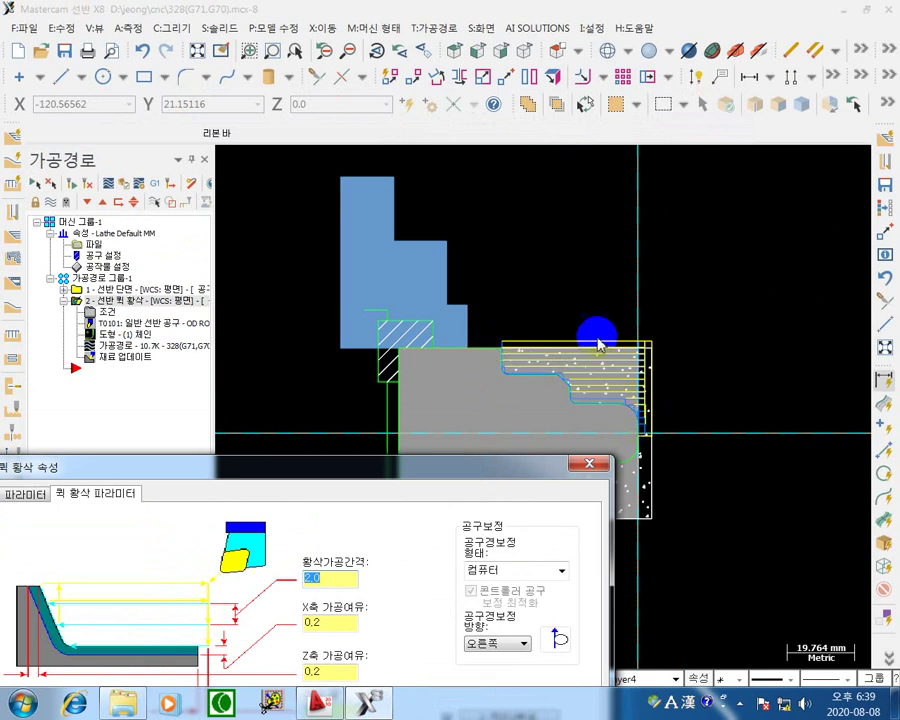
drag(510, 477, 570, 150)
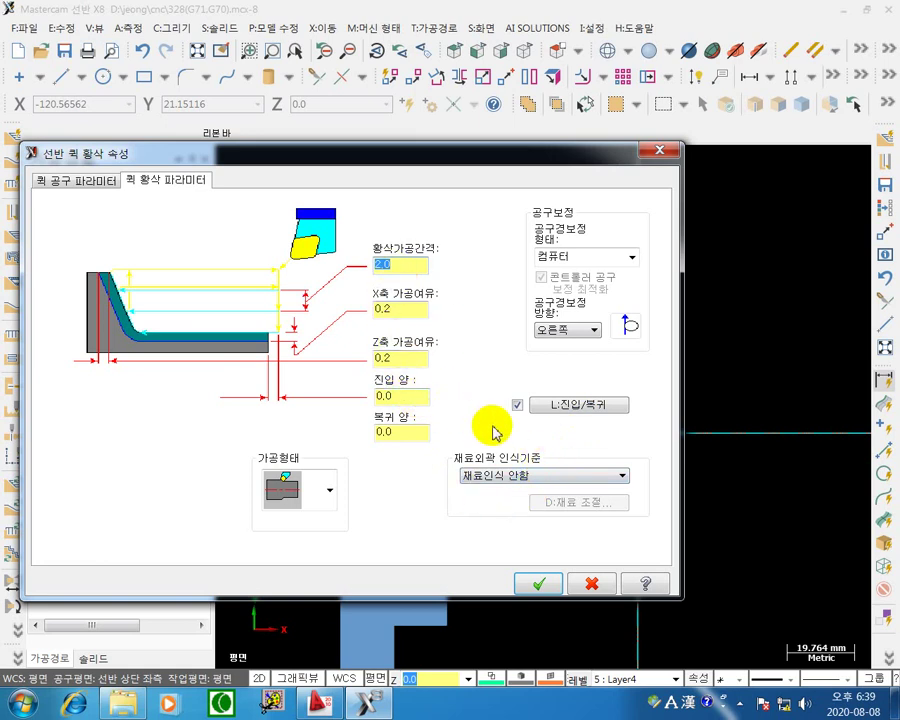
click(72, 180)
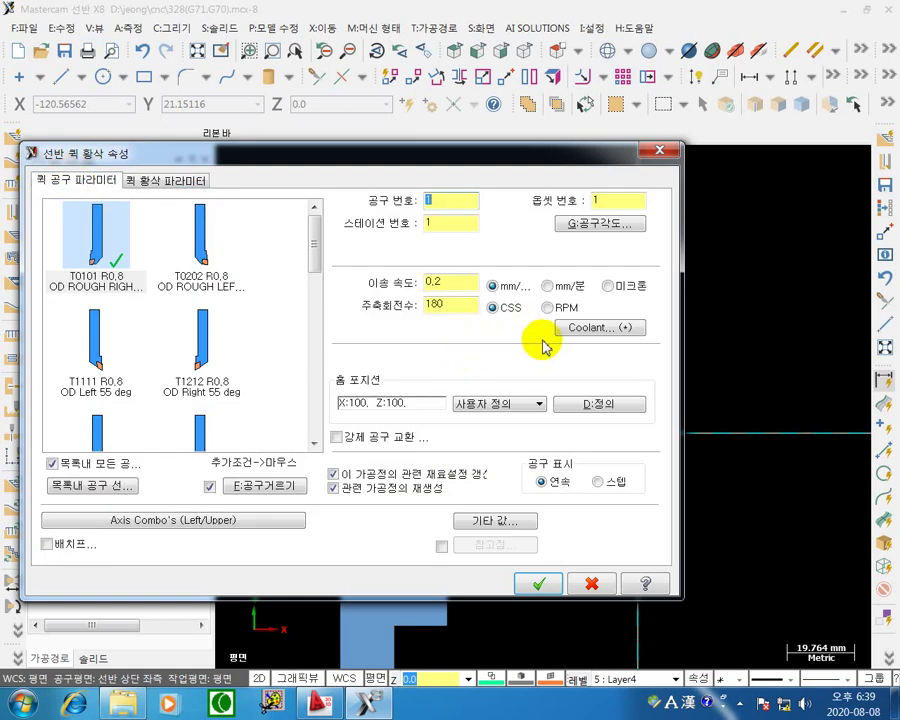
drag(535, 165, 615, 147)
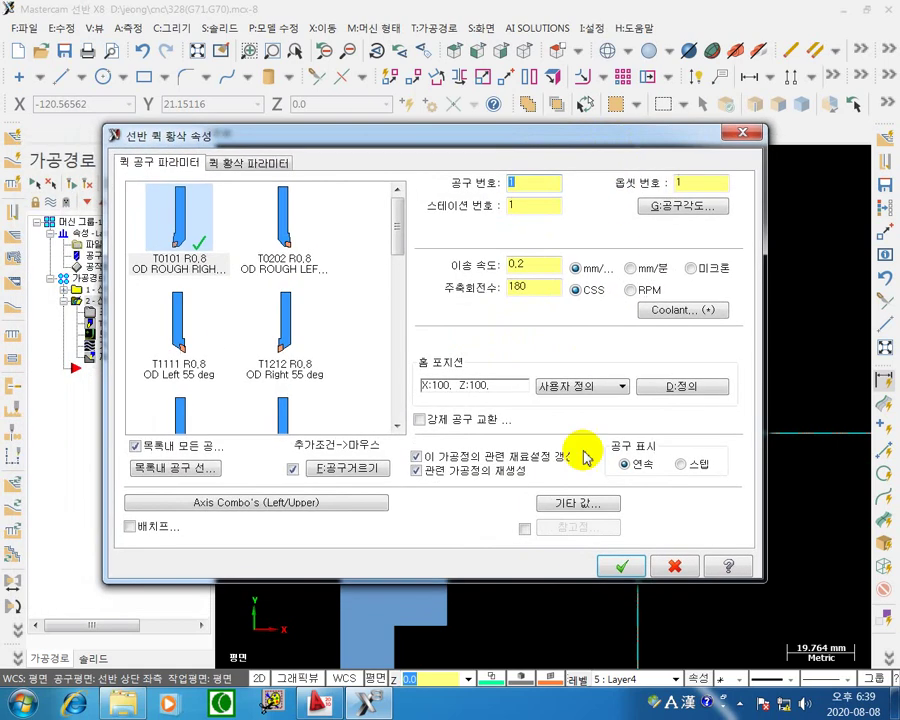
click(624, 567)
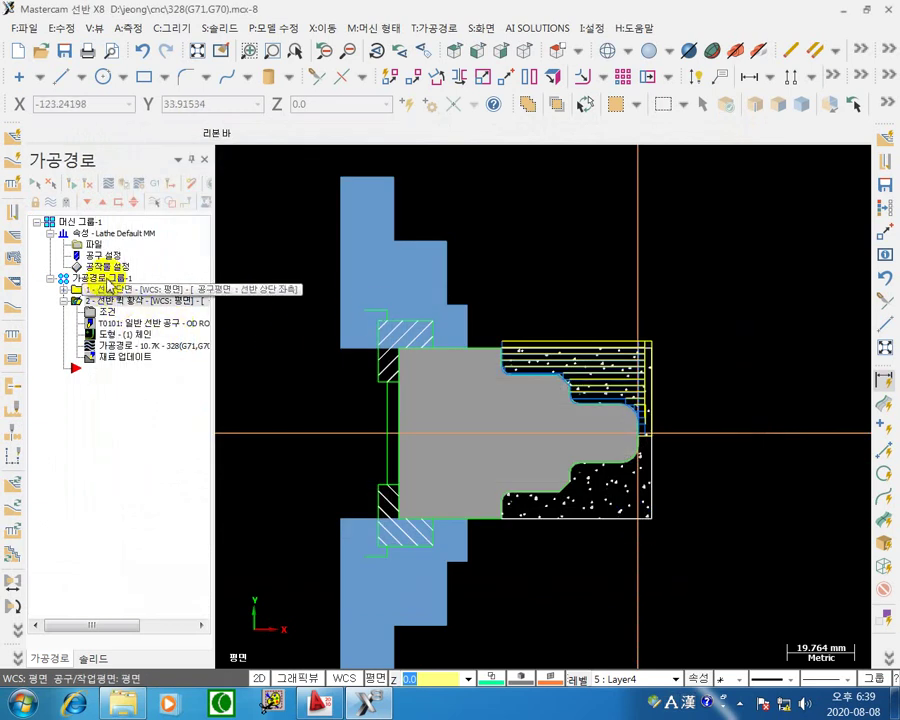
Select both the 선반 단면 and 선반 퀵 황삭 operations in the toolpath tree.
click(90, 290)
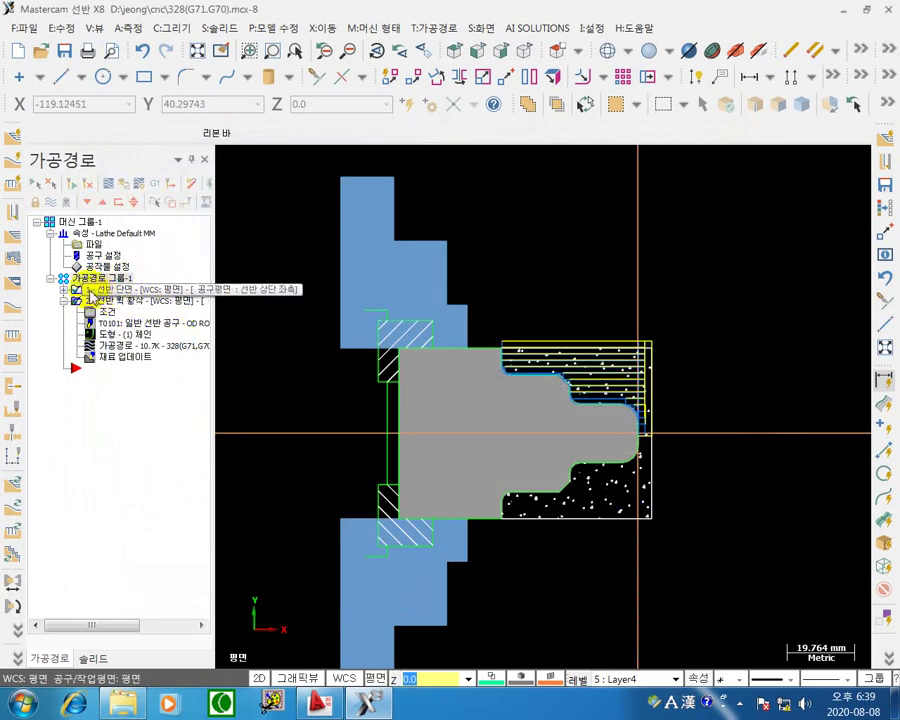
click(35, 183)
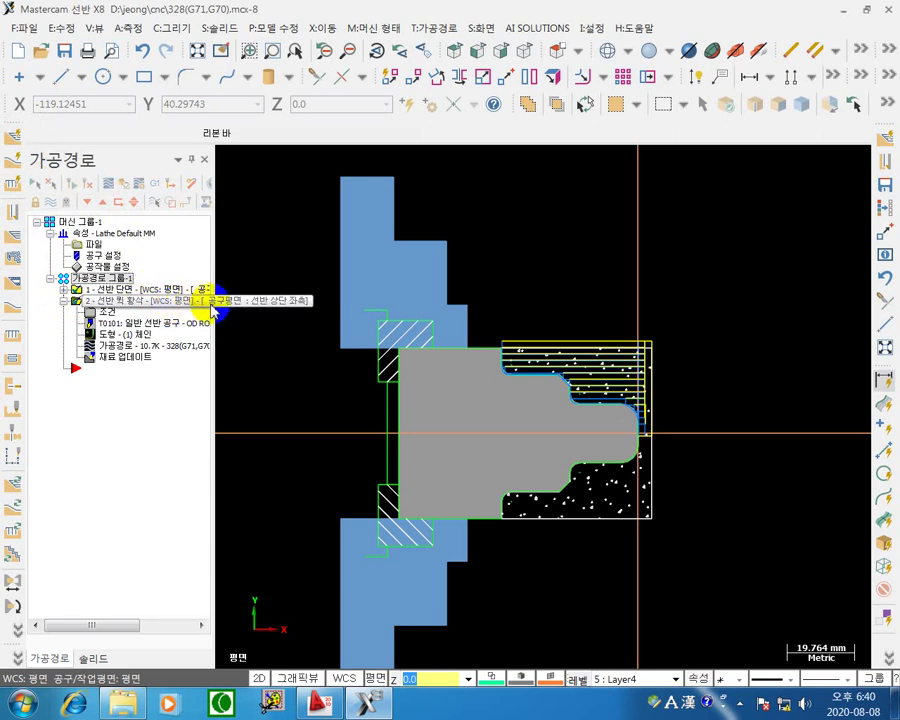
click(287, 283)
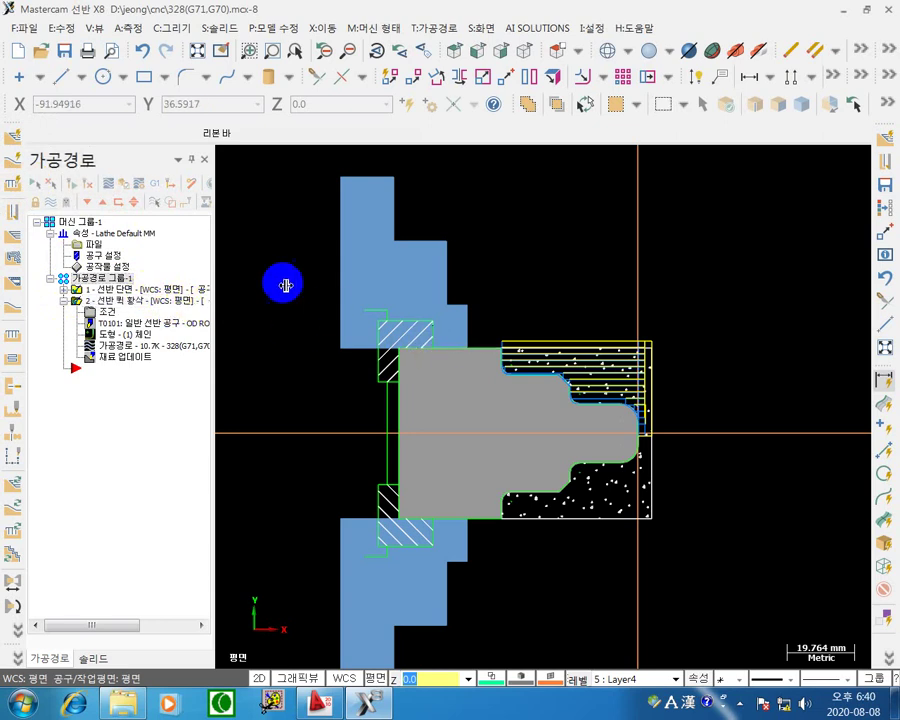
Post-process the selected operations with NC file output and extension .NC, saving as 328(G71,G70).NC in the Lathe NC folder.
click(158, 187)
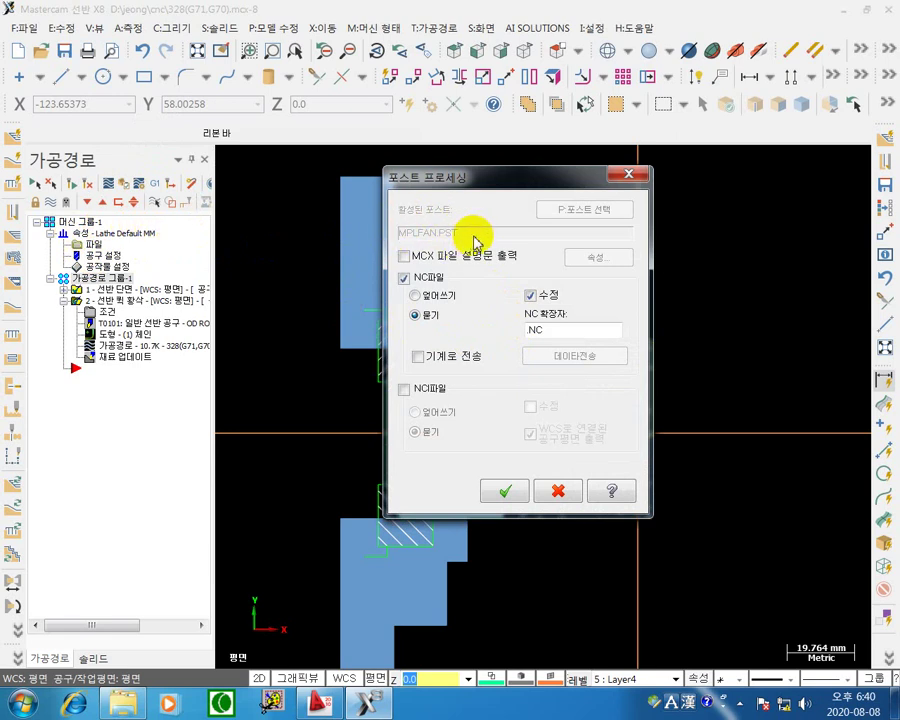
click(405, 279)
click(404, 280)
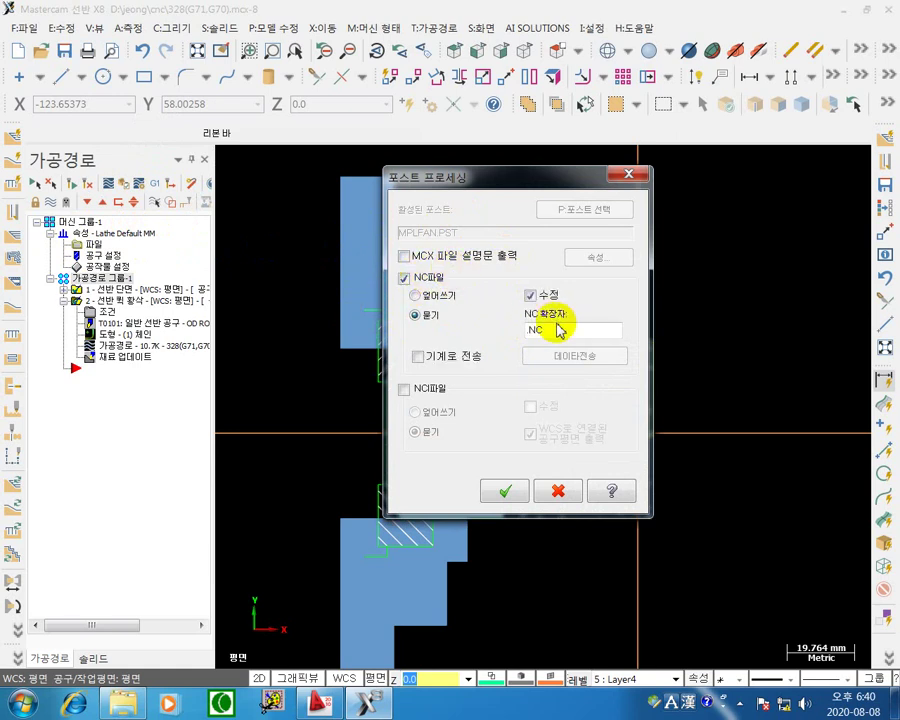
drag(561, 329, 498, 330)
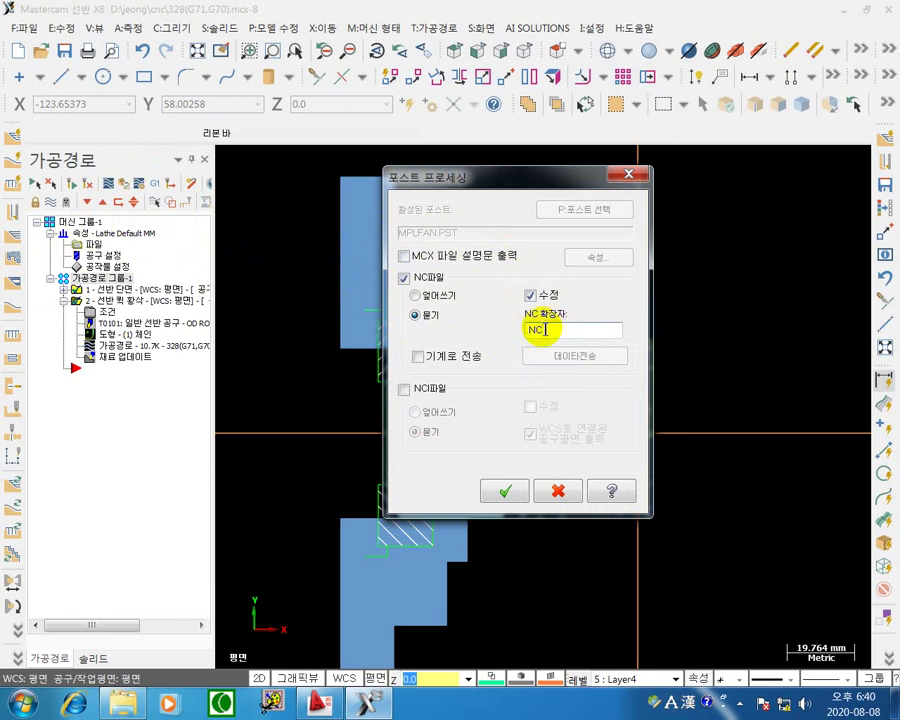
click(505, 490)
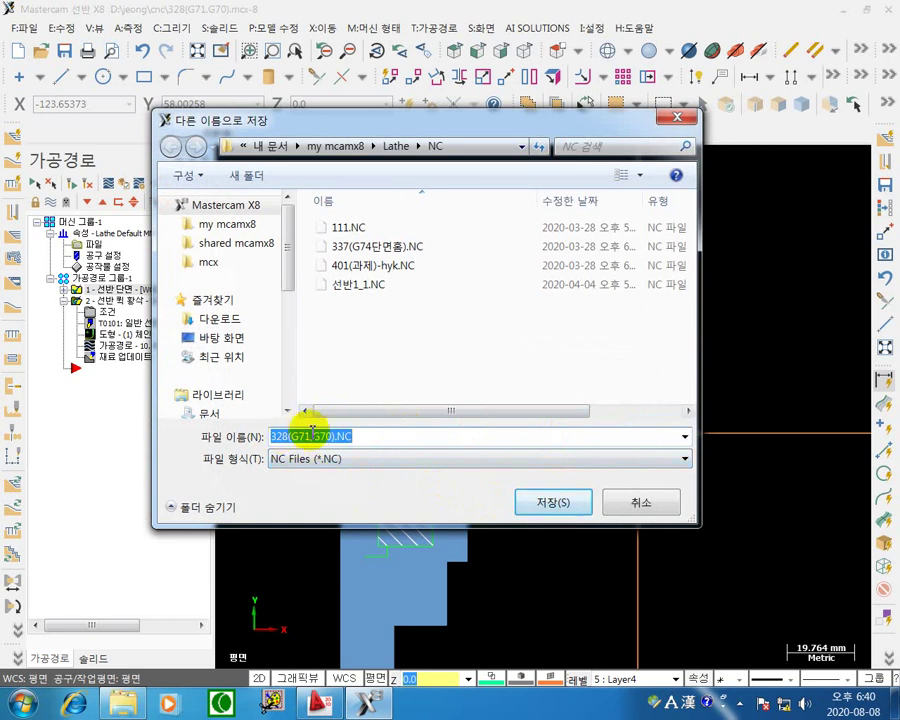
click(548, 504)
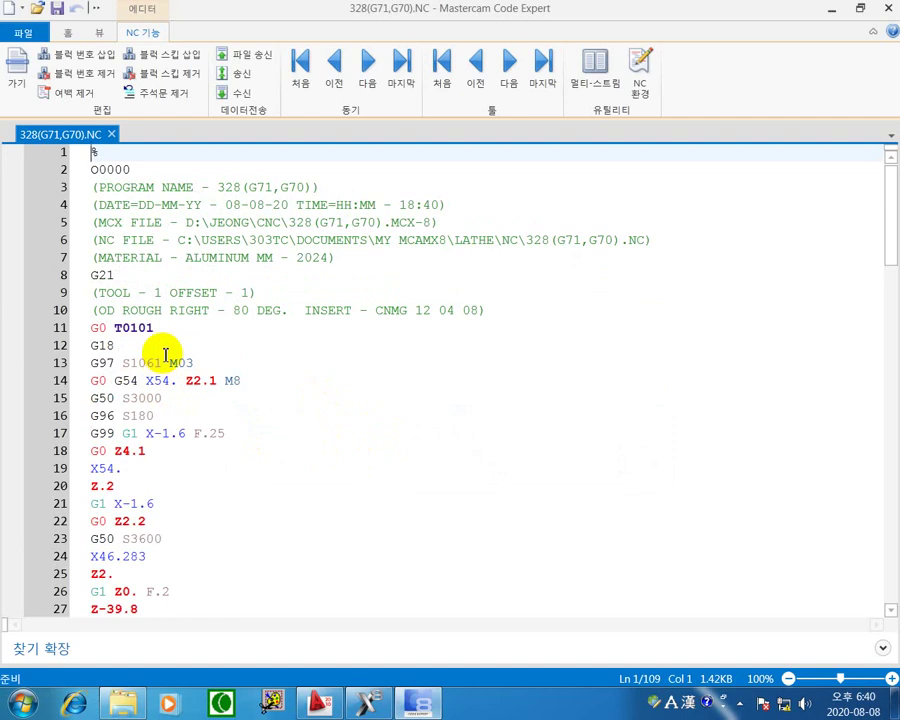
Enlarge the code text in the NC editor and examine the O0000 program number line.
ctrl+scroll(160, 352, up, 5)
scroll(402, 462, down, 3)
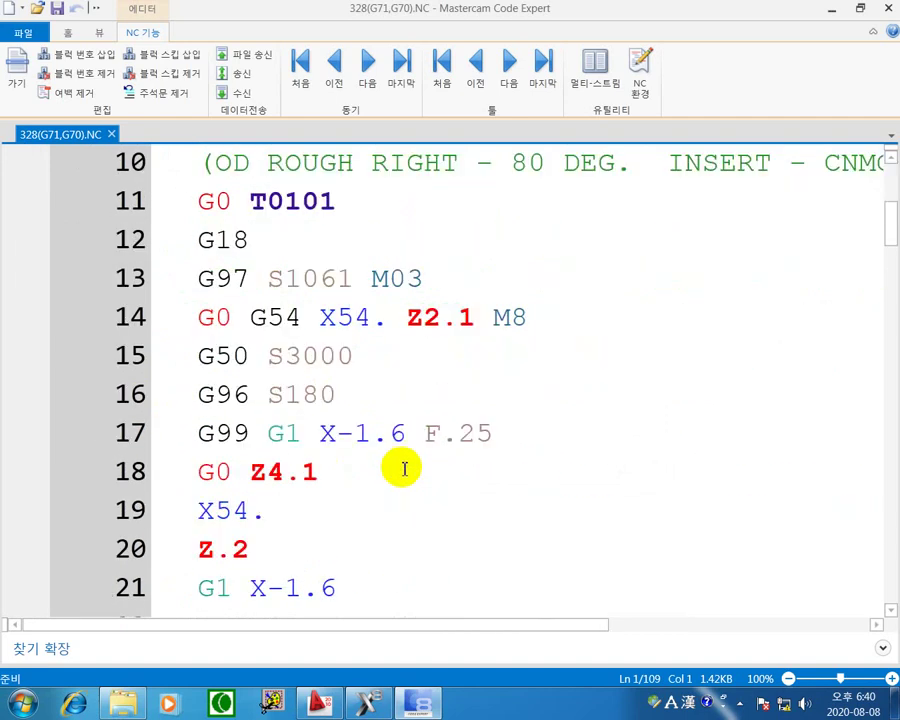
scroll(404, 467, up, 2)
scroll(404, 466, up, 1)
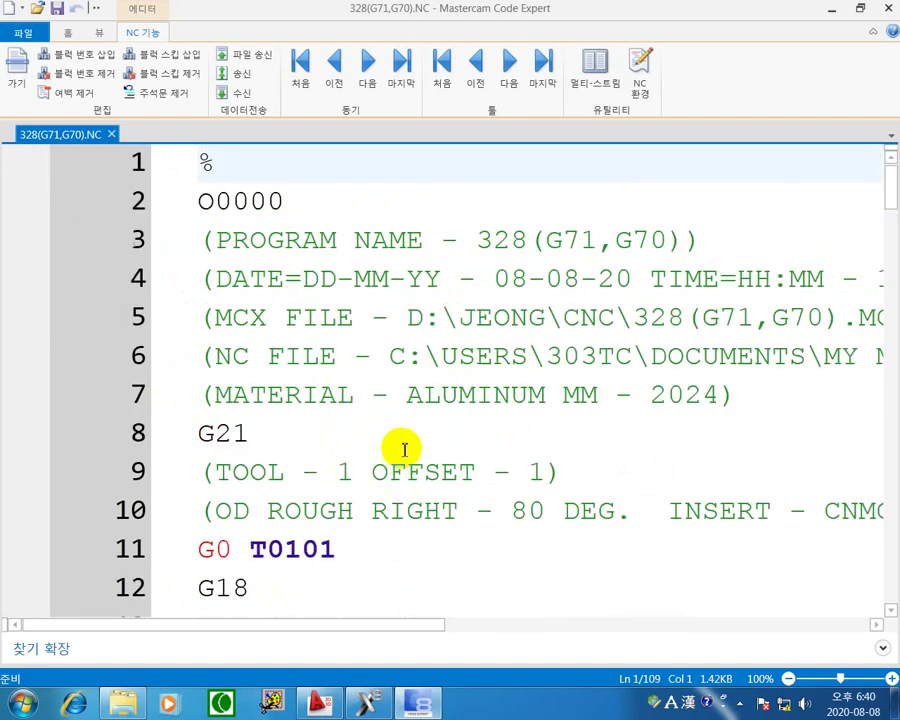
drag(291, 199, 190, 199)
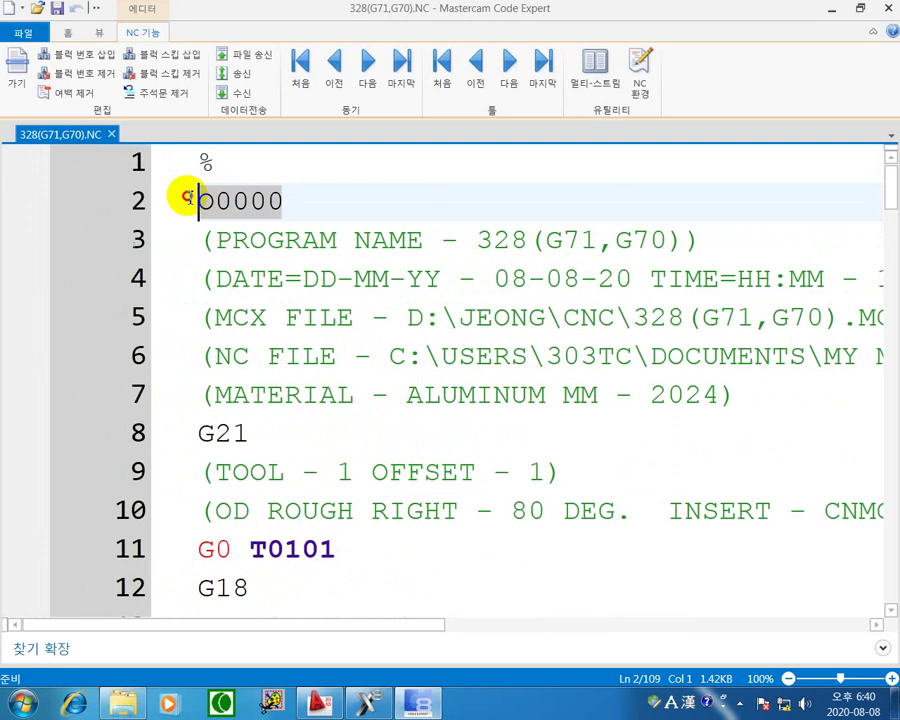
click(297, 200)
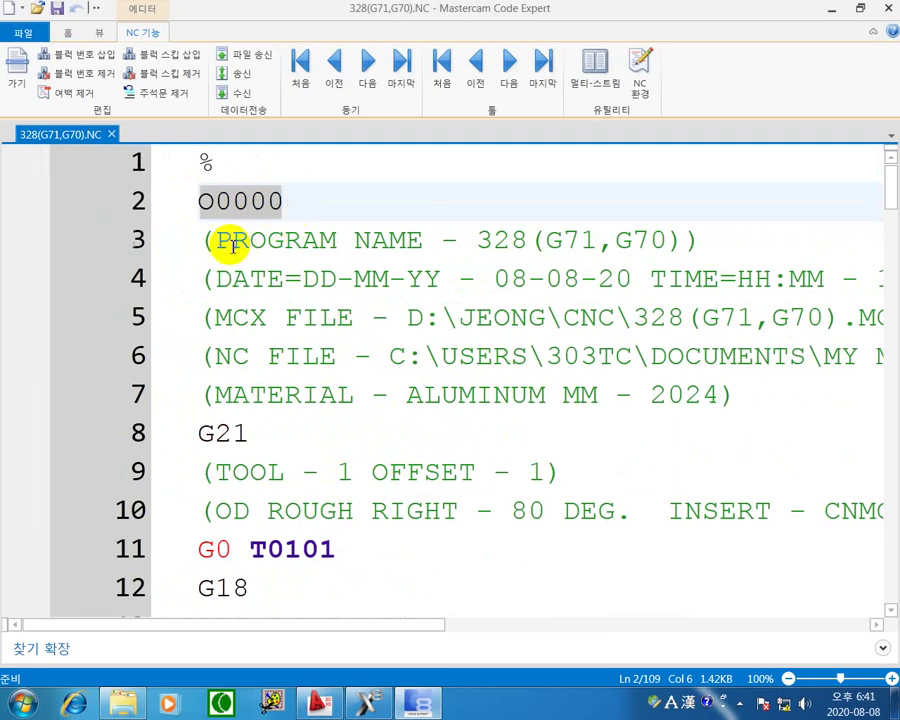
Examine the header comments on lines 3 to 7 and the G21 unit code on line 8.
drag(198, 240, 802, 402)
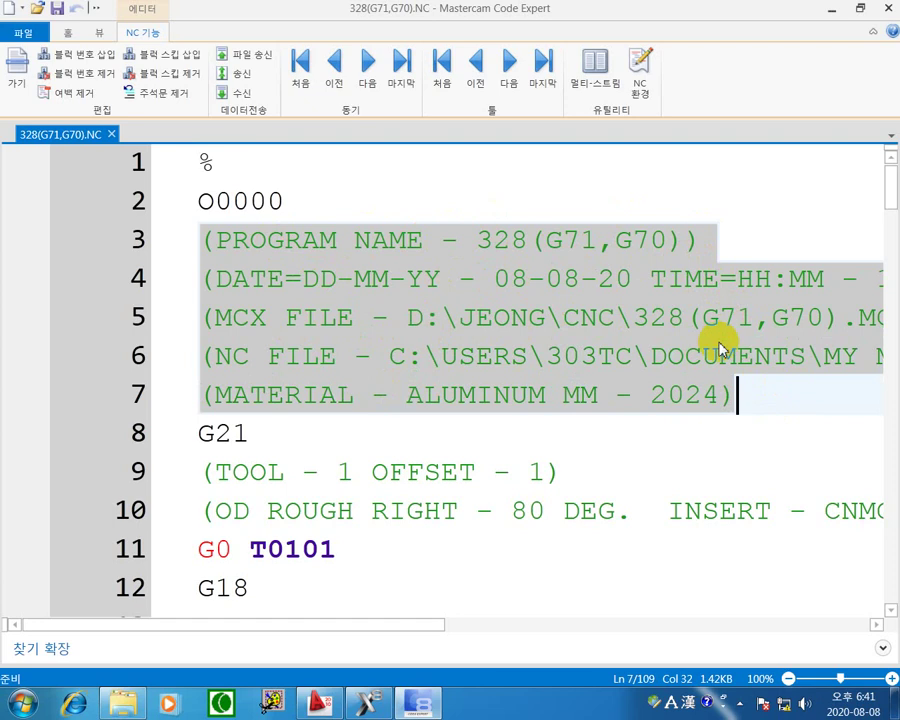
scroll(494, 380, down, 1)
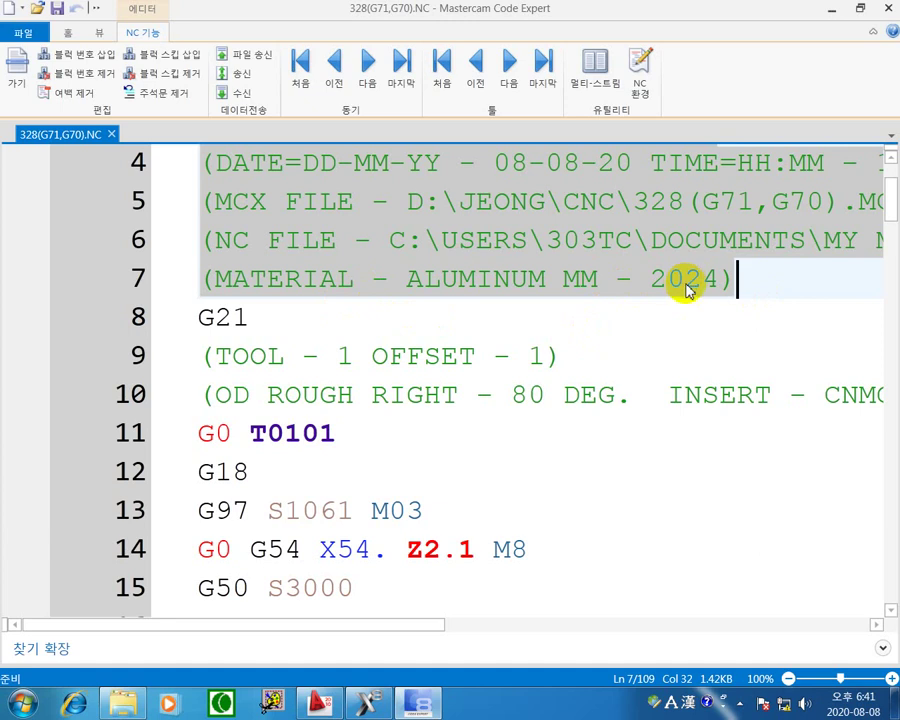
click(213, 318)
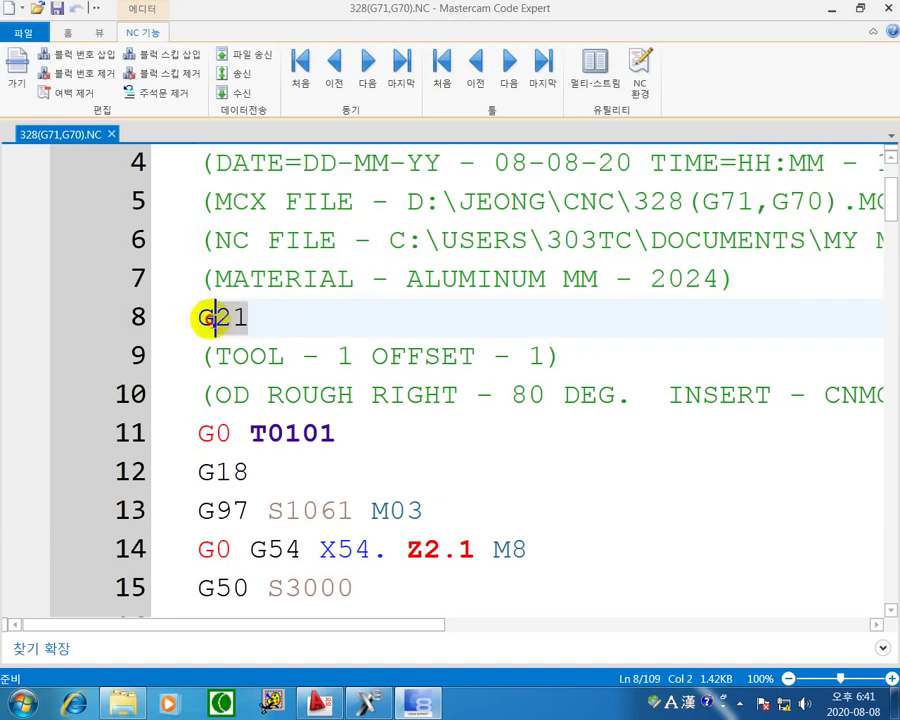
click(201, 317)
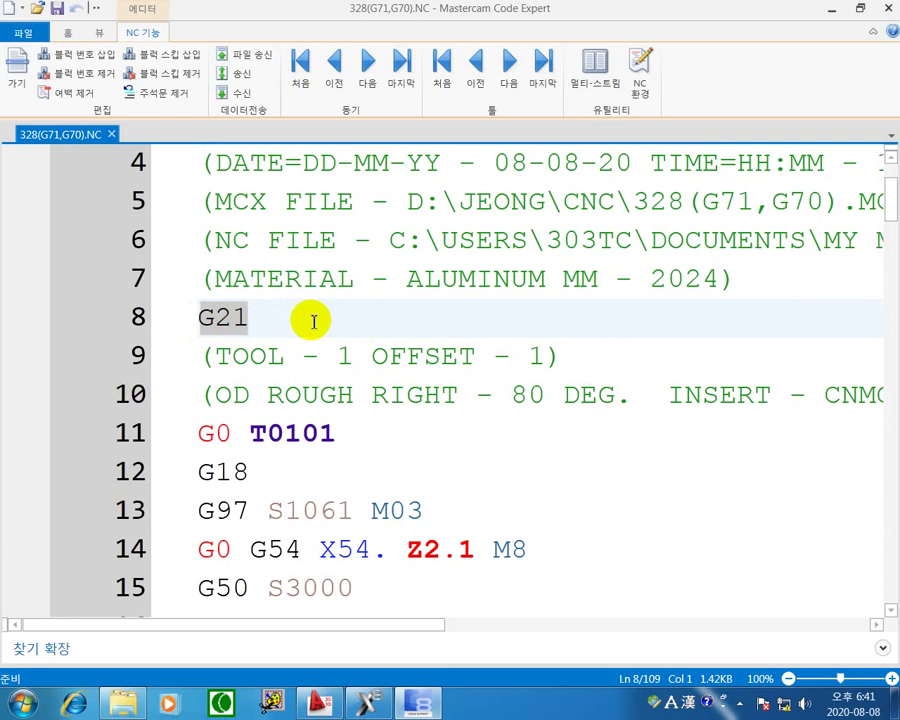
scroll(313, 321, down, 1)
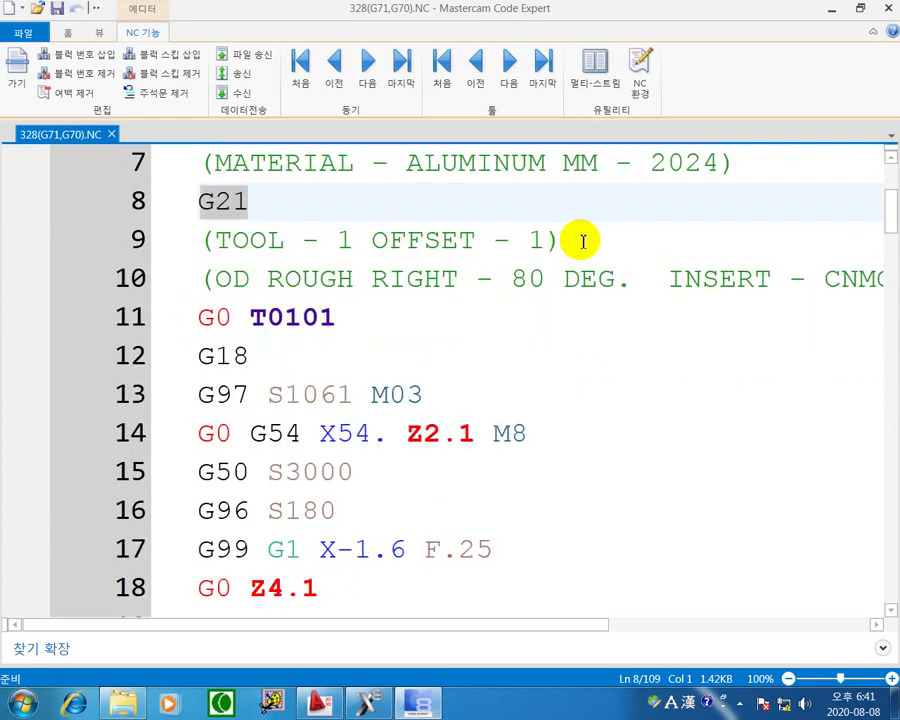
Examine the tool and offset comment on line 9 and the full rough-tool and insert description on line 10.
drag(583, 241, 212, 240)
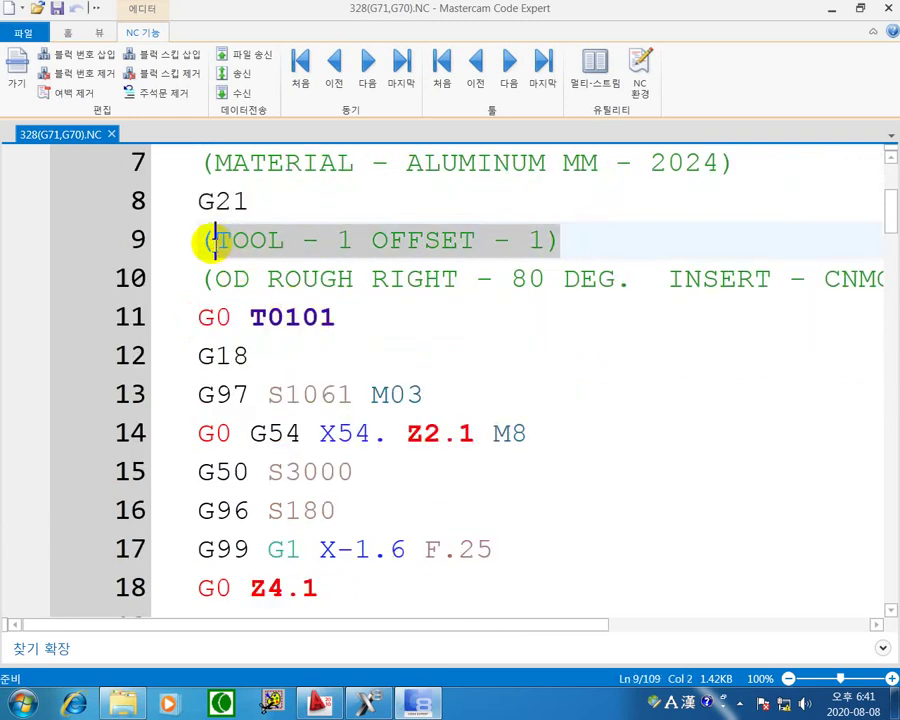
click(355, 241)
drag(564, 240, 462, 248)
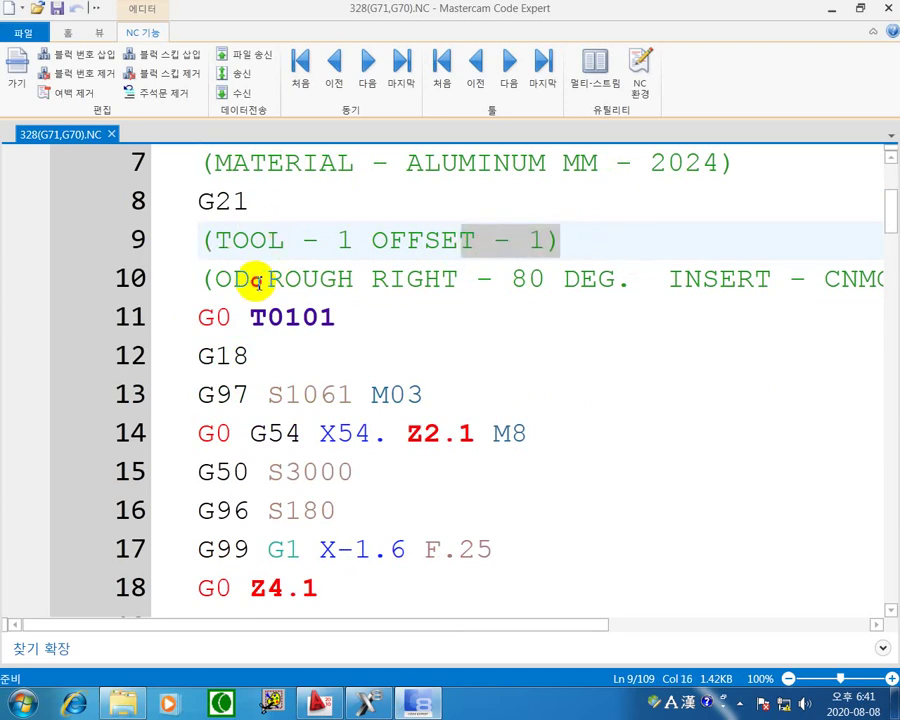
drag(256, 281, 224, 280)
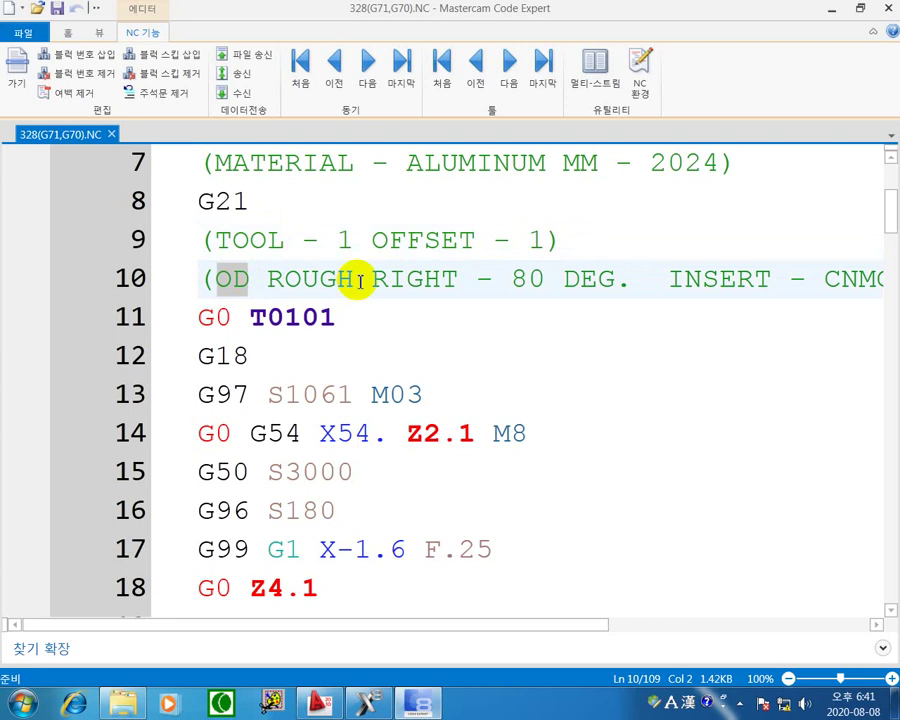
double_click(268, 279)
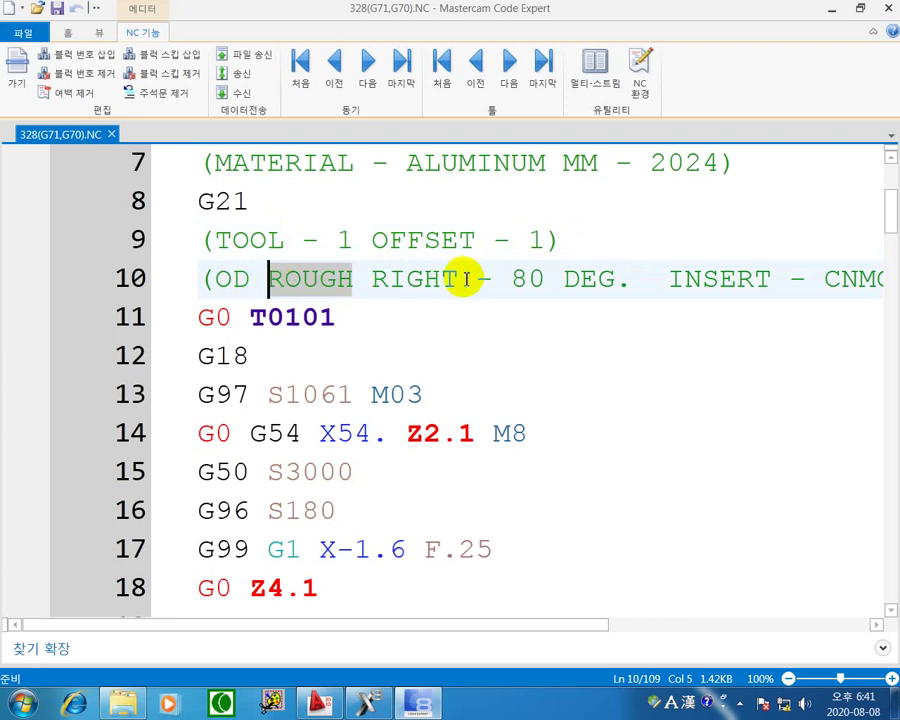
drag(463, 279, 396, 278)
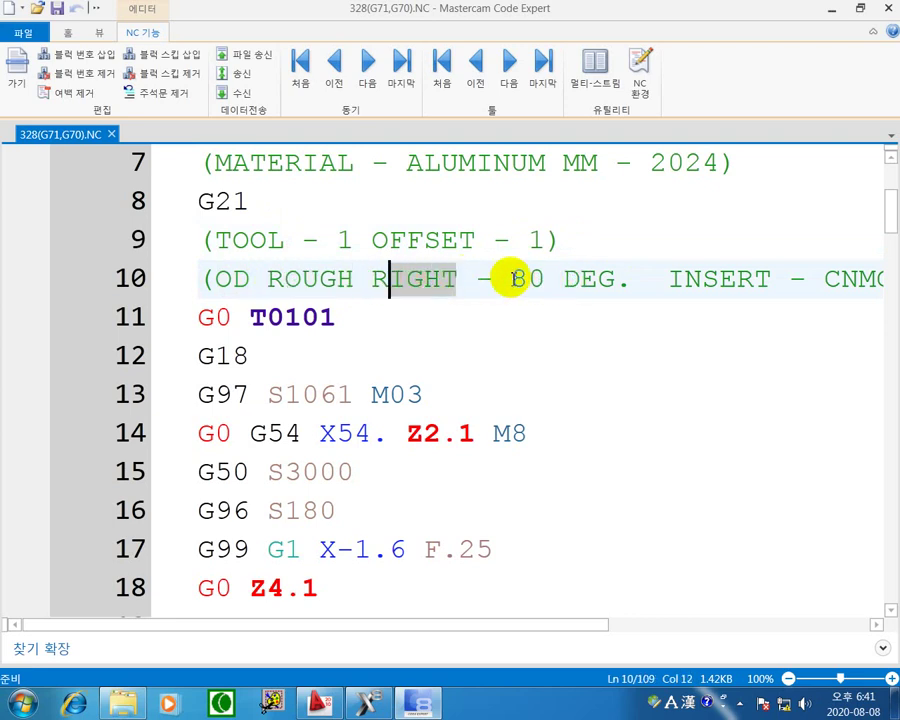
drag(513, 279, 614, 278)
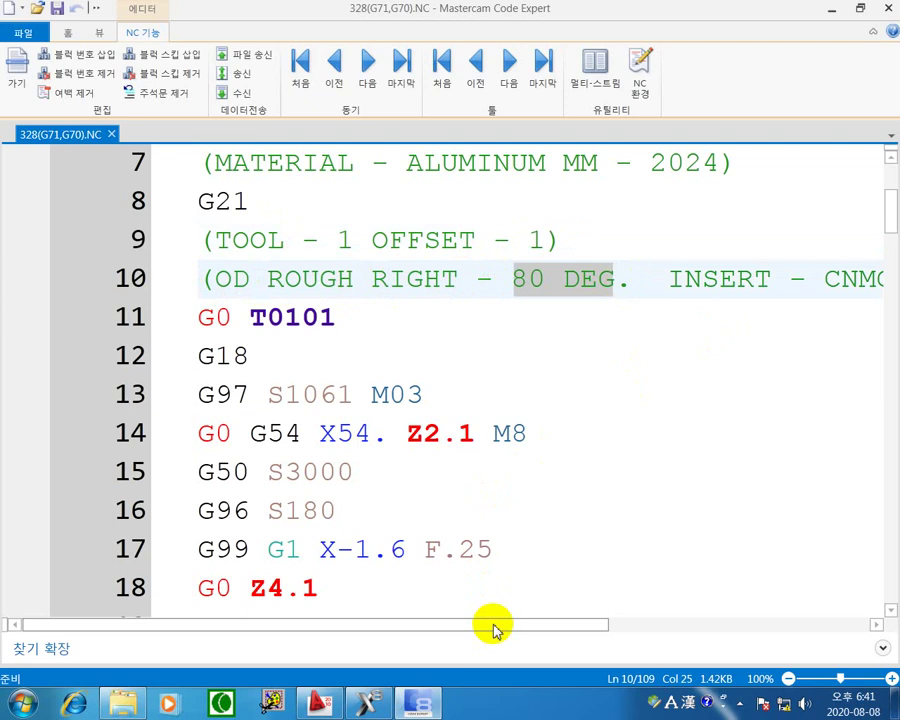
drag(497, 630, 697, 577)
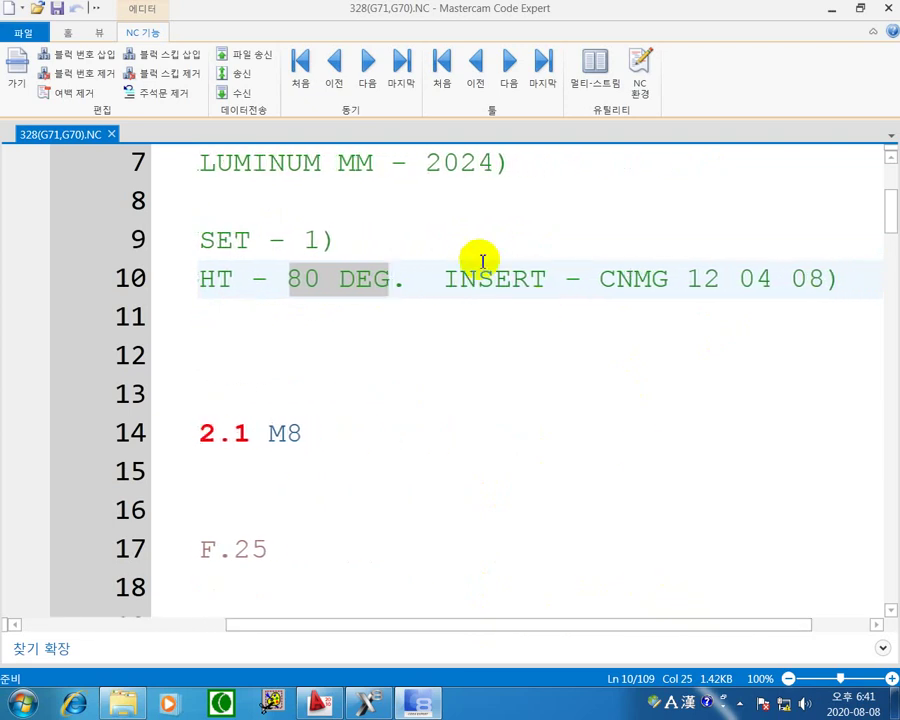
drag(446, 279, 830, 285)
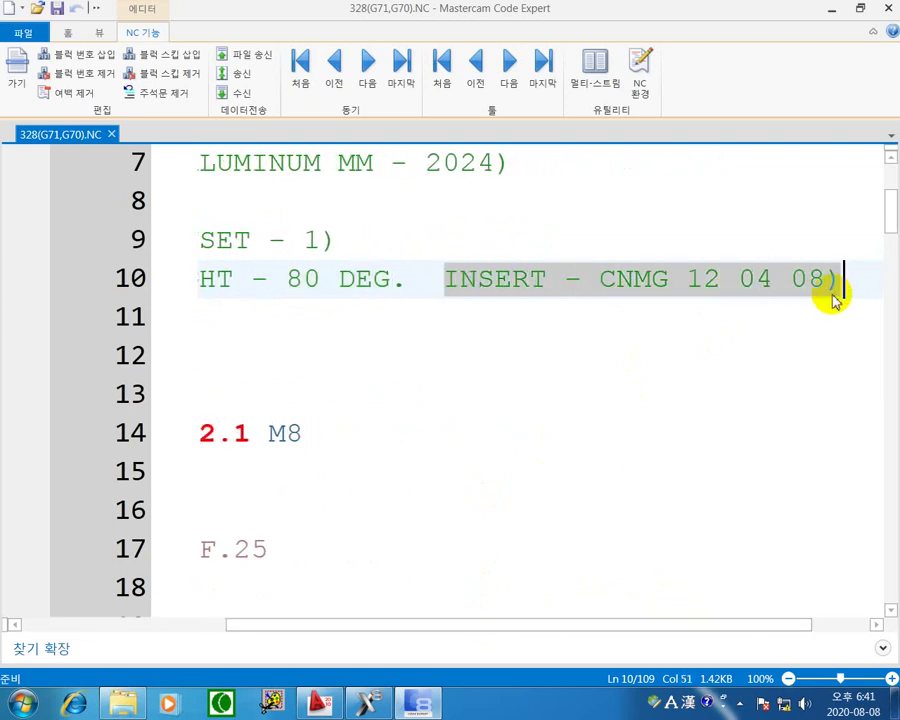
drag(679, 630, 323, 588)
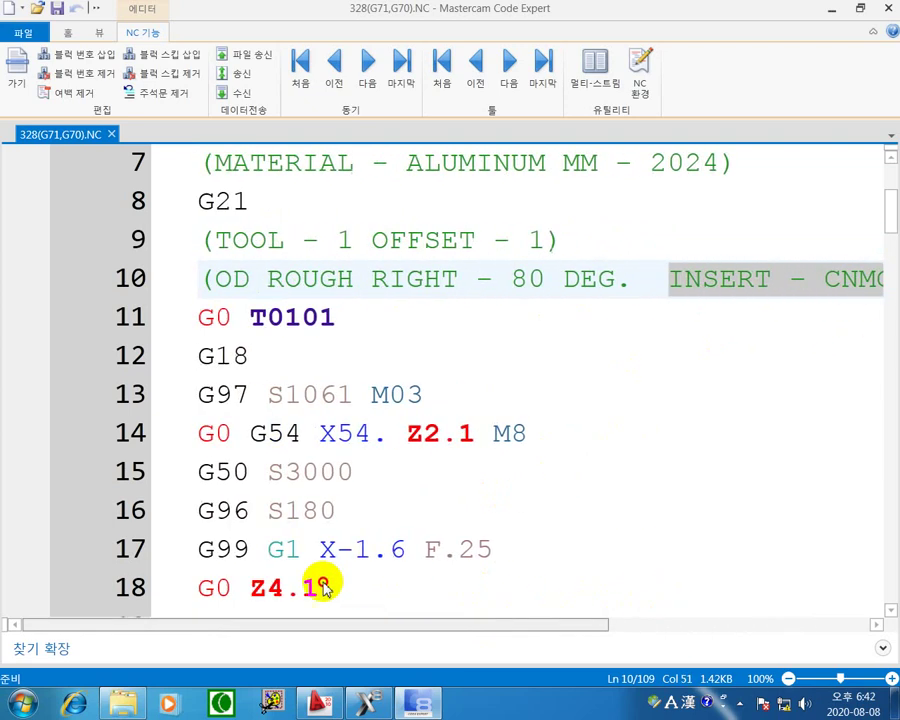
Examine the G0 T0101 tool call on line 11 and the G18 plane code on line 12.
click(355, 327)
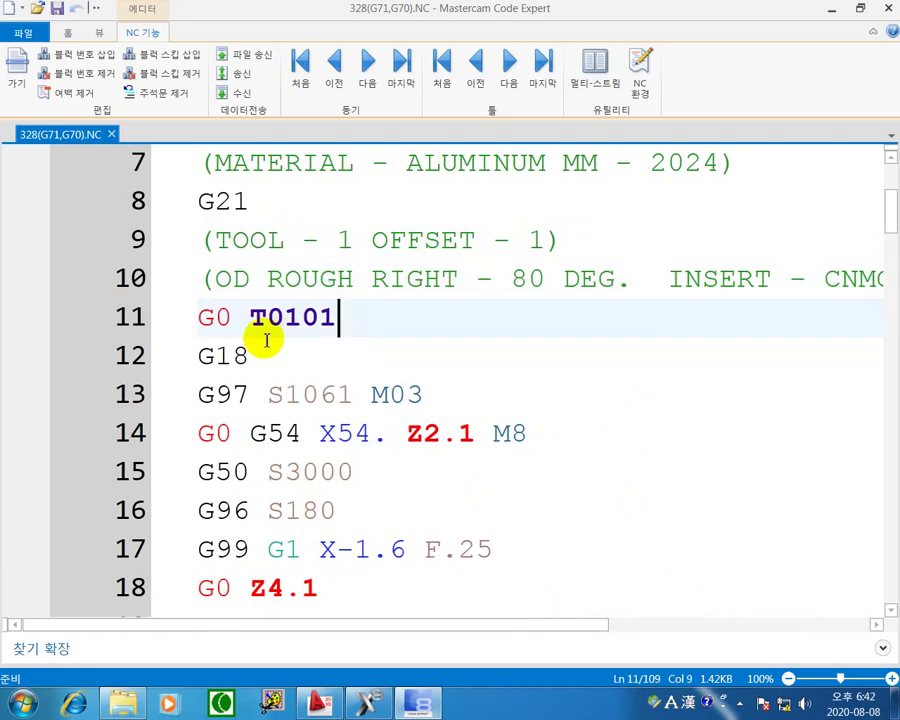
drag(233, 321, 198, 317)
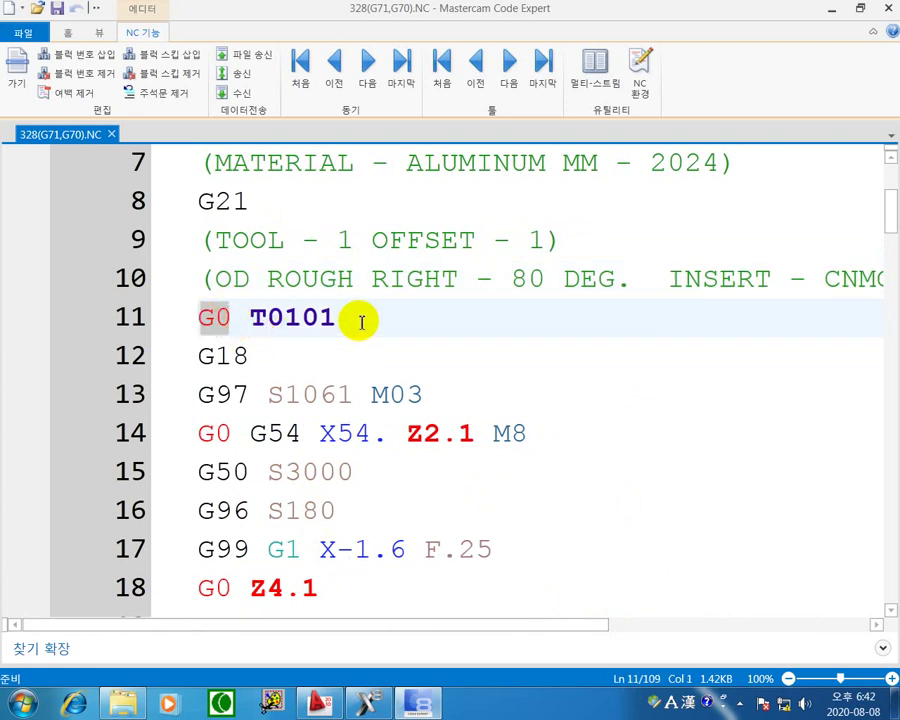
drag(354, 316, 252, 320)
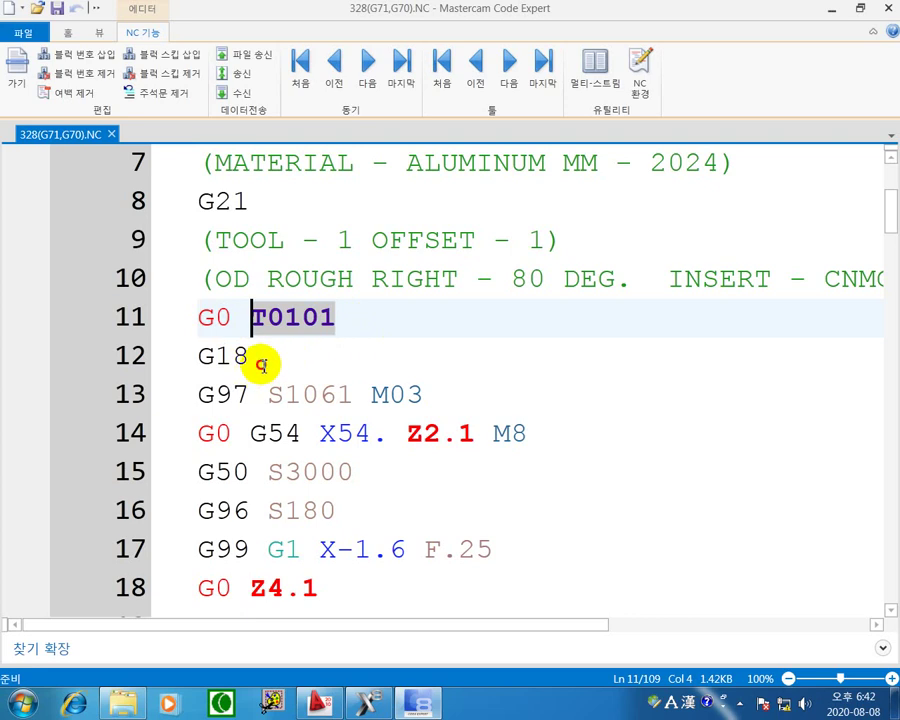
drag(252, 360, 196, 362)
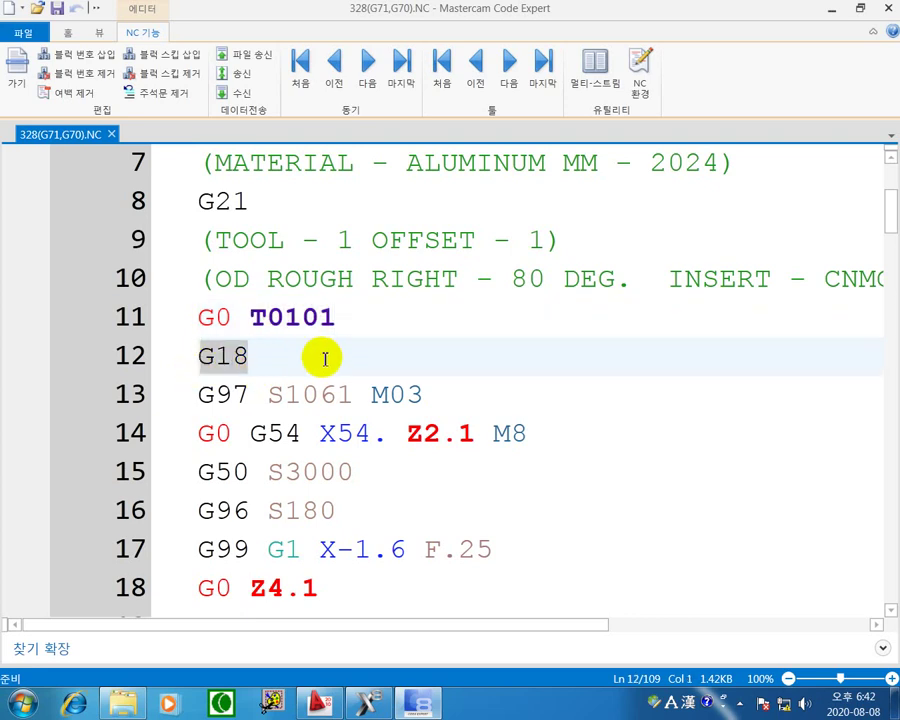
Delete the G97 S1061 M03 spindle command from line 13, leaving the line blank.
scroll(277, 356, down, 1)
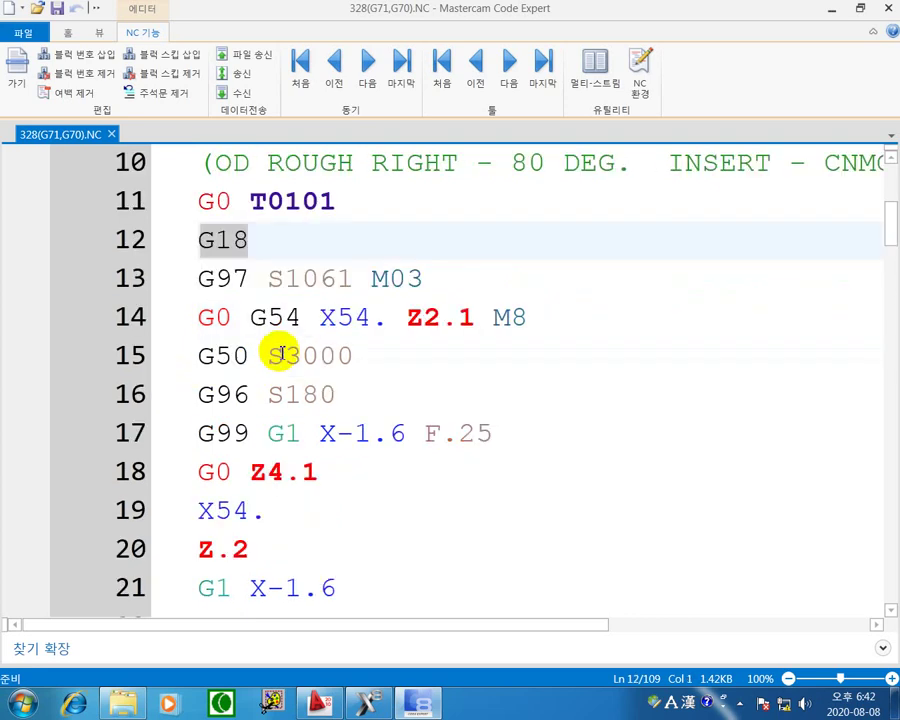
drag(236, 277, 197, 284)
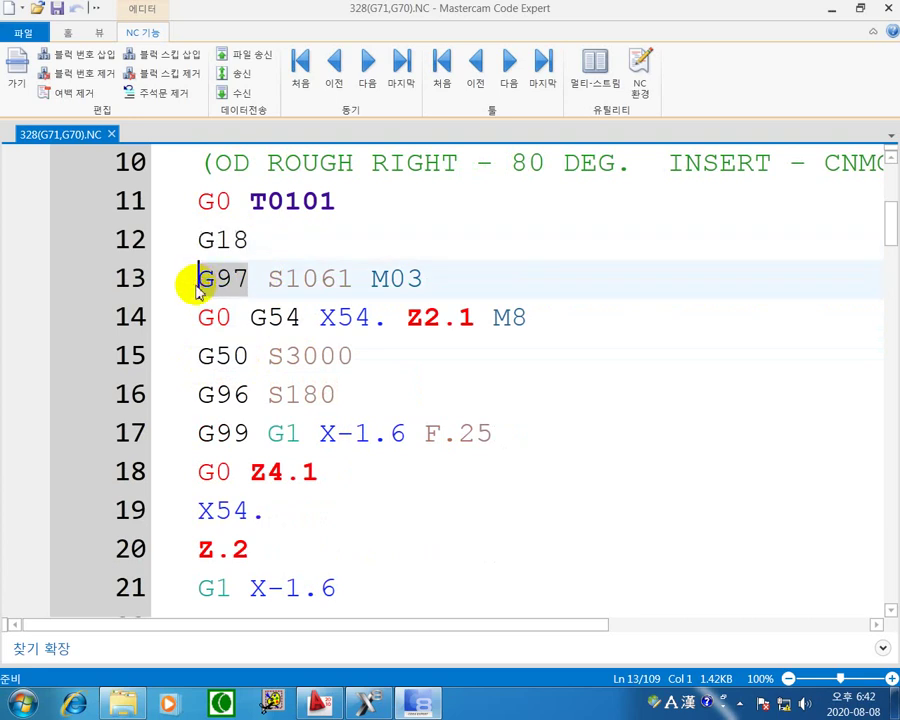
drag(426, 279, 197, 292)
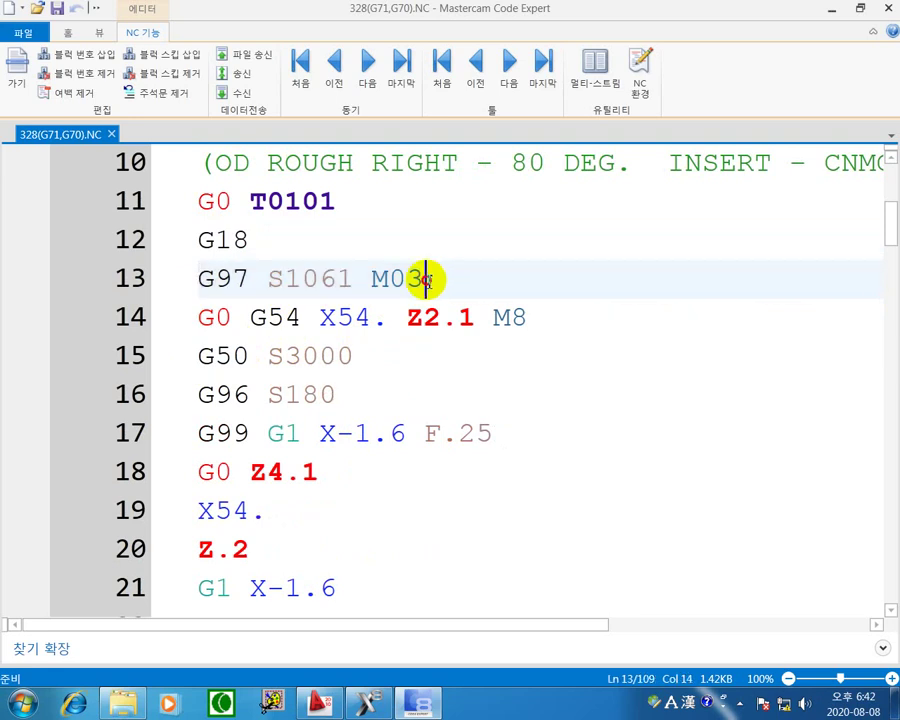
drag(424, 276, 196, 278)
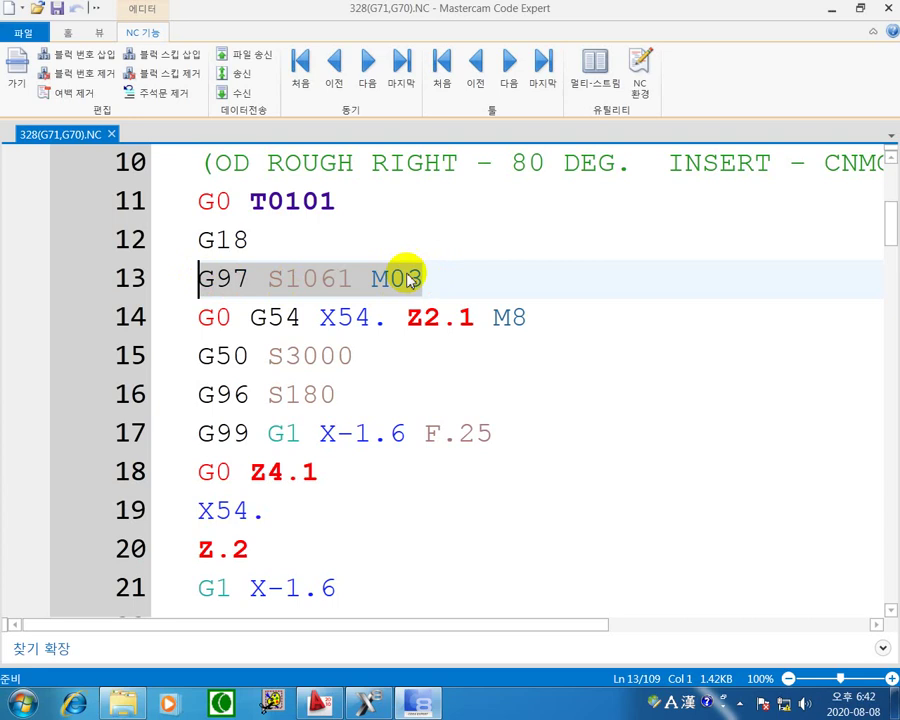
drag(436, 280, 205, 283)
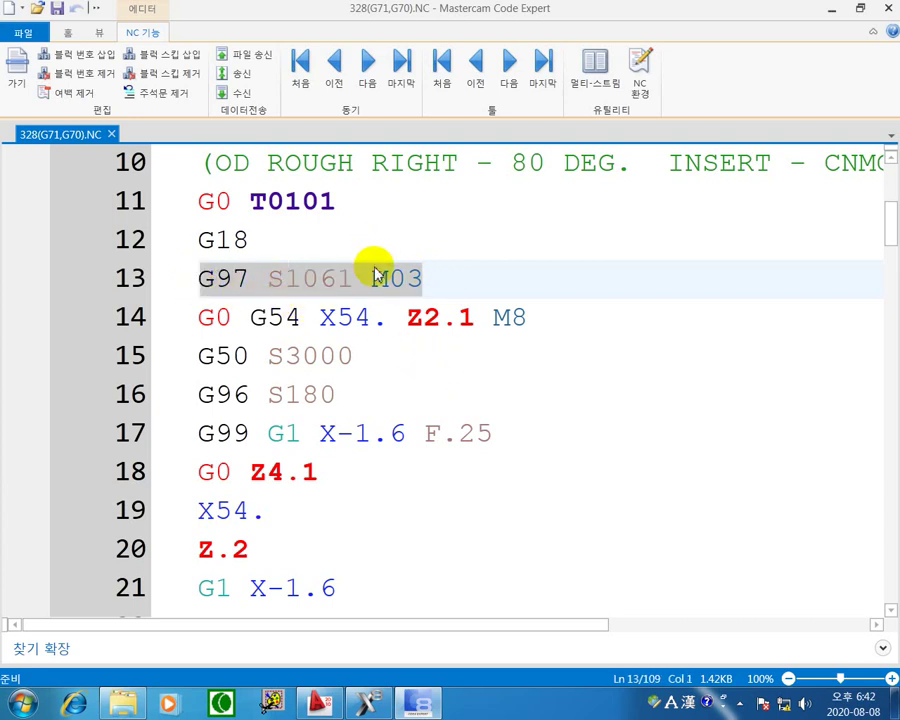
key(Delete)
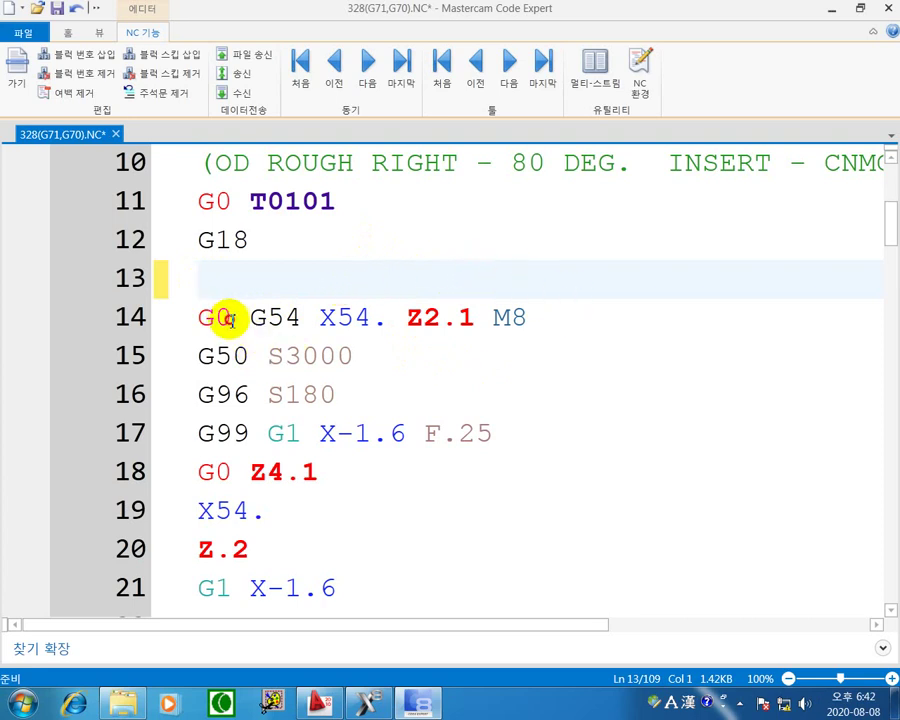
Examine the rapid move, G54 work offset, X and Z coordinates and M8 coolant code on line 14.
click(198, 316)
drag(314, 316, 250, 318)
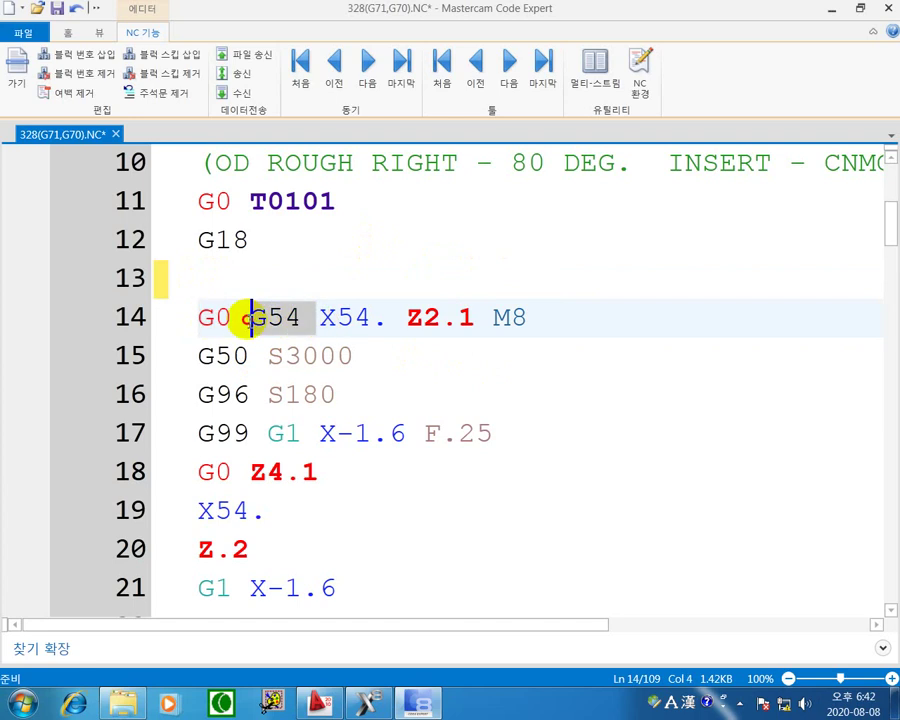
drag(321, 316, 479, 320)
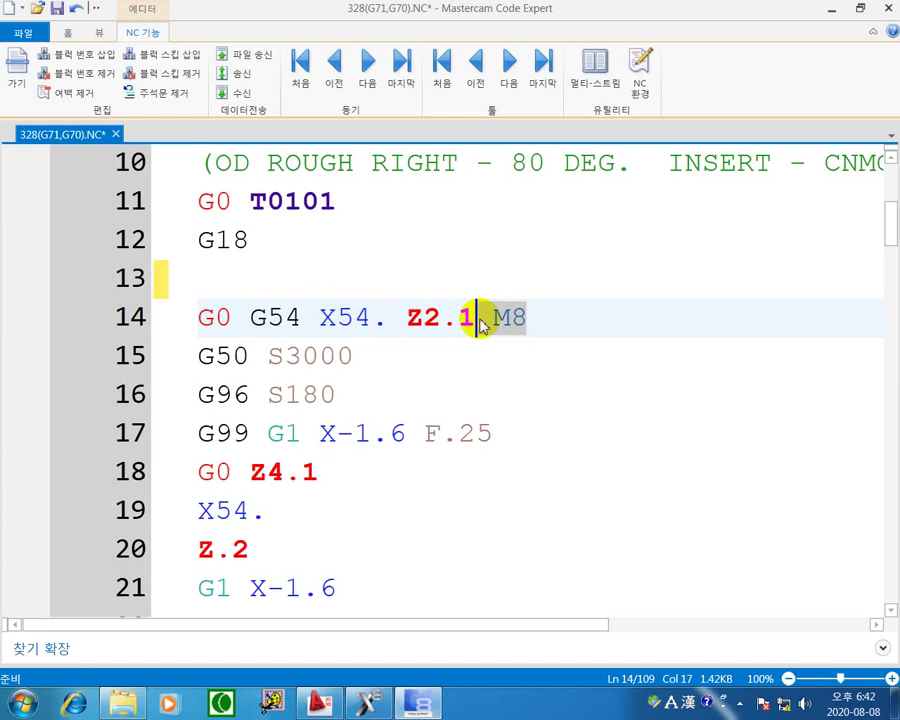
Examine the G50 maximum spindle speed on line 15 and the G96 surface speed on line 16.
scroll(350, 372, down, 2)
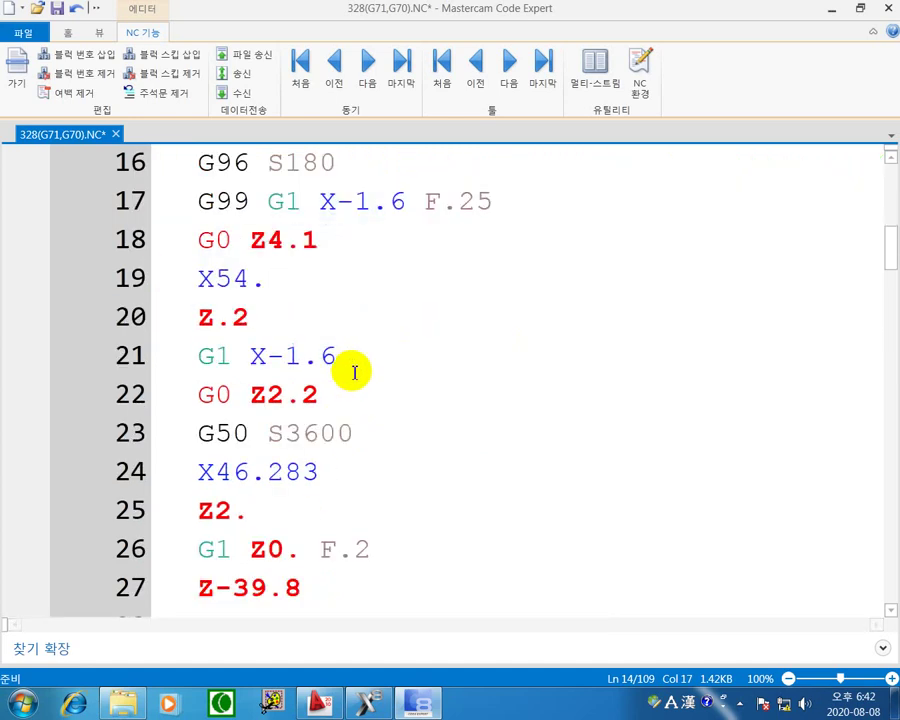
scroll(350, 372, up, 2)
drag(378, 355, 203, 365)
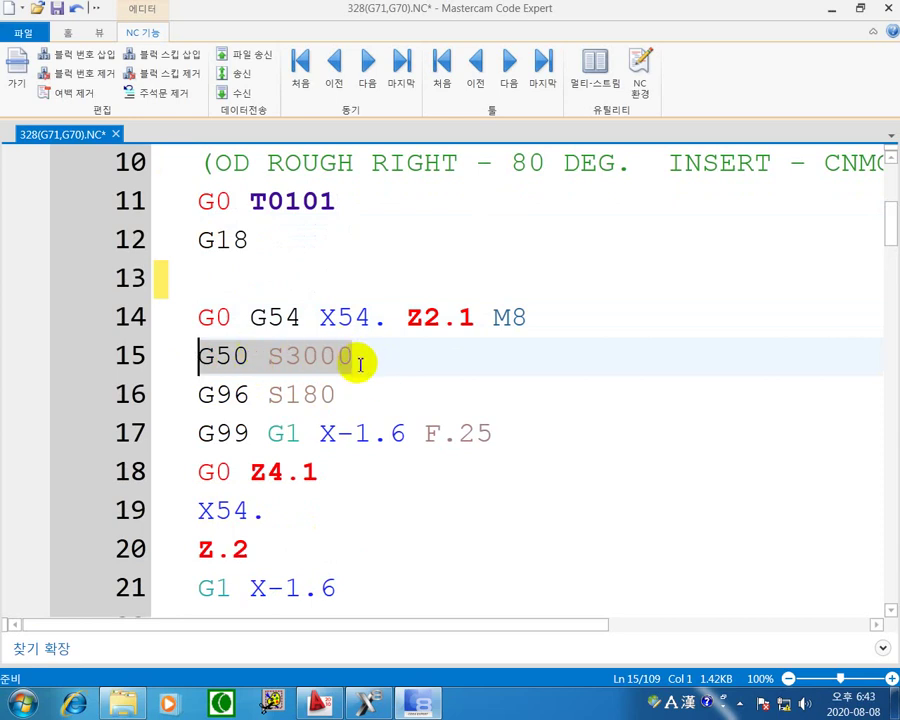
drag(248, 395, 185, 394)
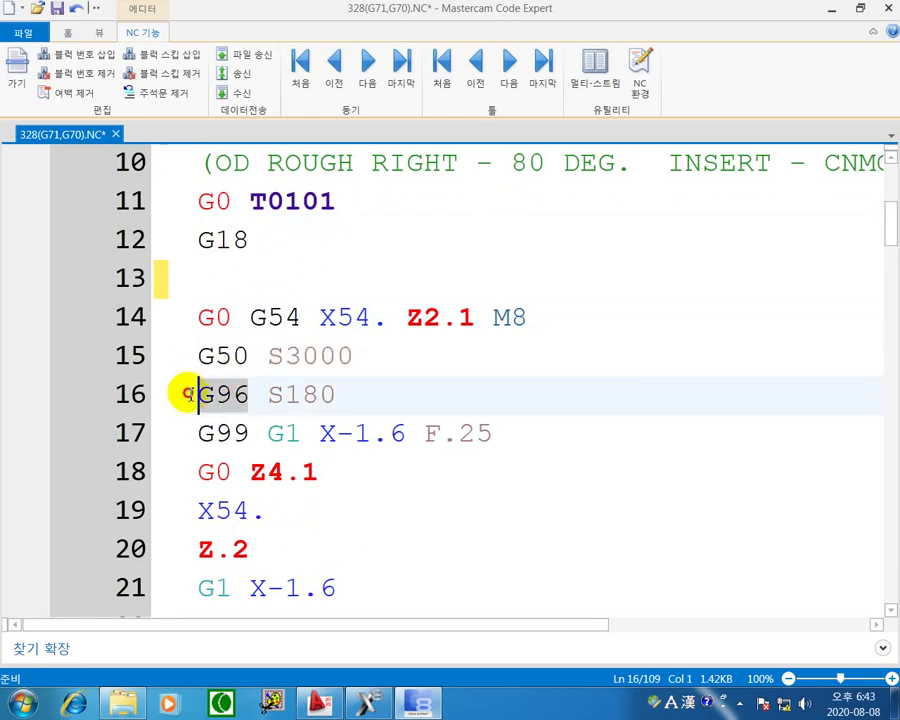
drag(338, 395, 268, 395)
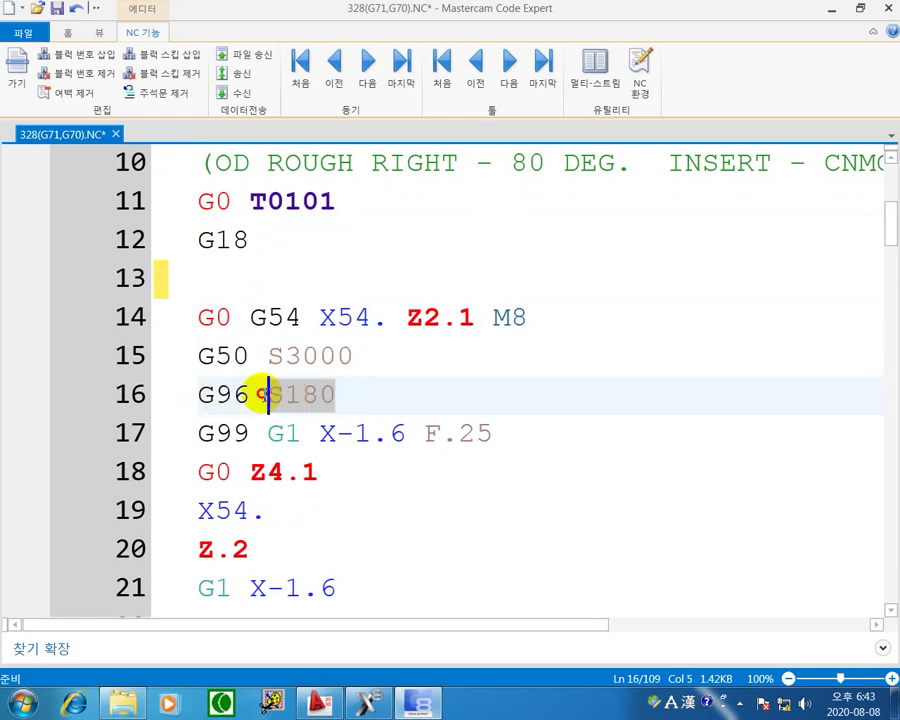
click(362, 397)
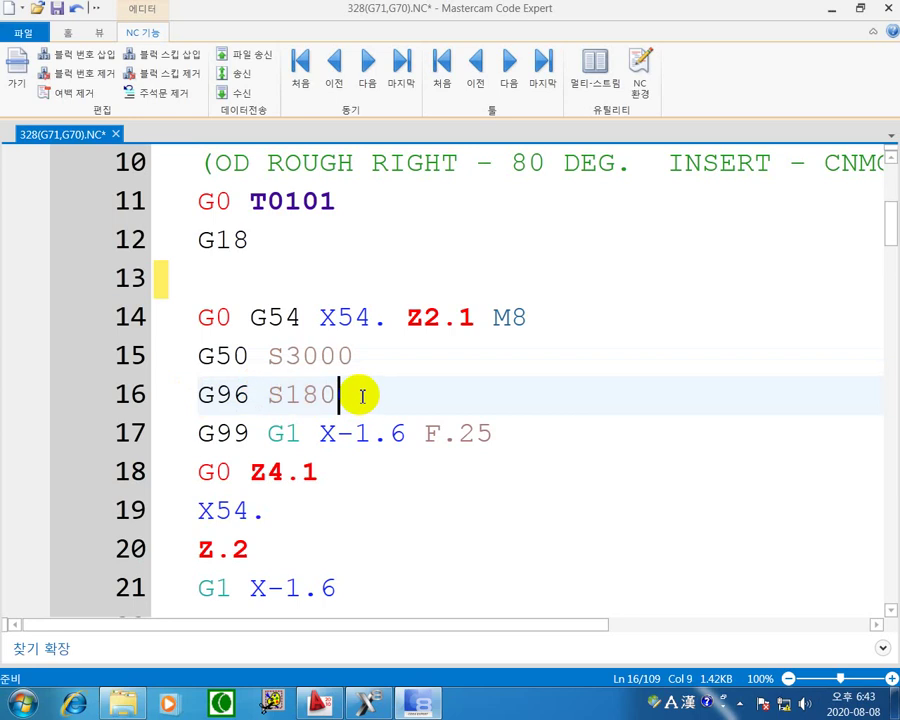
Examine the G99 feed-per-revolution code and its F feed value on line 17.
scroll(362, 397, down, 1)
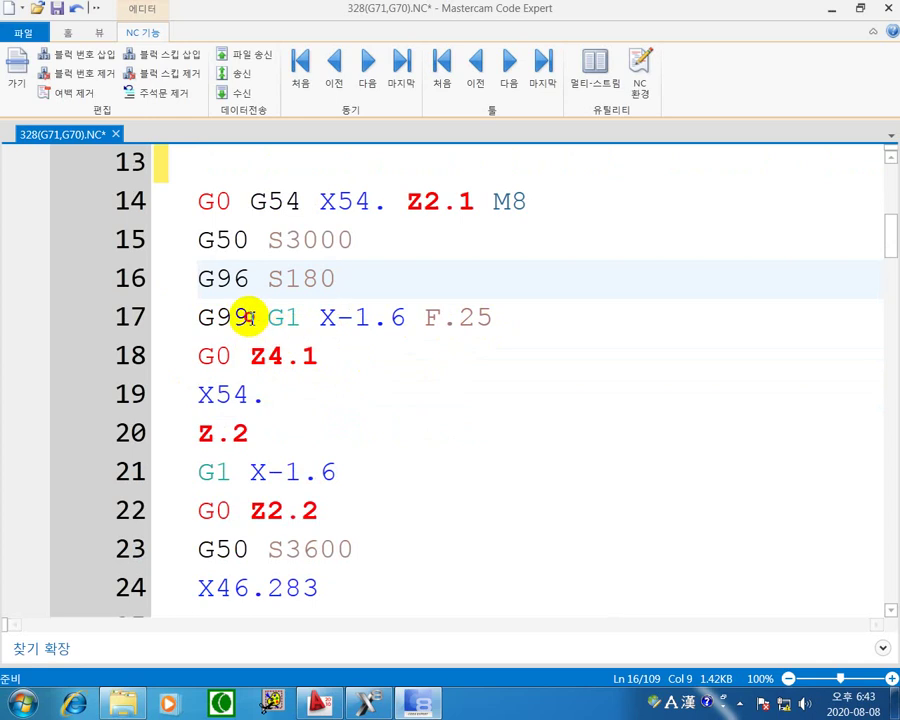
drag(248, 317, 196, 317)
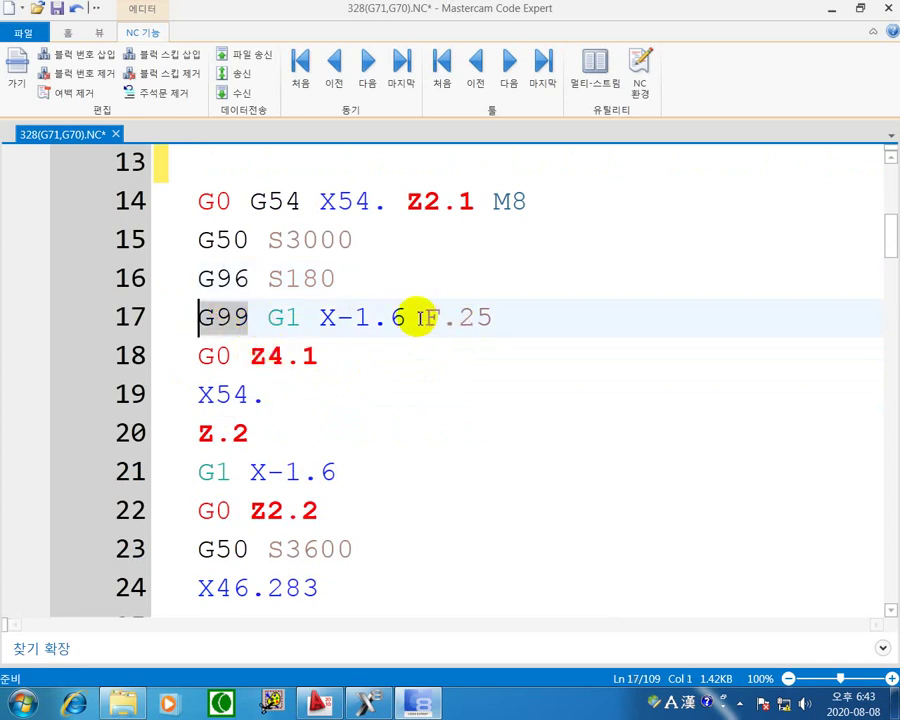
drag(424, 317, 506, 318)
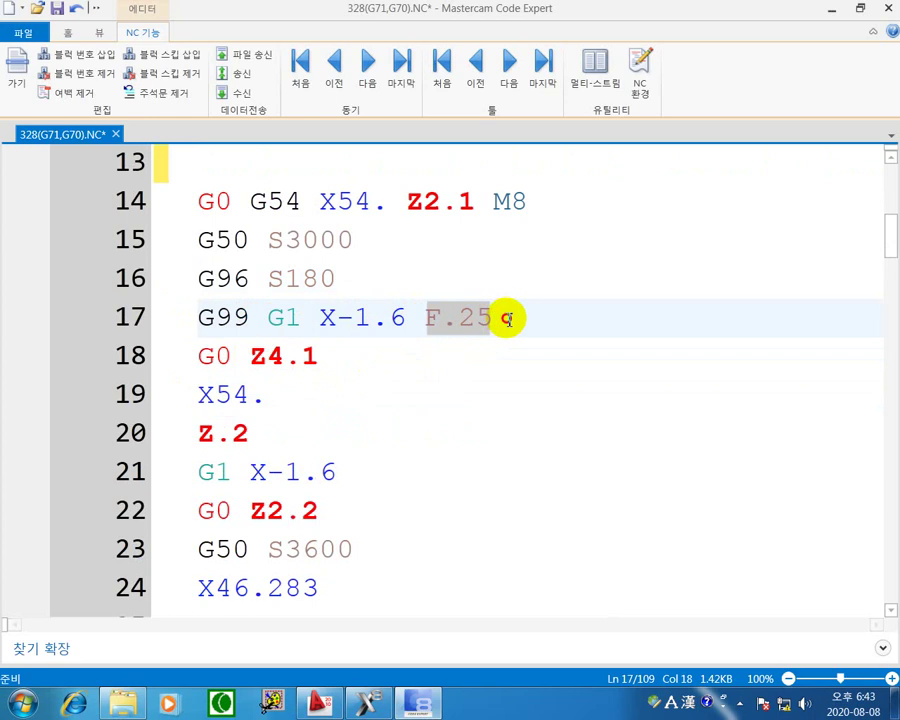
drag(246, 317, 197, 317)
drag(496, 317, 418, 326)
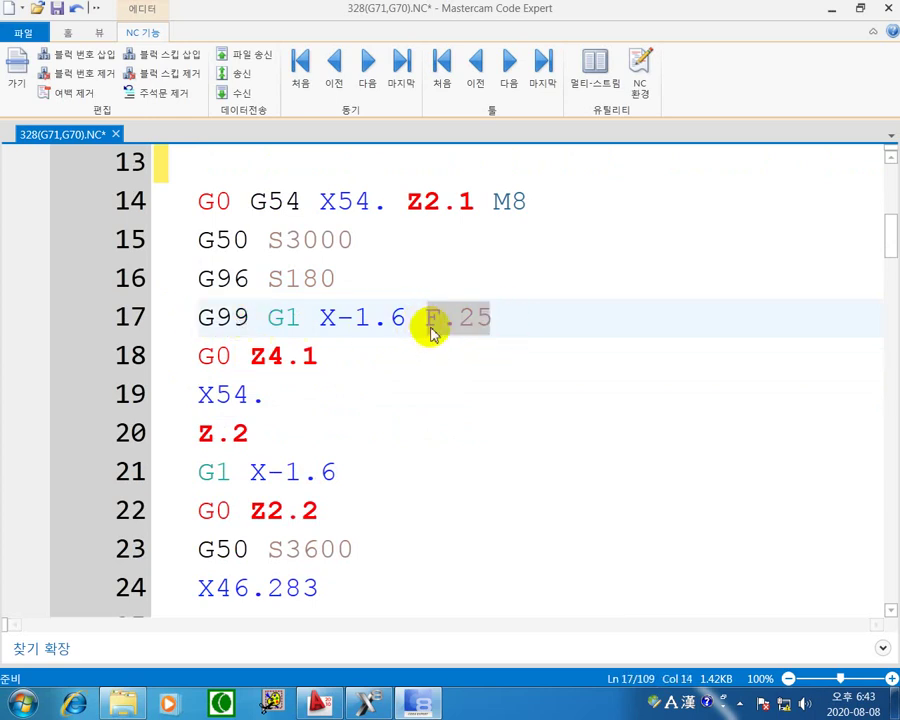
Trace the first facing pass from the line 14 Z position through the line 17 G1 cut to the line 18 rapid retract.
drag(301, 317, 267, 317)
drag(408, 320, 322, 324)
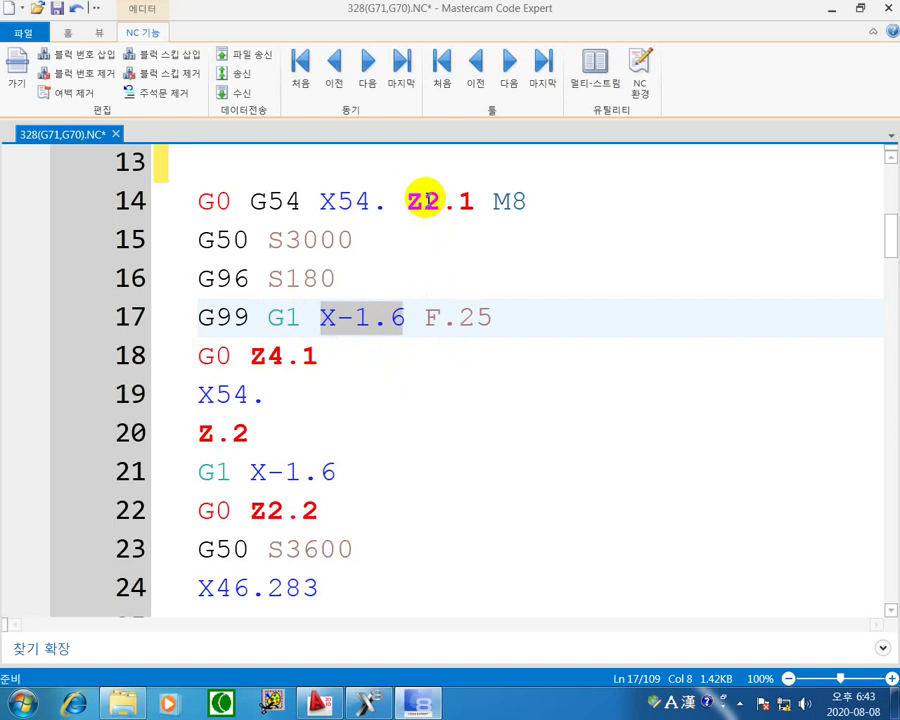
drag(406, 200, 474, 199)
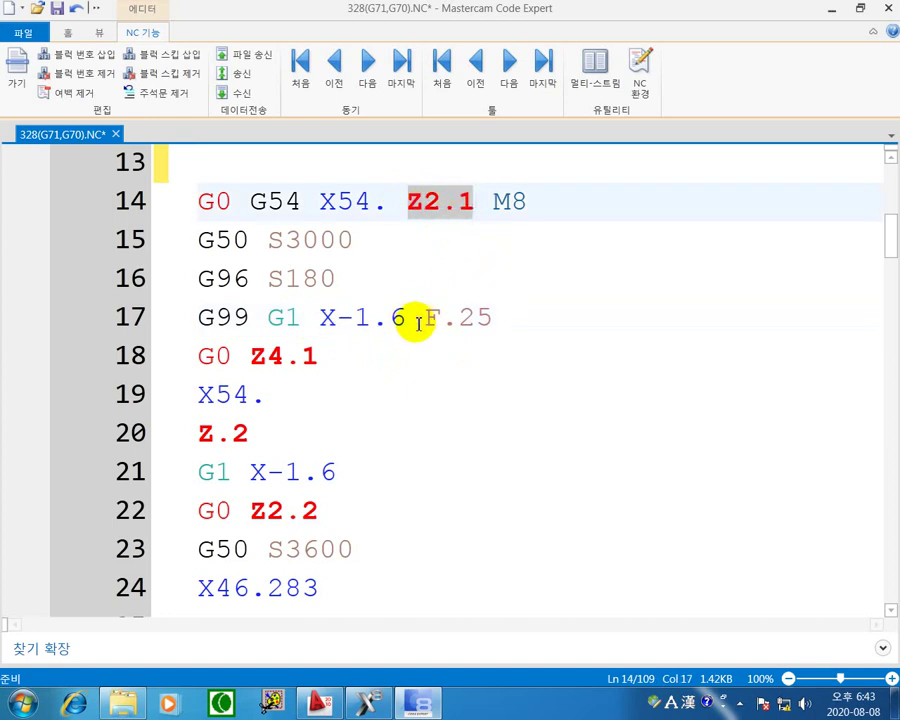
drag(424, 318, 490, 317)
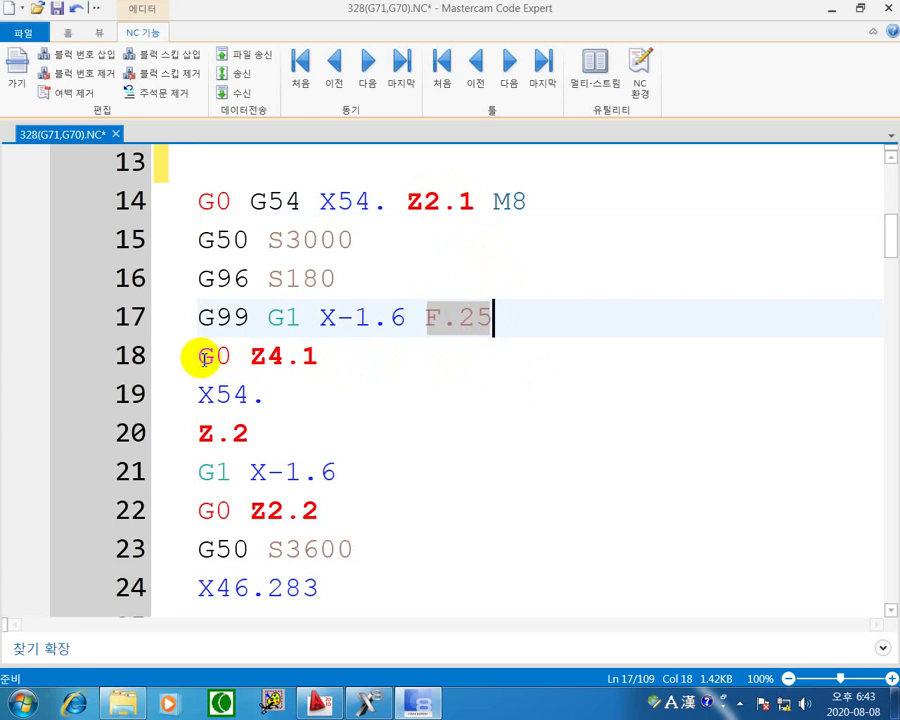
drag(200, 357, 232, 357)
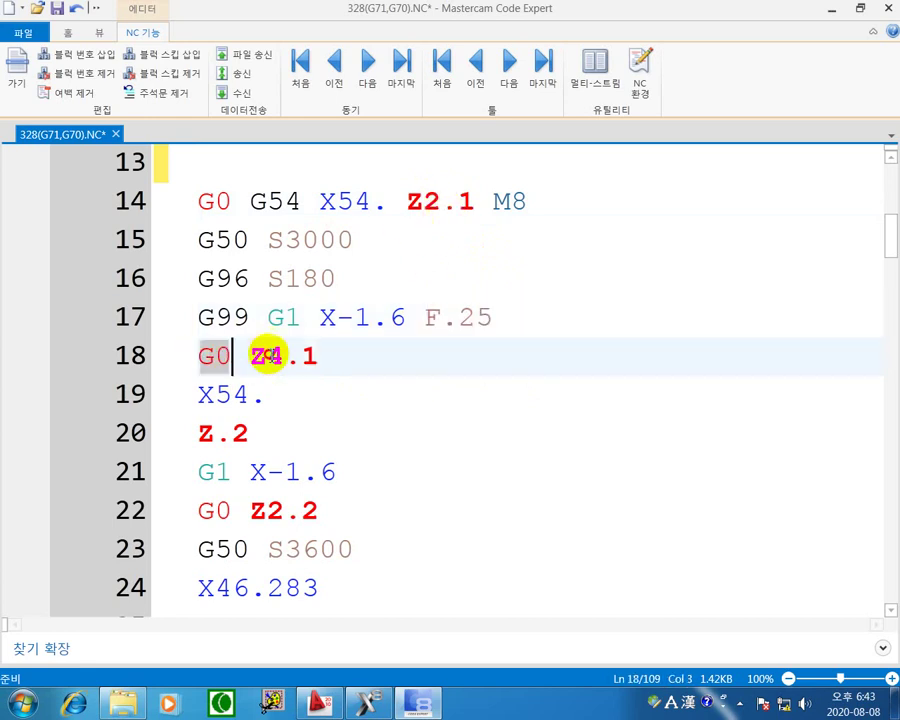
shift+click(316, 357)
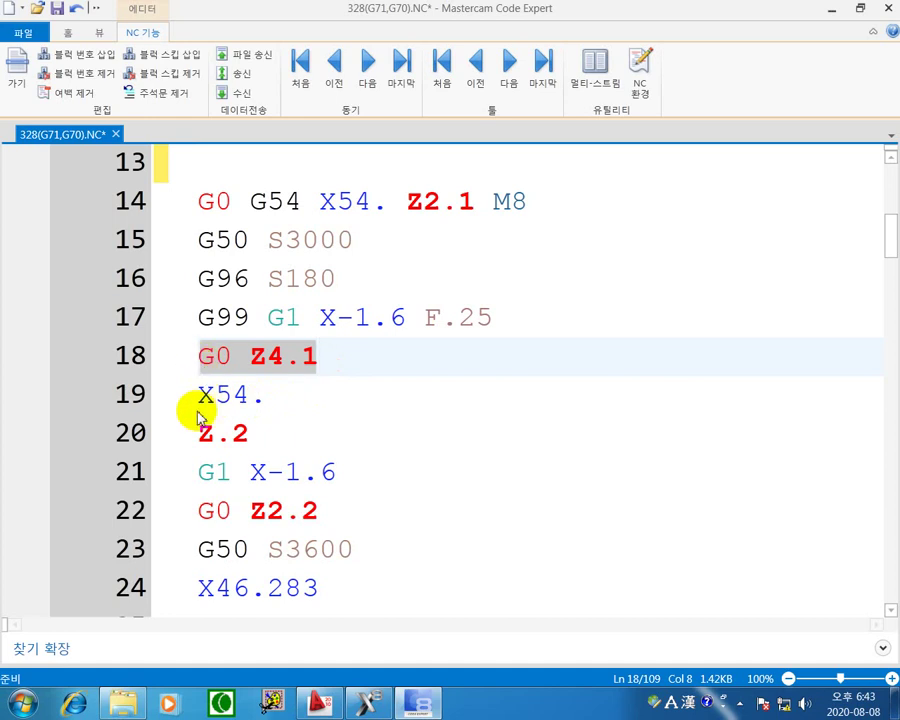
Trace the second facing pass from the line 19 X return through the line 21 G1 cut to the line 22 rapid retract.
drag(264, 394, 196, 394)
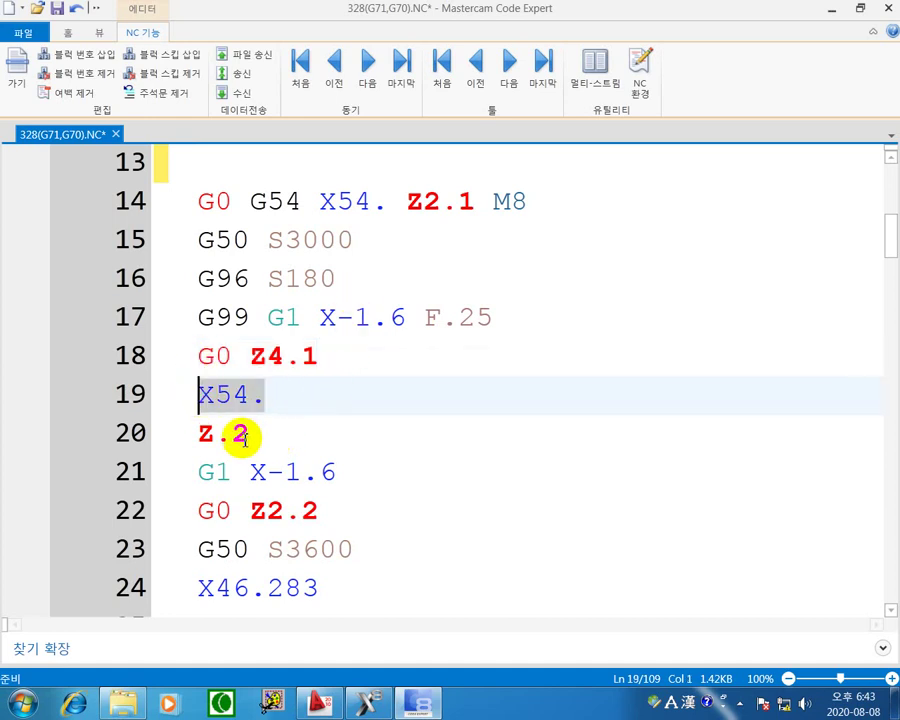
drag(199, 432, 251, 432)
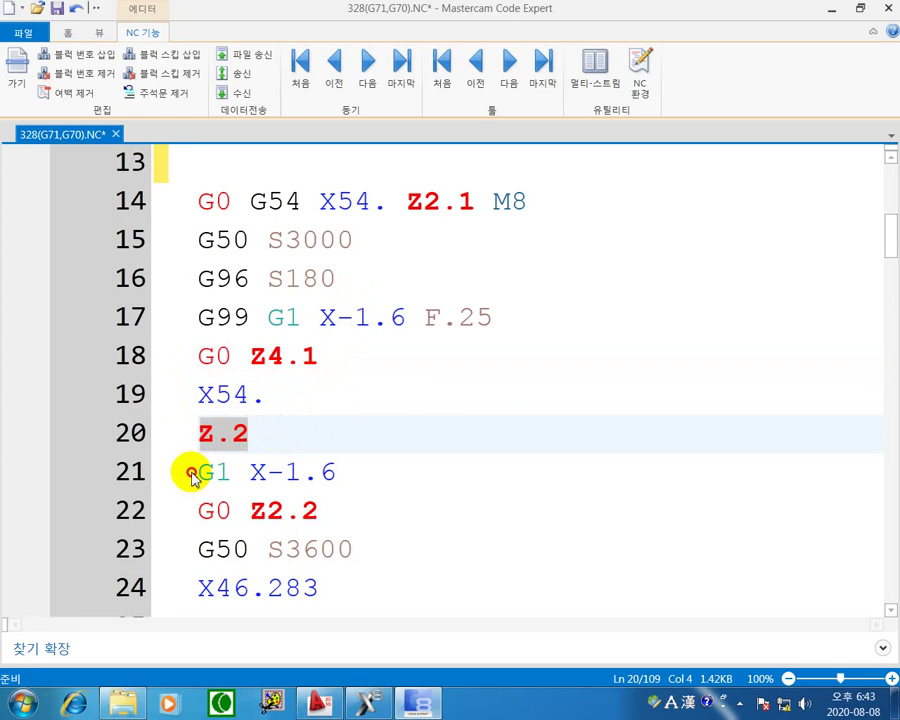
drag(334, 472, 196, 472)
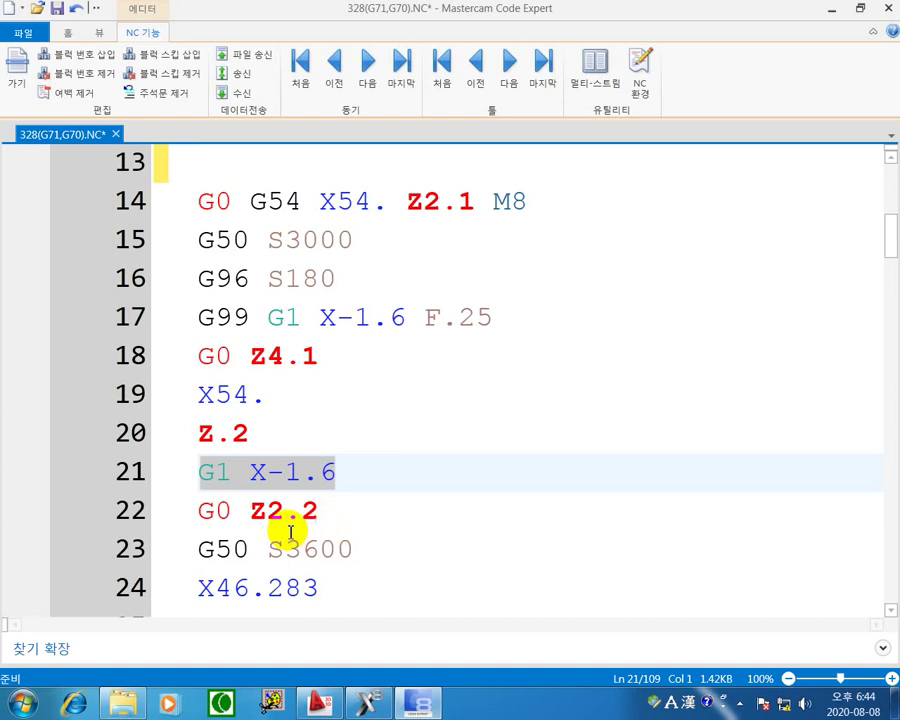
drag(197, 508, 327, 498)
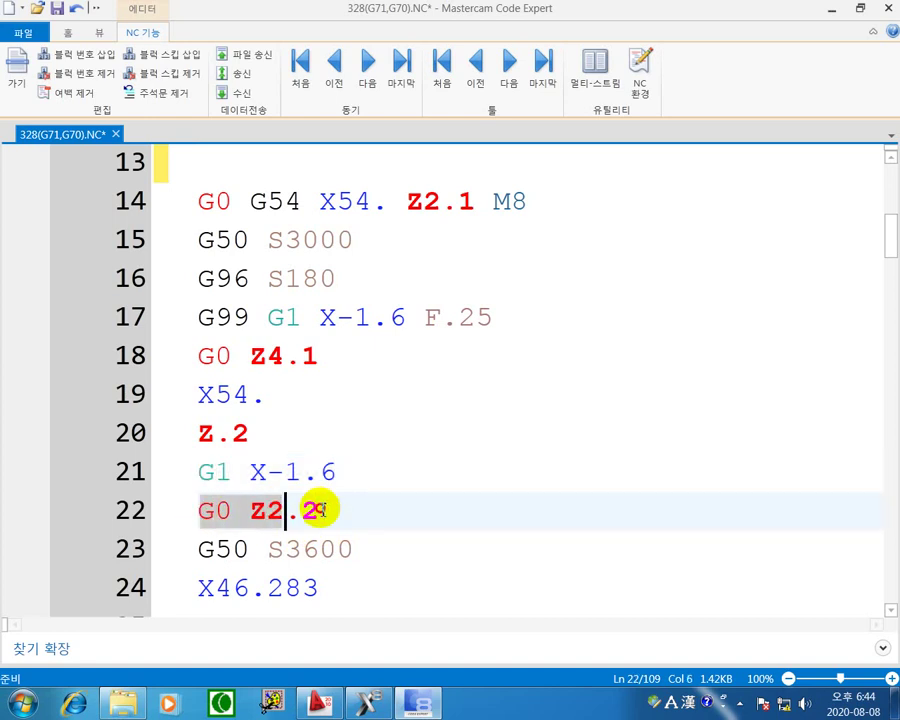
scroll(340, 496, down, 1)
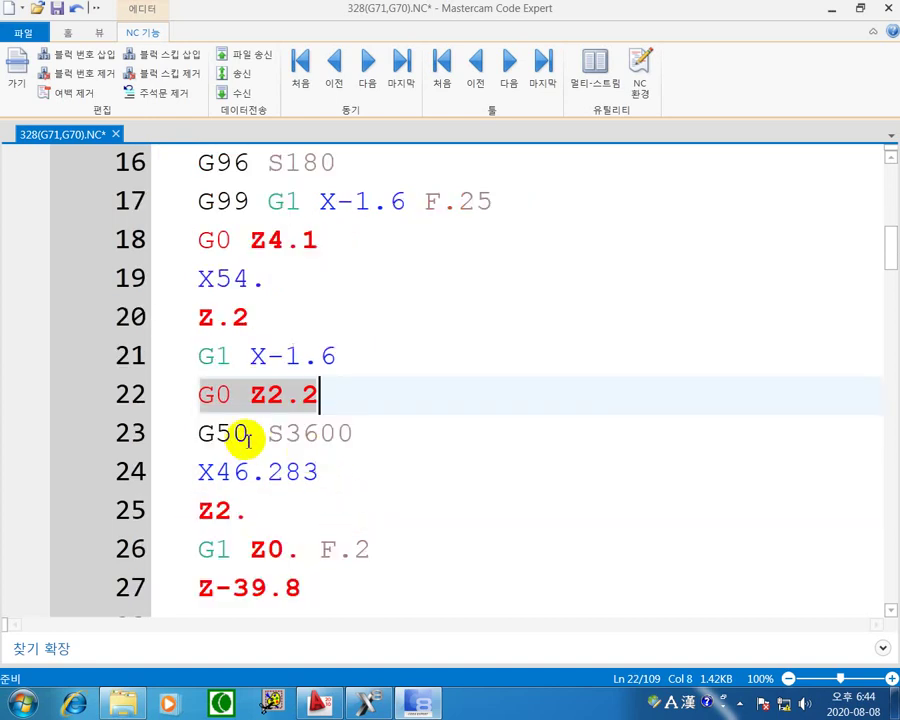
Examine the G50 maximum spindle speed on line 23 against the spindle codes following line 13.
drag(199, 434, 398, 430)
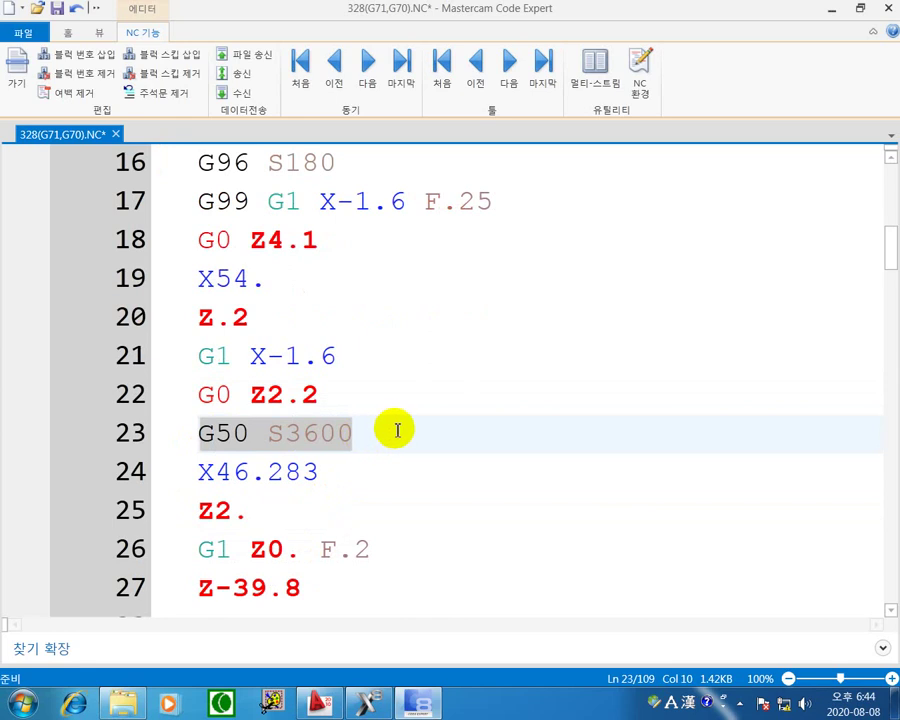
scroll(348, 400, up, 5)
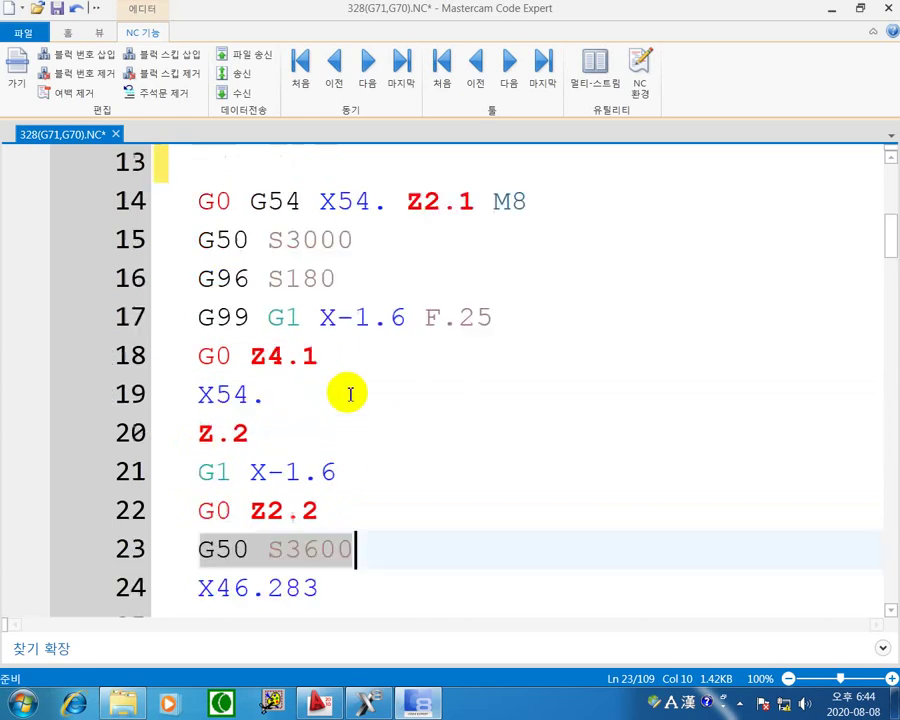
scroll(350, 440, down, 5)
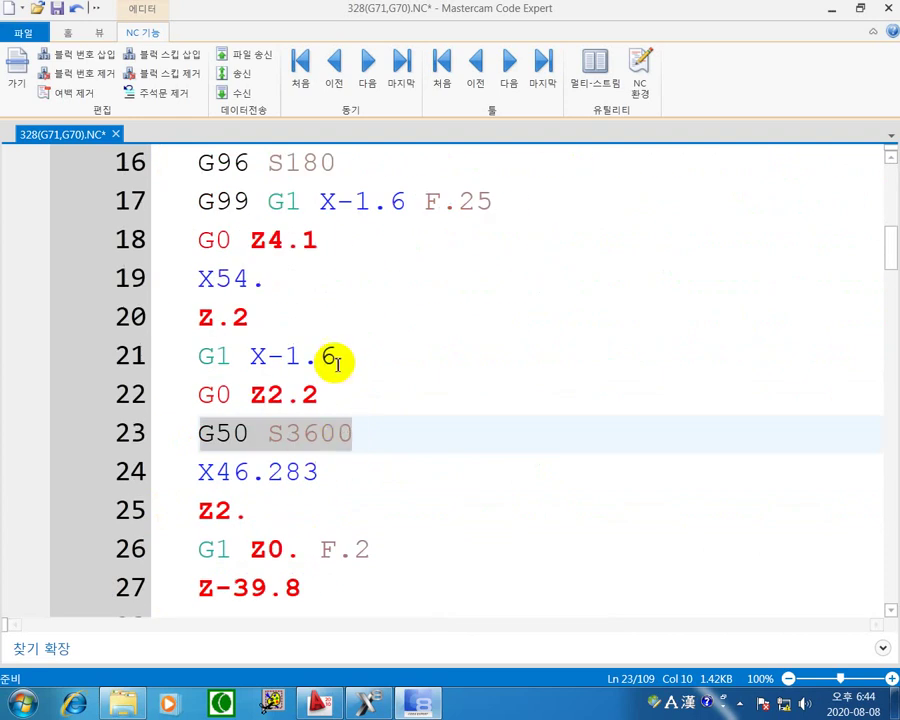
scroll(338, 364, up, 3)
click(207, 390)
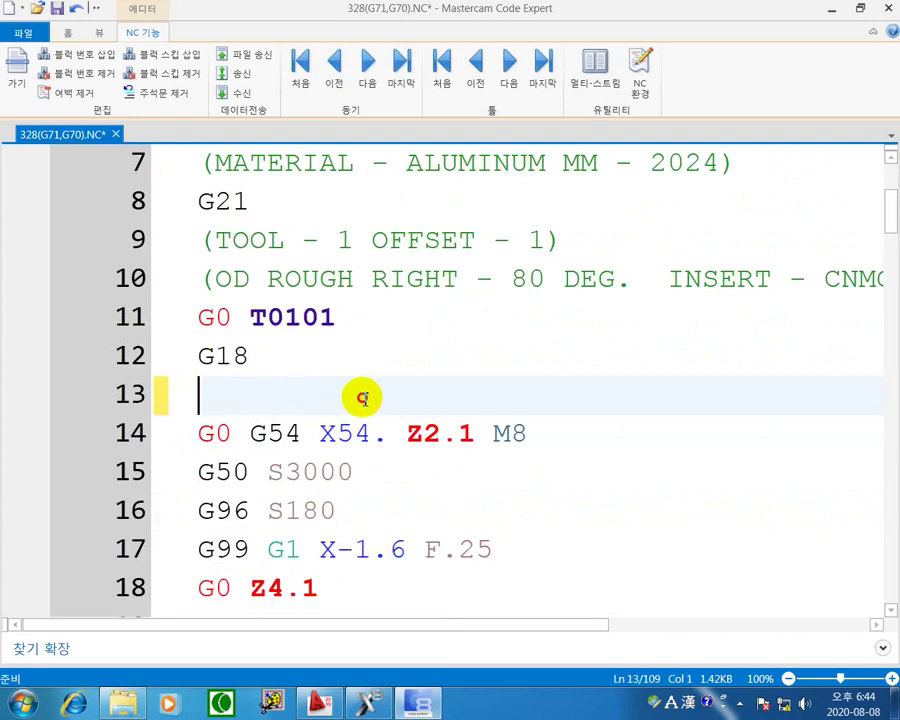
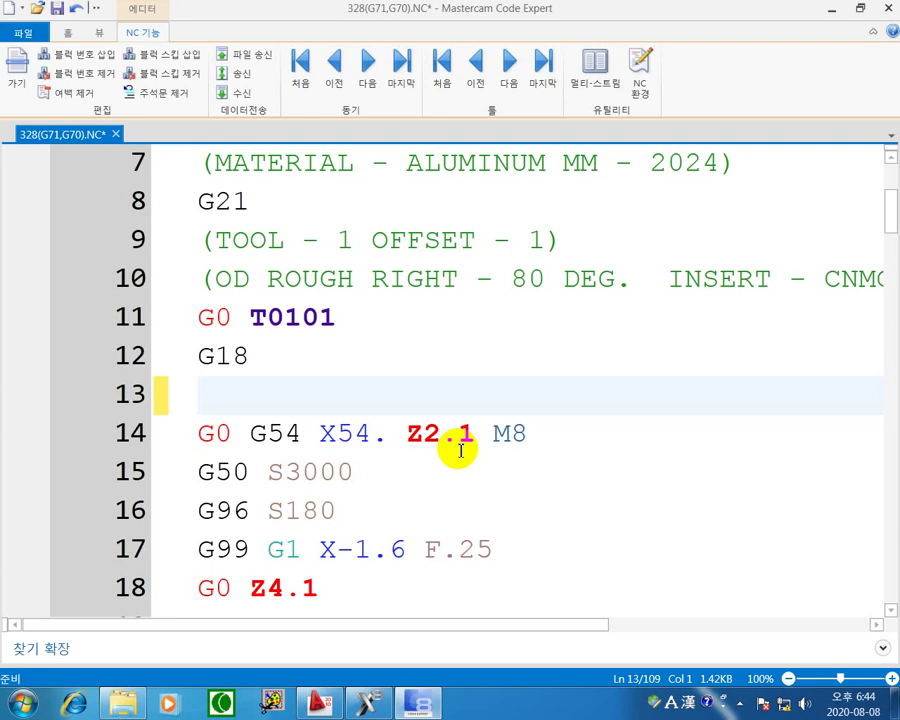
Review the facing and roughing code through line 45, returning to the tool call block.
scroll(430, 455, down, 5)
scroll(388, 436, up, 3)
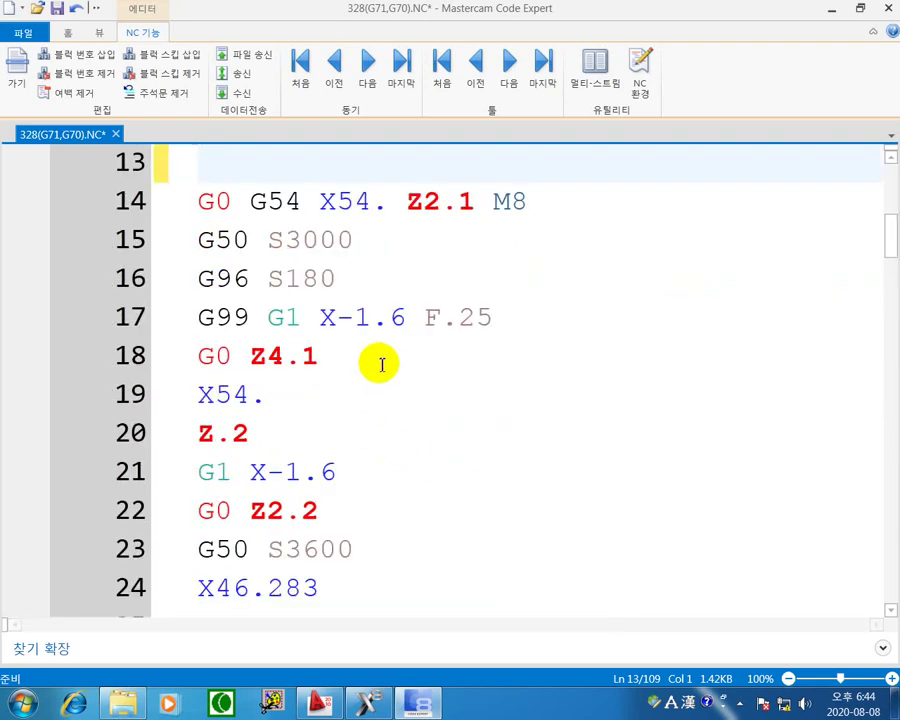
scroll(381, 362, up, 1)
scroll(400, 380, down, 4)
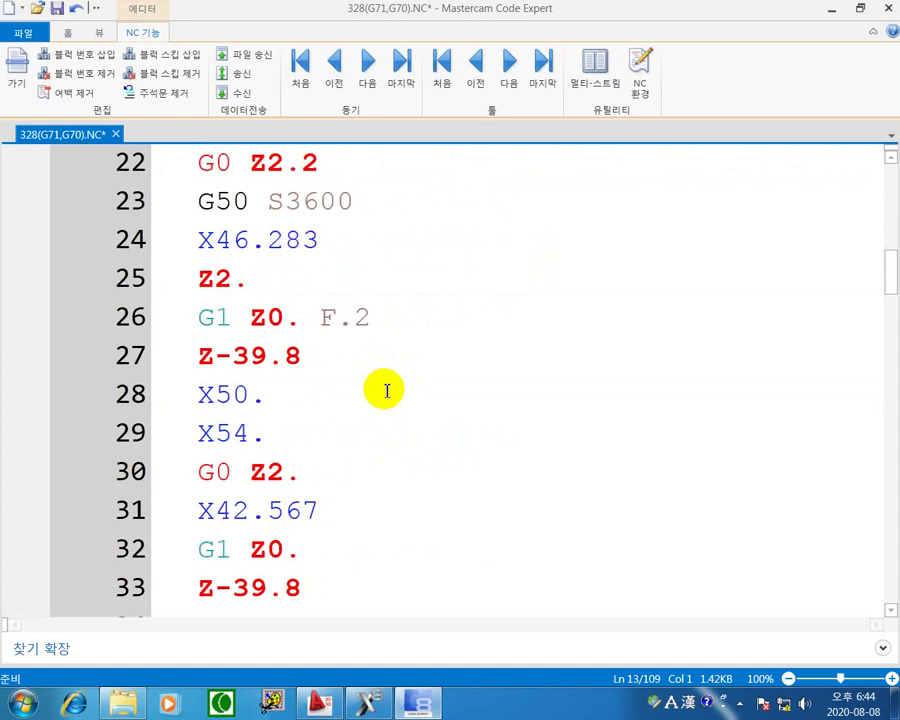
scroll(362, 433, down, 4)
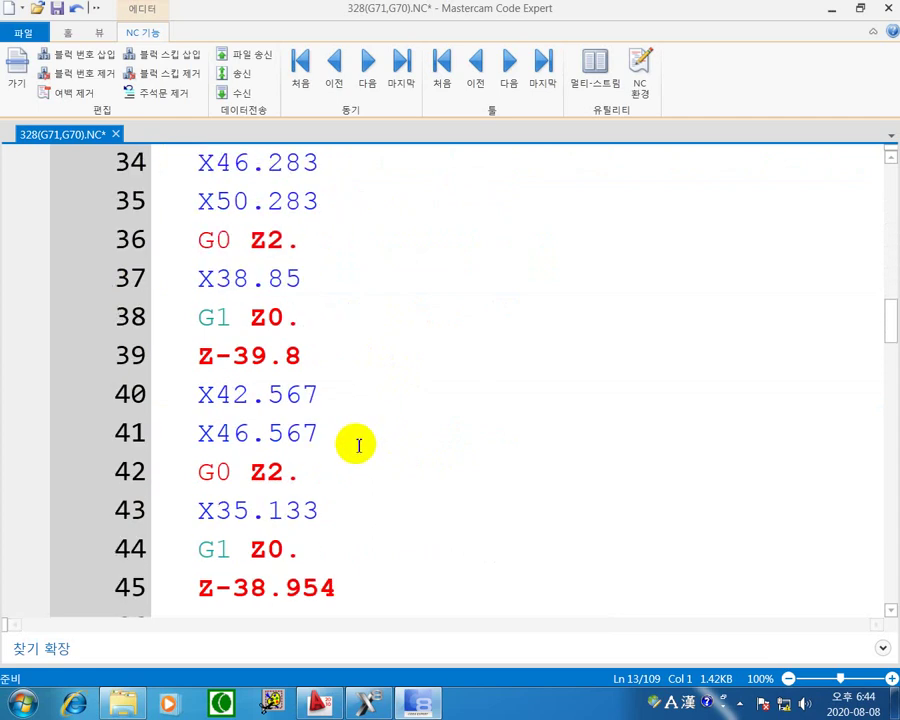
scroll(358, 445, up, 3)
scroll(352, 423, up, 5)
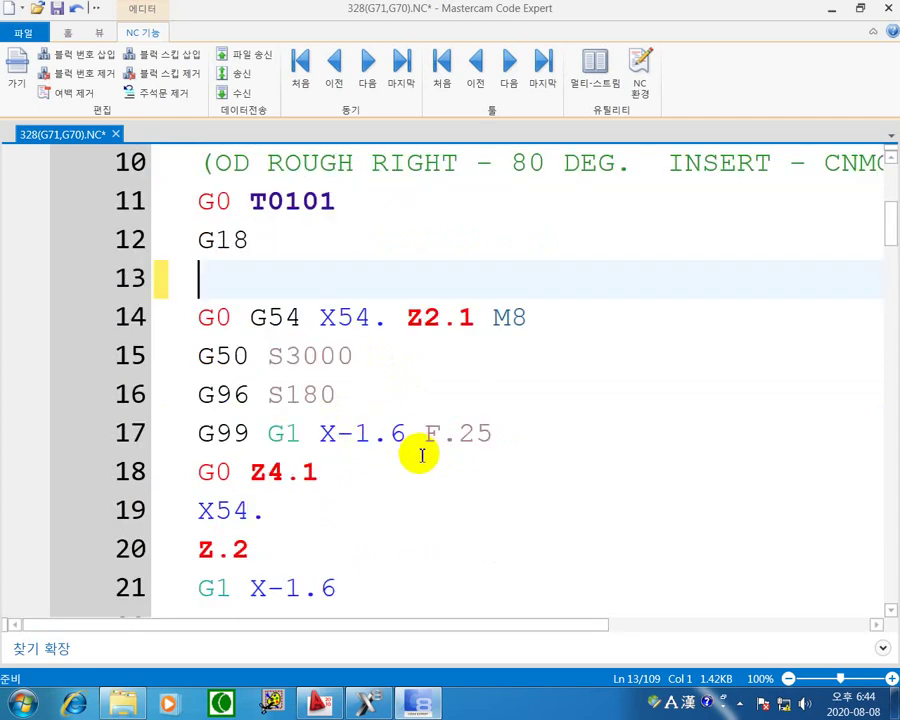
Examine the G50 block on line 23 that separates the facing moves from the roughing moves.
click(342, 481)
scroll(344, 480, down, 2)
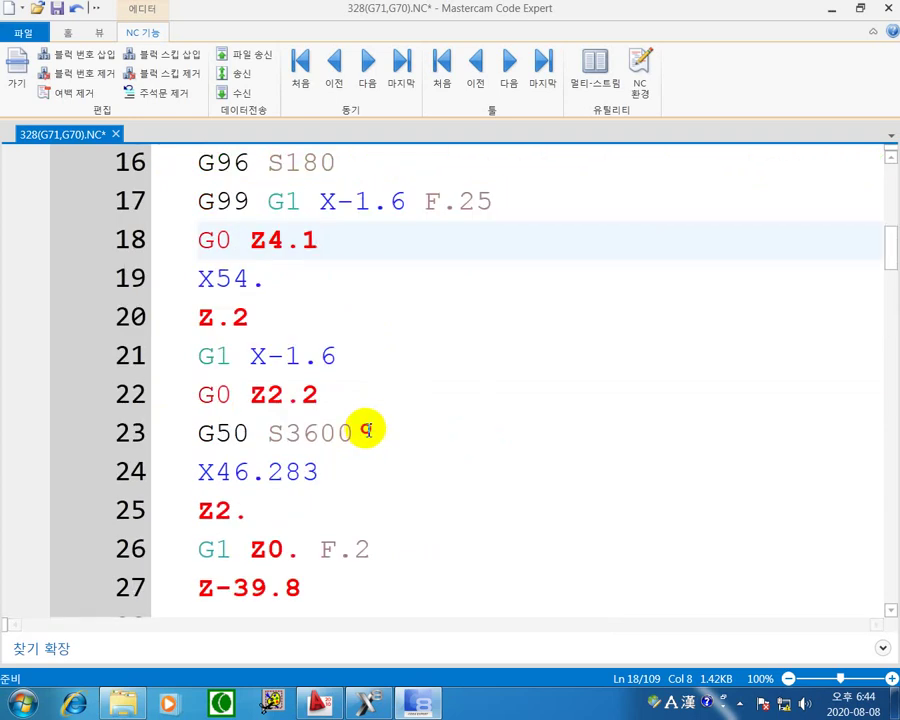
drag(357, 428, 196, 432)
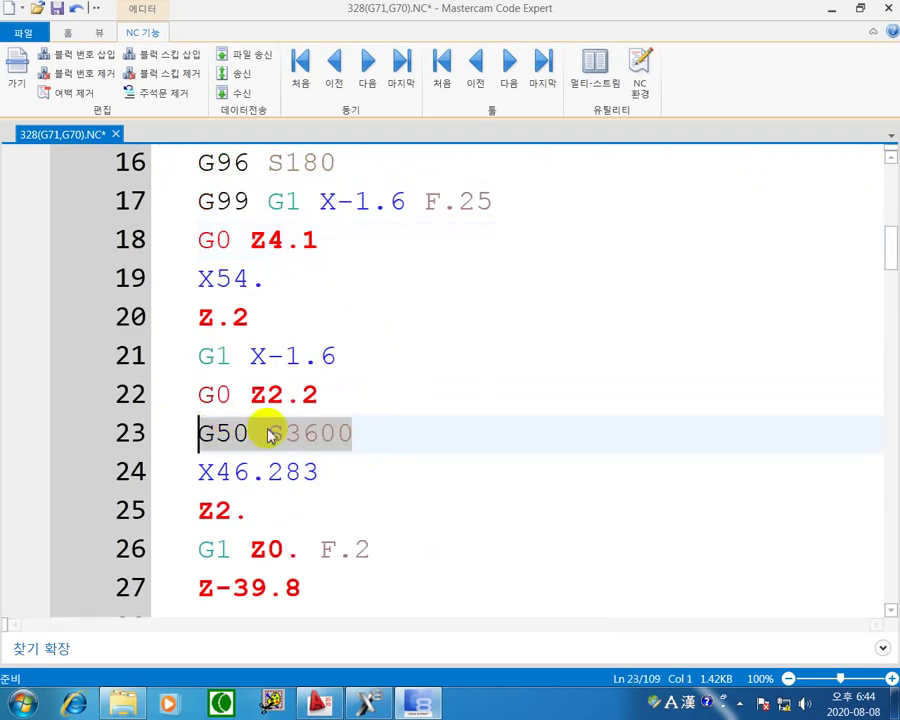
click(377, 431)
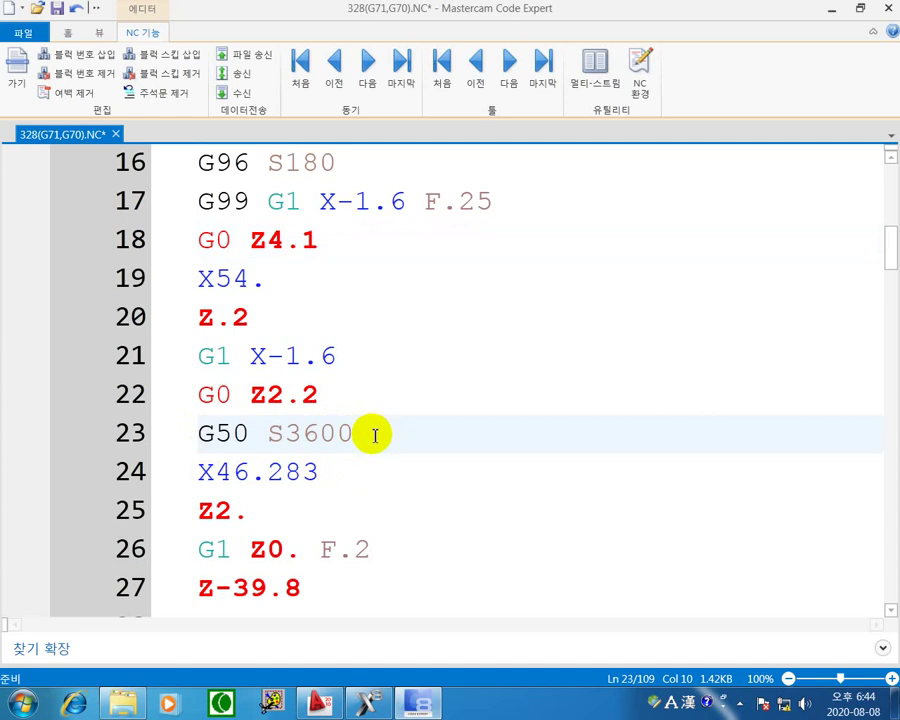
Examine the first roughing pass from the line 24 X position through the line 27 Z cut to the line 28 X move.
scroll(372, 434, down, 1)
click(342, 369)
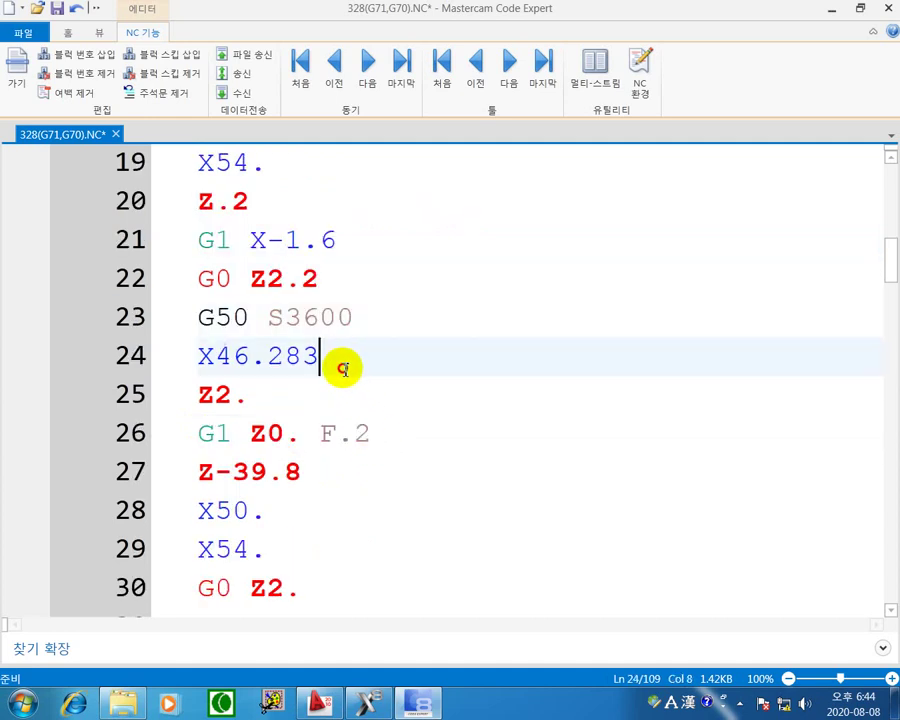
drag(342, 369, 132, 356)
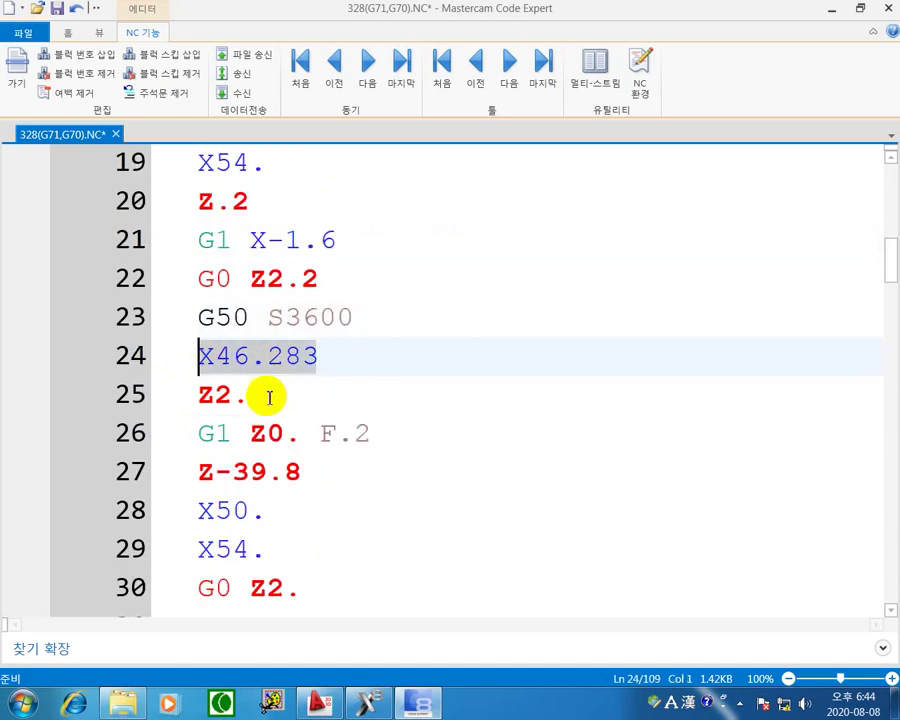
drag(269, 398, 161, 396)
drag(400, 426, 201, 432)
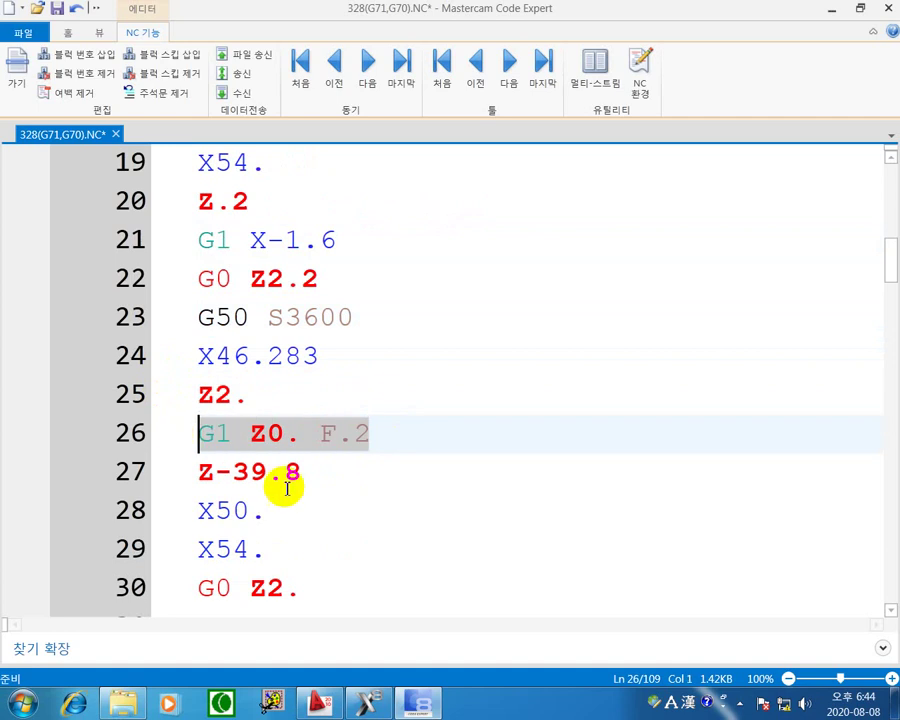
drag(305, 472, 197, 472)
drag(270, 510, 197, 508)
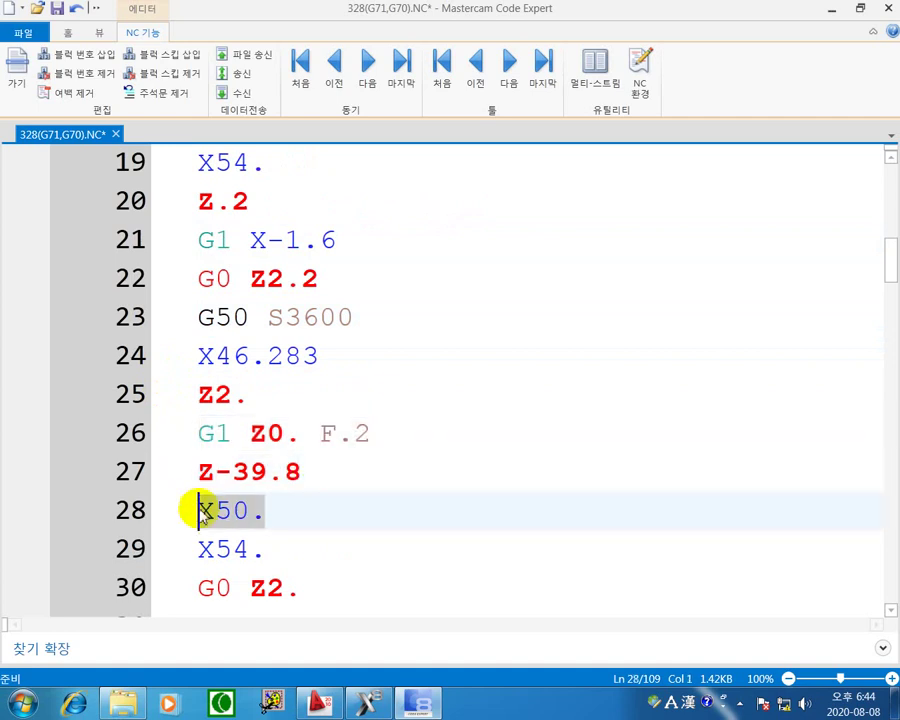
Skim the roughing code down to the G3 arc on line 54, then locate the roughing start at line 23.
scroll(225, 532, down, 8)
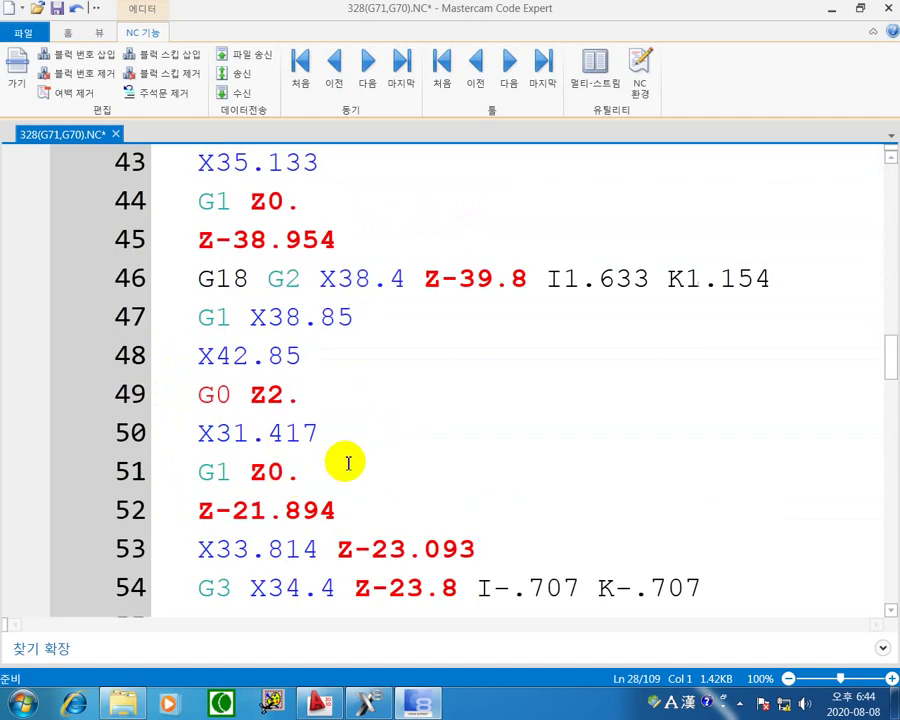
scroll(348, 462, up, 10)
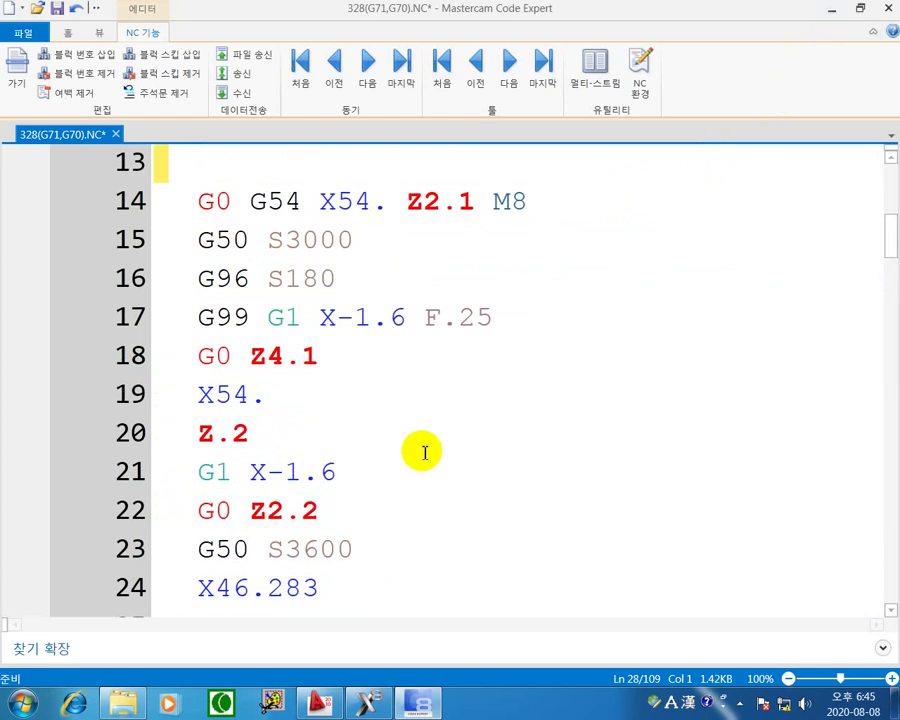
drag(378, 550, 176, 530)
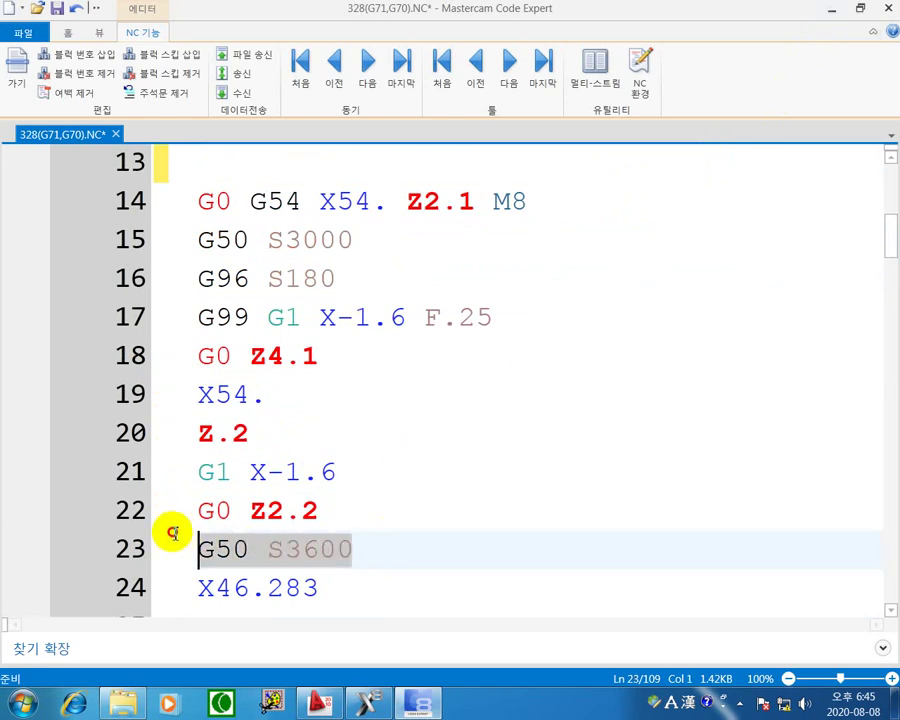
Trace the first roughing pass block by block from the line 24 X position to the line 29 X exit.
scroll(387, 546, down, 1)
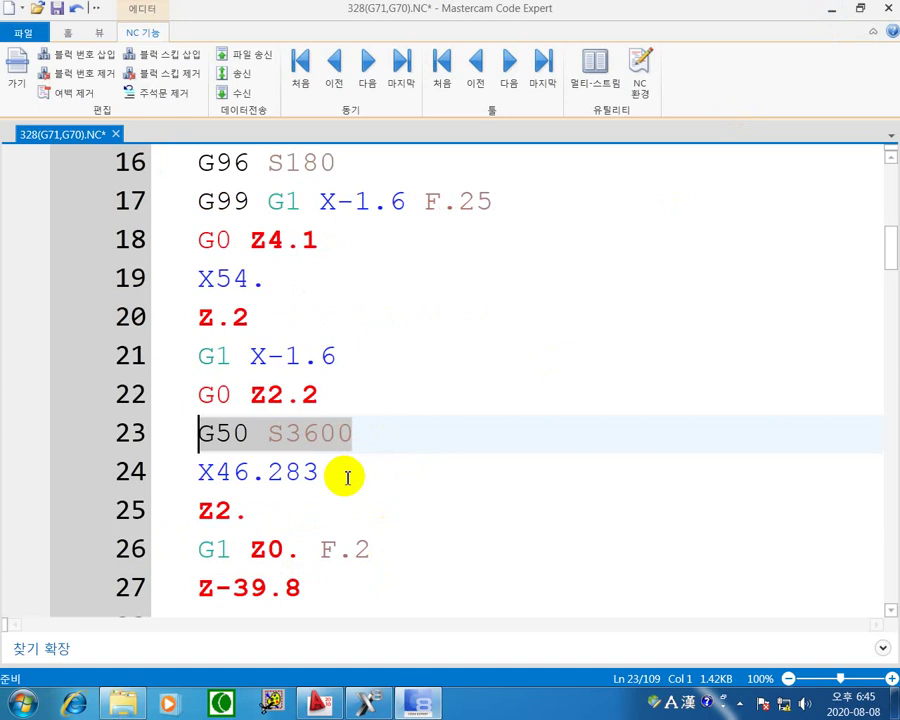
drag(340, 472, 167, 466)
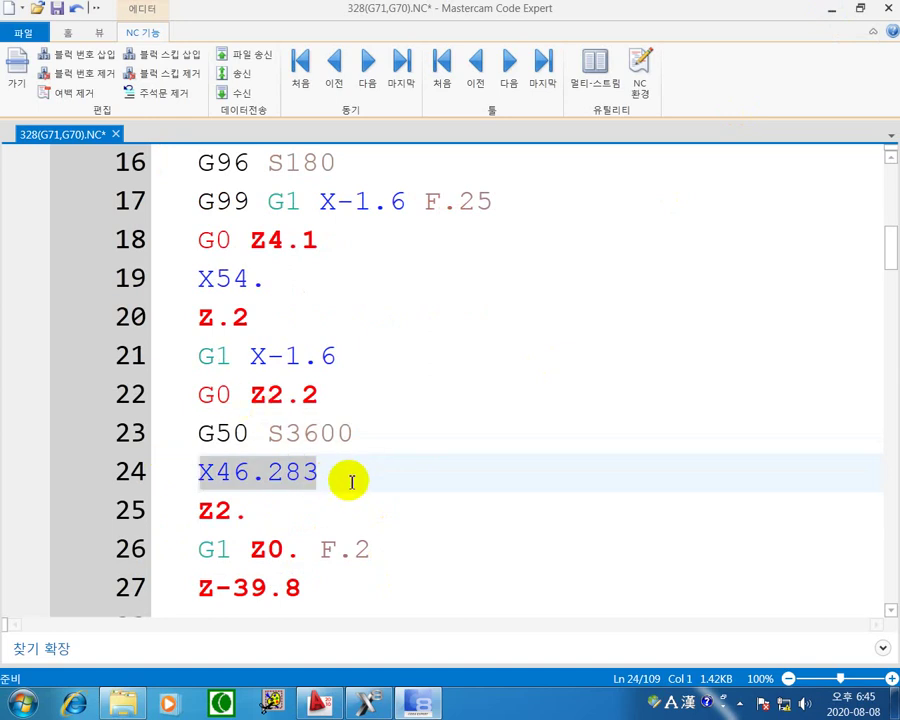
drag(266, 510, 213, 512)
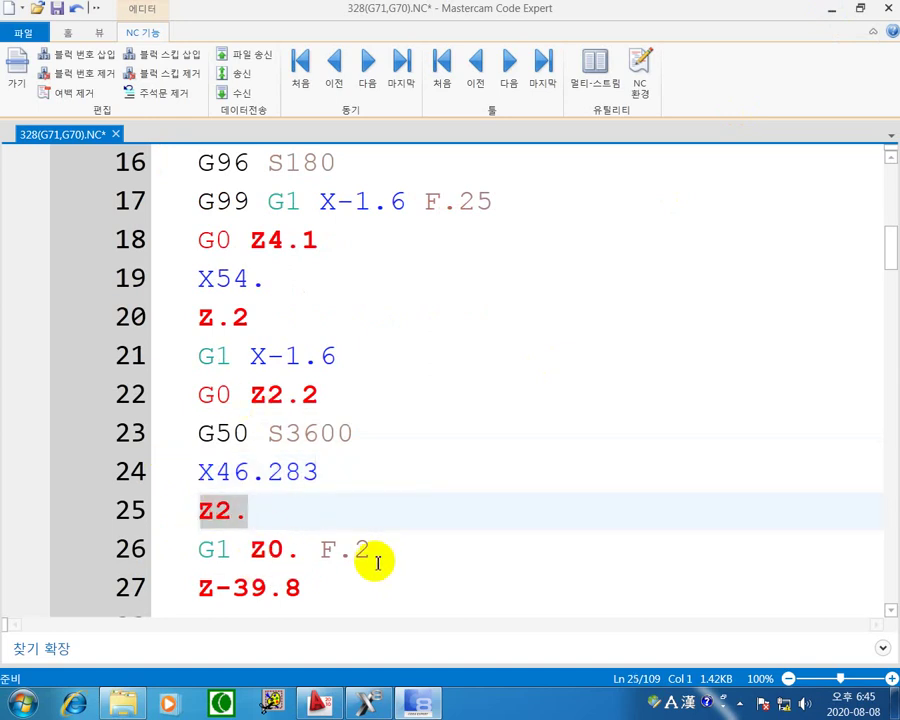
drag(370, 549, 190, 548)
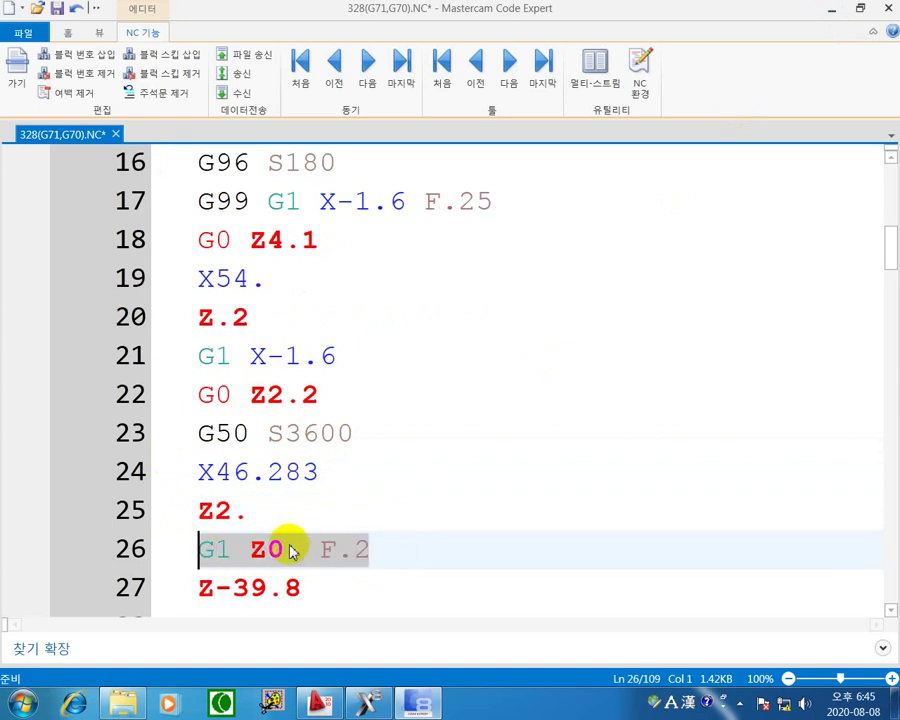
scroll(305, 589, down, 2)
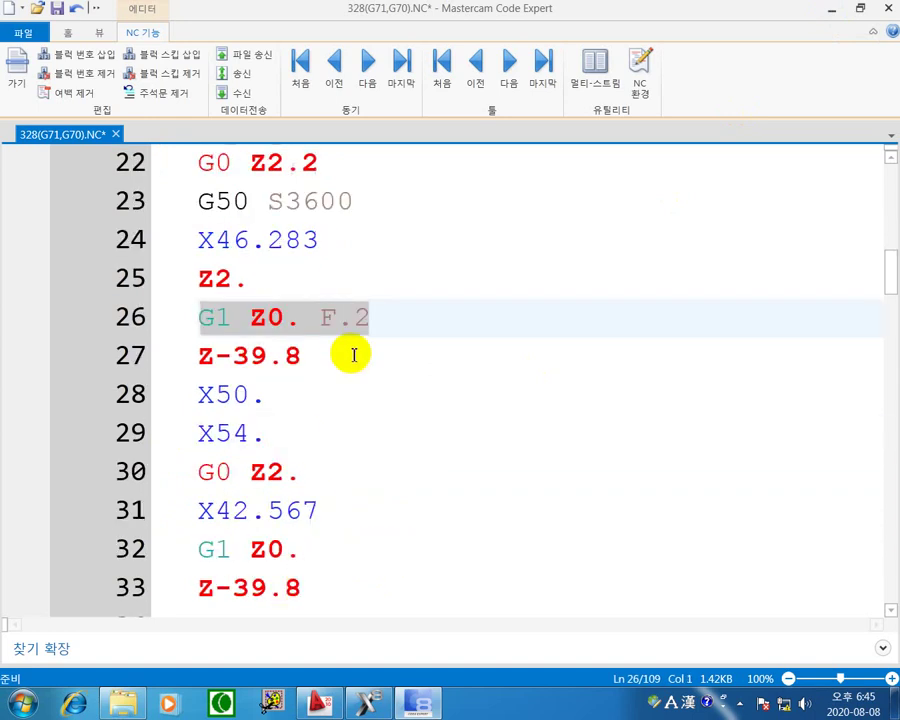
drag(332, 366, 178, 357)
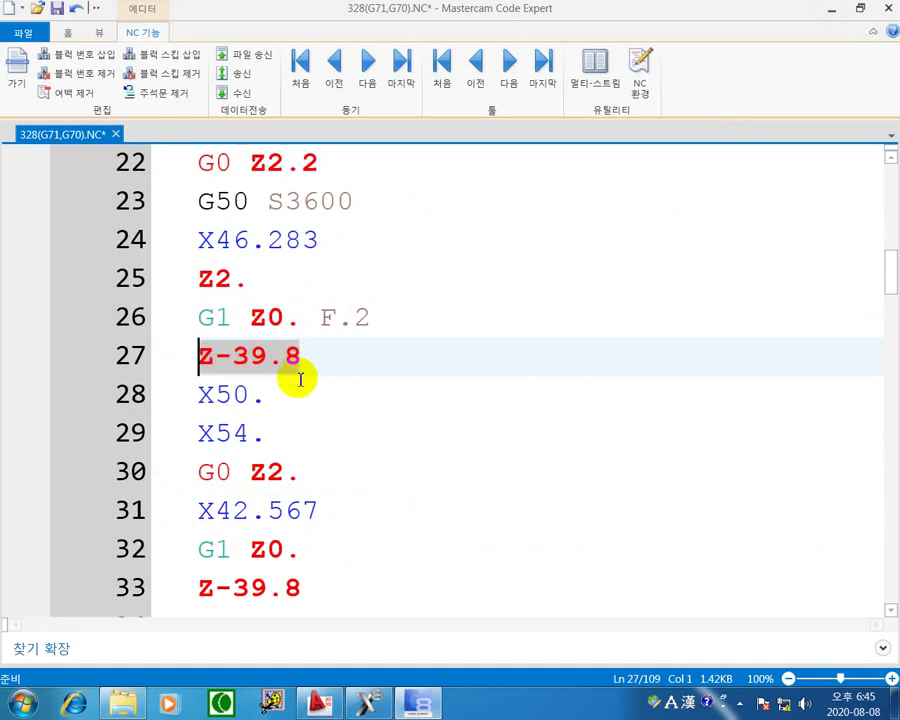
drag(281, 400, 193, 394)
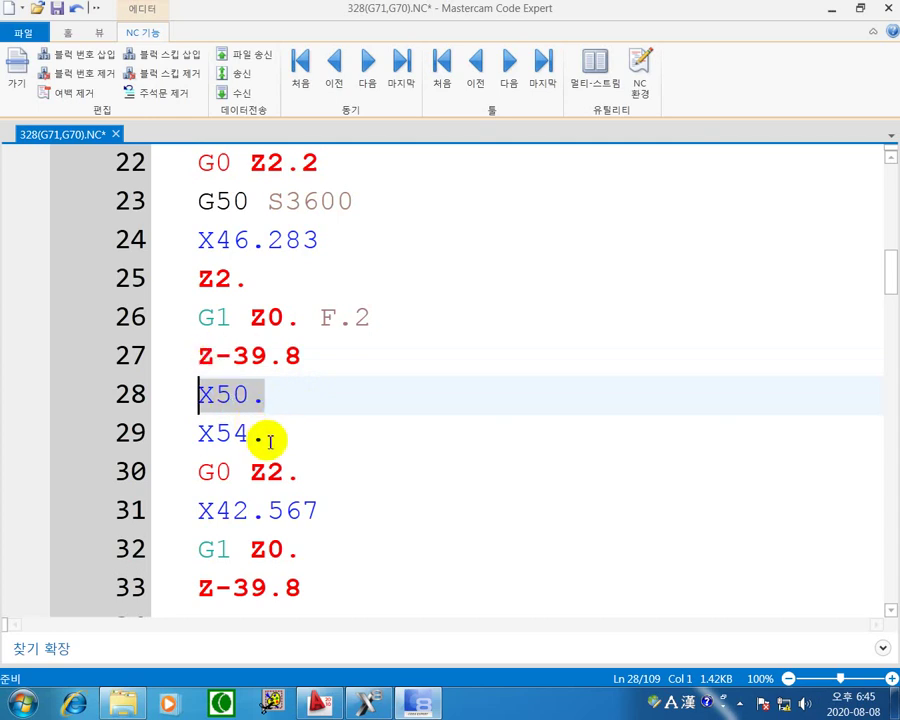
drag(267, 436, 198, 434)
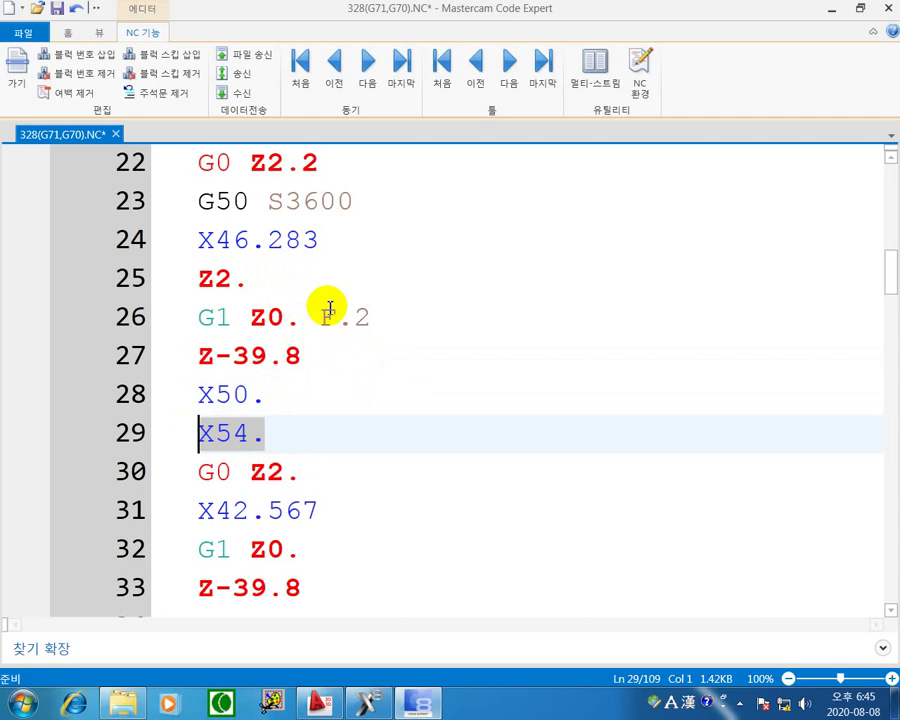
Review the first roughing pass again from the line 25 approach through the X exits to the line 30 rapid return.
click(176, 278)
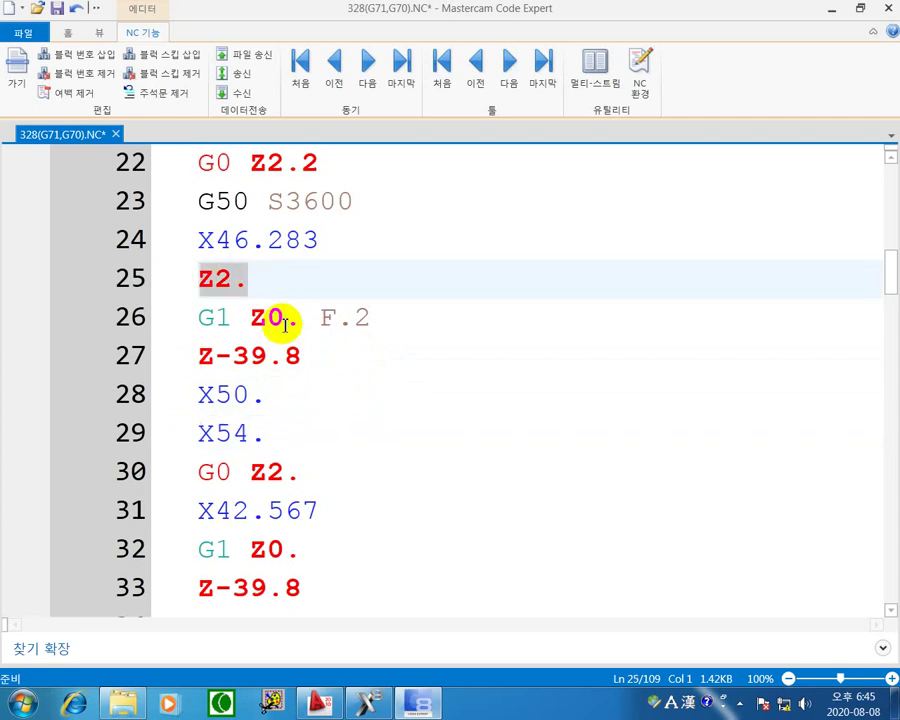
click(255, 316)
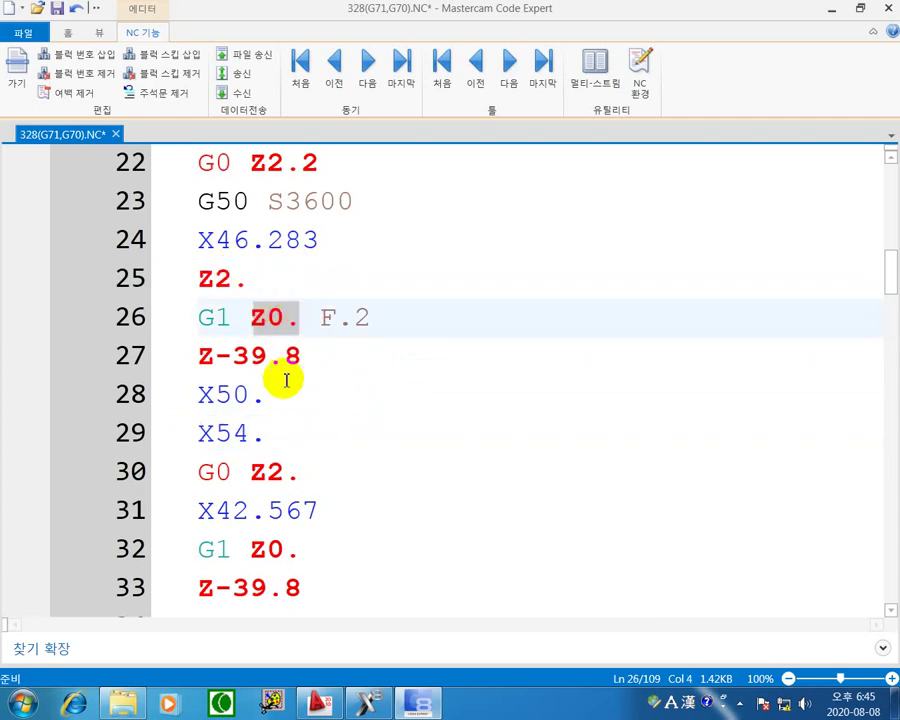
click(191, 390)
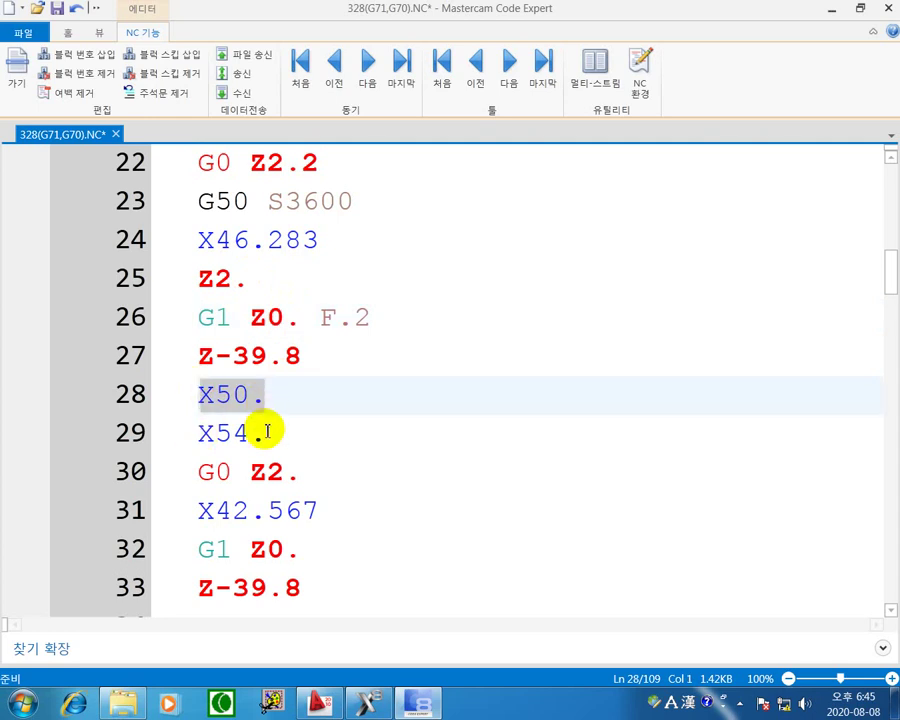
drag(266, 426, 190, 424)
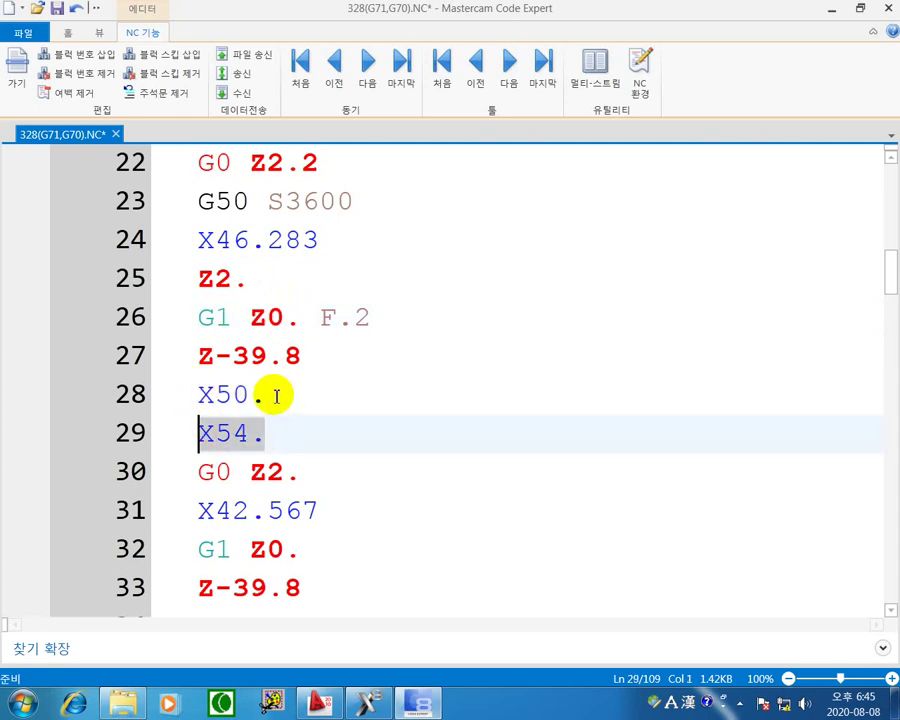
drag(266, 394, 196, 392)
drag(264, 432, 190, 428)
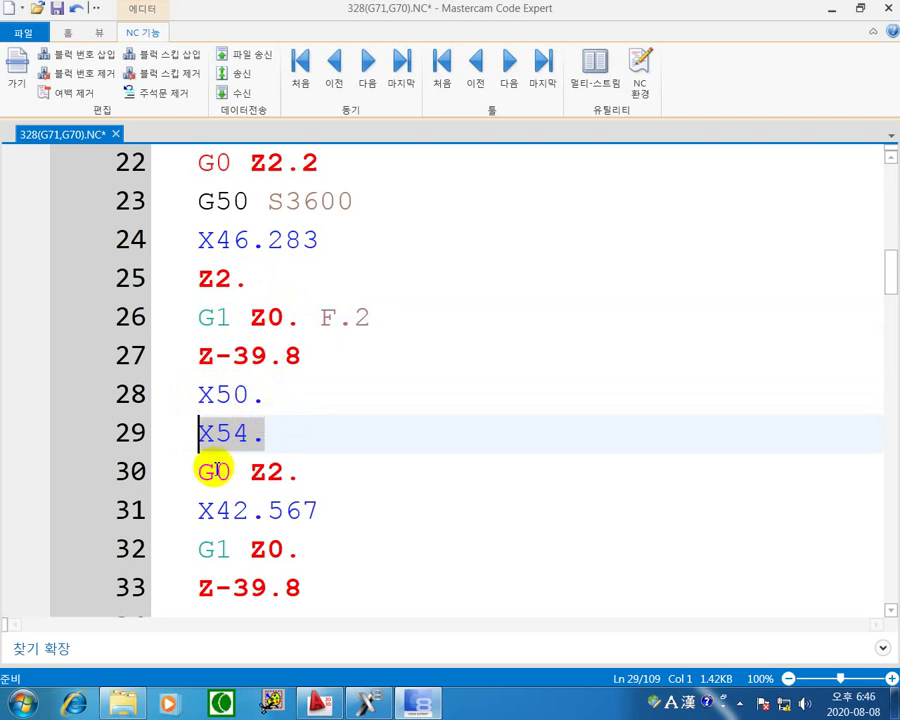
drag(199, 471, 297, 469)
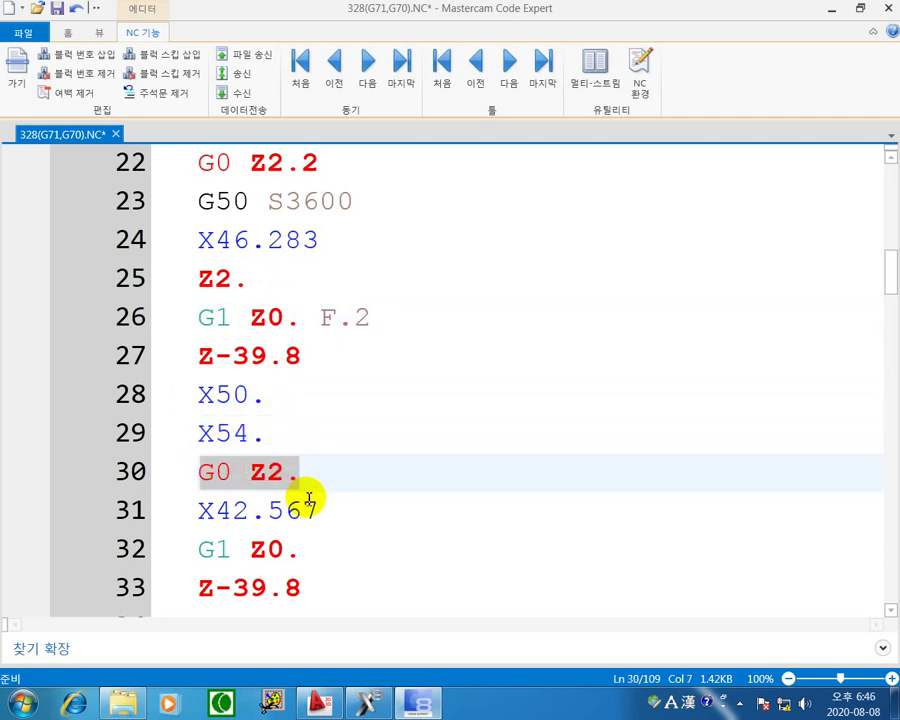
Trace the second roughing pass from the line 31 X position through the line 33 Z cut to the line 35 X exit.
drag(328, 510, 199, 508)
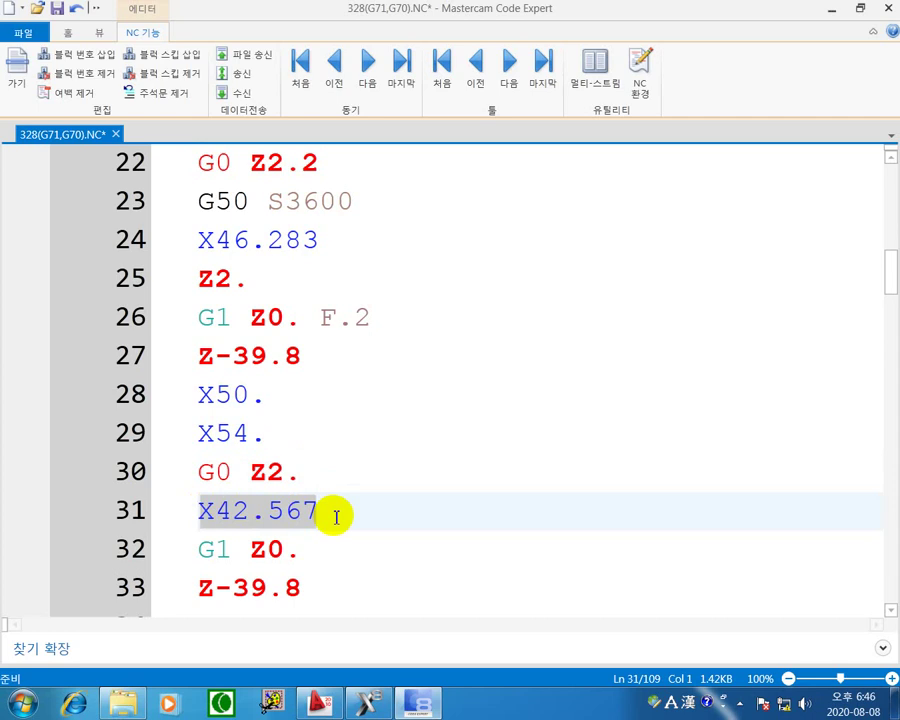
scroll(337, 516, down, 1)
drag(326, 432, 180, 424)
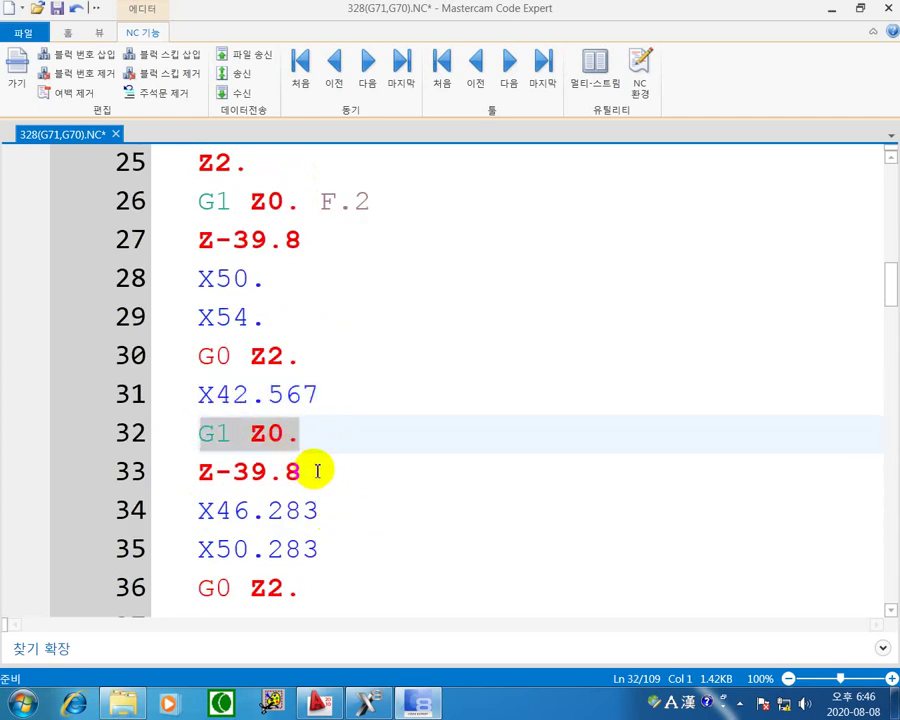
drag(314, 466, 194, 482)
drag(318, 510, 198, 512)
click(318, 548)
drag(318, 548, 198, 510)
Skim the remaining roughing code down to the M30 program end and back up to the arc moves around line 54.
scroll(266, 556, down, 4)
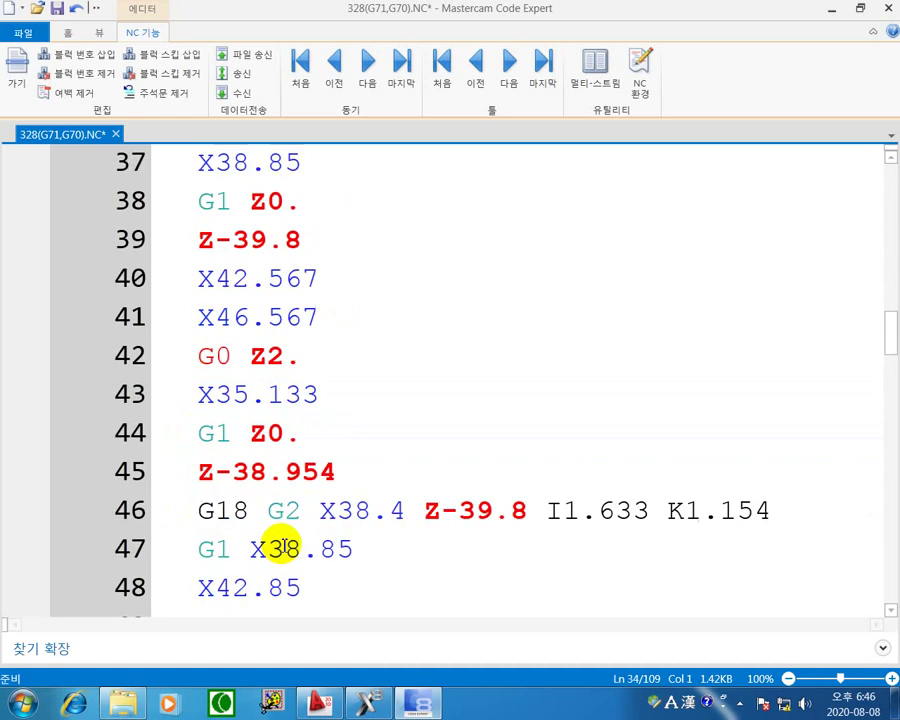
scroll(324, 436, down, 4)
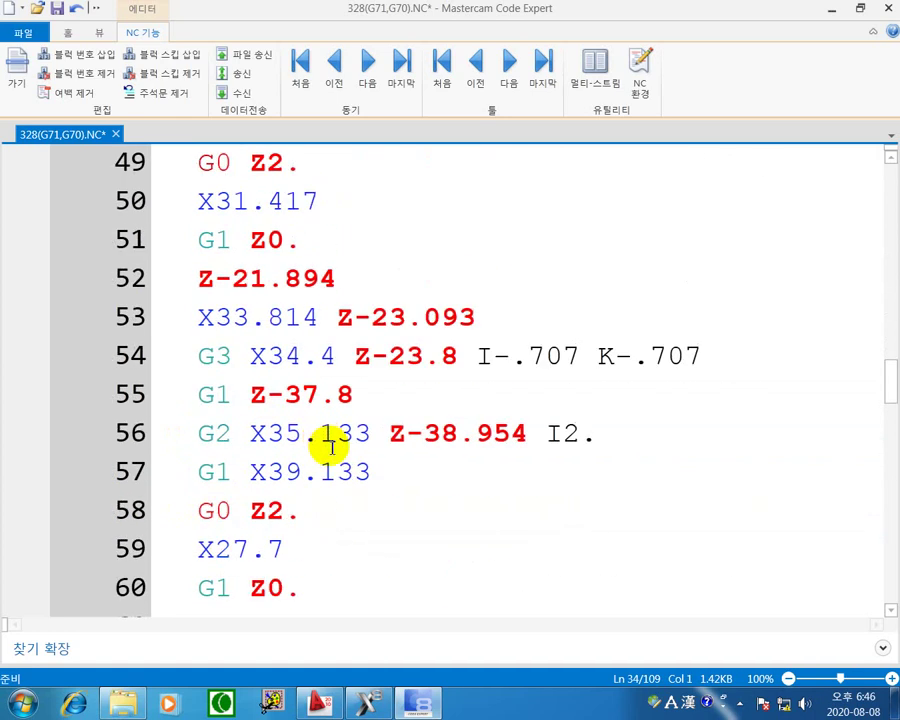
scroll(330, 447, down, 14)
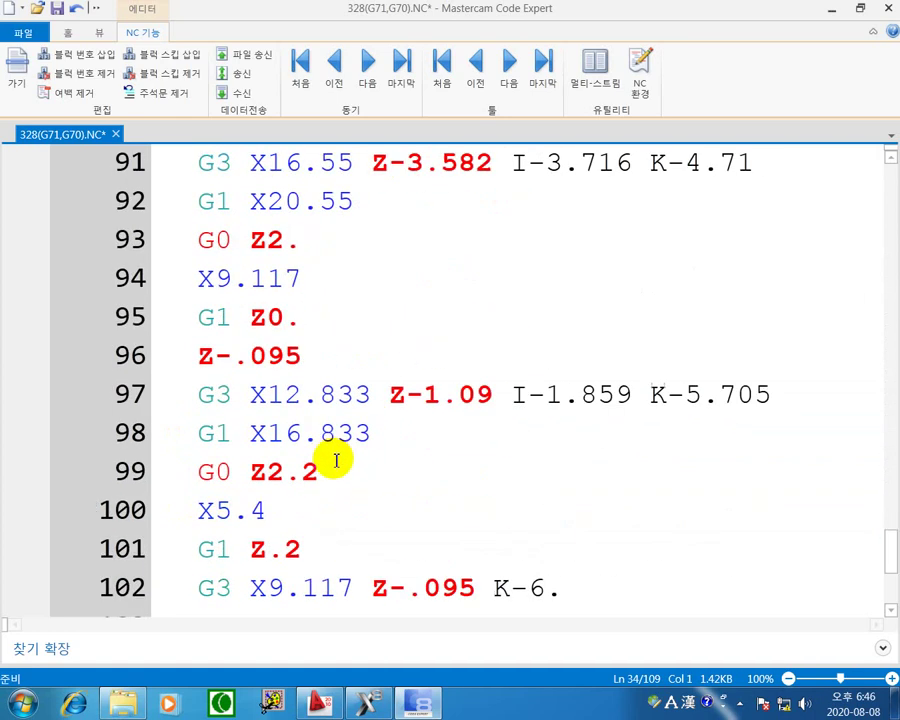
scroll(340, 470, down, 3)
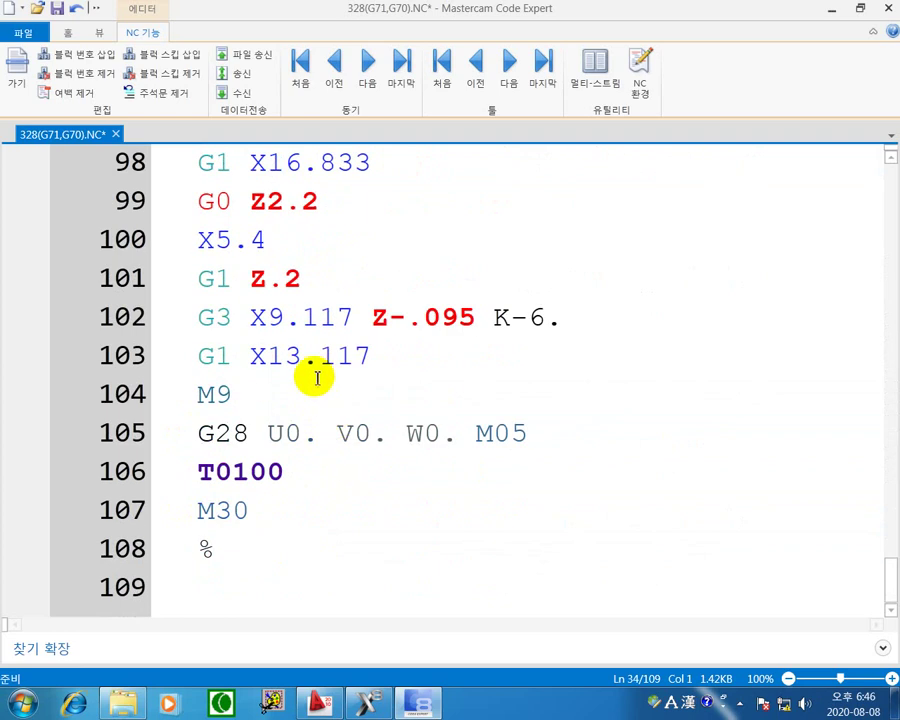
scroll(308, 370, up, 12)
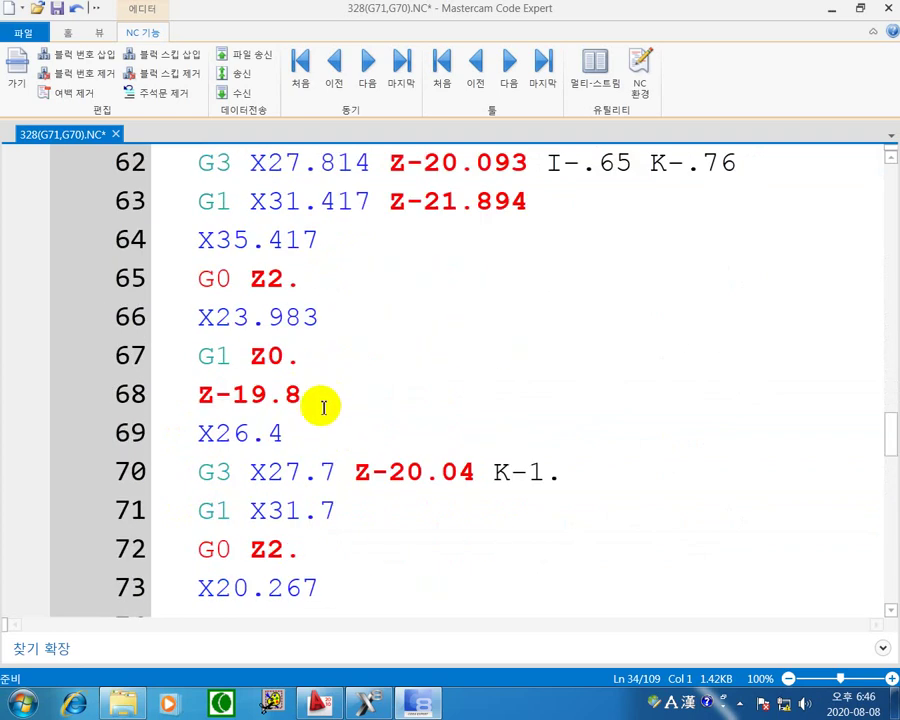
scroll(322, 406, up, 12)
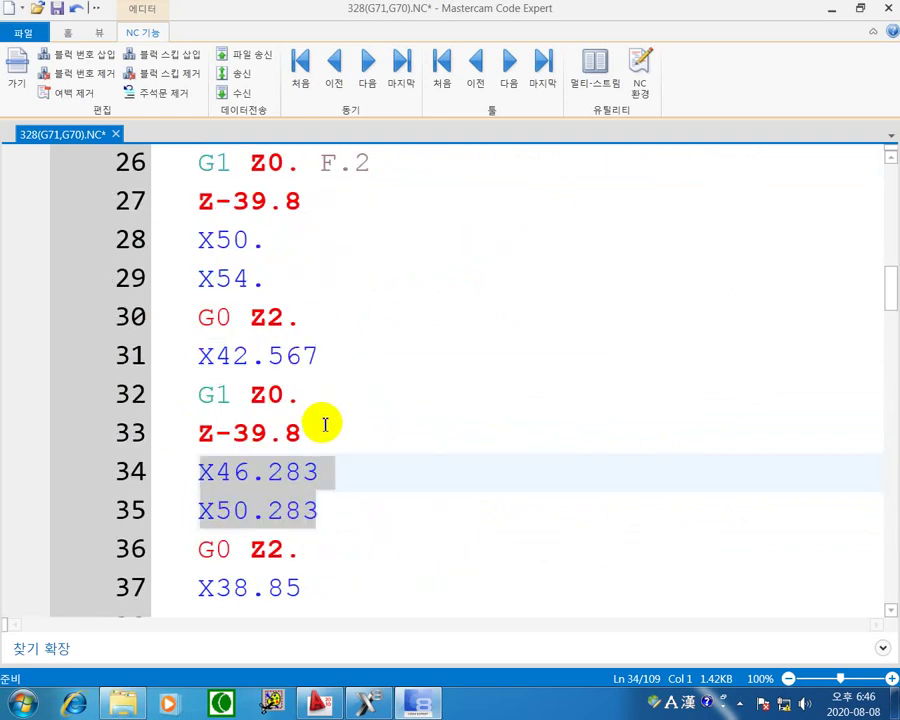
scroll(325, 425, down, 7)
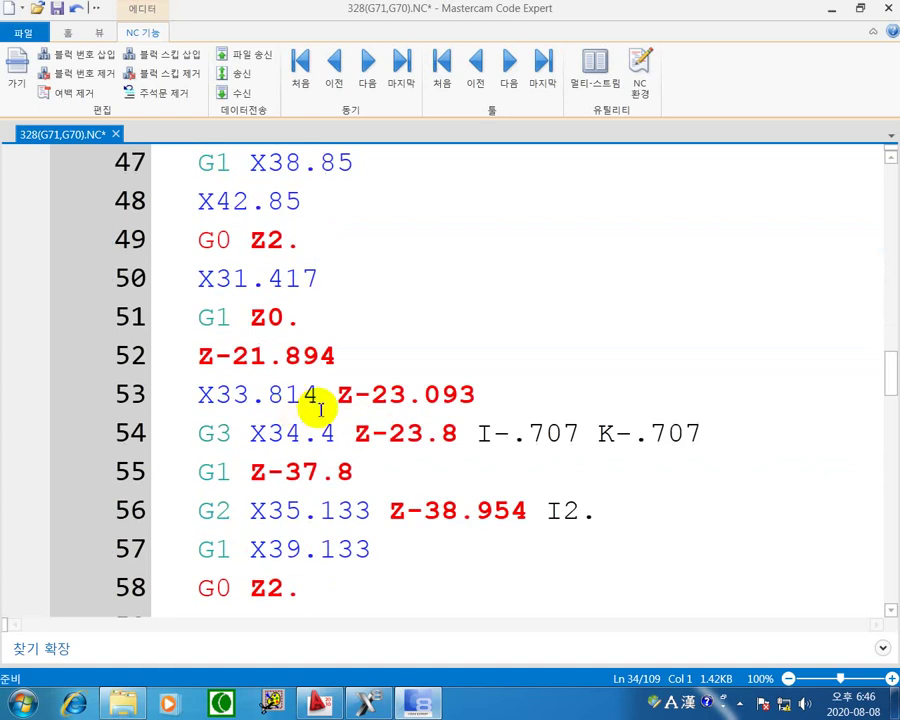
Switch to Mastercam and examine the quick rough toolpath along the part's shoulder fillets, chamfer and rounded front end.
click(826, 10)
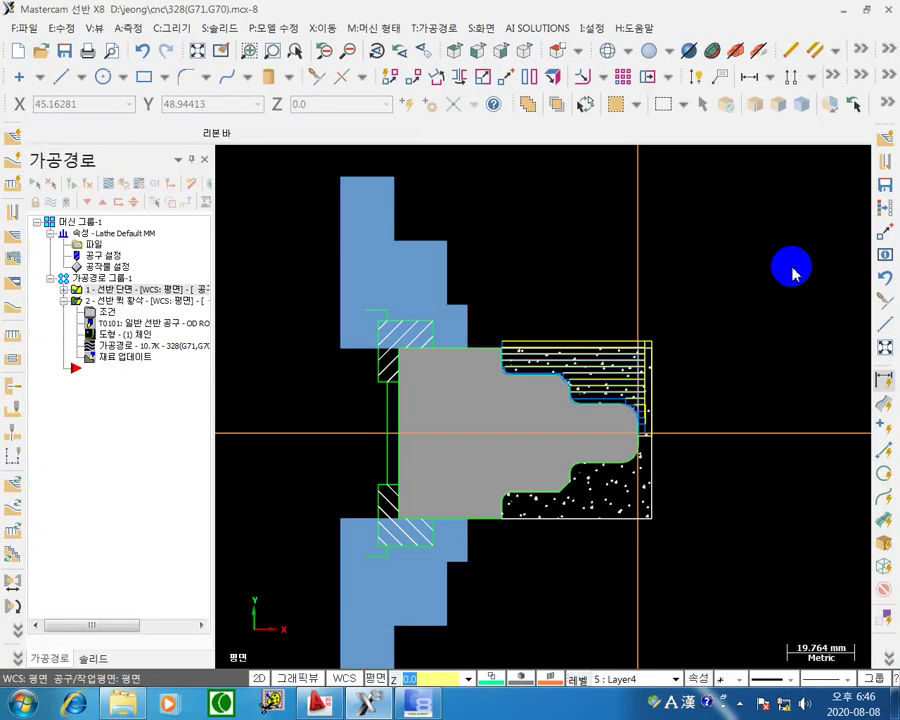
scroll(624, 380, up, 2)
scroll(622, 375, up, 3)
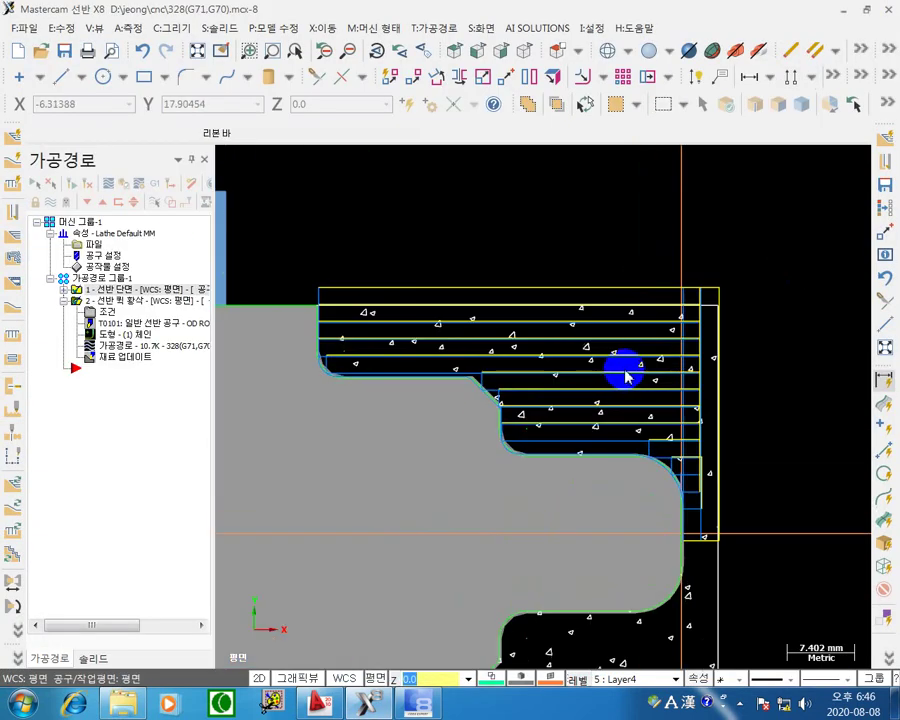
scroll(406, 568, down, 1)
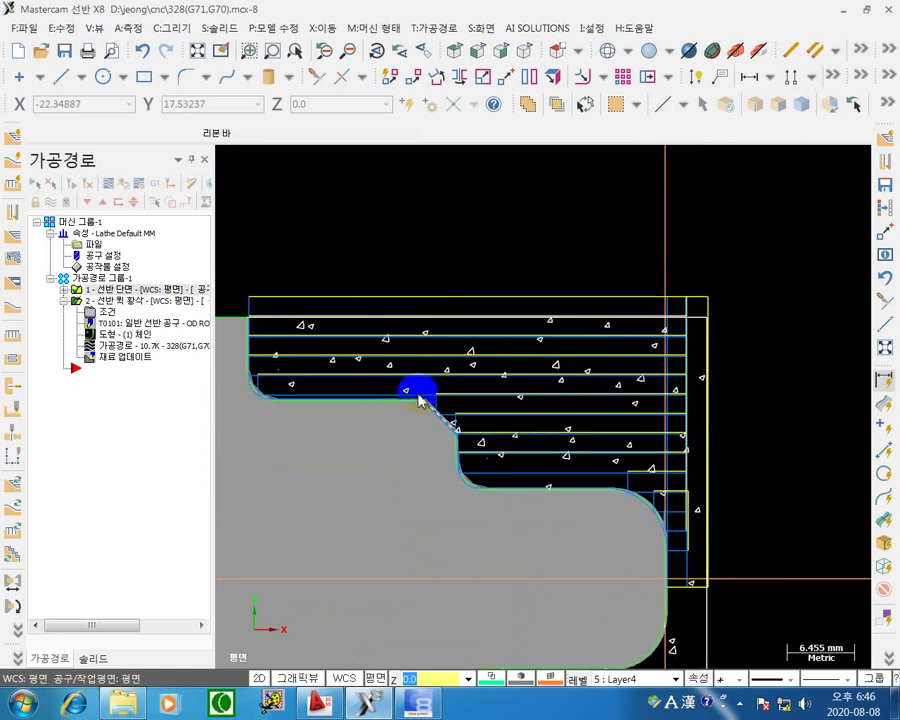
scroll(310, 422, up, 5)
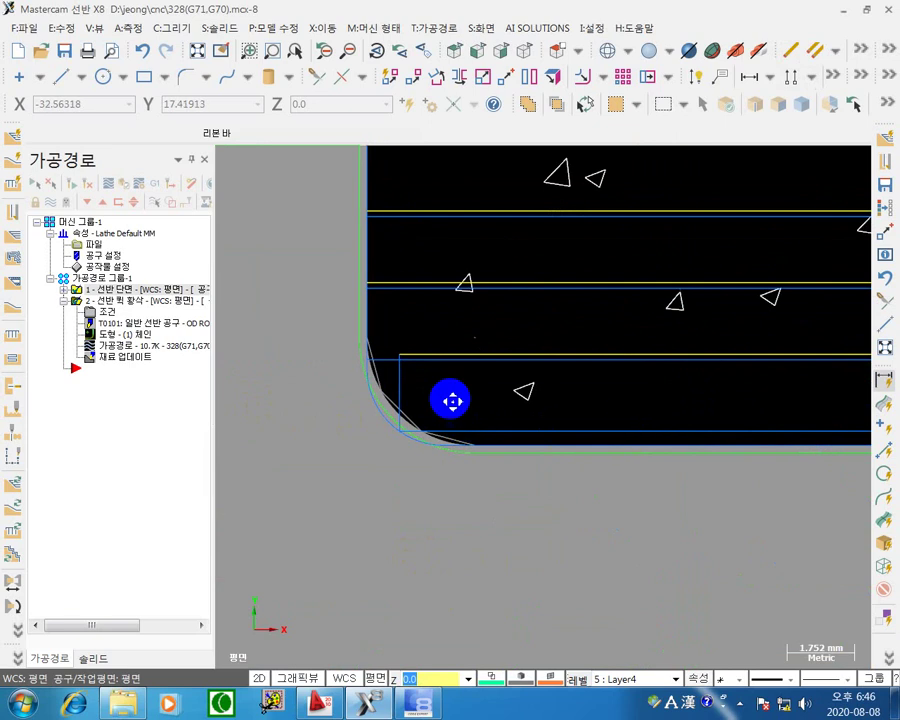
scroll(480, 436, down, 3)
middle_drag(585, 445, 427, 355)
scroll(642, 448, down, 3)
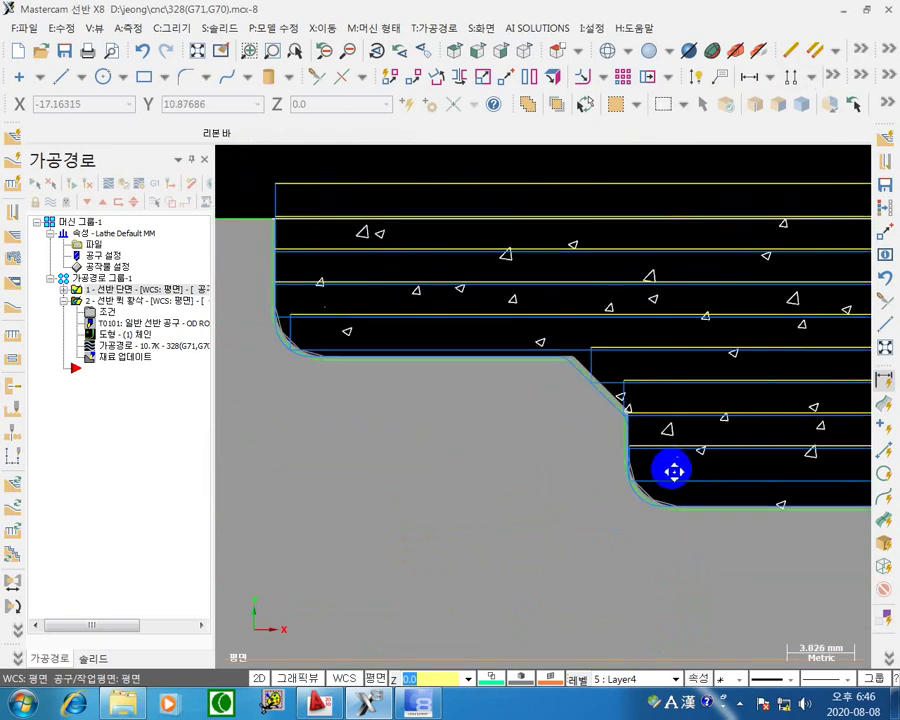
middle_drag(588, 466, 431, 451)
scroll(689, 488, down, 2)
scroll(689, 488, down, 1)
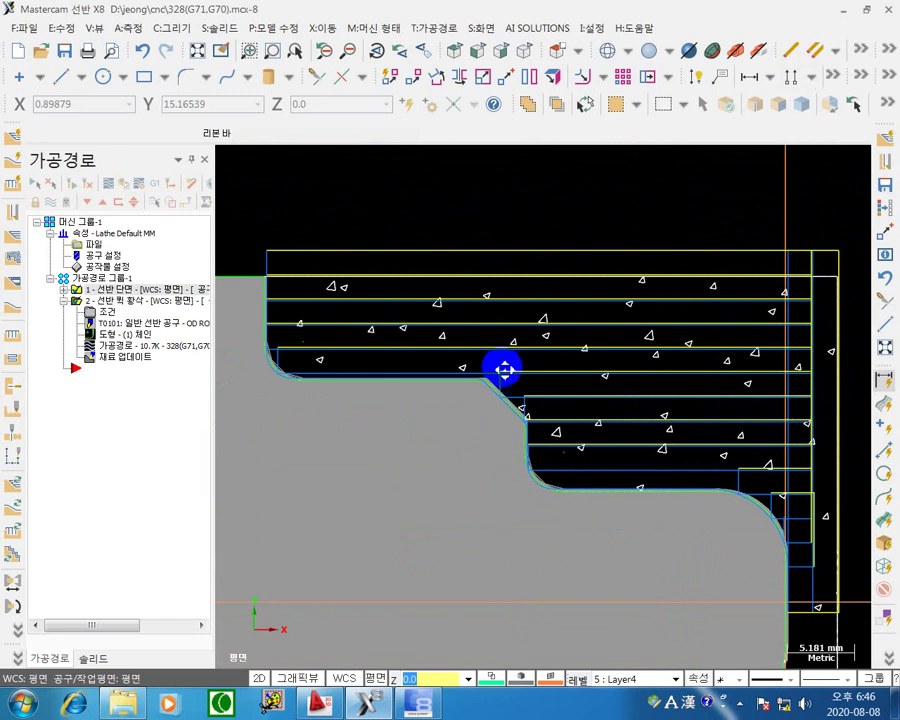
scroll(508, 350, down, 2)
middle_drag(543, 390, 683, 337)
scroll(570, 324, down, 3)
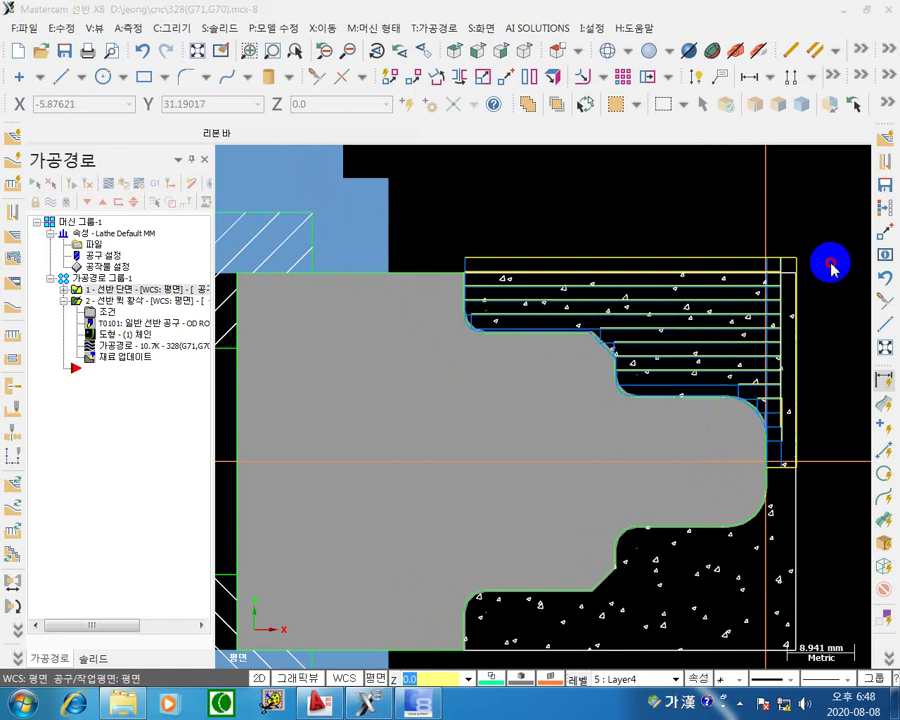
scroll(707, 382, up, 5)
scroll(661, 430, down, 6)
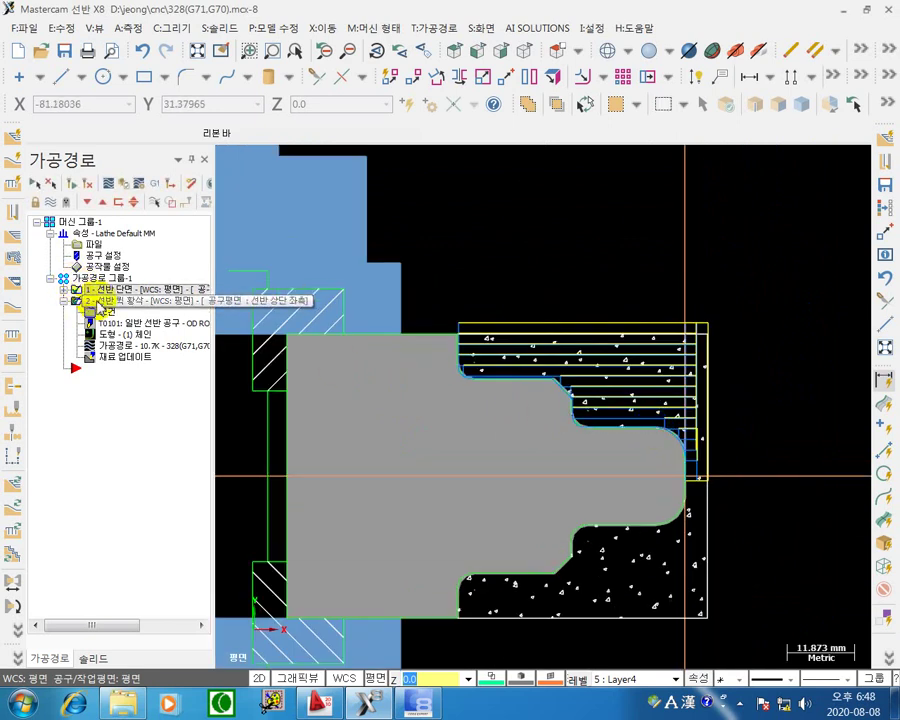
Toggle the display of all toolpaths off and back on.
click(613, 268)
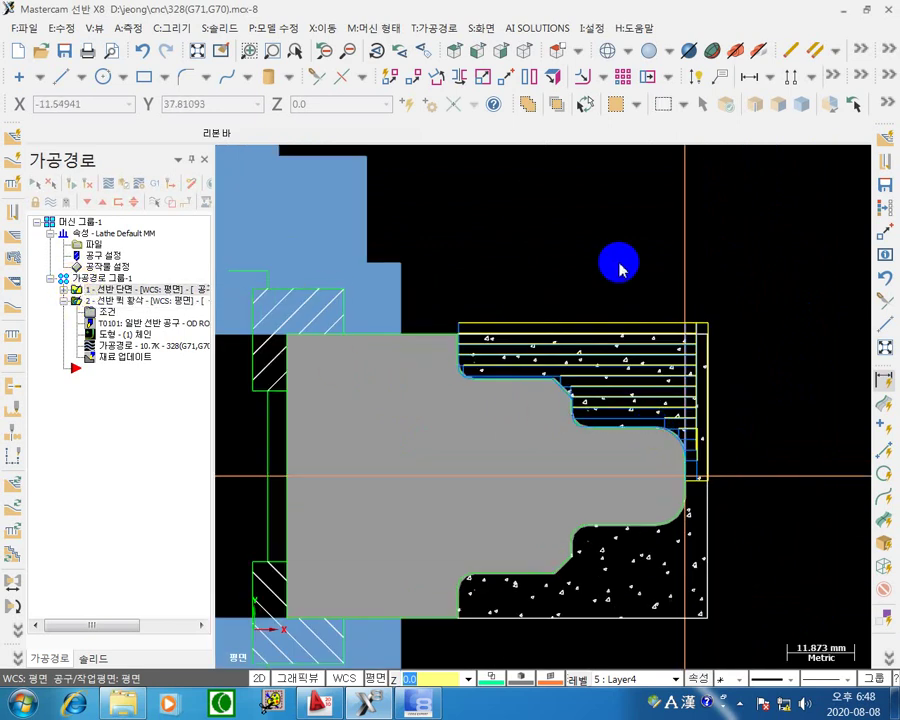
key(alt+t)
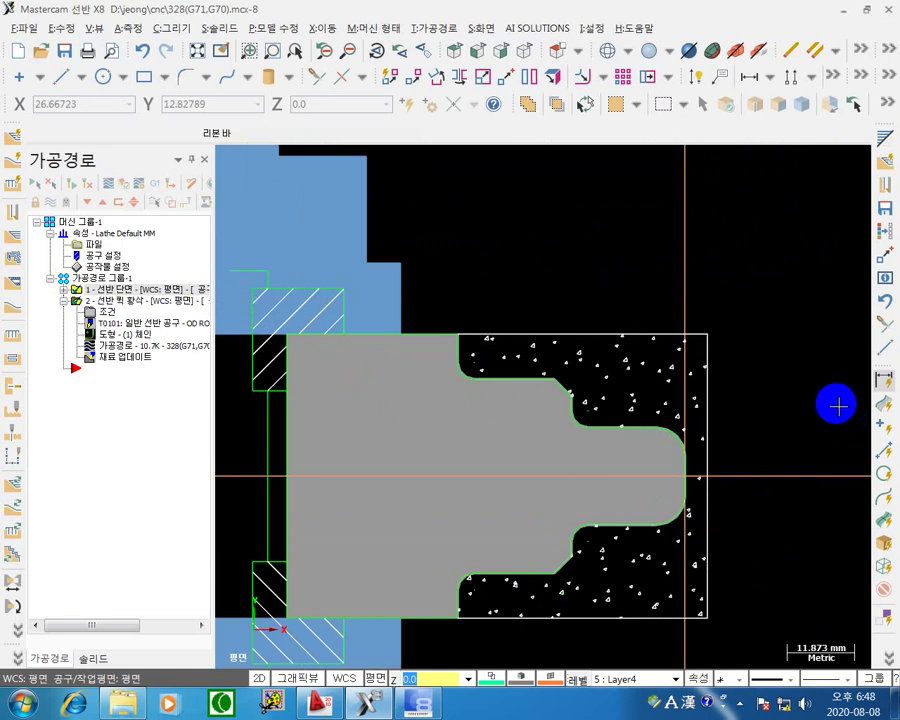
key(alt+t)
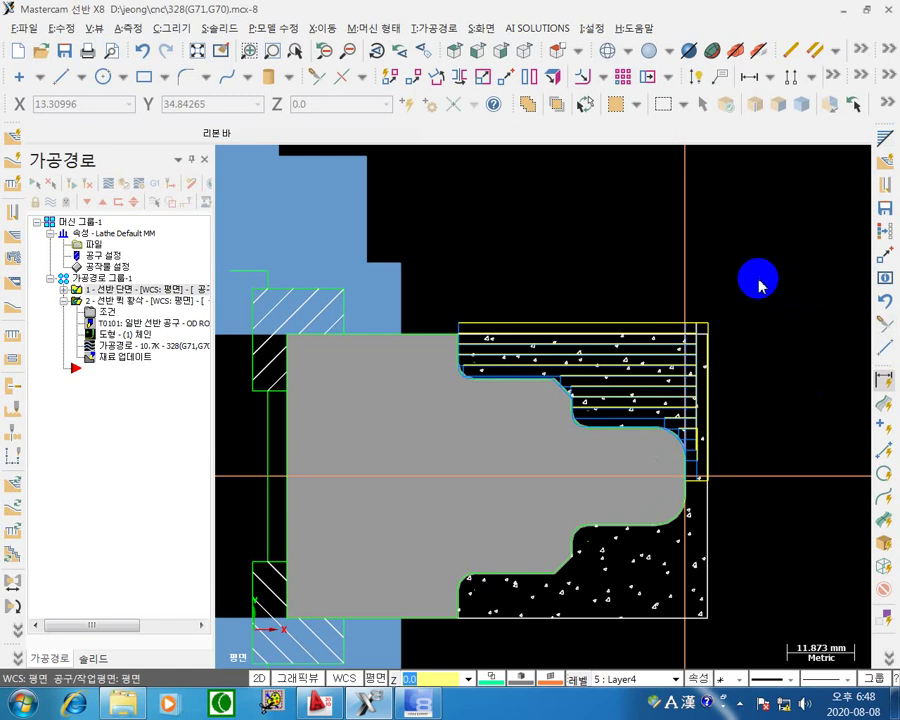
Turn off the toolpath display for the selected facing and quick rough operations.
click(51, 205)
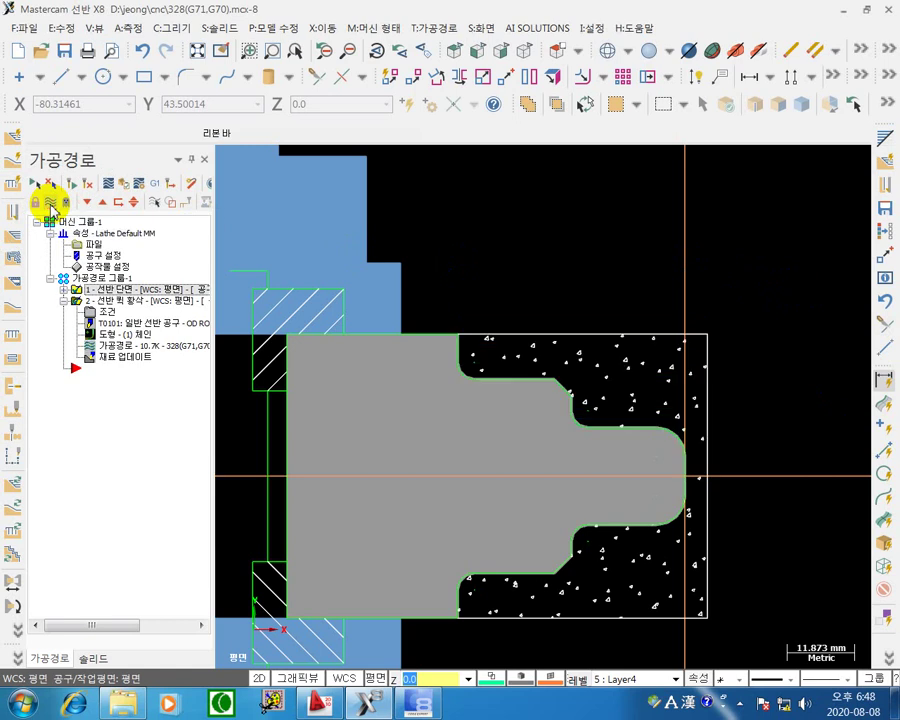
click(51, 205)
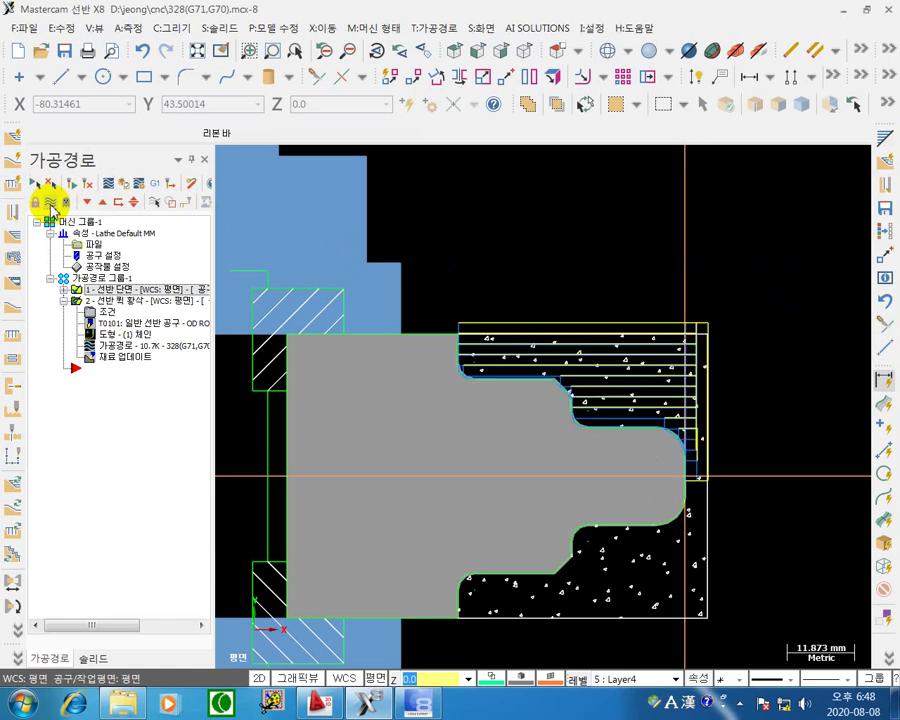
click(51, 206)
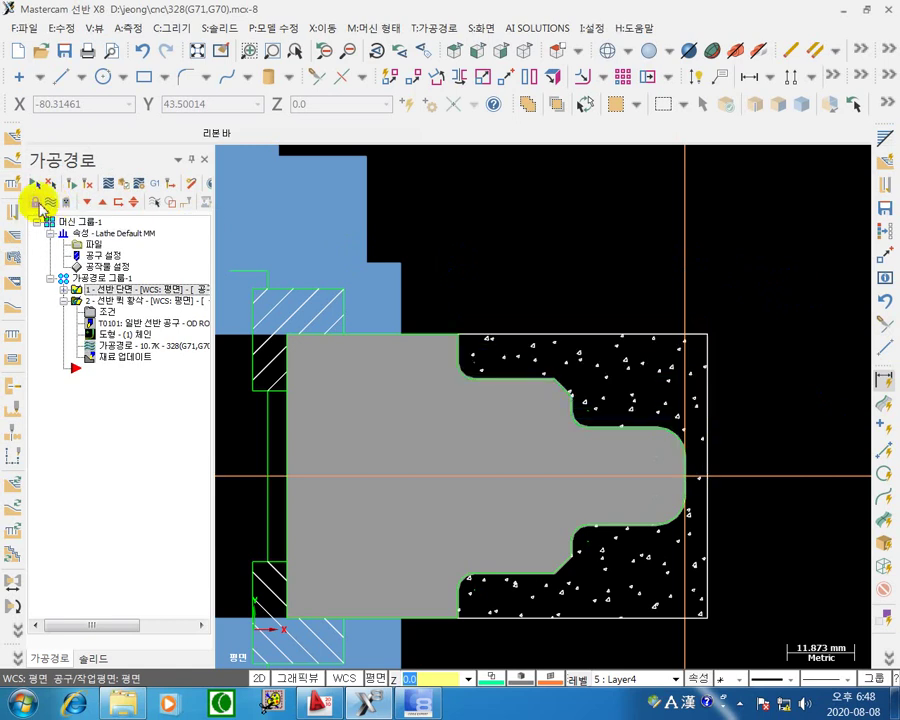
click(244, 274)
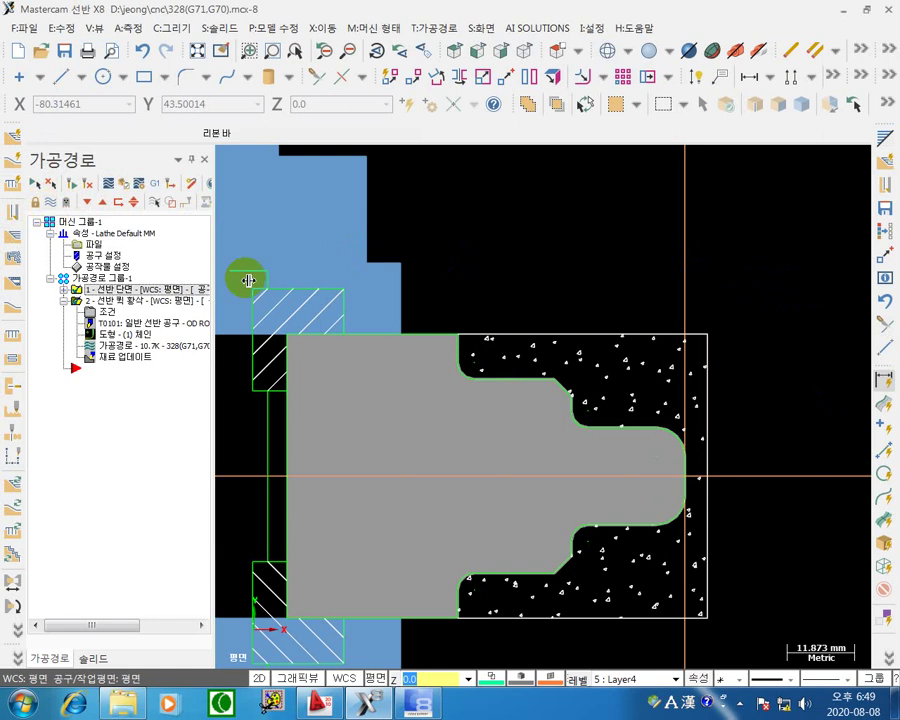
Examine the finishing allowance between the part profile and the roughed stock from the front corner radius to the rear shoulder fillet.
scroll(626, 469, up, 10)
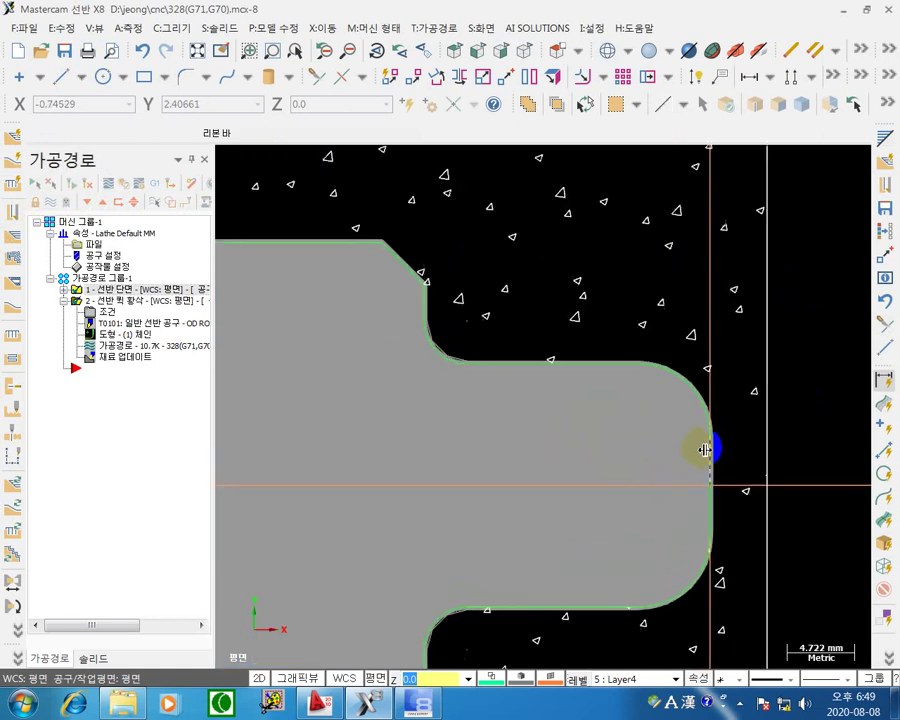
middle_drag(770, 459, 662, 318)
scroll(676, 385, down, 2)
scroll(662, 318, up, 2)
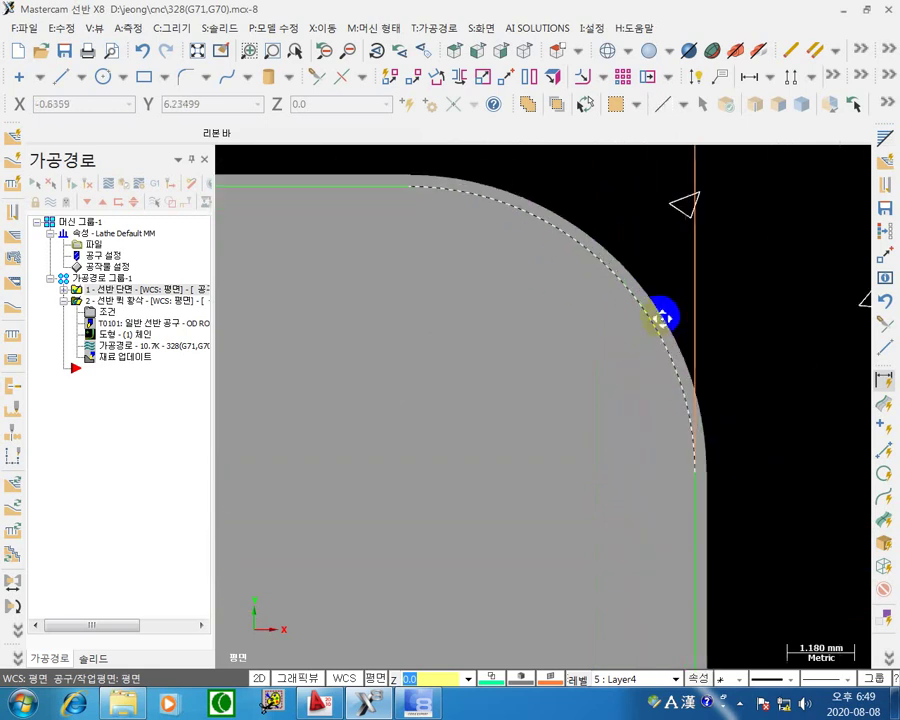
scroll(557, 288, down, 2)
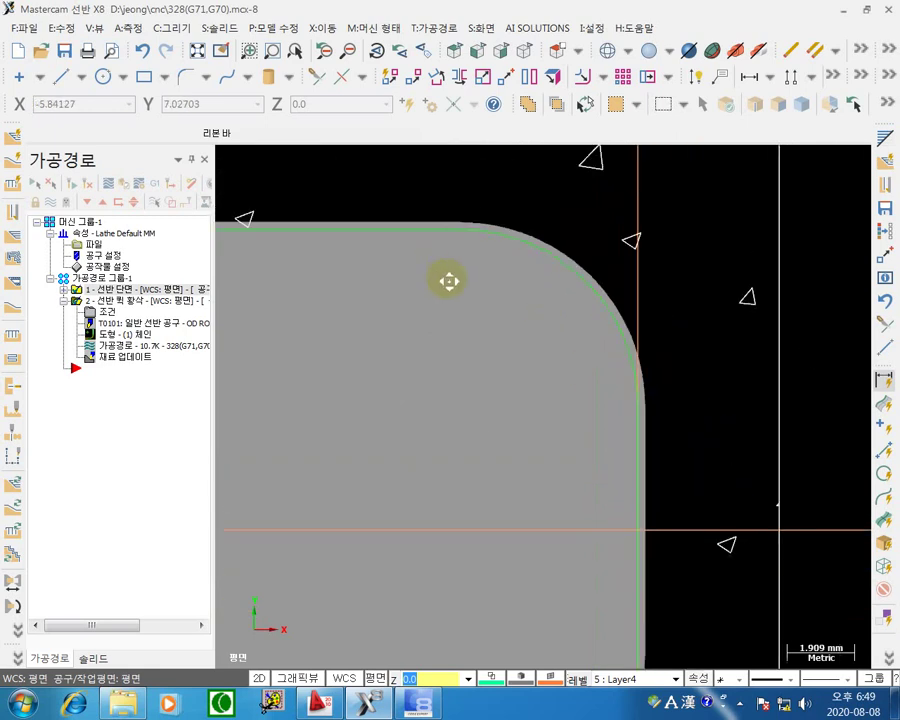
middle_drag(240, 260, 595, 317)
middle_drag(315, 236, 464, 372)
scroll(464, 372, up, 2)
middle_drag(454, 227, 568, 428)
middle_drag(394, 264, 434, 314)
scroll(434, 342, down, 4)
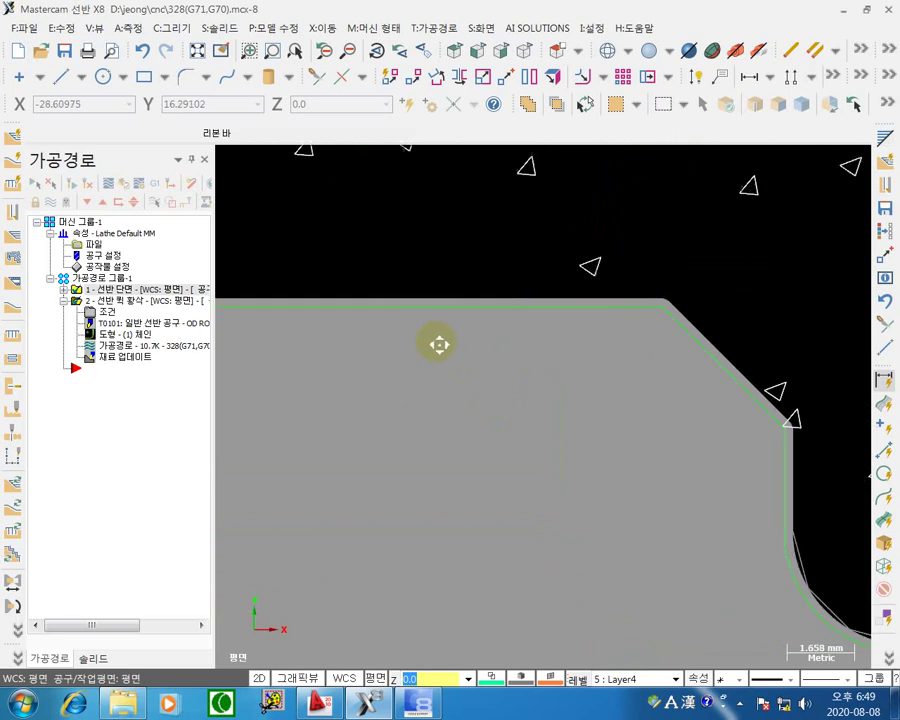
middle_drag(504, 352, 720, 297)
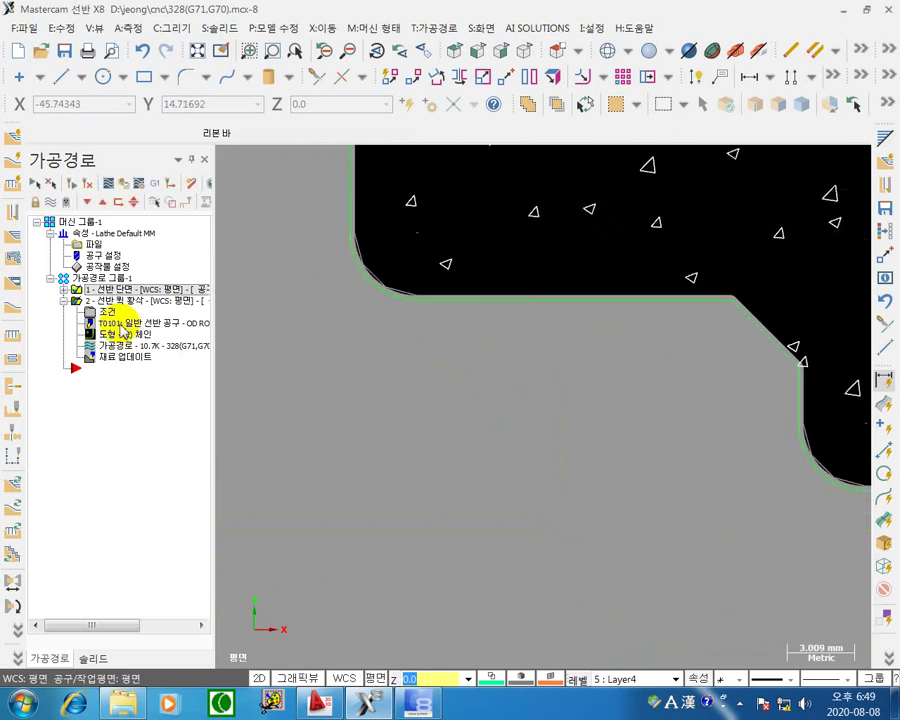
Check the stock to leave in the facing operation's parameters.
click(64, 290)
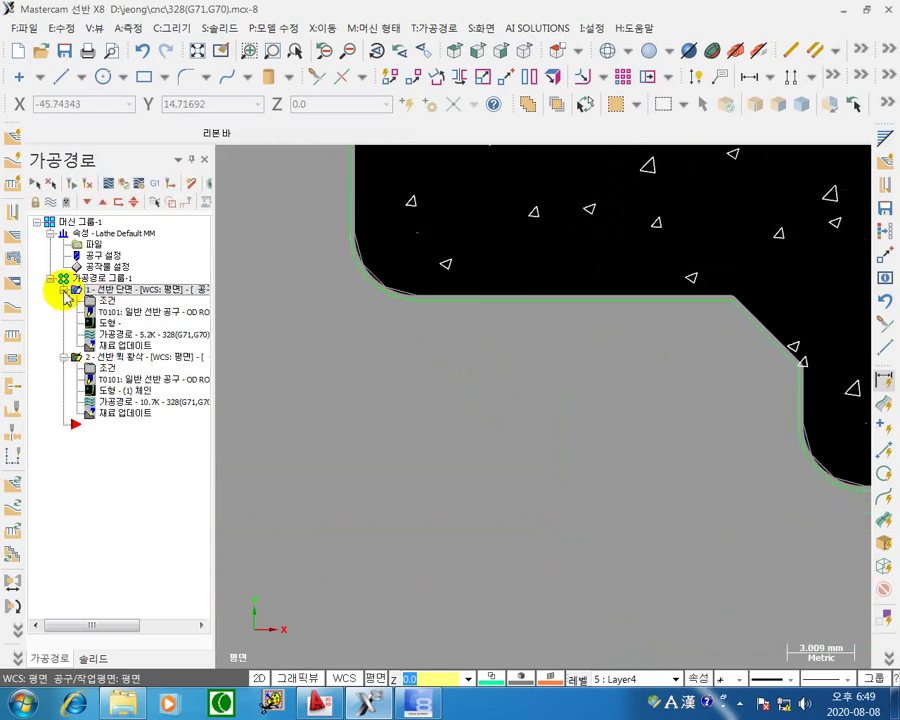
click(131, 311)
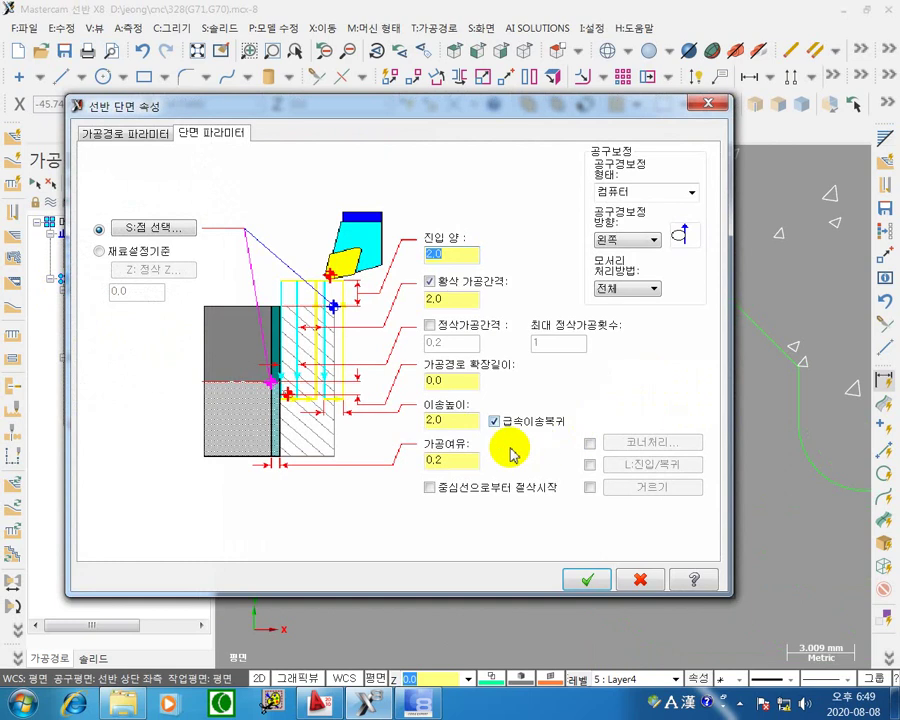
click(638, 579)
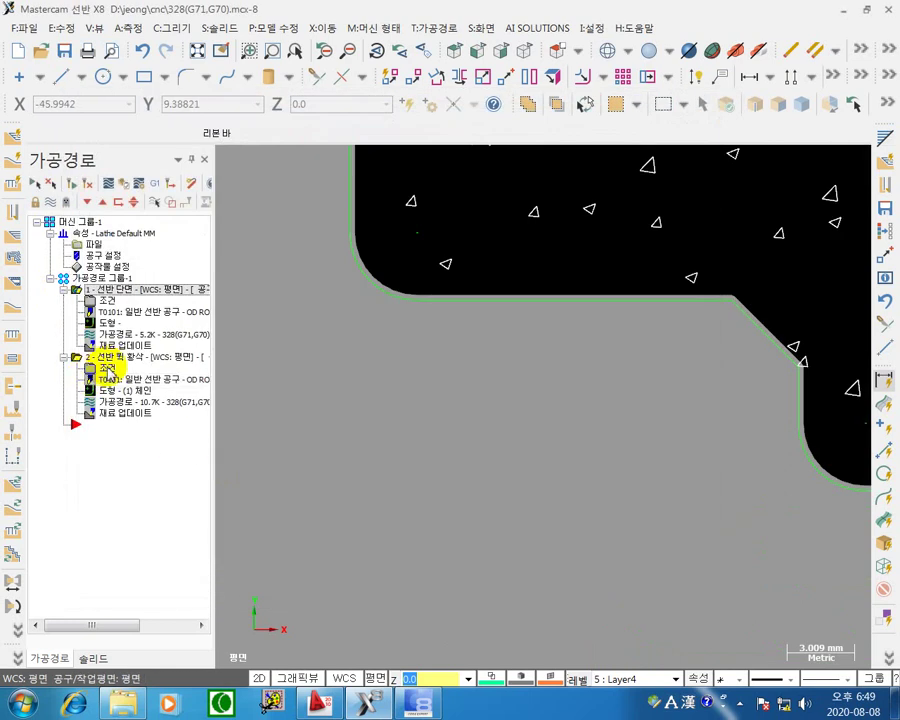
Check the X and Z stock allowances in the quick rough operation's parameters.
click(107, 368)
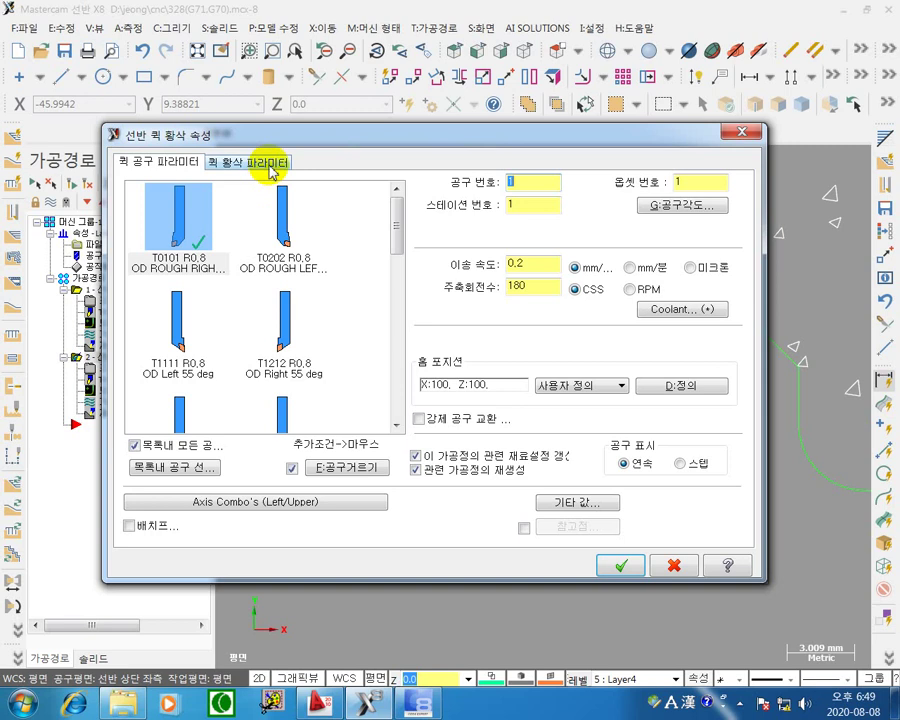
click(270, 168)
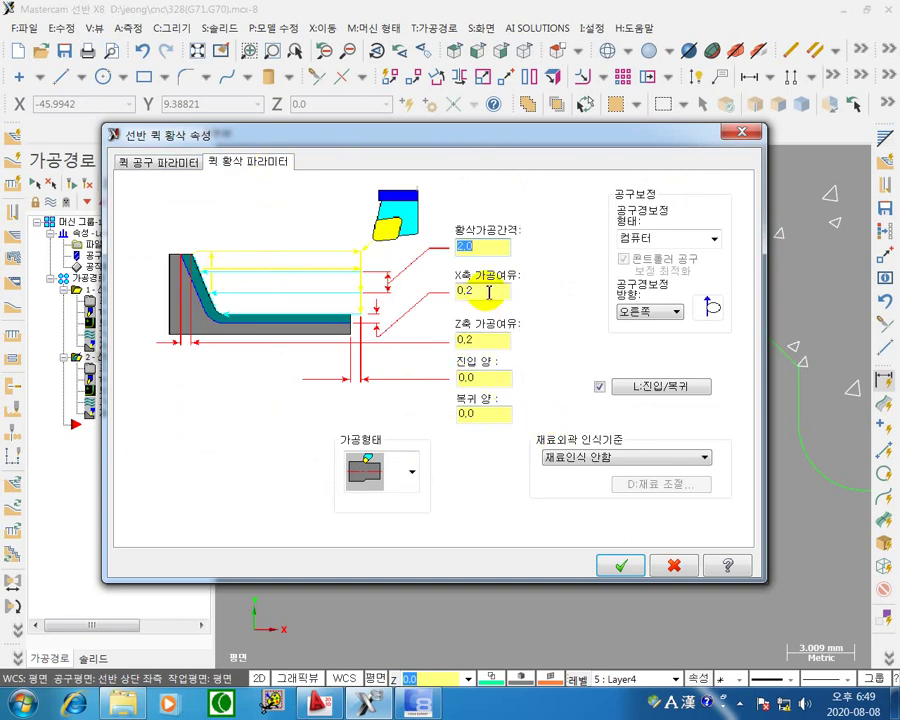
key(Tab)
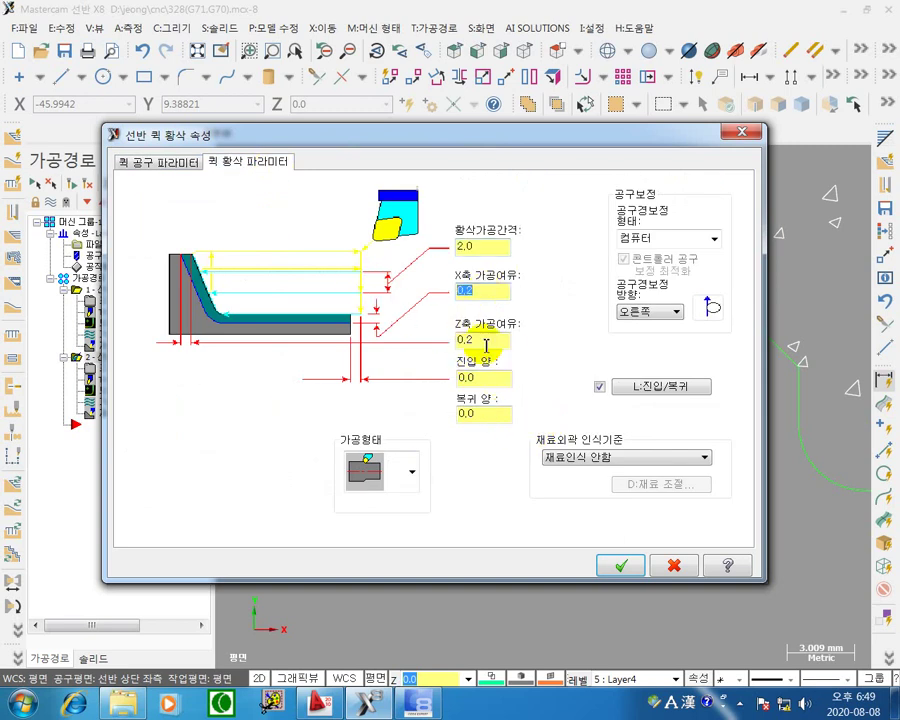
key(Tab)
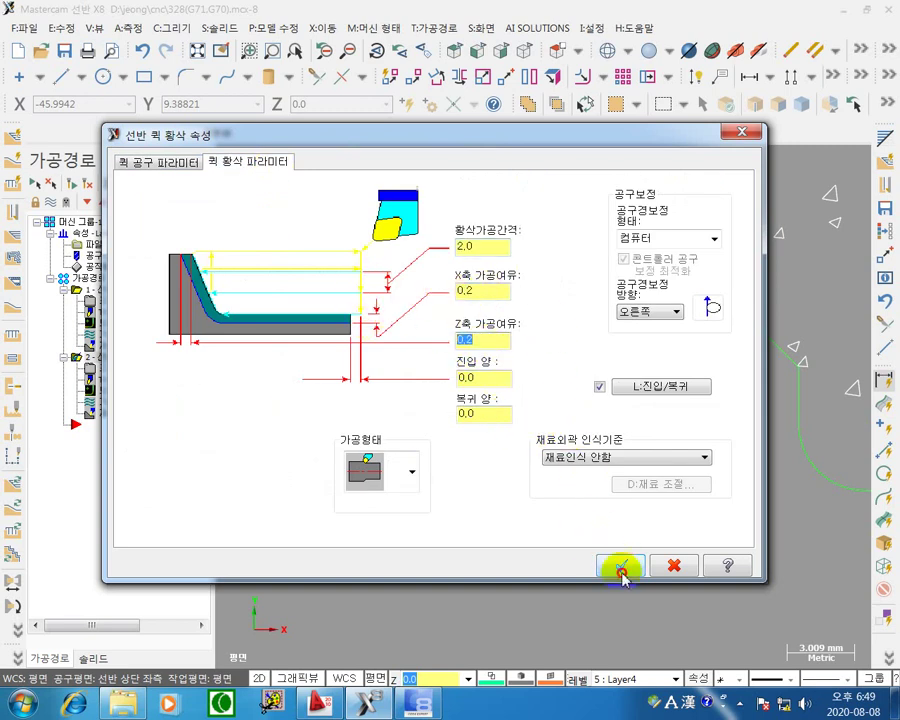
click(622, 570)
Examine the allowance left along the stepped profile and front corner radius, and collapse the facing operation in the toolpath list.
scroll(700, 490, down, 5)
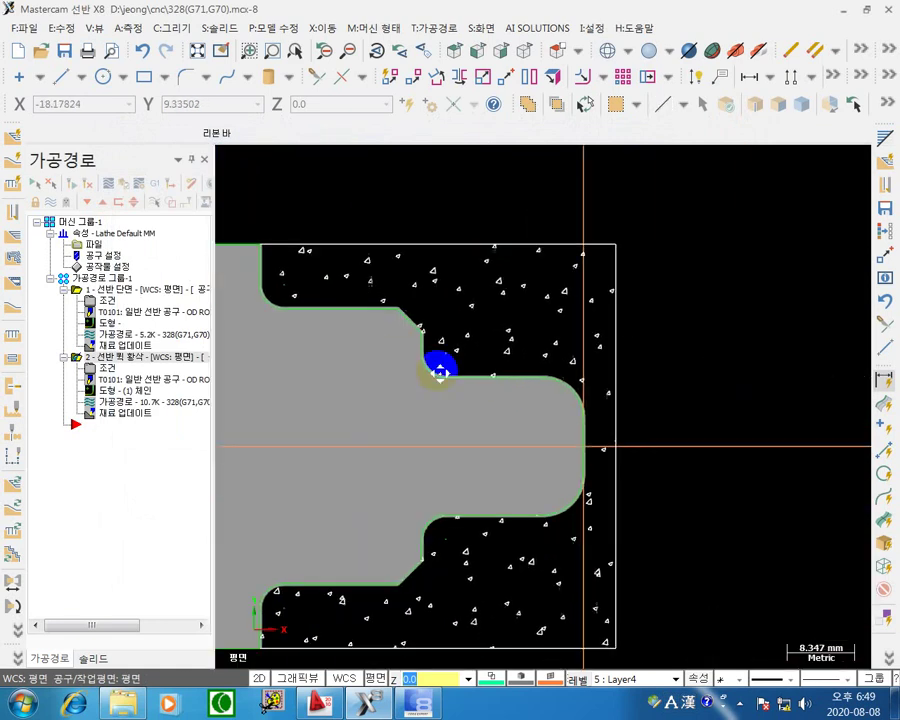
middle_drag(440, 372, 566, 371)
scroll(700, 340, up, 1)
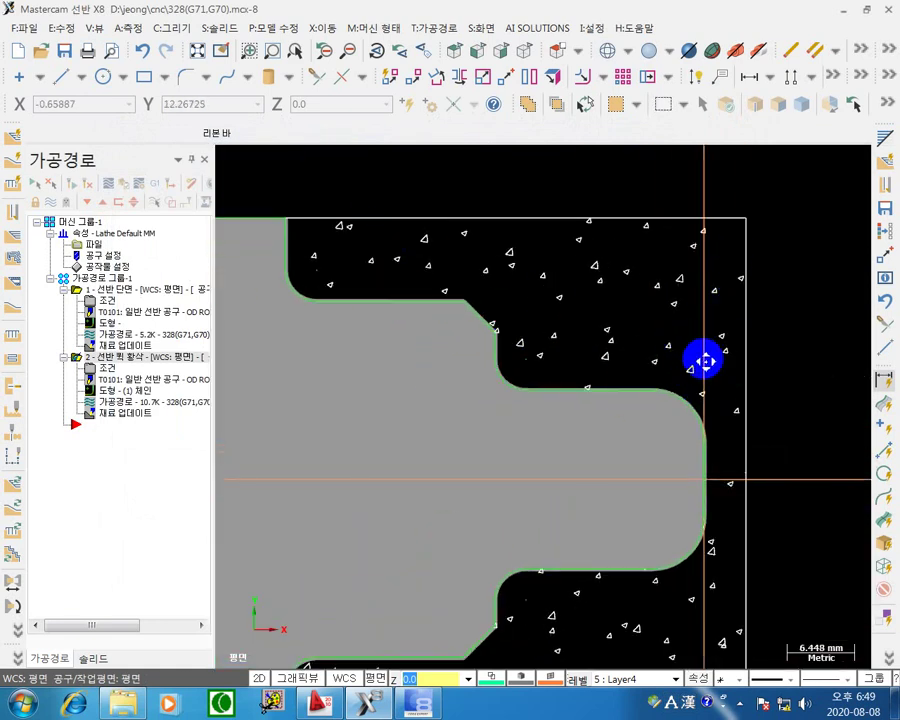
scroll(704, 359, up, 4)
middle_drag(562, 352, 754, 401)
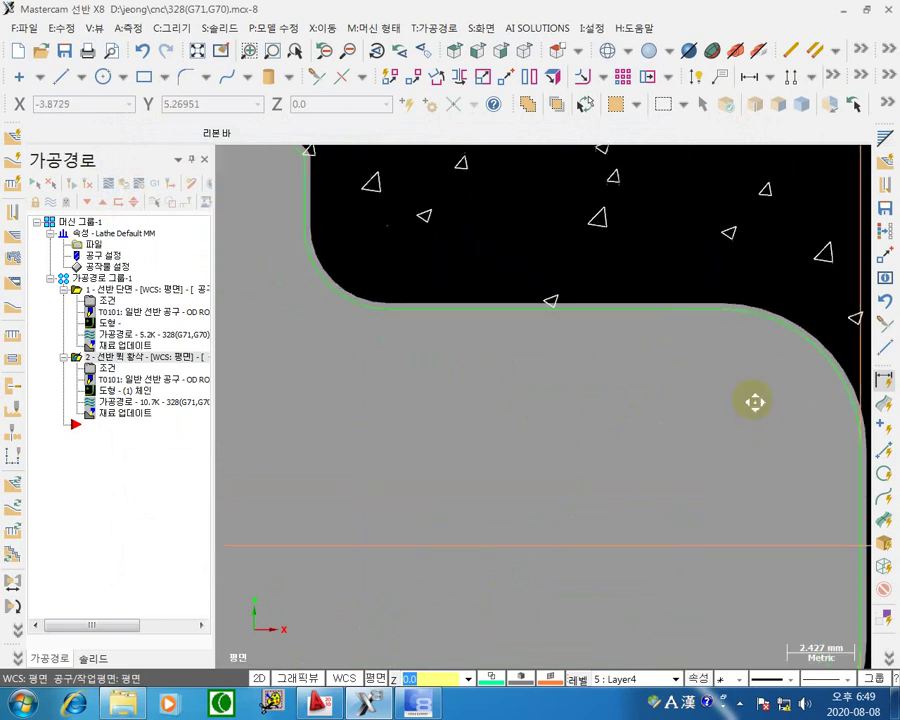
scroll(754, 401, down, 4)
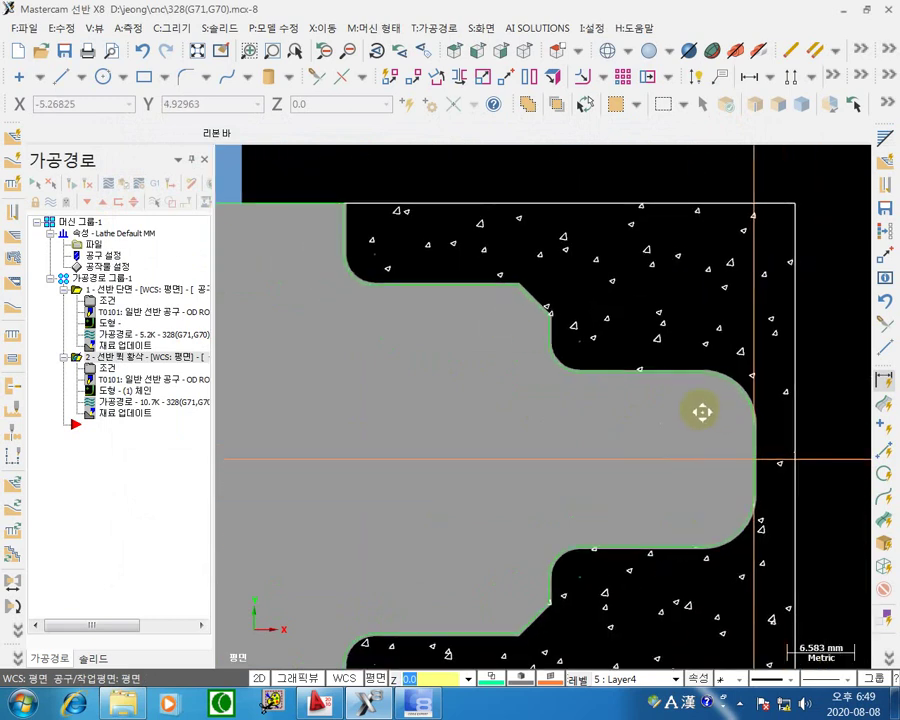
click(120, 357)
click(64, 289)
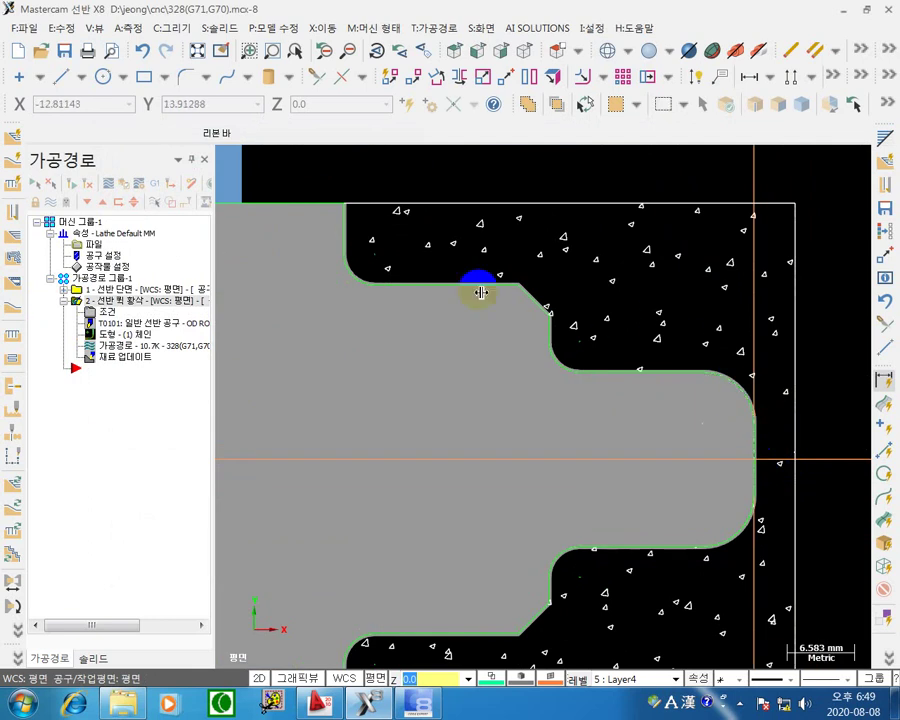
click(481, 292)
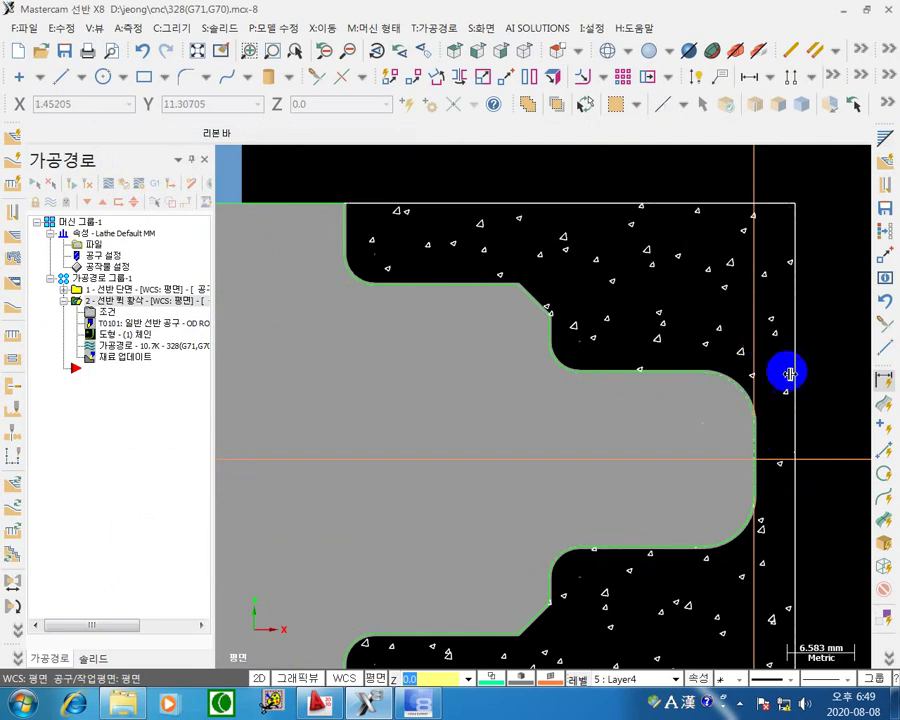
middle_drag(814, 374, 836, 323)
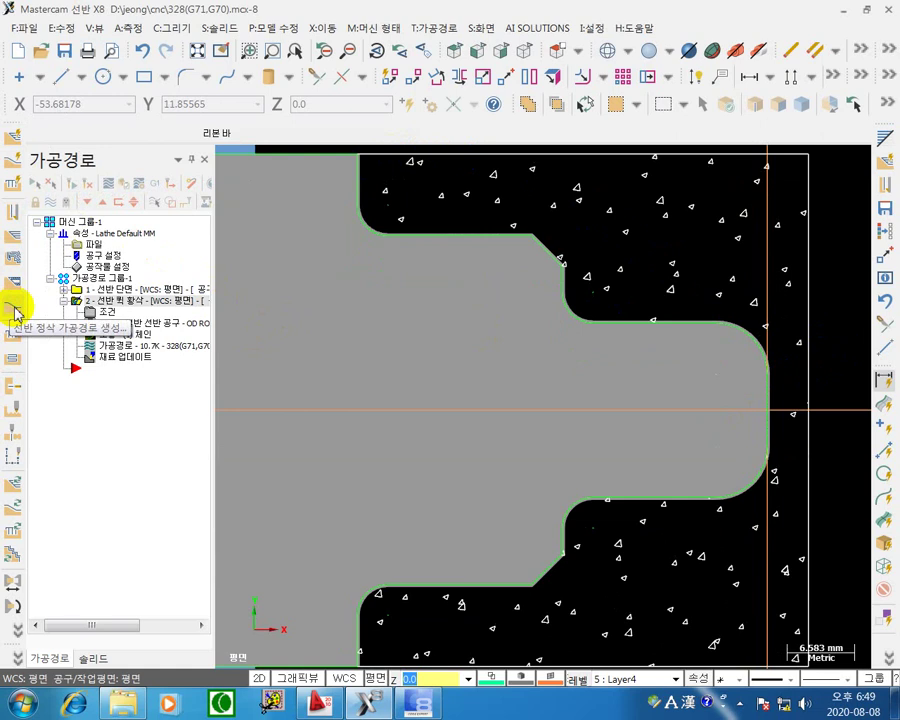
key(F9)
drag(121, 316, 531, 356)
click(581, 267)
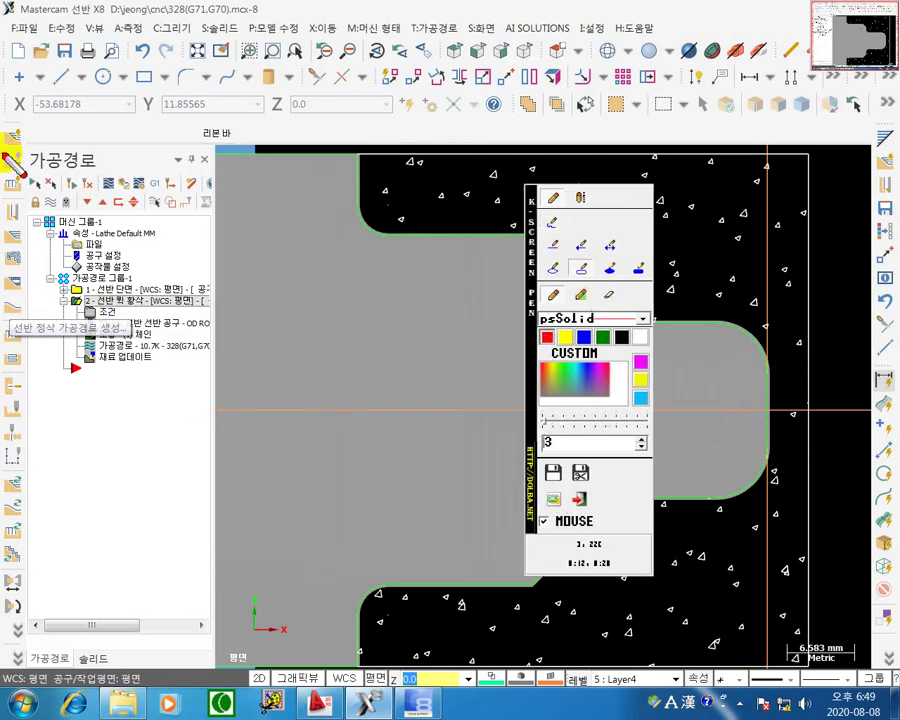
drag(27, 172, 25, 172)
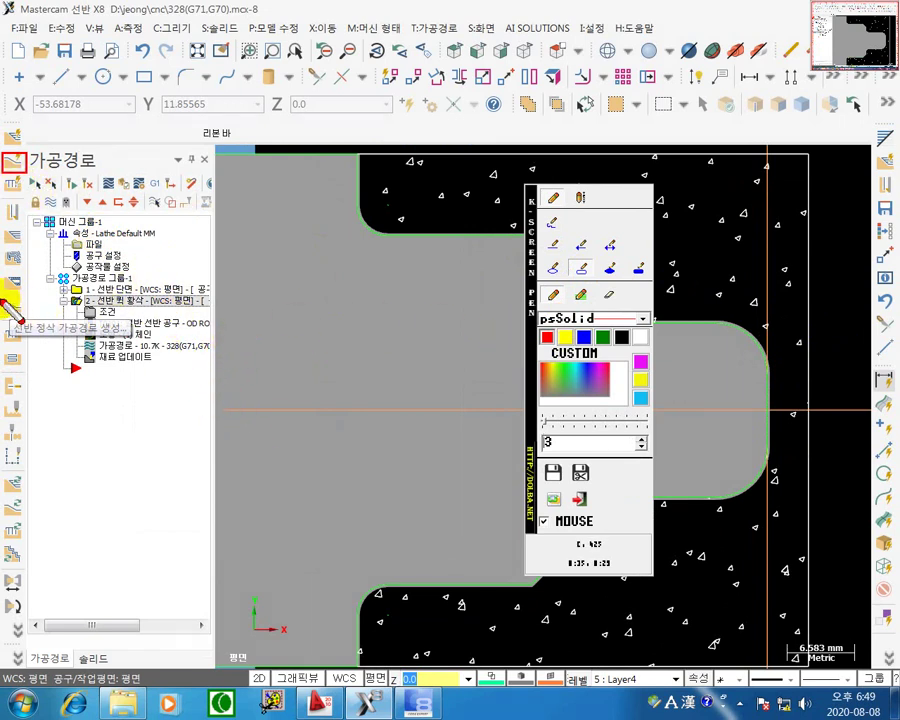
mouse_move(5, 297)
mouse_down()
mouse_move(30, 306)
mouse_move(28, 318)
mouse_up()
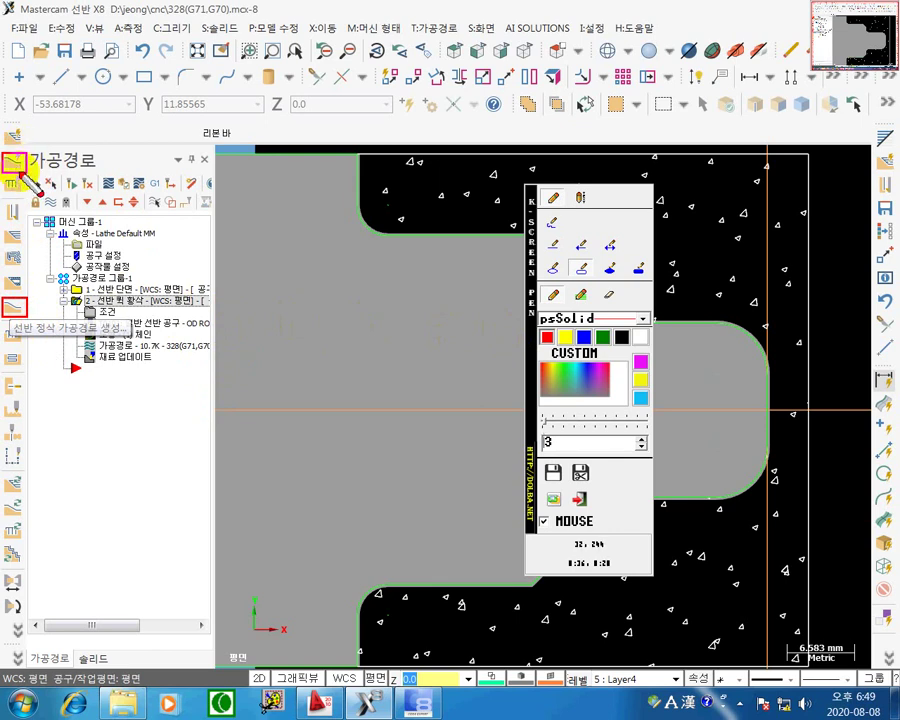
key(Escape)
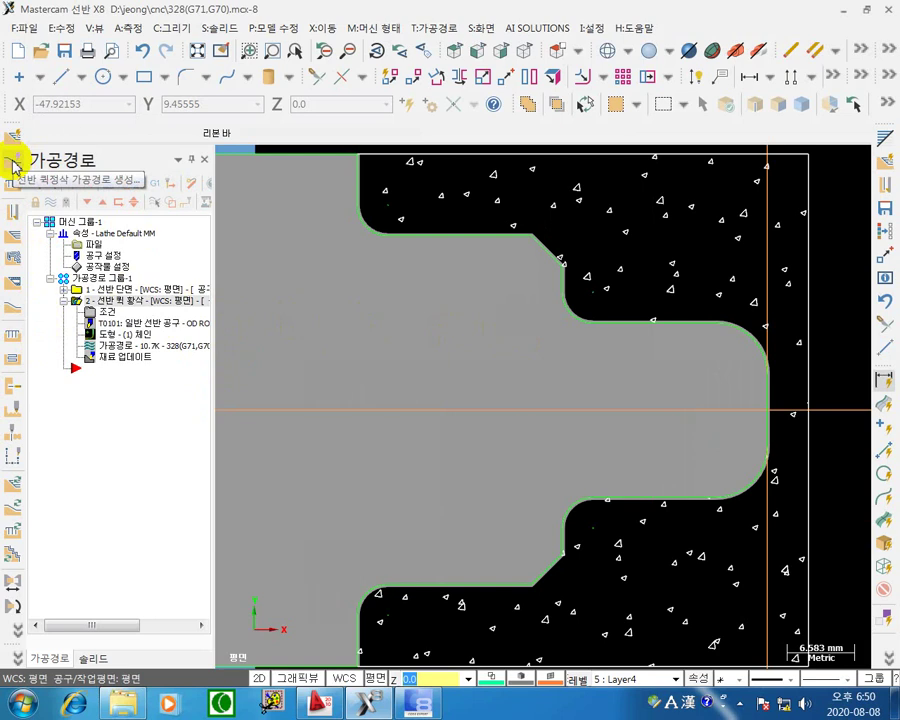
Create a lathe quick finish toolpath and choose the T2121 R0.8 OD FINISH RIGHT - 35 DEG. tool.
click(12, 162)
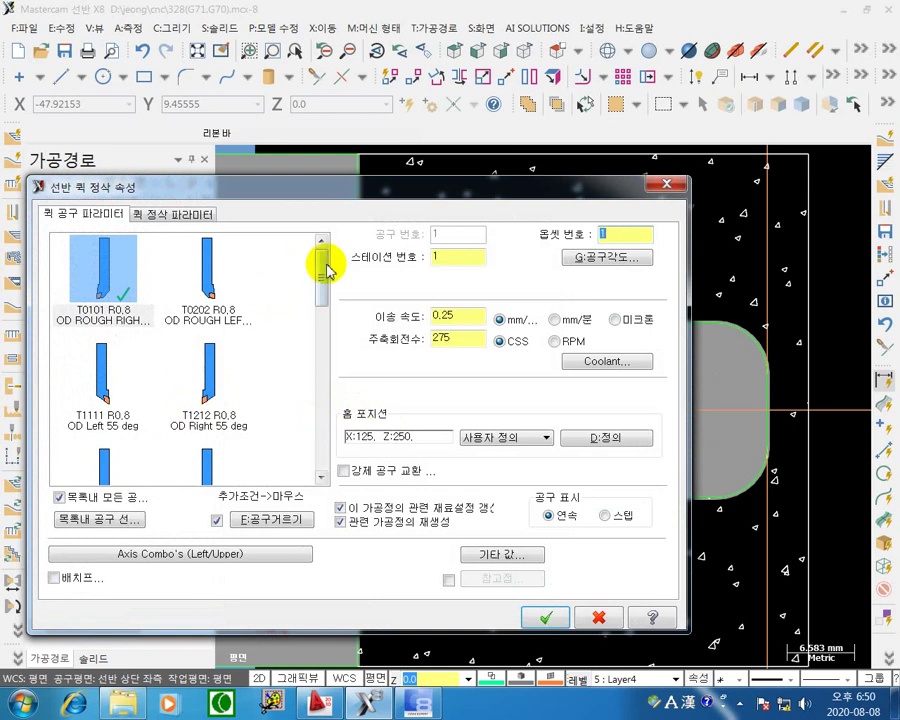
drag(324, 264, 324, 298)
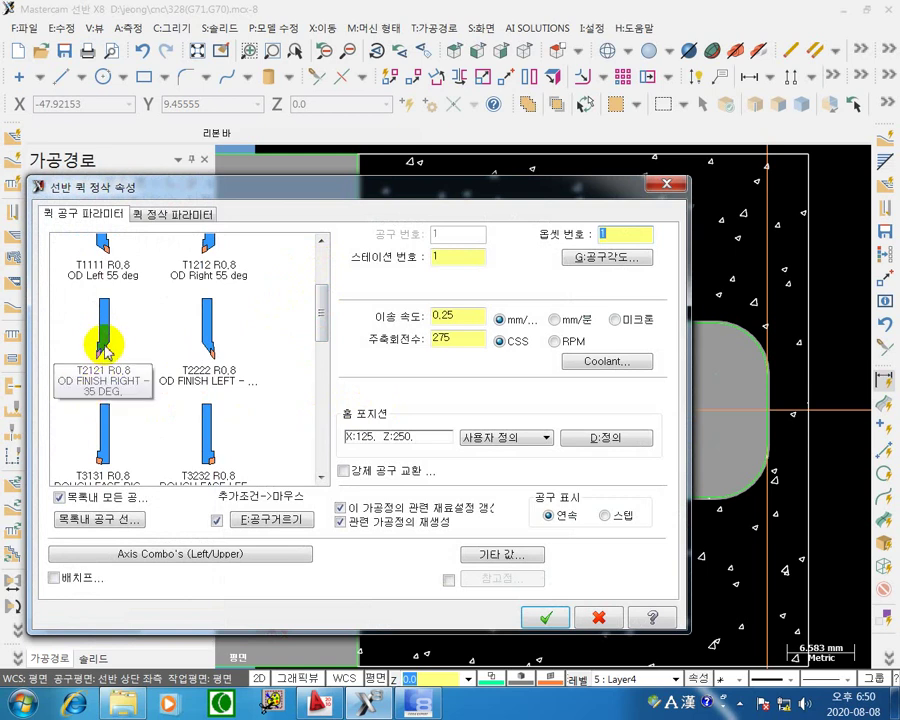
click(105, 347)
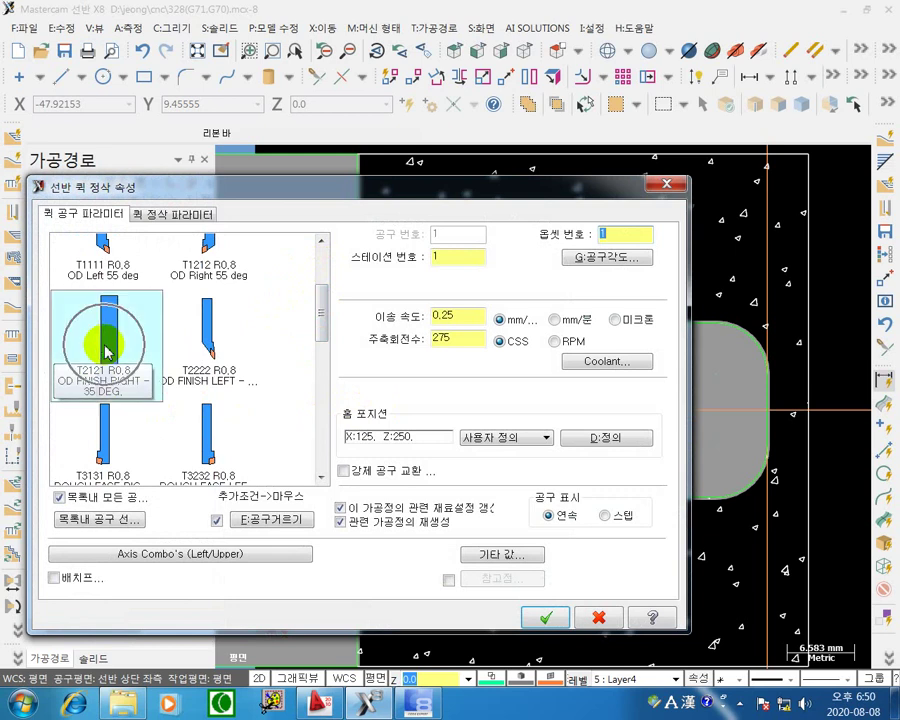
click(99, 335)
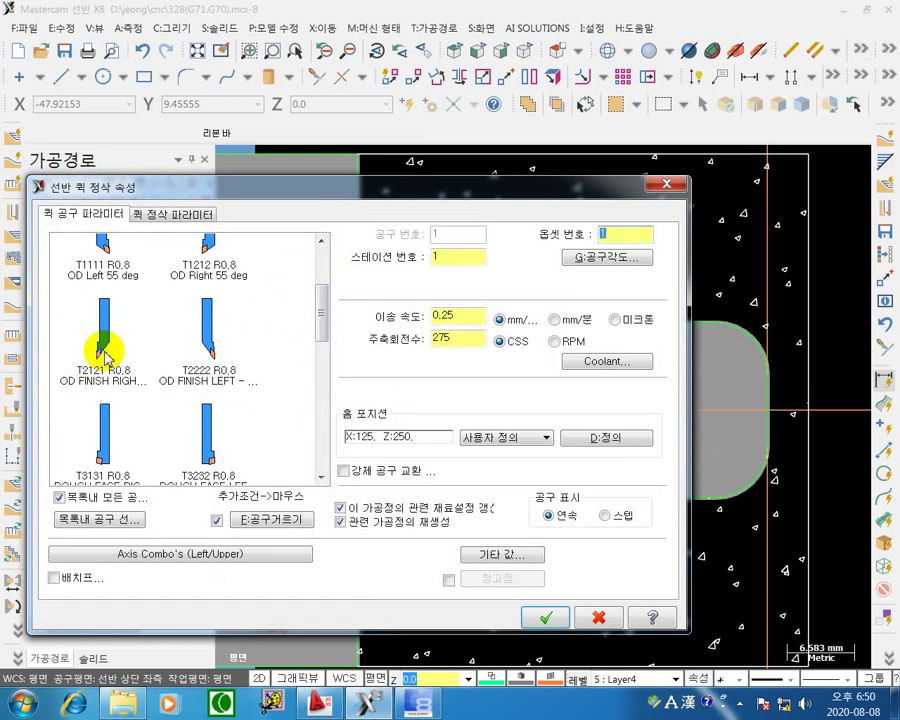
click(99, 335)
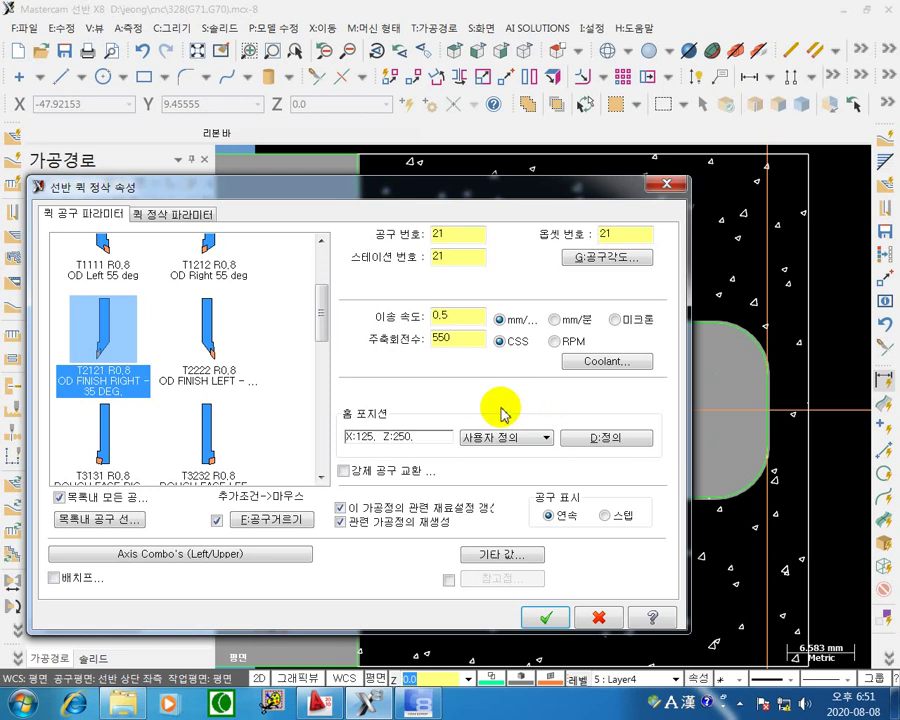
Set the finishing tool's tool number, offset number and station number to 3.
double_click(456, 234)
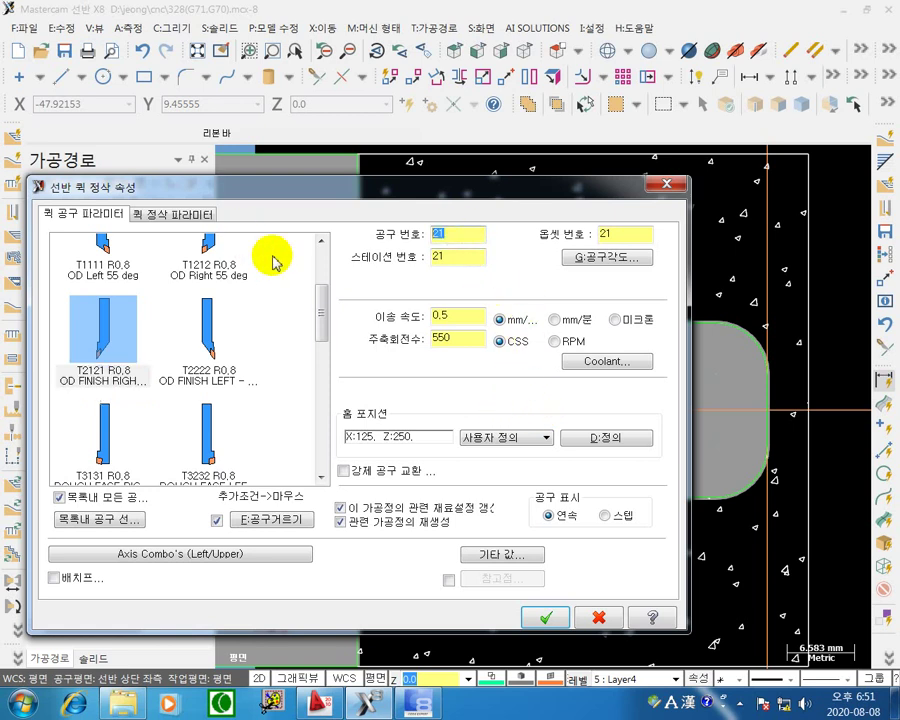
text(2)
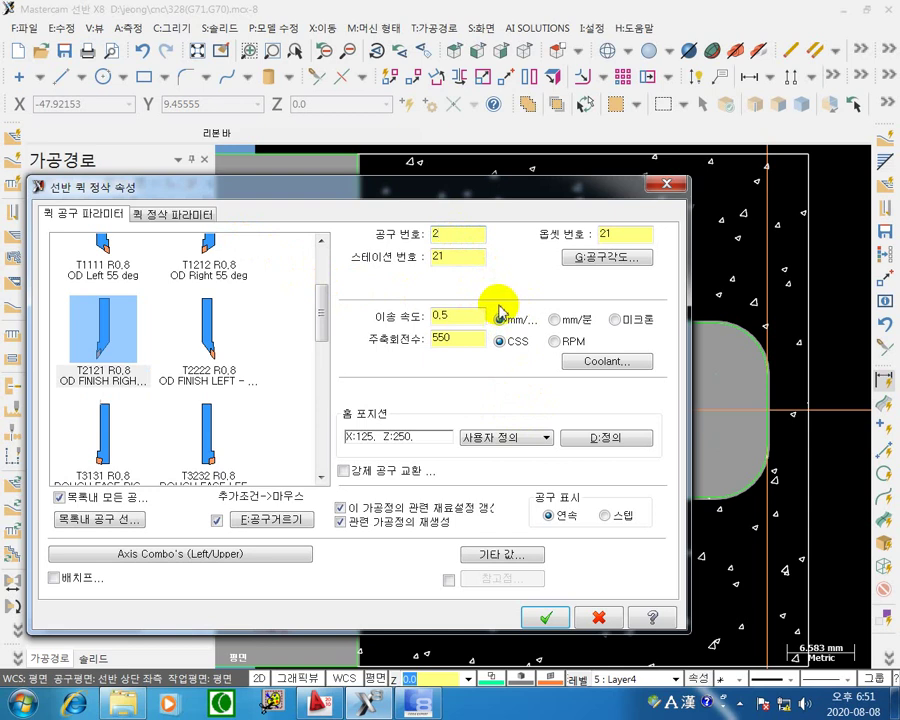
double_click(459, 234)
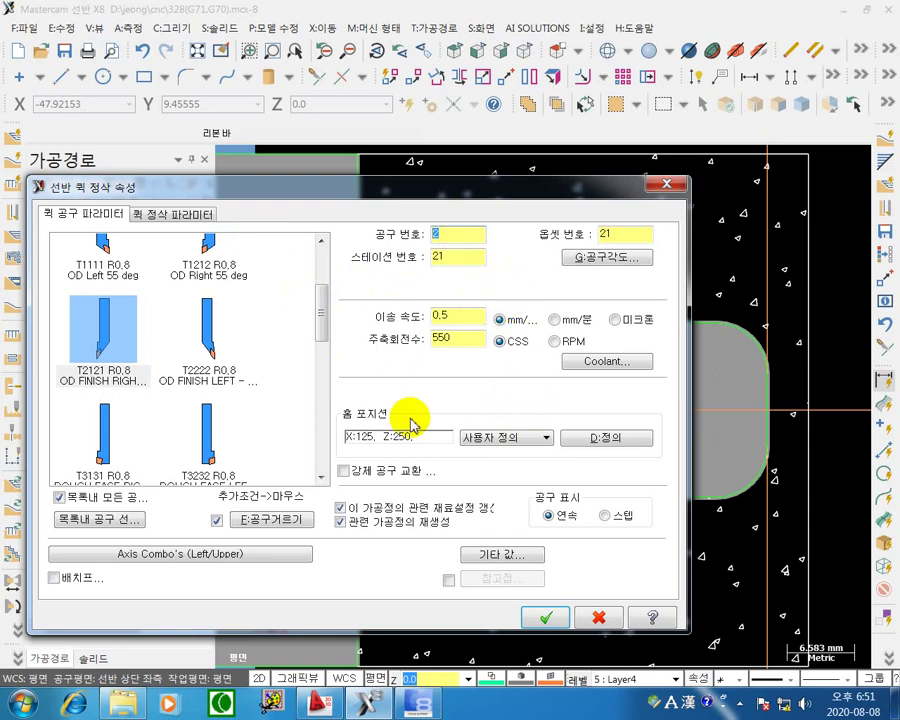
text(3)
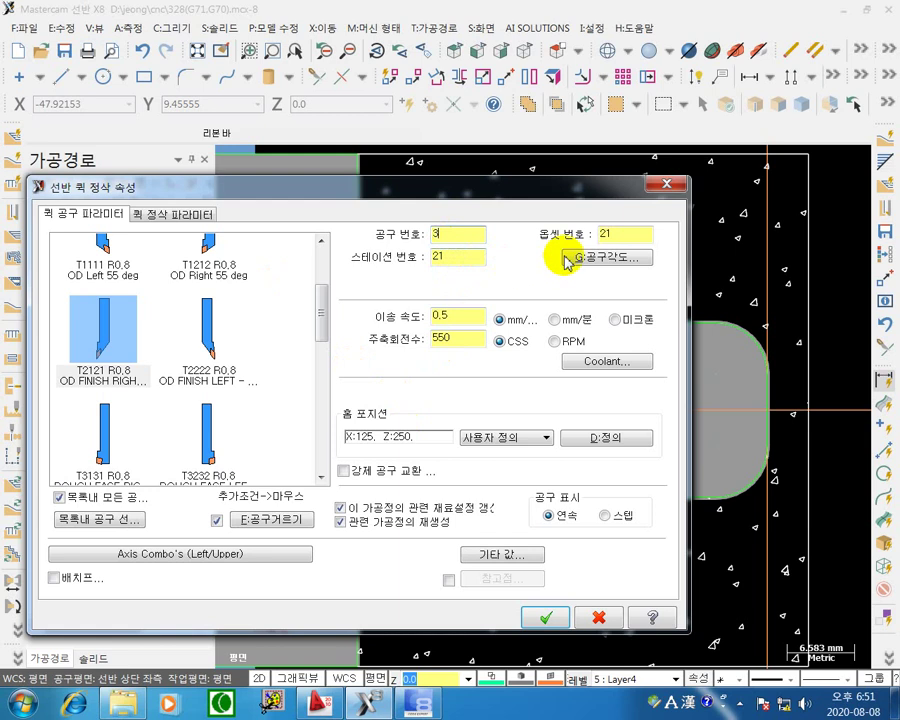
double_click(604, 234)
text(3)
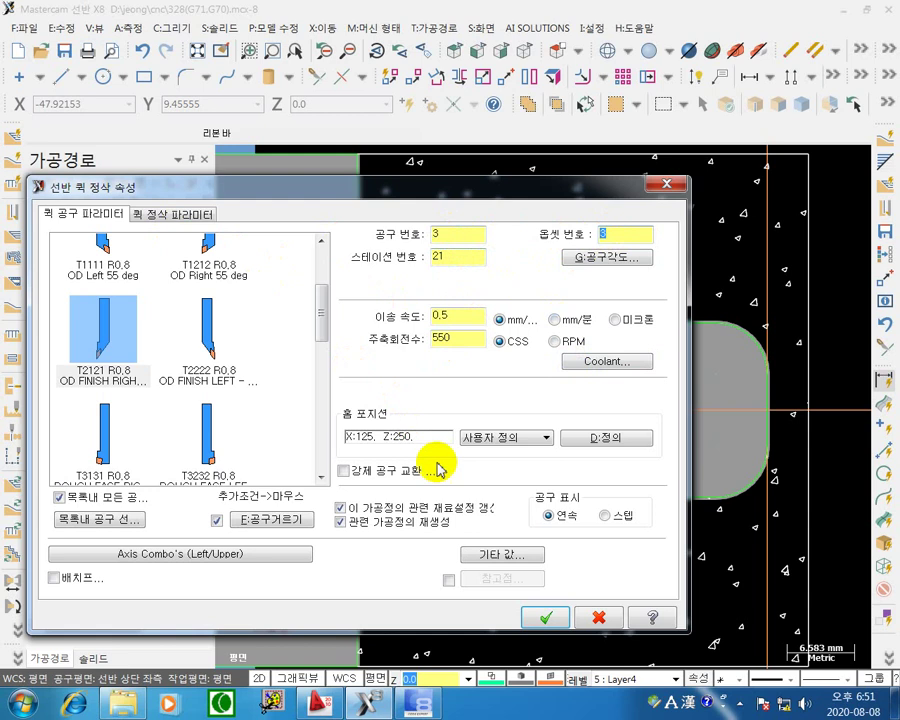
double_click(464, 256)
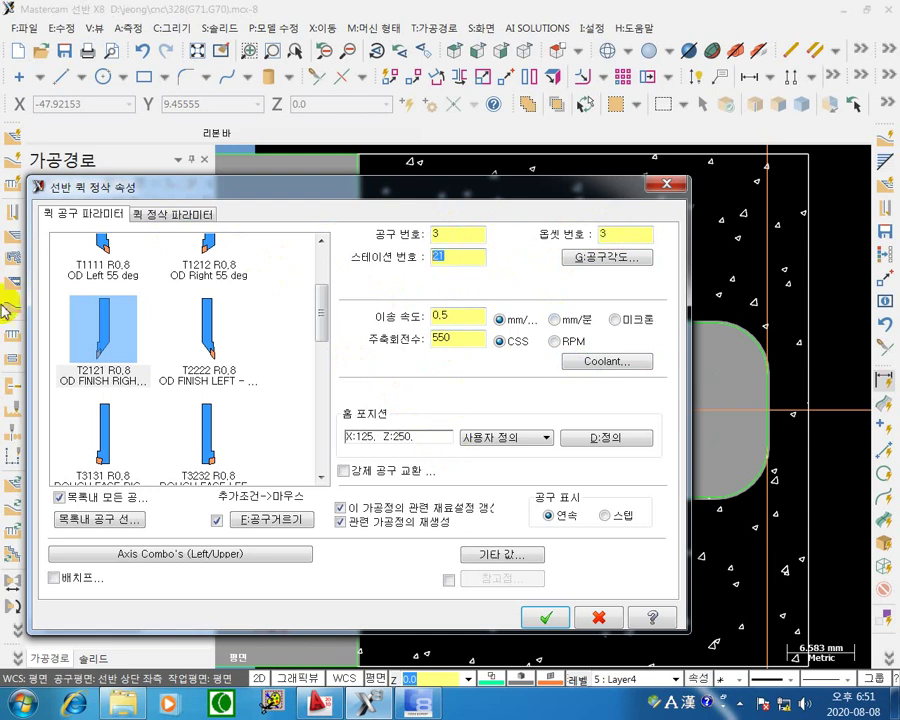
text(3)
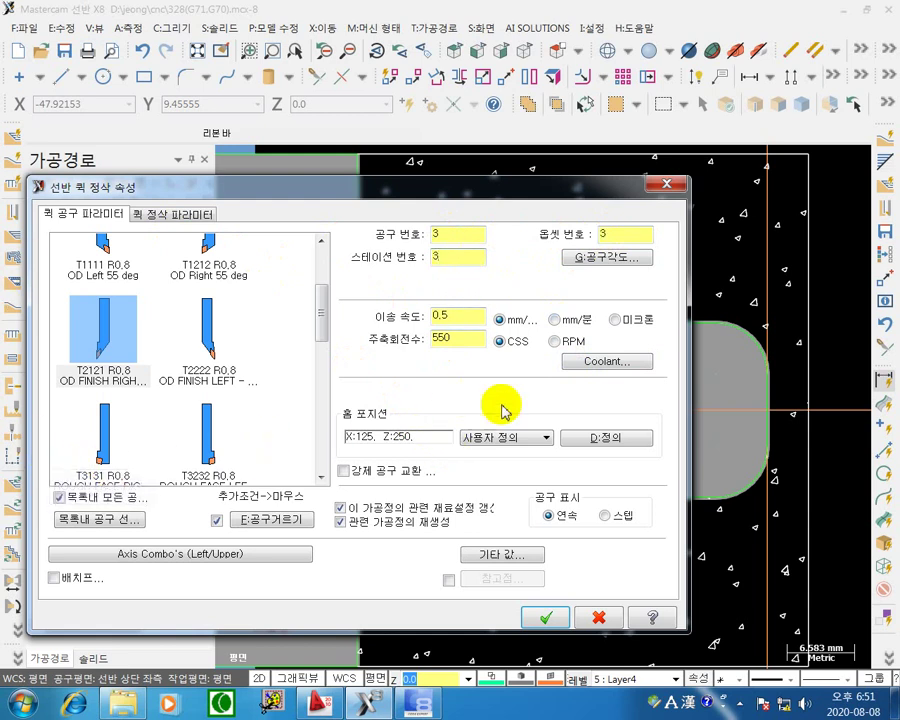
Set the quick finish feed rate to 0.1 mm/rev and the constant surface speed to 200.
click(467, 315)
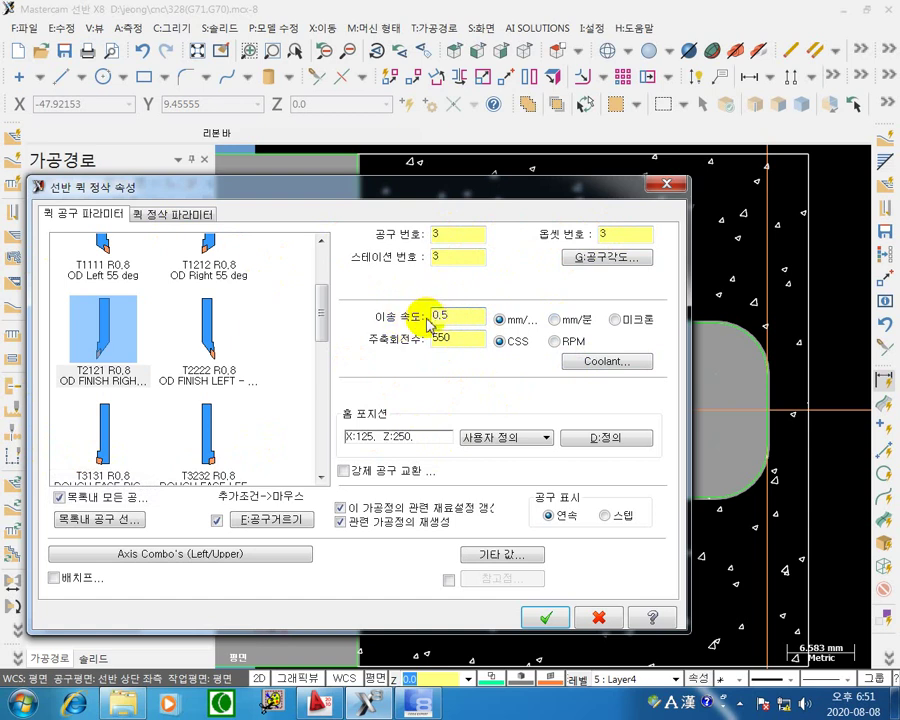
double_click(468, 315)
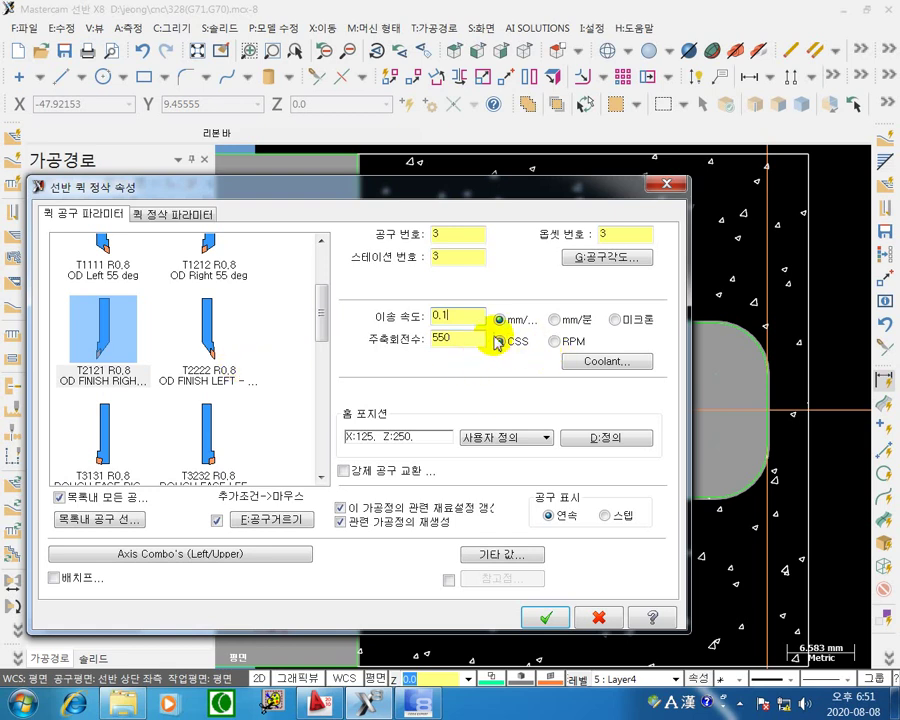
key(Tab)
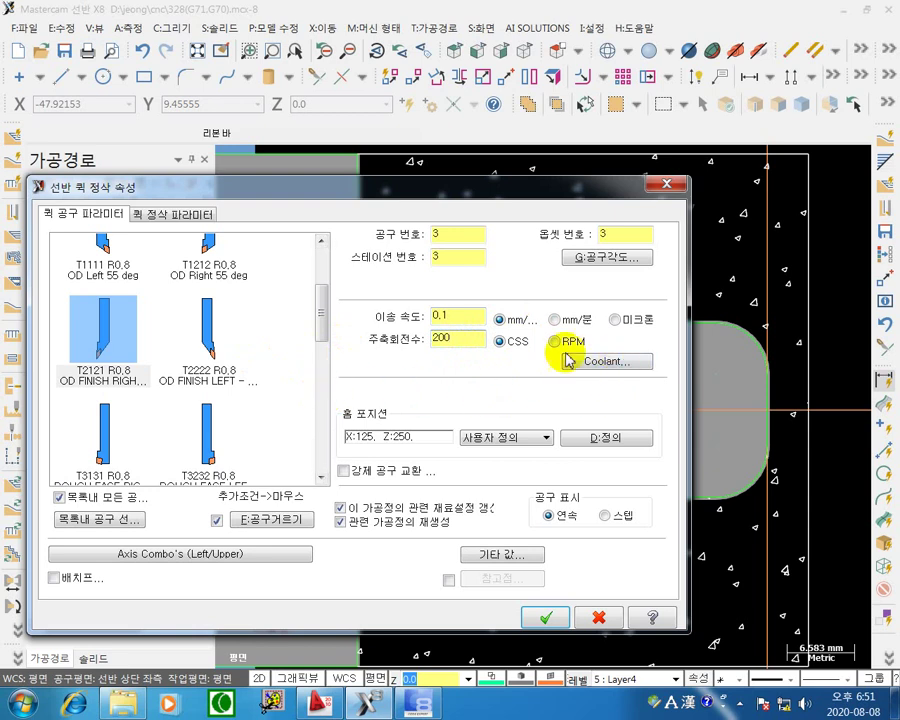
Turn on flood coolant for the quick finish operation.
click(616, 364)
click(205, 234)
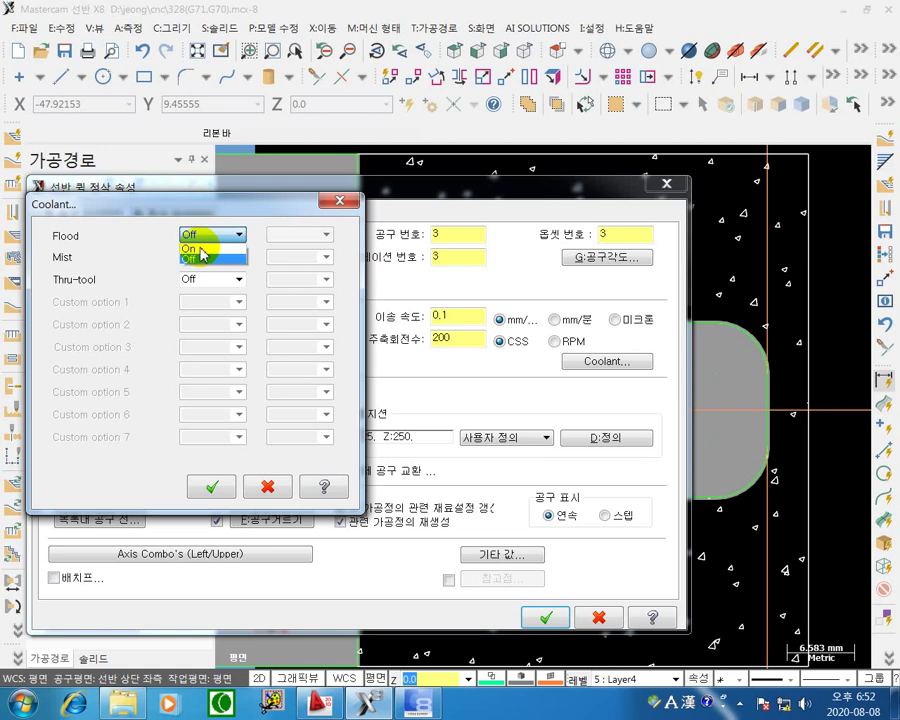
click(196, 265)
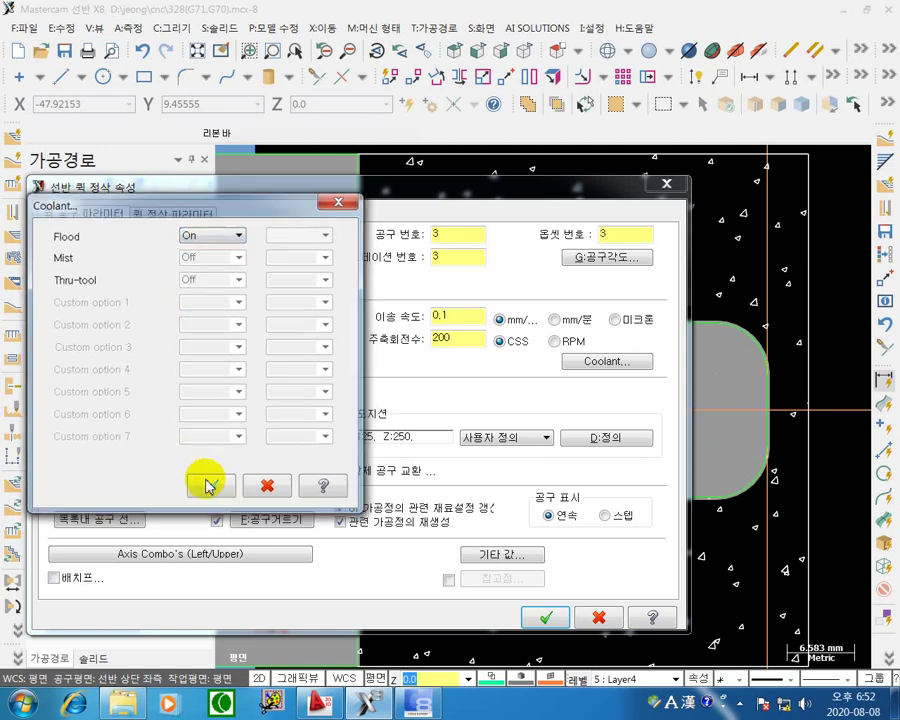
Set the quick finish home position to X 100, Z 100 and bring up the quick finish parameters.
click(201, 480)
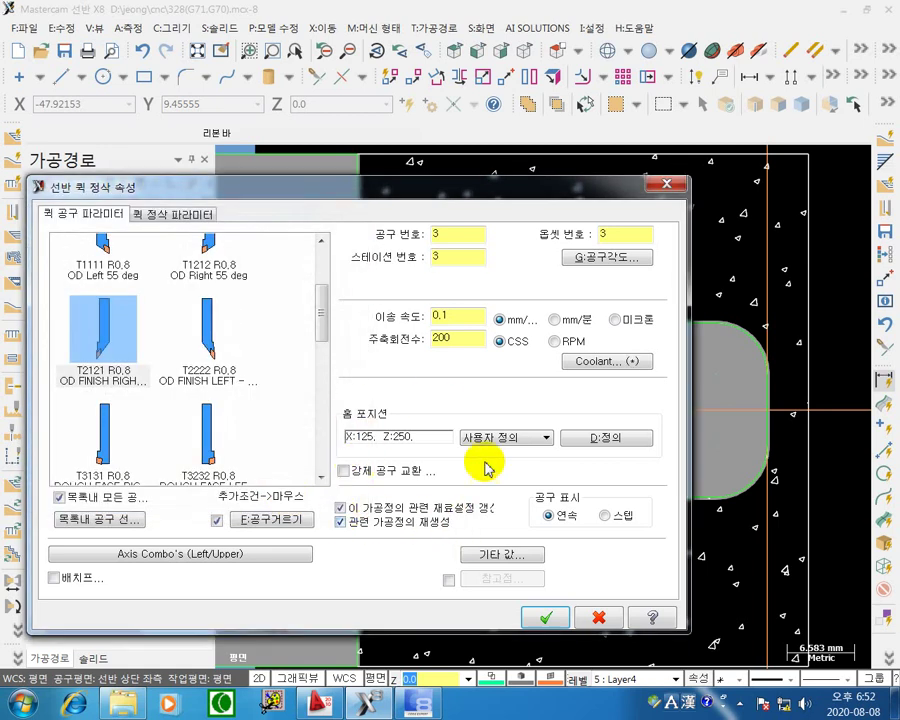
click(605, 438)
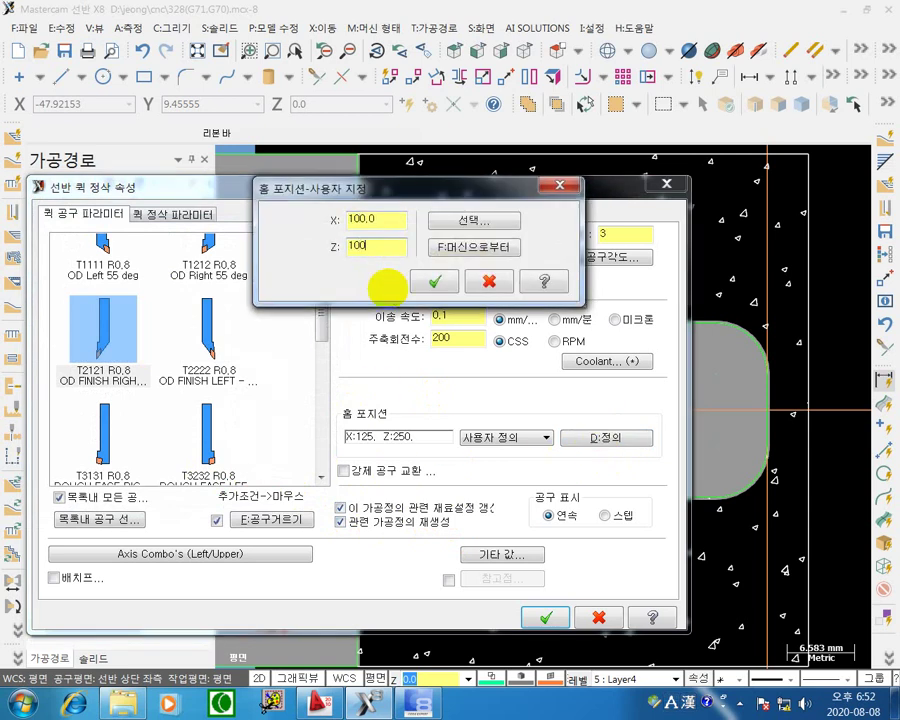
drag(392, 221, 190, 248)
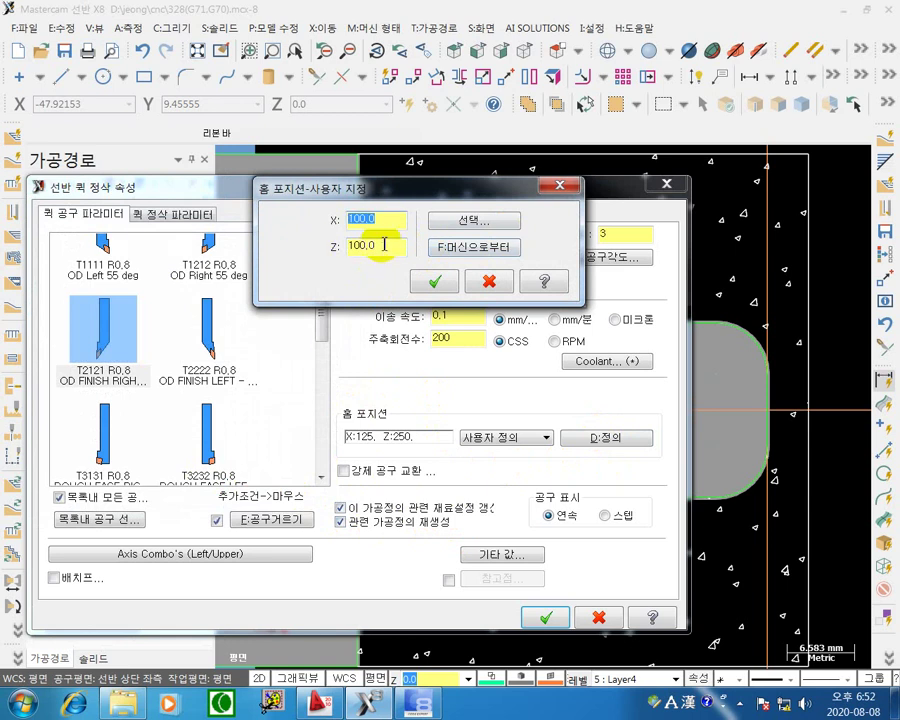
drag(384, 244, 231, 245)
click(444, 281)
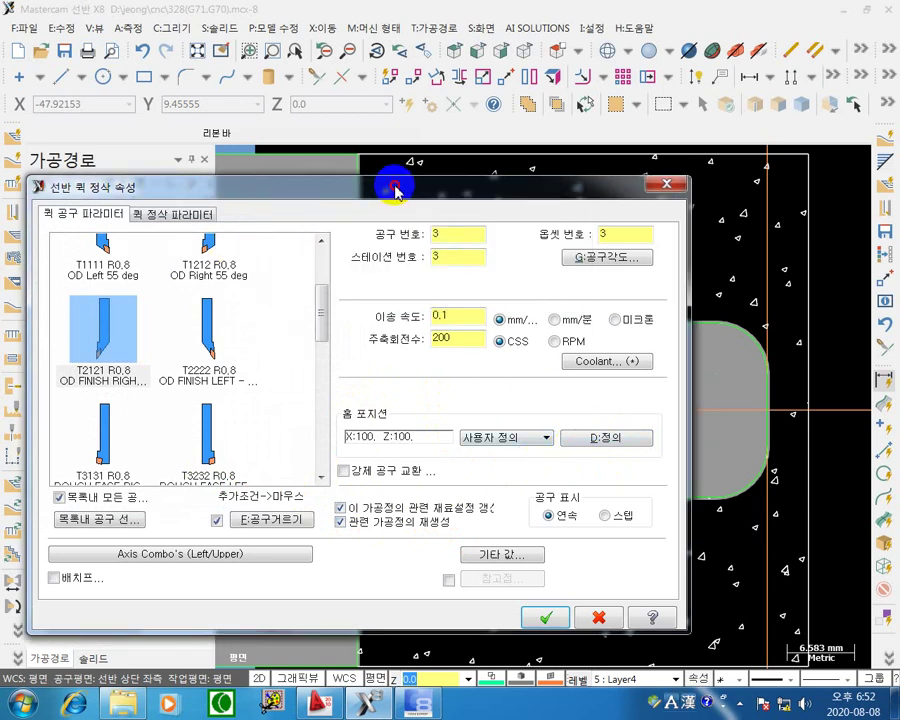
drag(395, 190, 485, 170)
click(296, 196)
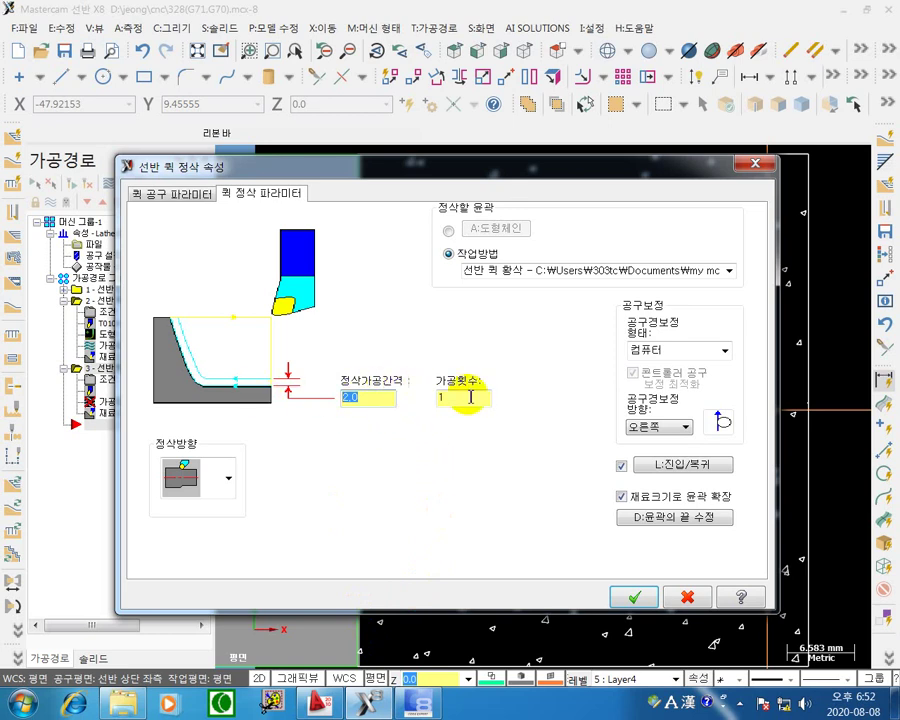
Try two finish passes with a finish stepover of 0.1 mm.
key(Tab)
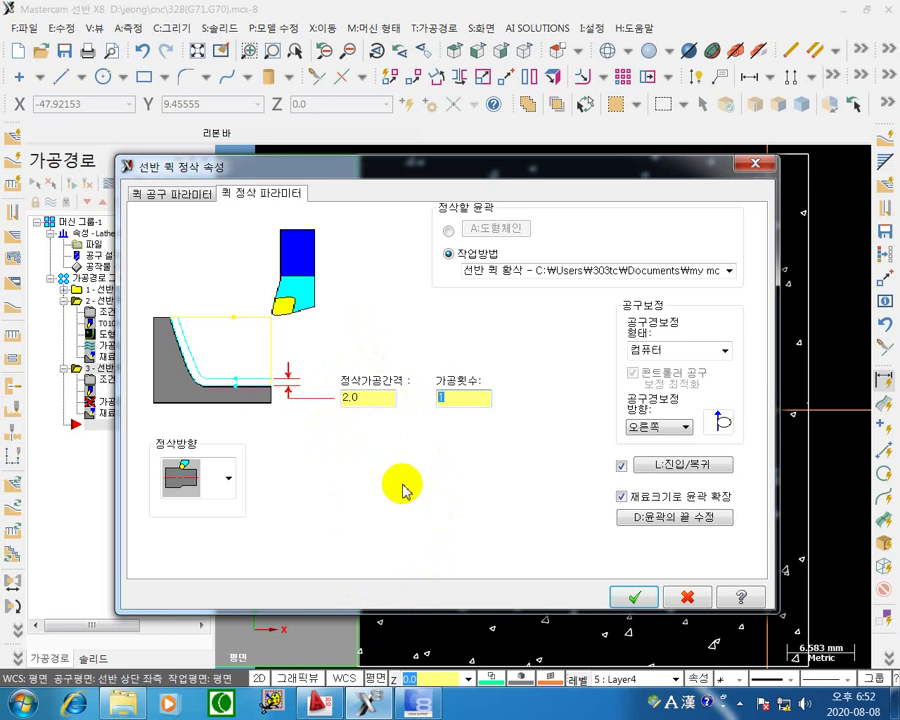
key(shift+Tab)
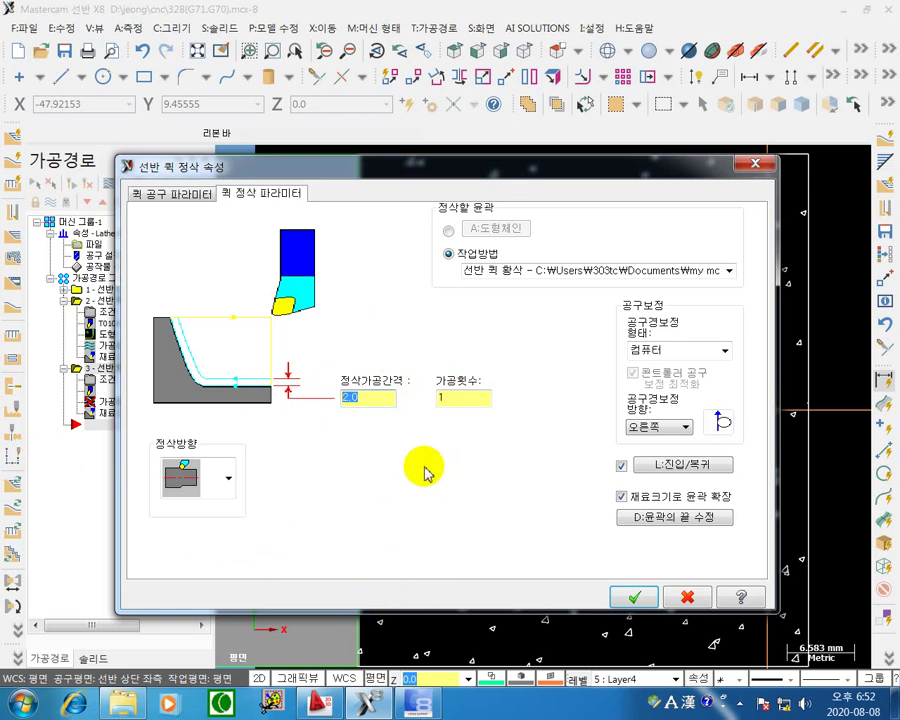
click(457, 400)
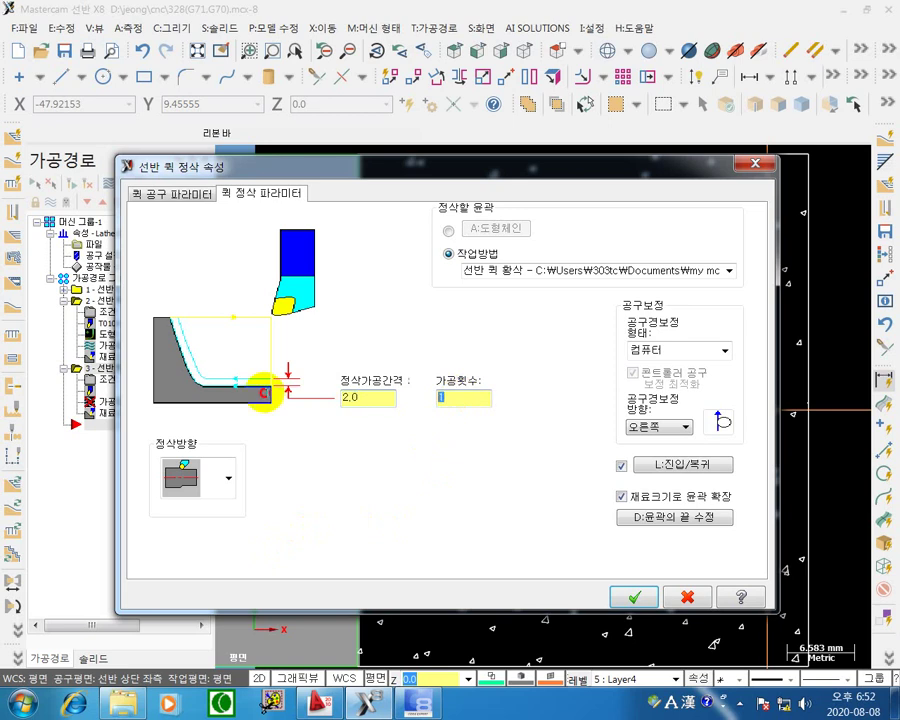
text(2)
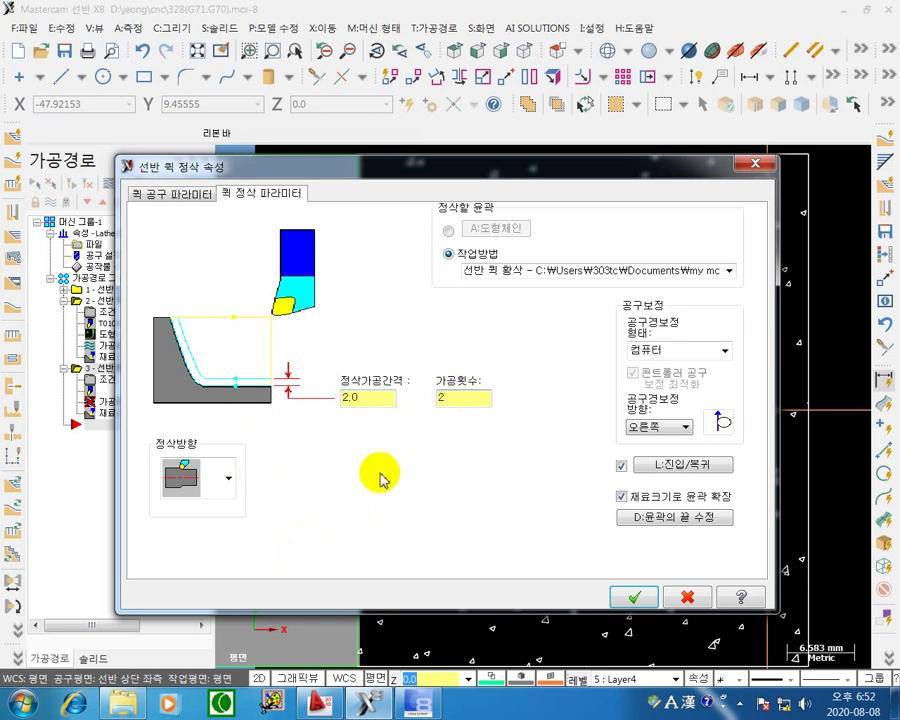
click(366, 398)
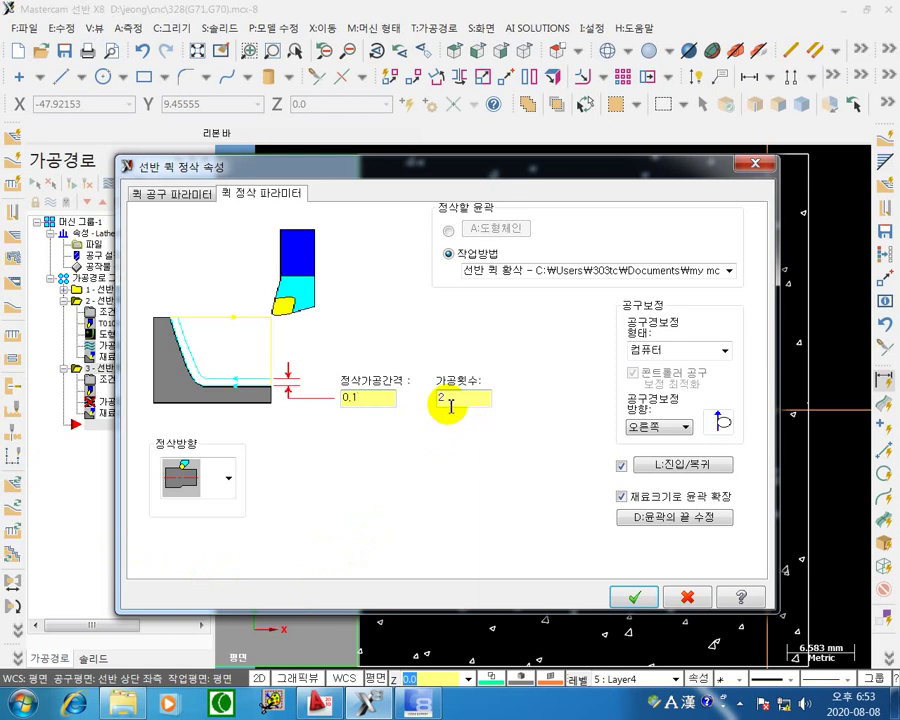
drag(452, 400, 340, 397)
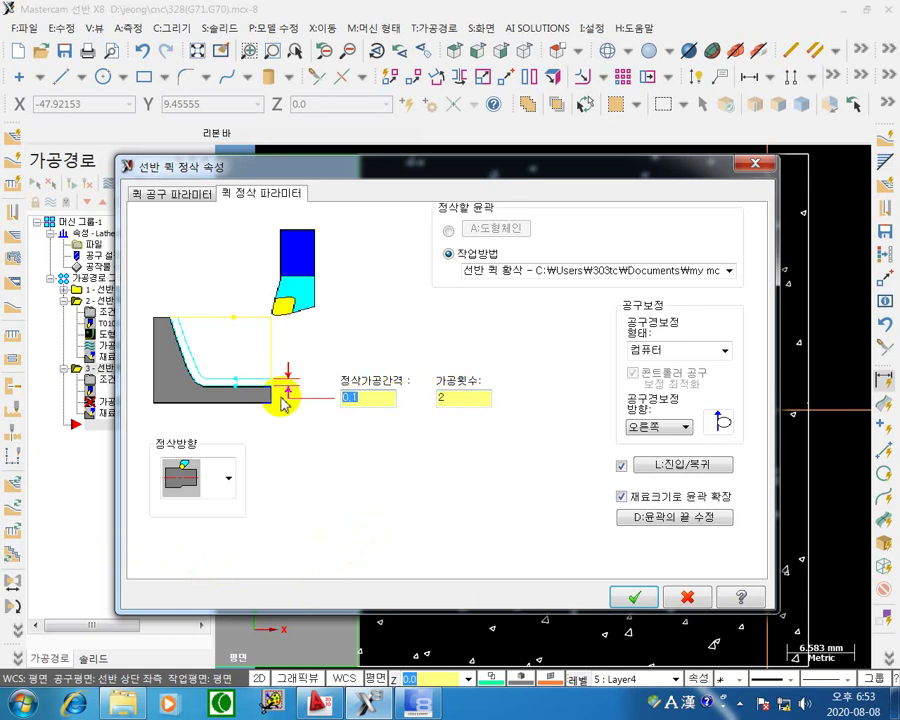
Set the number of finish passes to 1 and the finish stepover to 2 mm.
double_click(464, 404)
text(1)
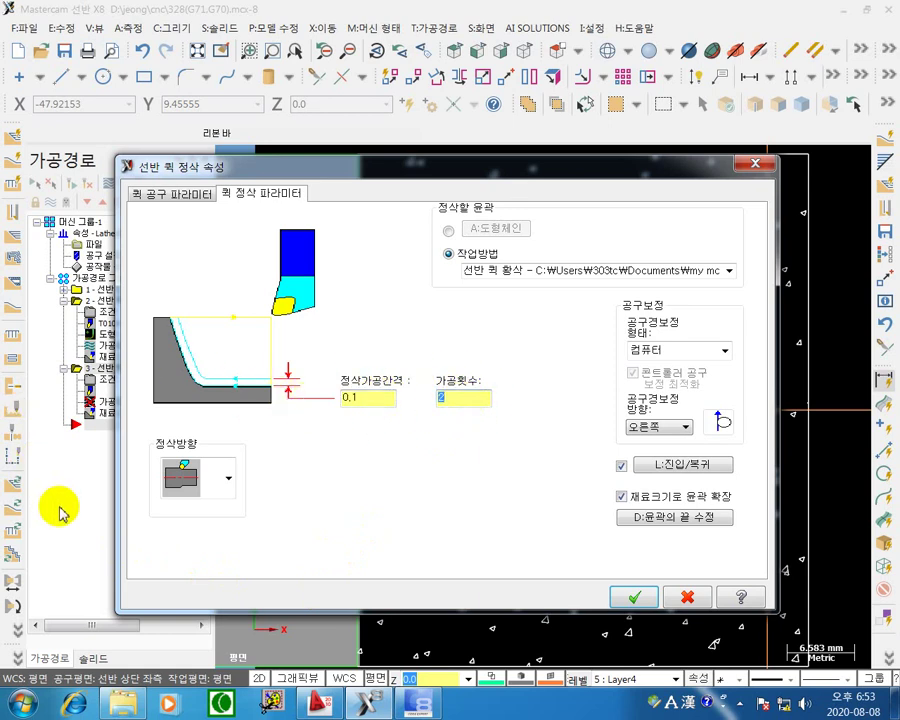
double_click(387, 400)
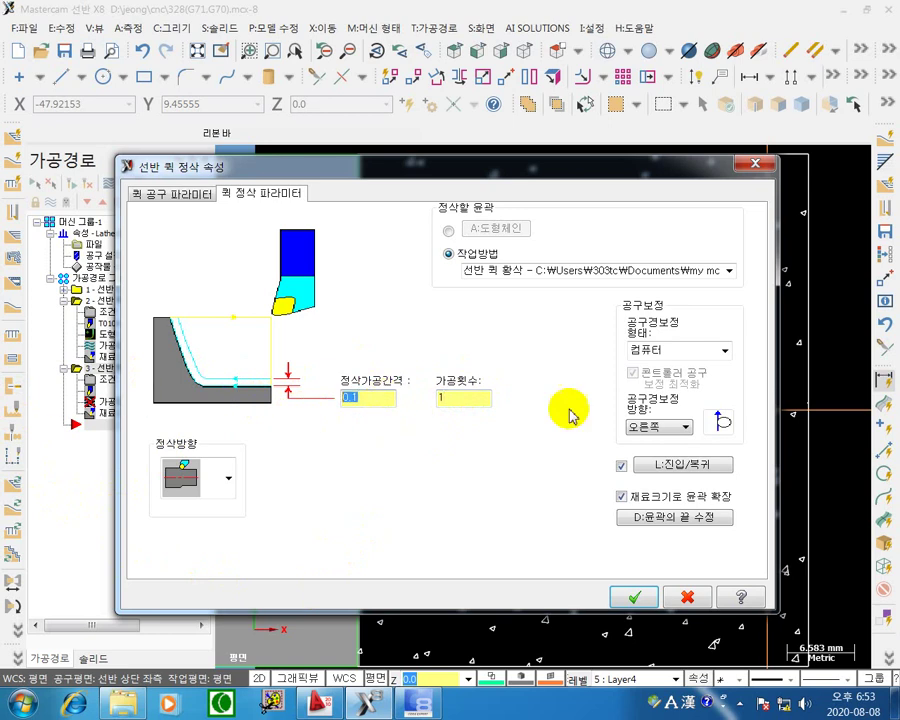
text(2)
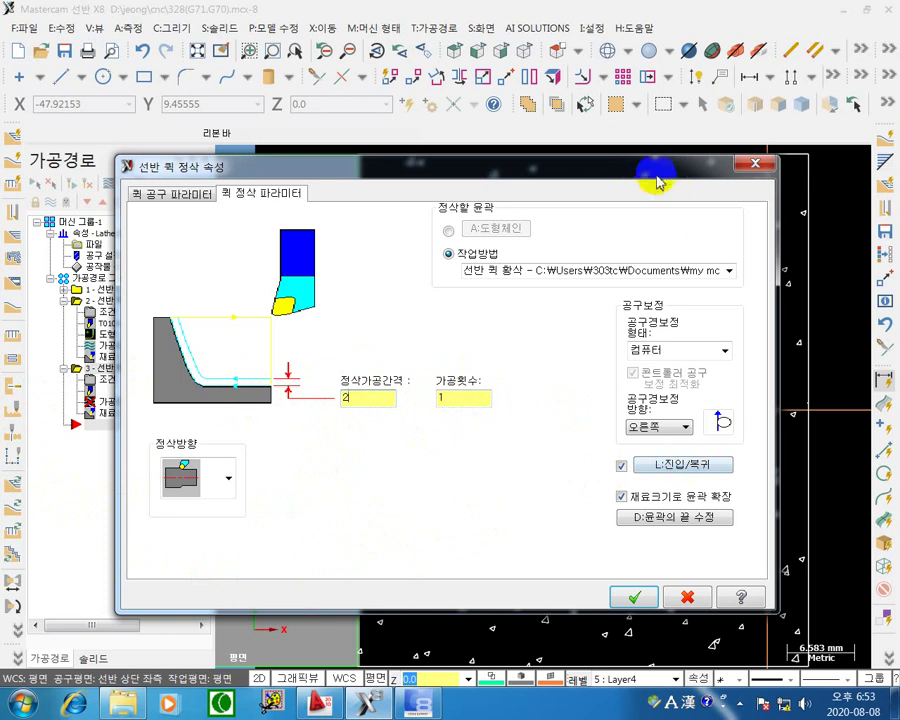
Set the lead-out vector angle to 90 degrees and generate the quick finish toolpath.
mouse_move(655, 170)
mouse_down()
mouse_move(532, 148)
mouse_move(490, 66)
mouse_move(499, 69)
mouse_up()
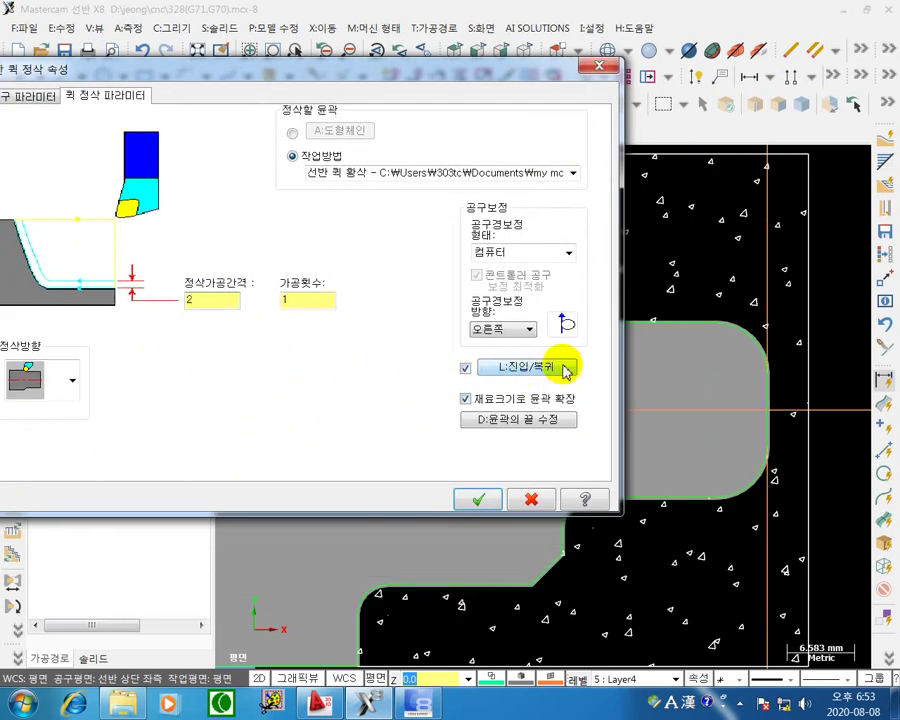
click(547, 371)
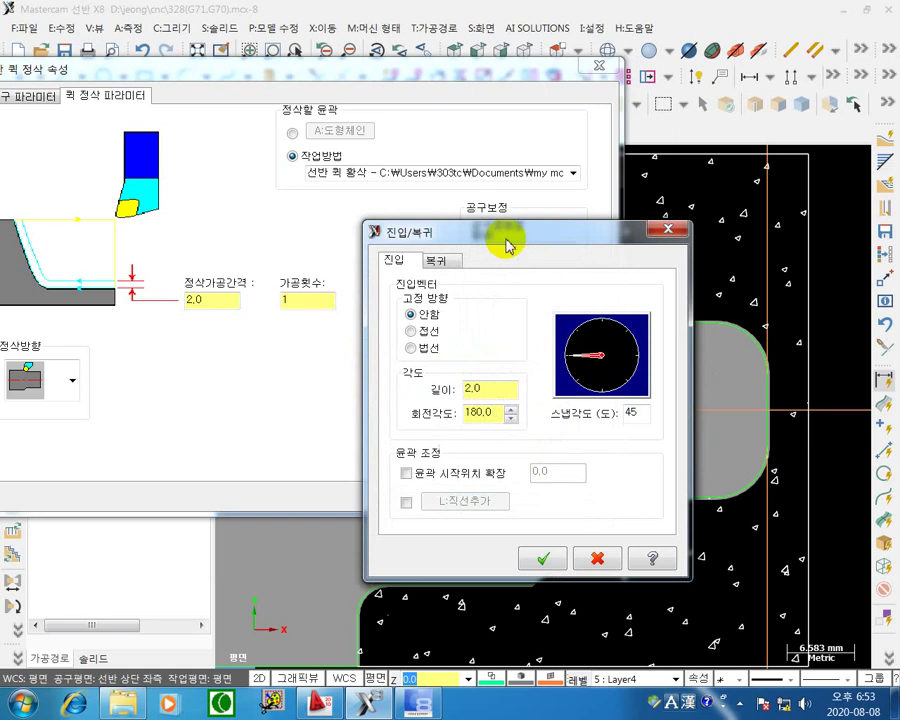
drag(506, 236, 431, 180)
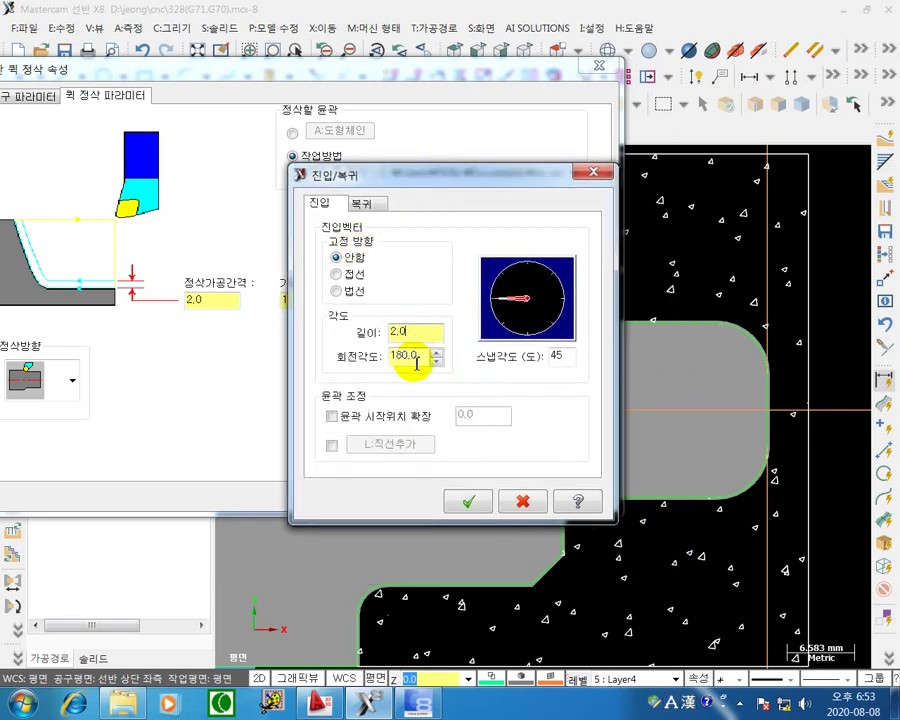
click(362, 203)
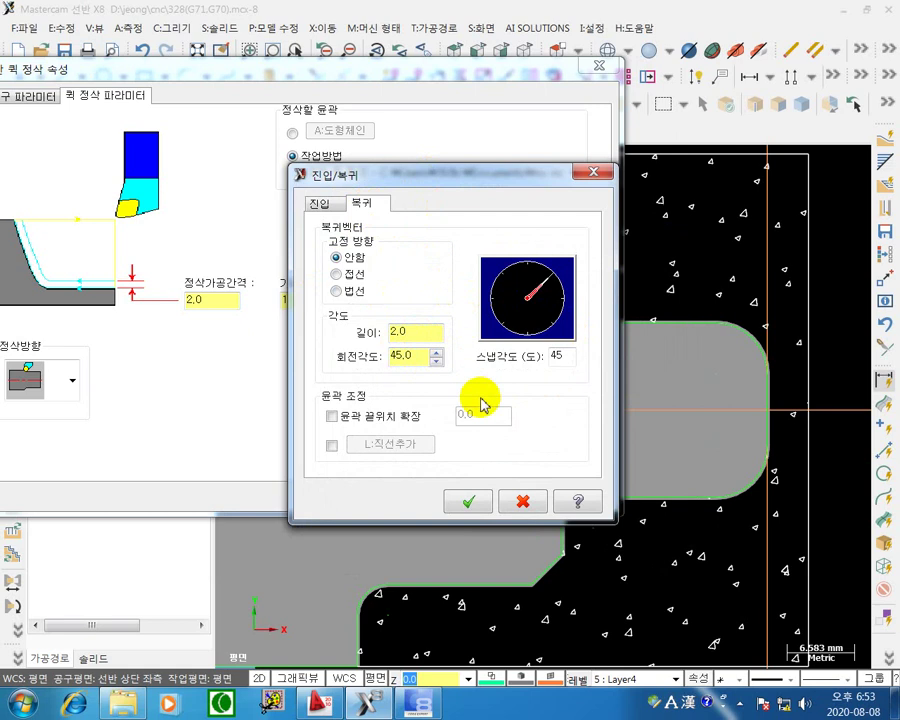
click(531, 266)
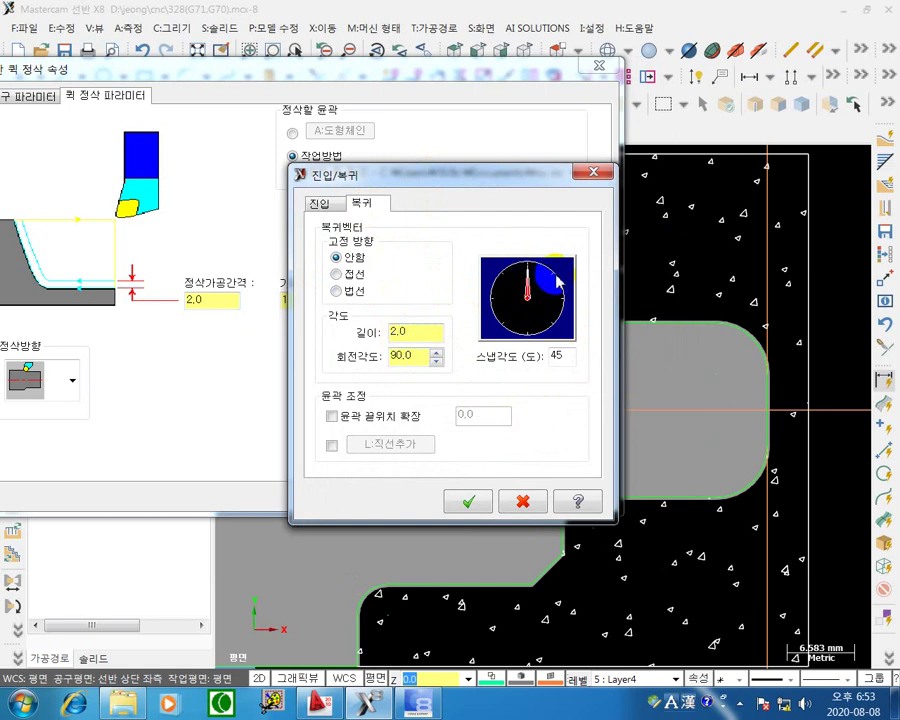
click(405, 356)
click(400, 330)
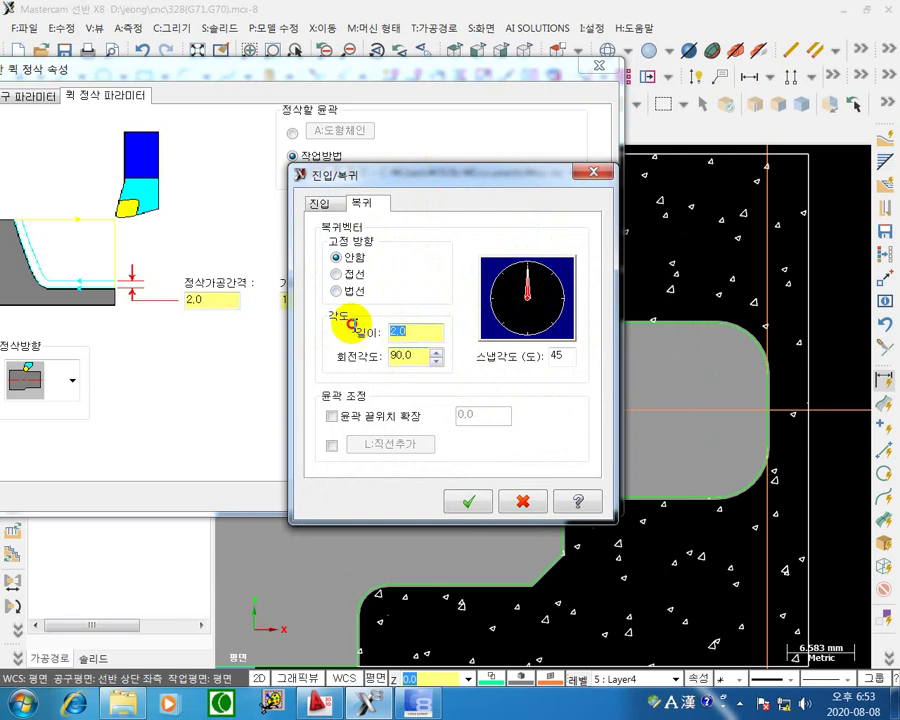
click(463, 494)
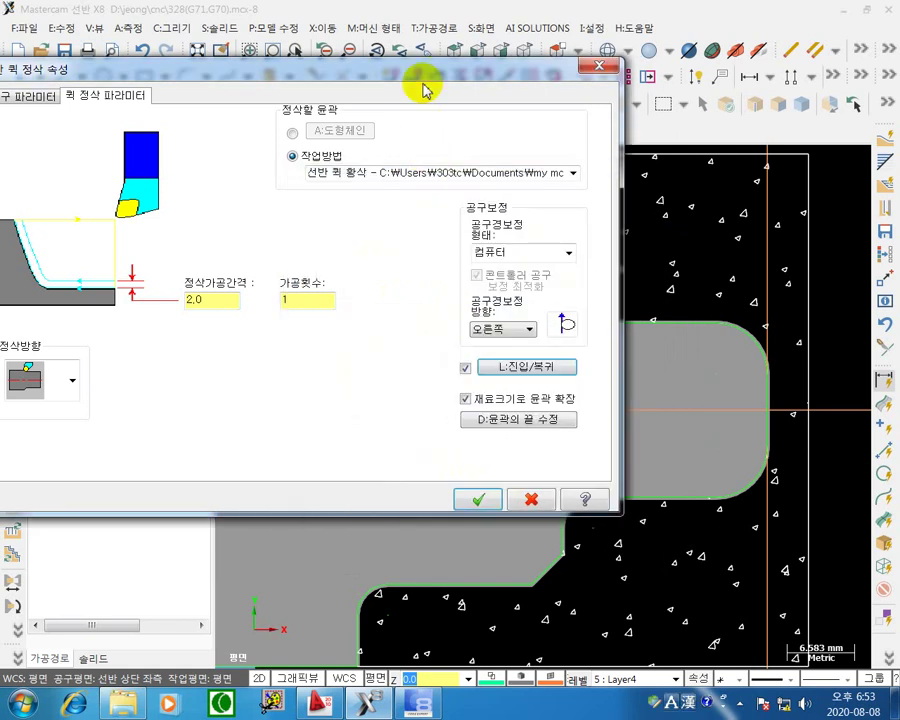
drag(426, 76, 596, 79)
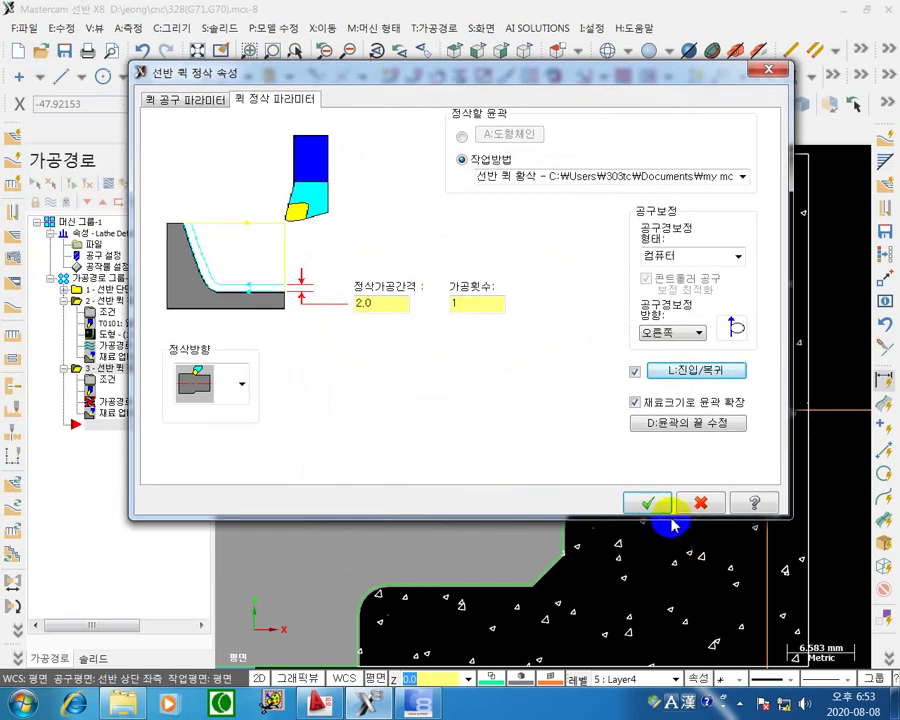
click(659, 510)
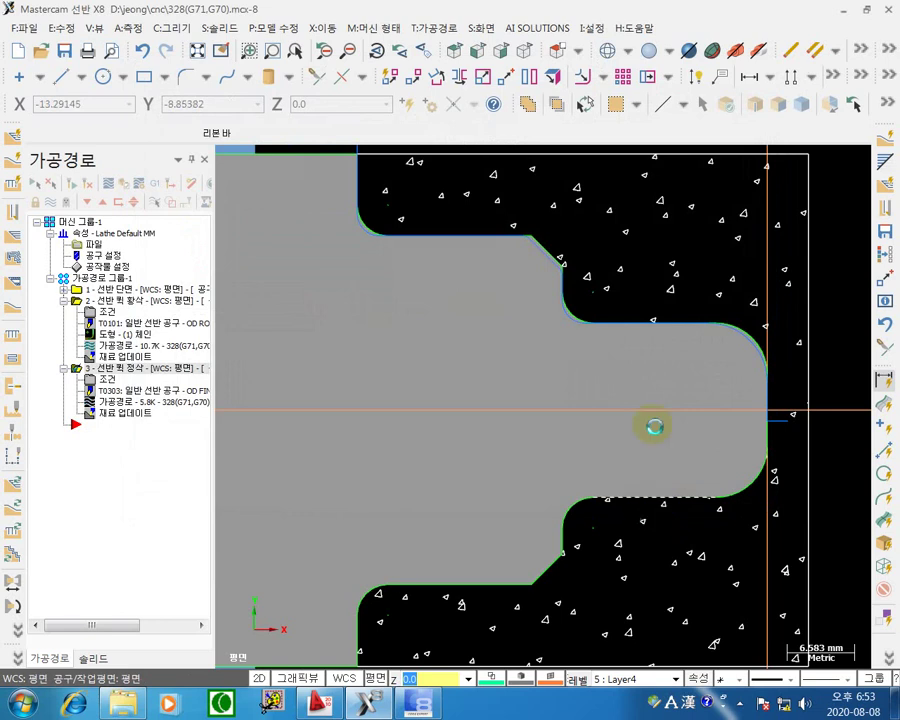
Collapse the quick rough operation and open the backplot for the quick finish toolpath.
click(63, 301)
click(63, 301)
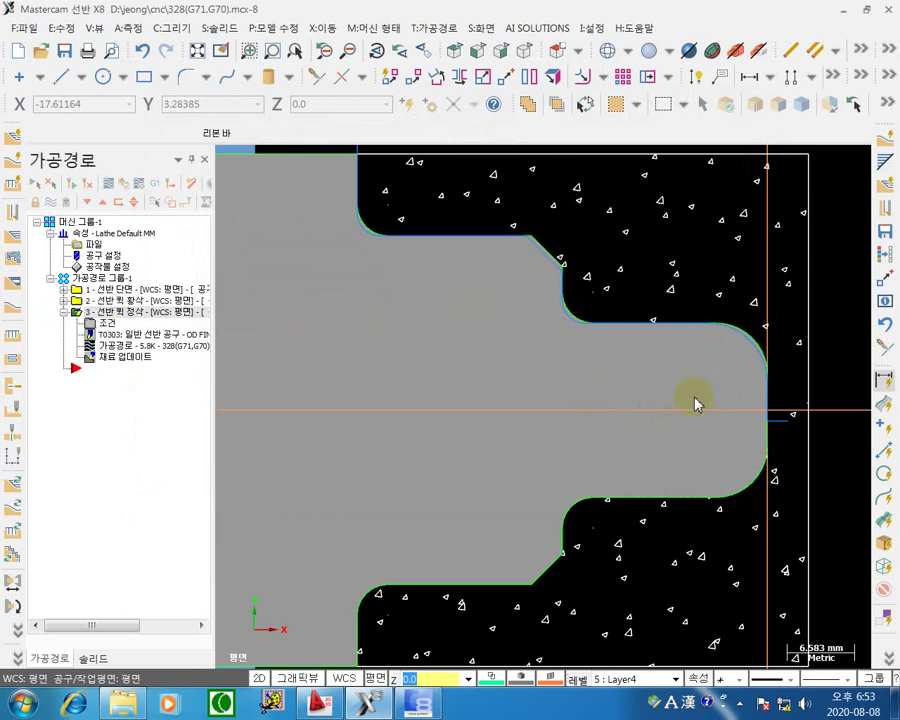
scroll(636, 400, down, 3)
middle_drag(544, 406, 290, 469)
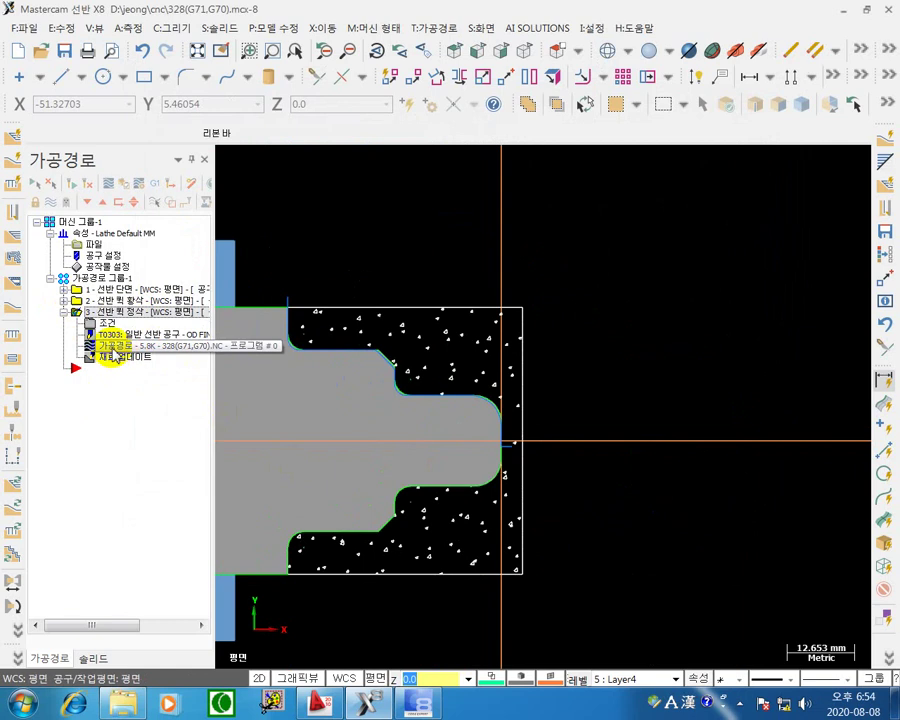
click(110, 186)
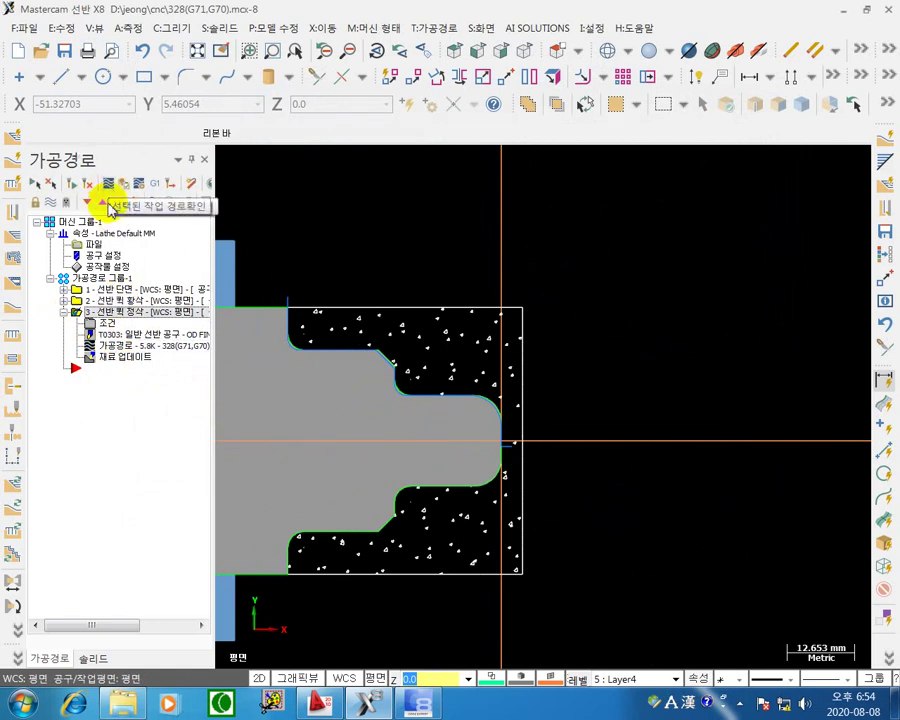
click(63, 313)
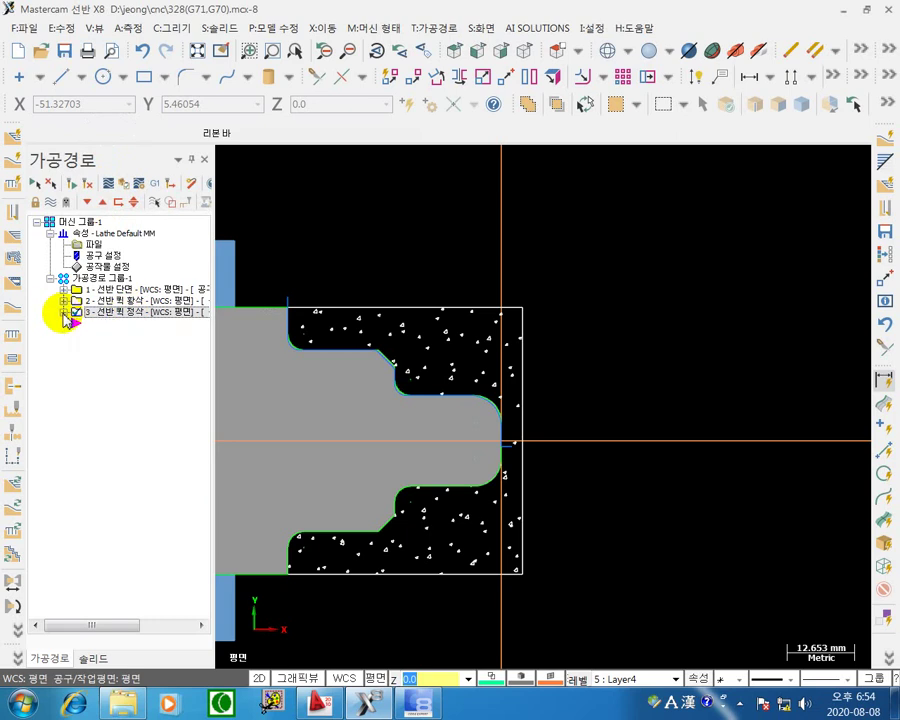
click(63, 313)
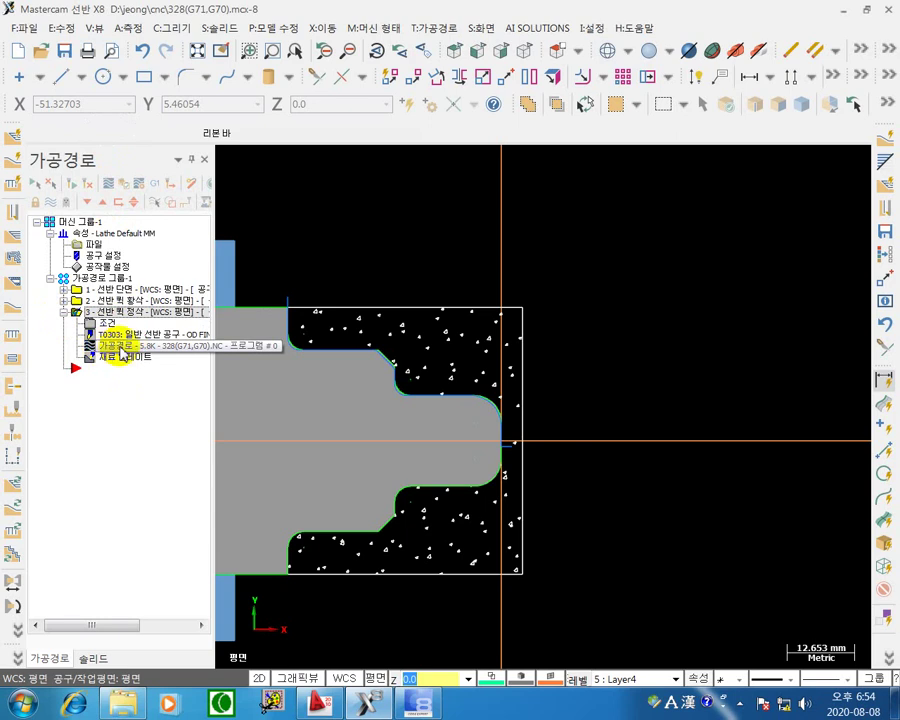
click(120, 350)
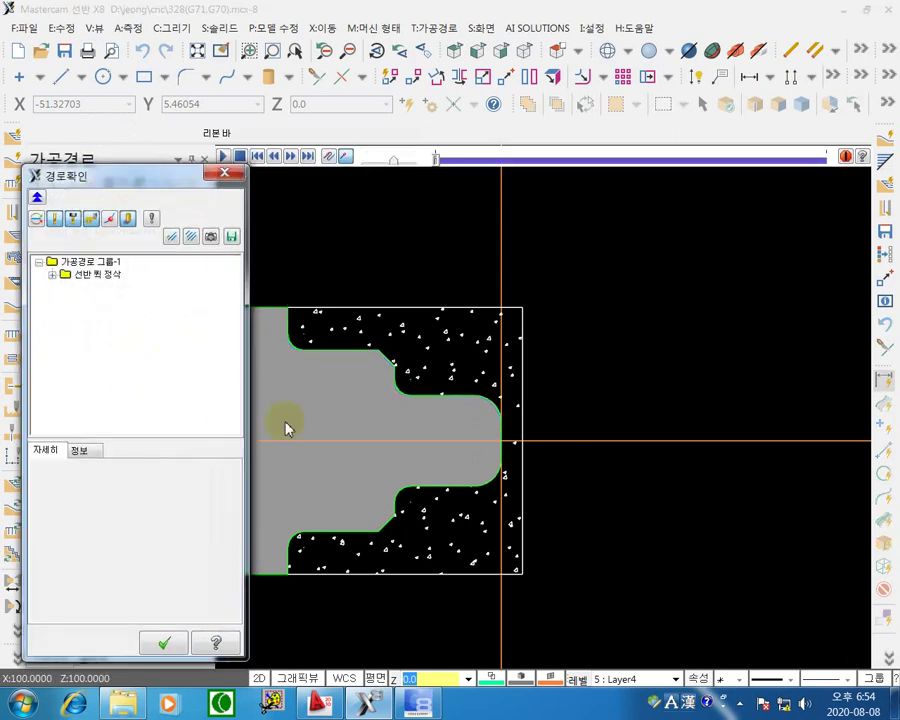
Step the quick finish backplot through the rapid approach, the lead-in and the cut up the part's front face.
middle_drag(388, 462, 552, 462)
scroll(611, 400, down, 7)
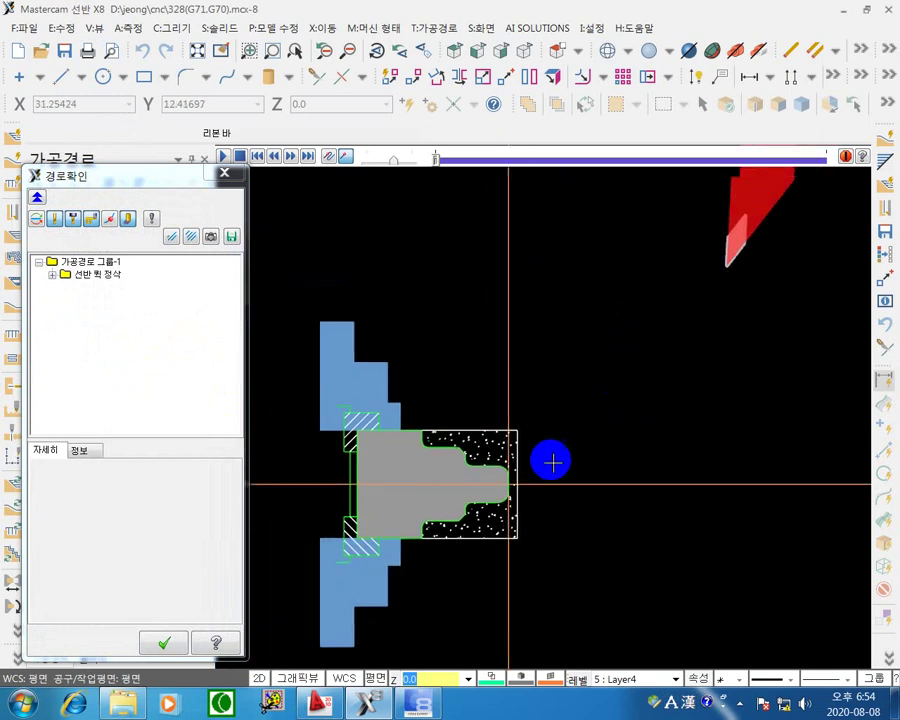
scroll(557, 450, up, 1)
scroll(732, 241, up, 2)
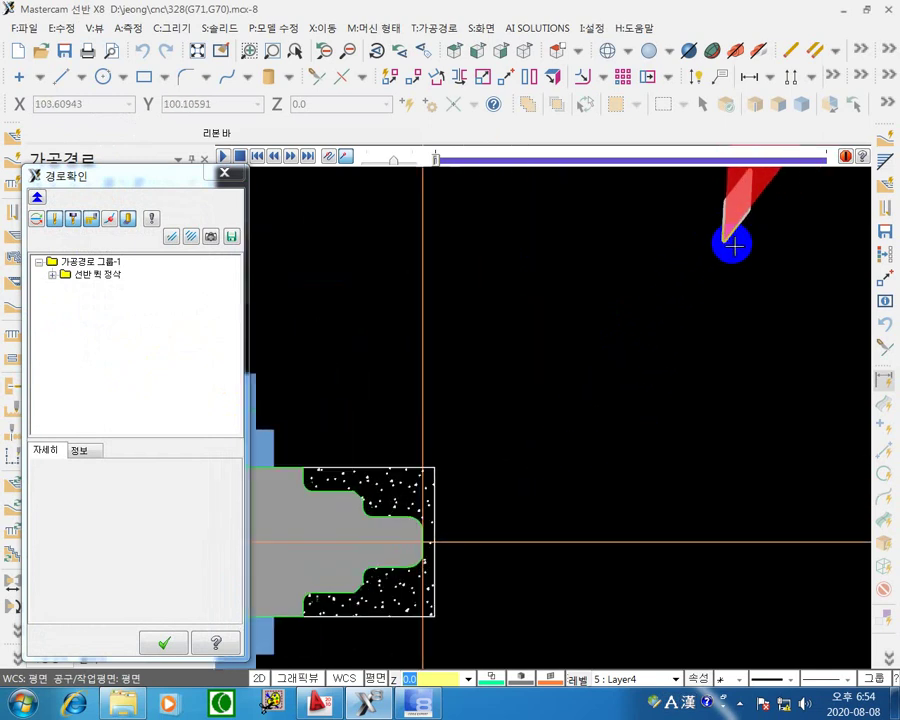
scroll(729, 263, down, 1)
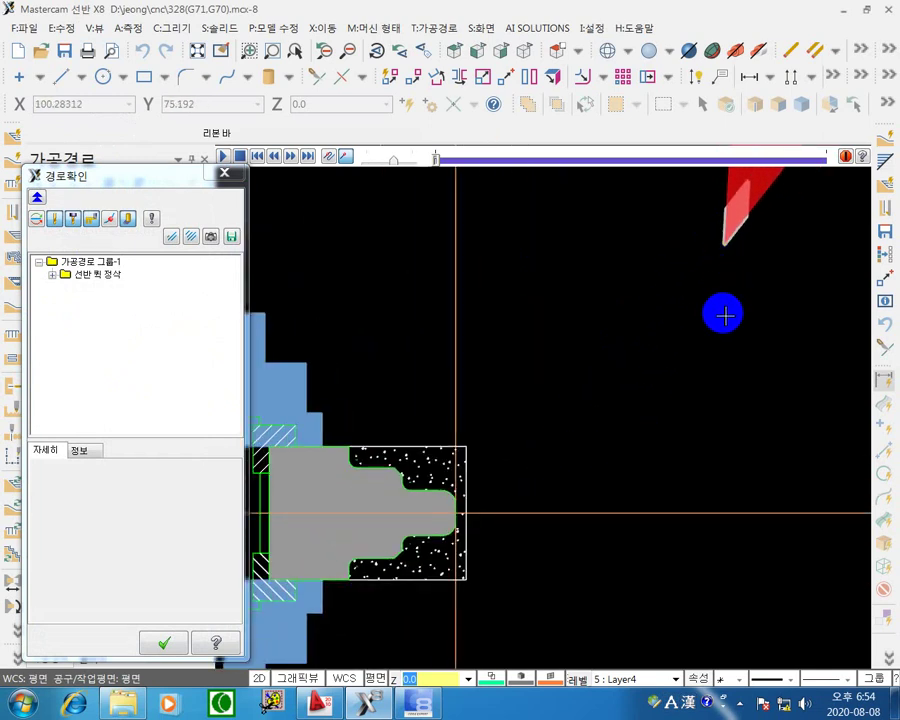
key(Right)
scroll(438, 526, up, 3)
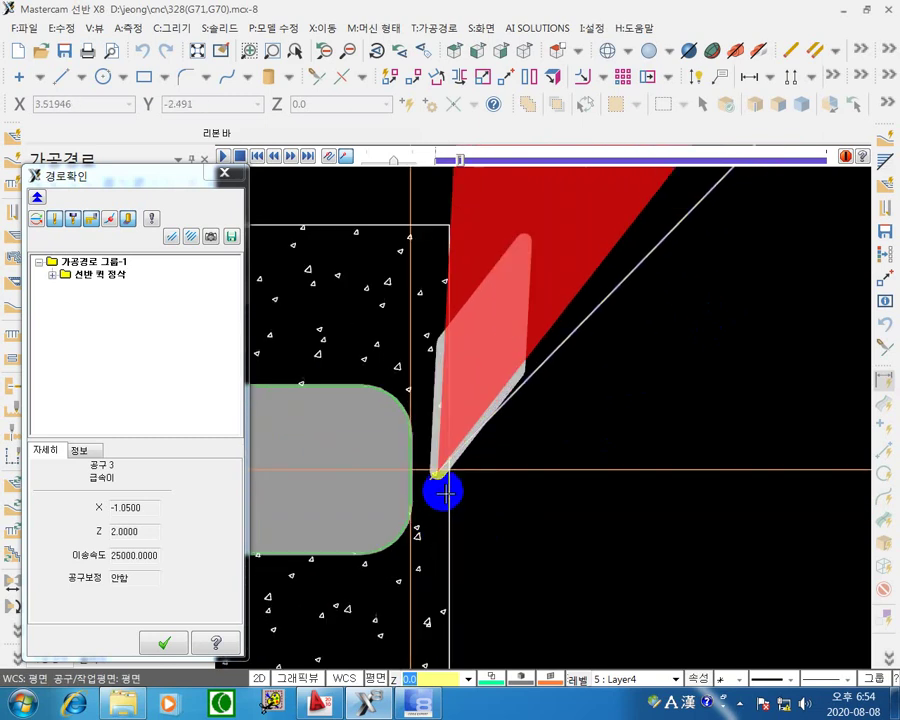
scroll(444, 490, up, 4)
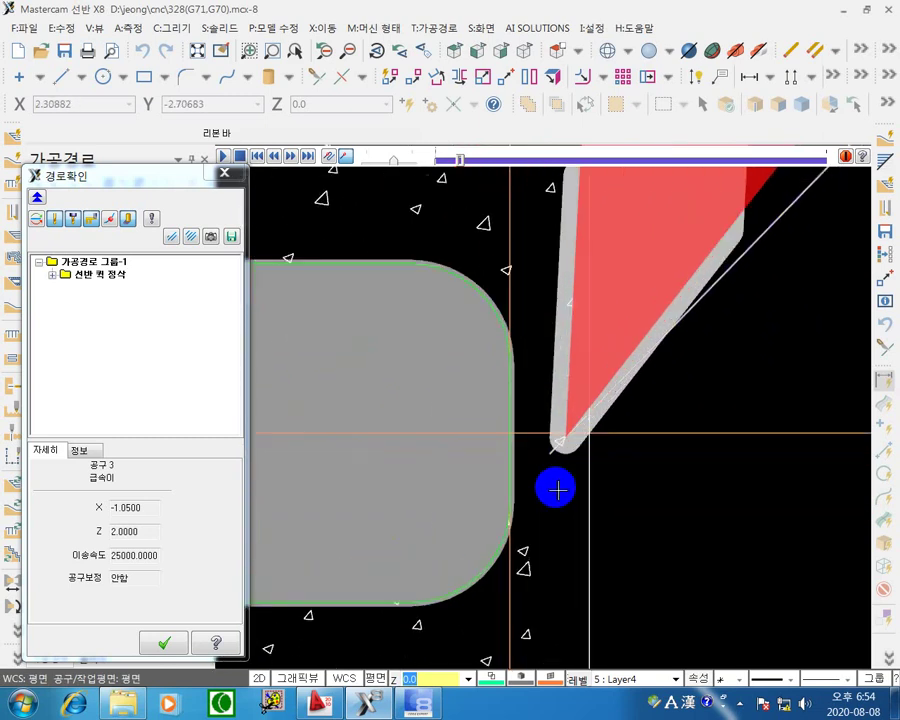
key(Right)
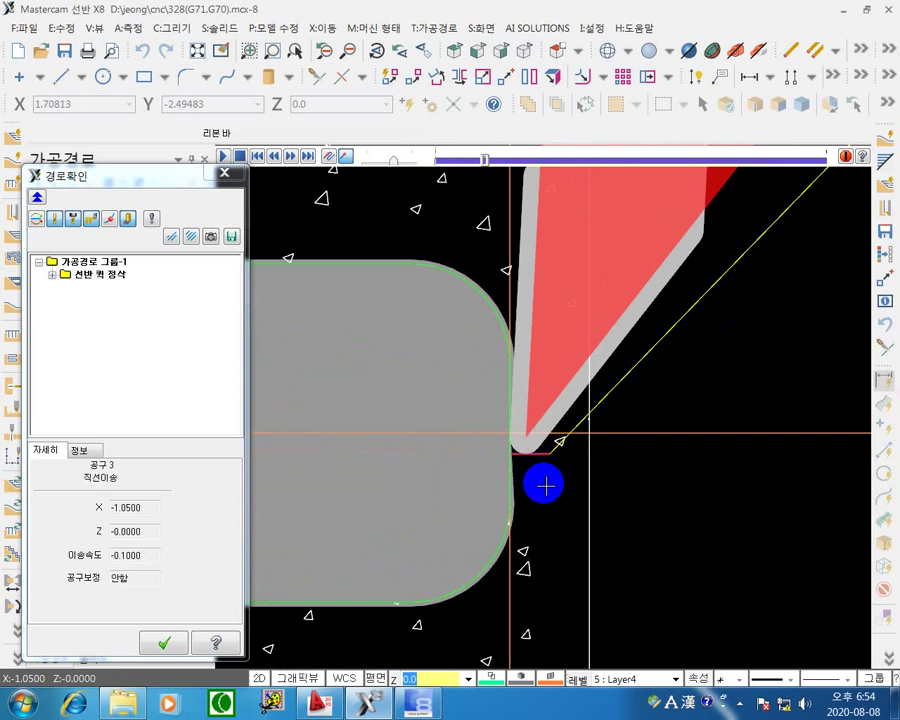
key(Right)
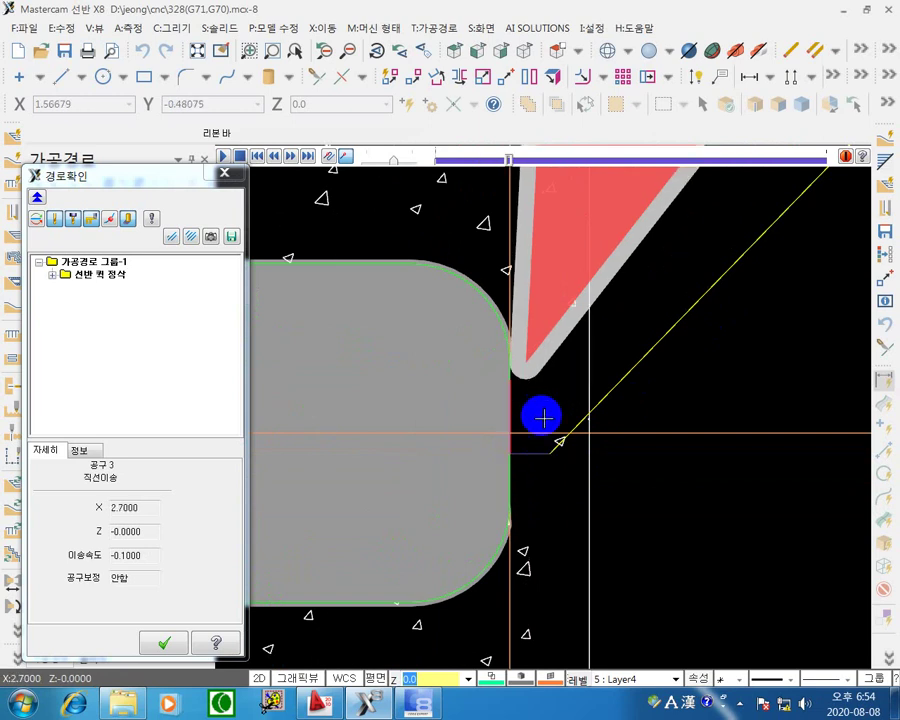
Step the finish backplot around the nose radius, along the smallest diameter, through the inner fillet and up the chamfer.
middle_drag(540, 414, 659, 466)
key(Right)
middle_drag(531, 444, 746, 452)
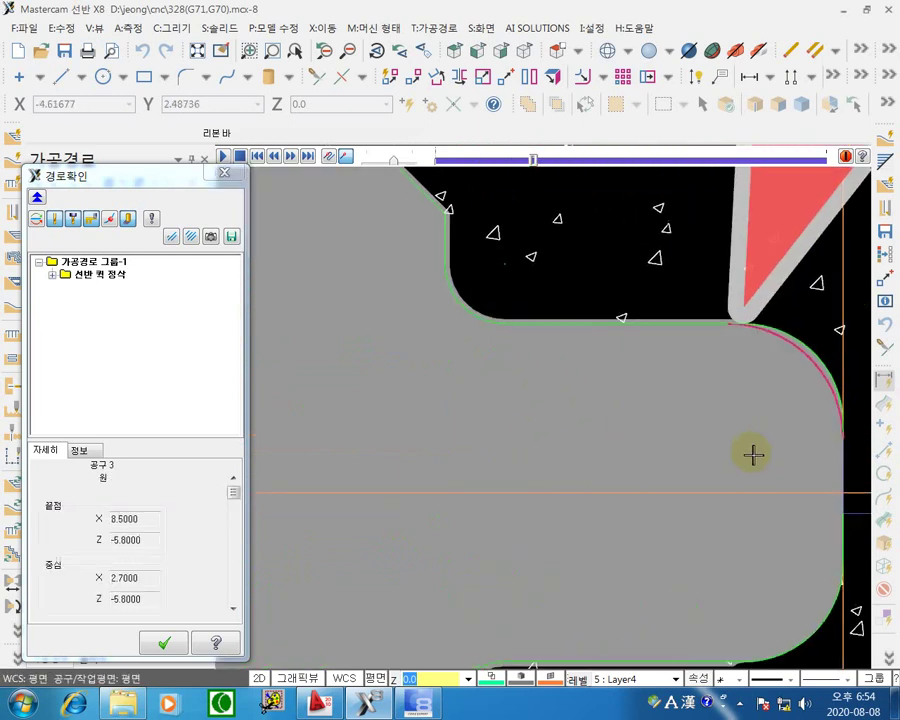
key(Right)
middle_drag(574, 426, 536, 476)
key(Right)
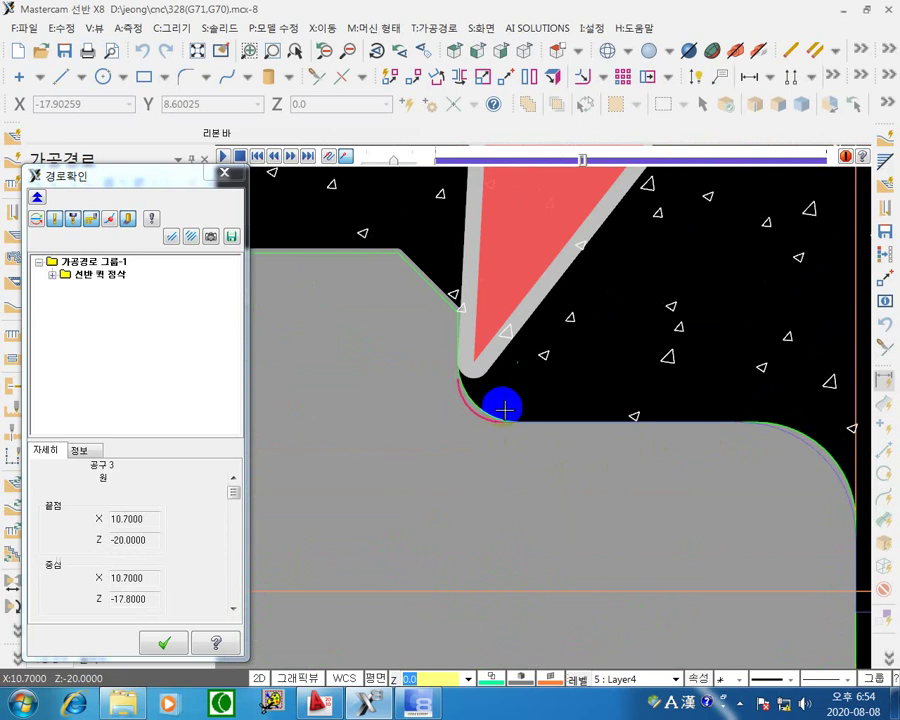
key(Right)
key(Right)
key(Right)
key(Right)
key(Right)
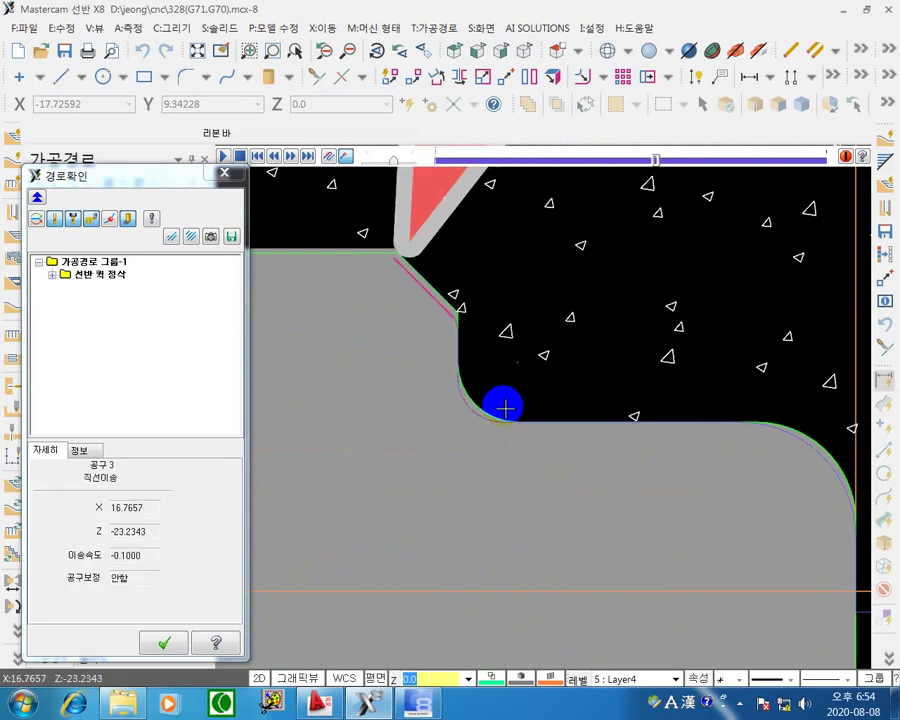
Step the finish backplot along the middle diameter, up the shoulder and back to the tool's home position, and close the backplot.
middle_drag(502, 402, 422, 437)
scroll(382, 418, down, 2)
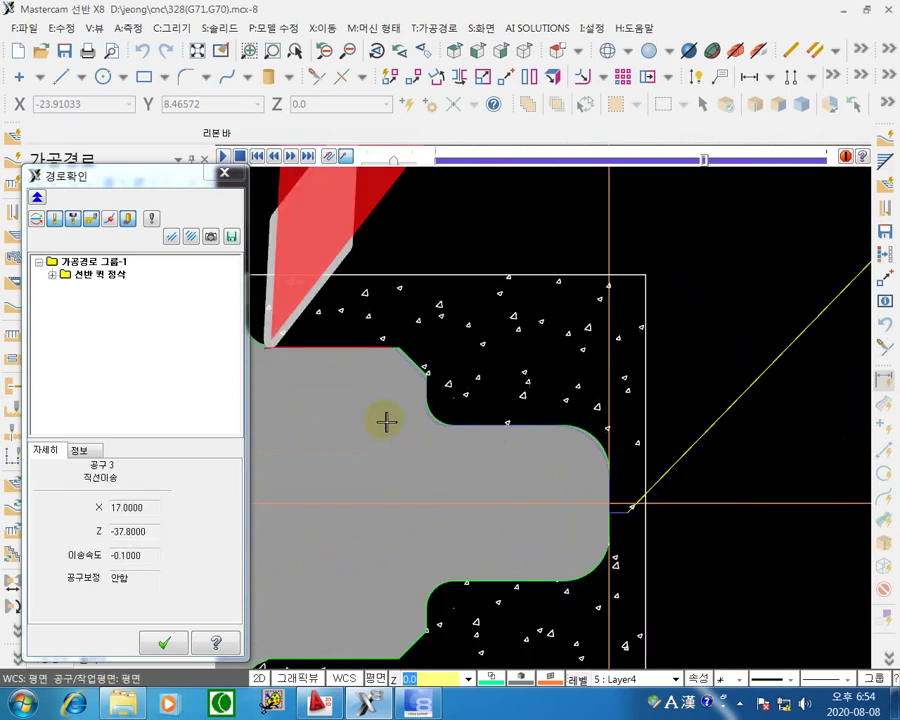
scroll(524, 458, up, 4)
key(Right)
key(Right)
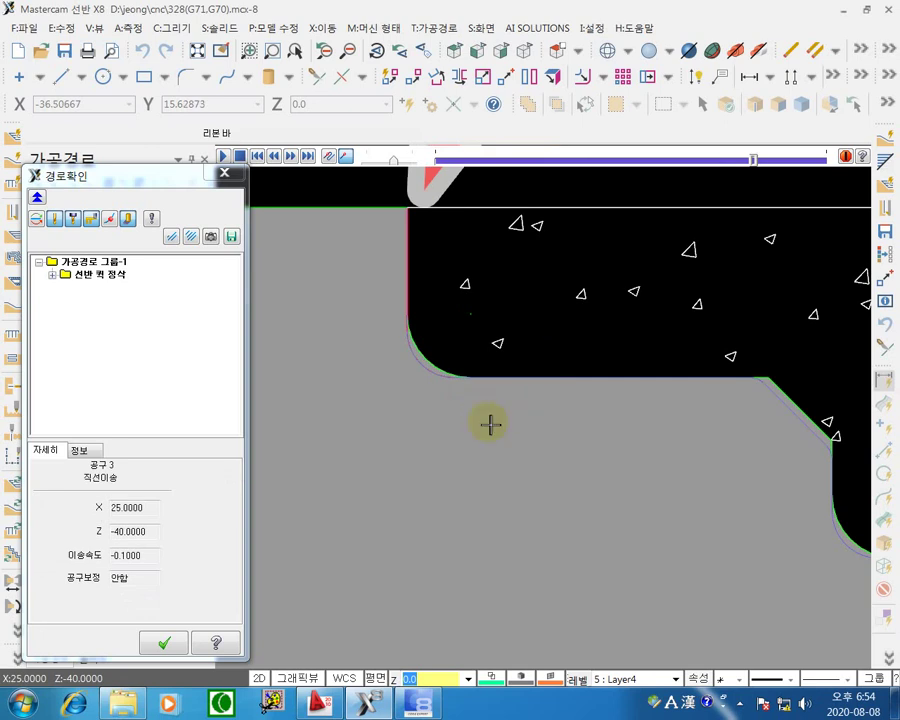
scroll(472, 503, down, 2)
key(s)
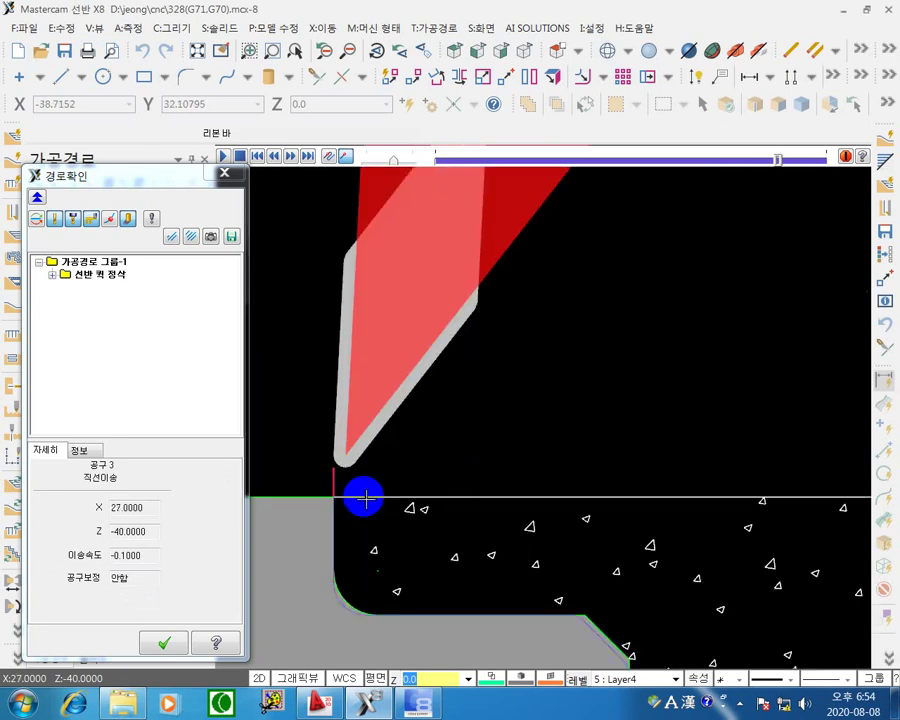
scroll(418, 468, down, 4)
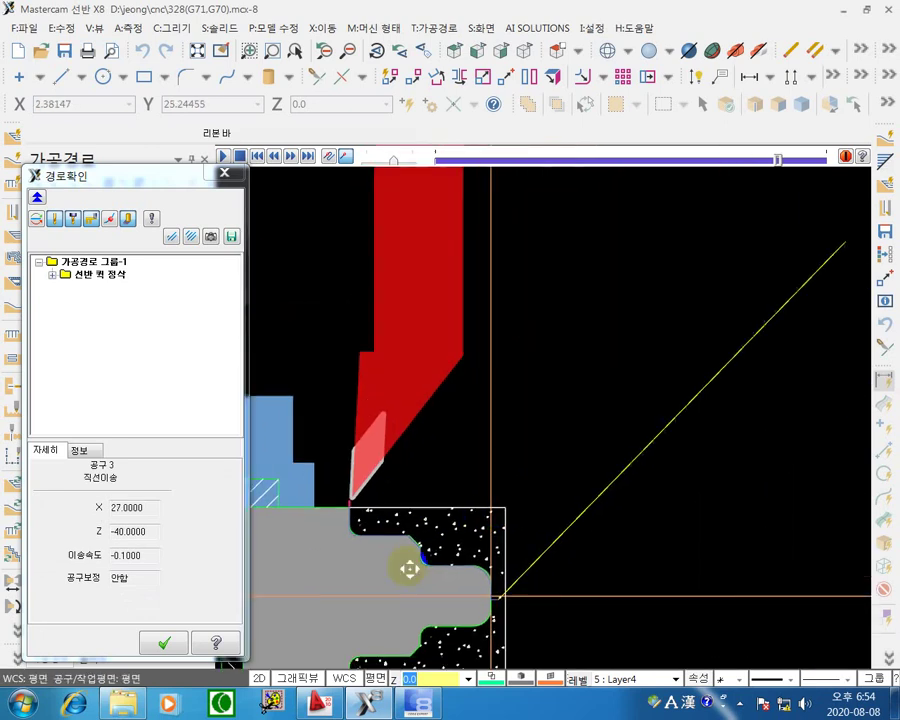
key(s)
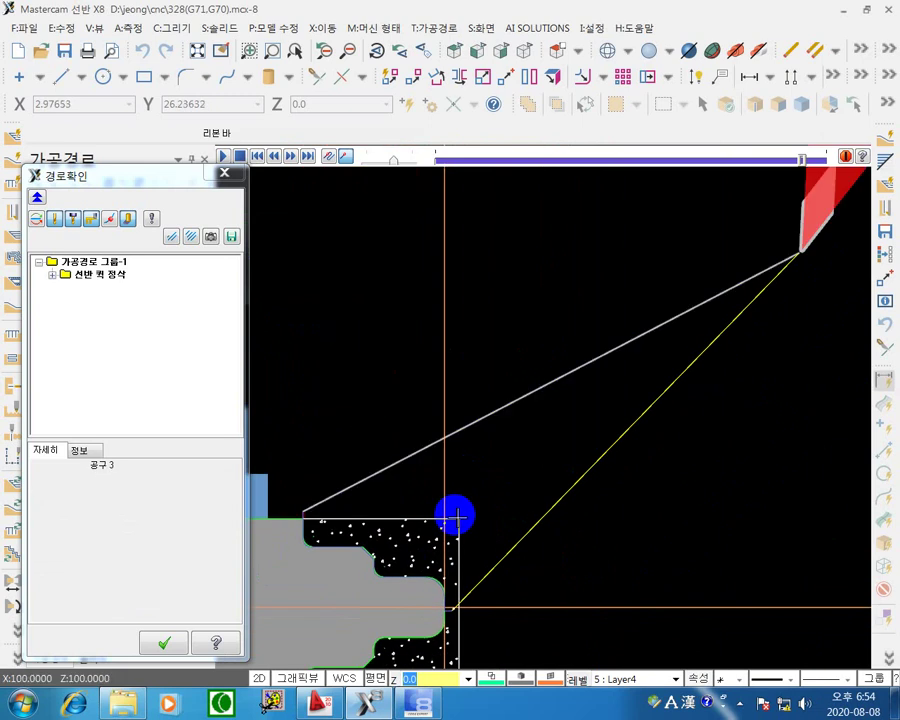
click(225, 175)
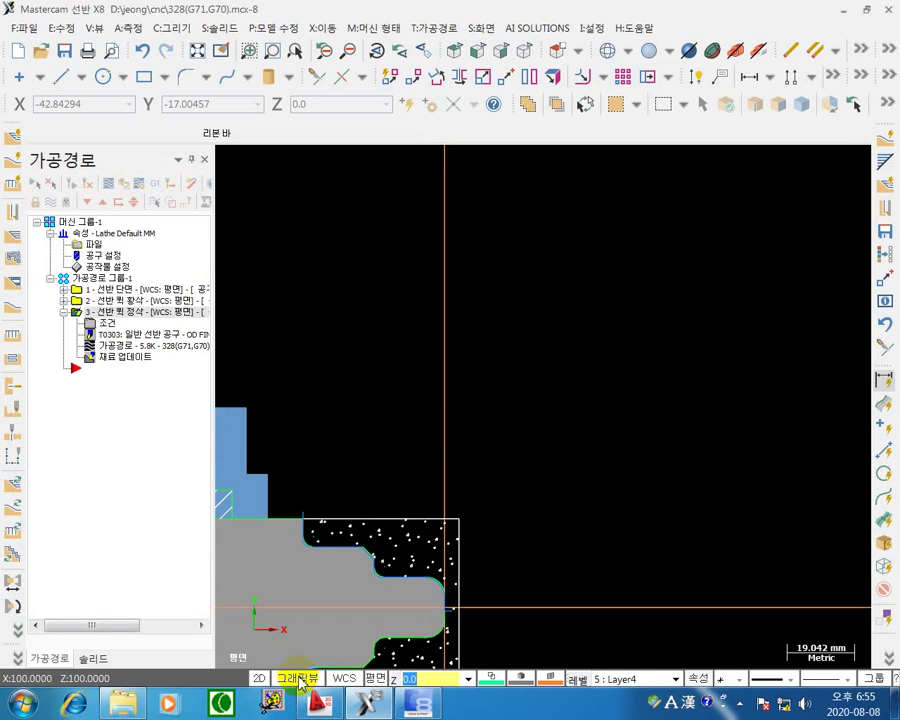
Review the quick finish parameters, checking the quick rough operation used as the finish contour source, and accept them.
middle_drag(426, 596, 580, 456)
scroll(544, 515, up, 3)
middle_drag(512, 438, 486, 482)
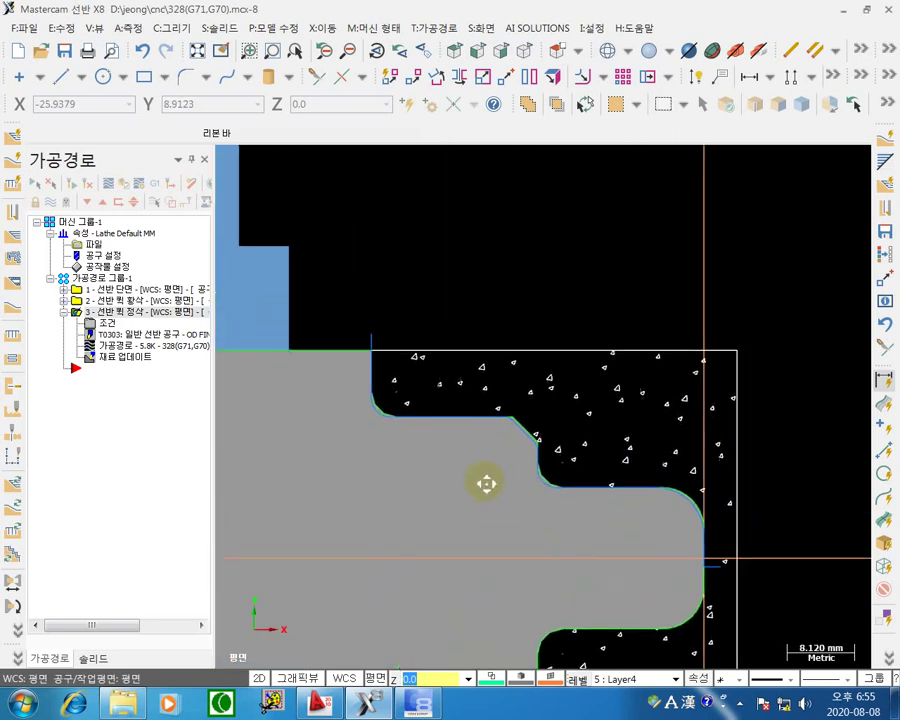
click(105, 325)
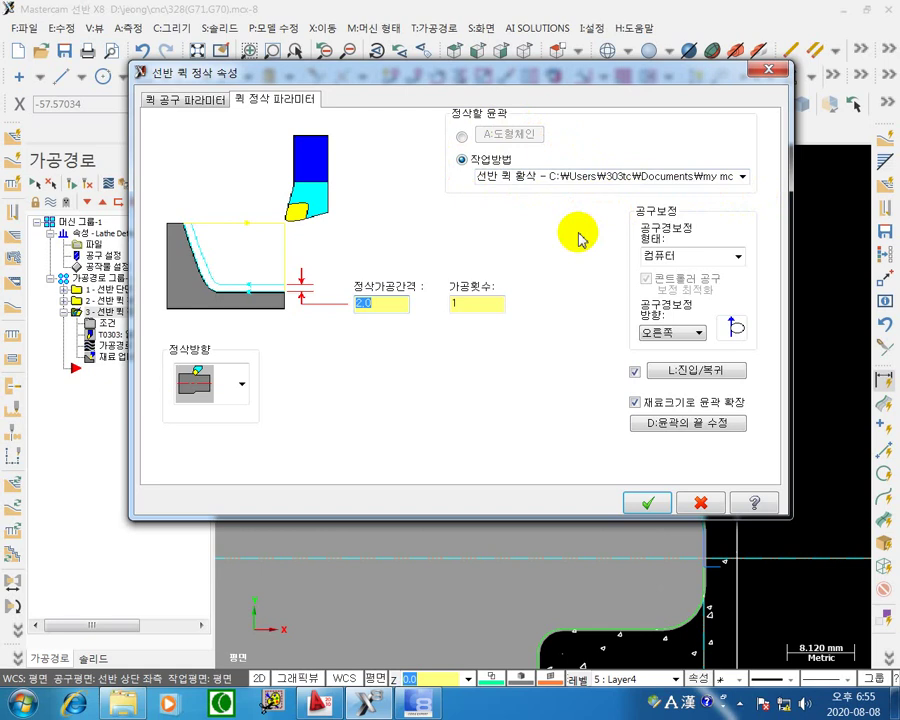
click(743, 177)
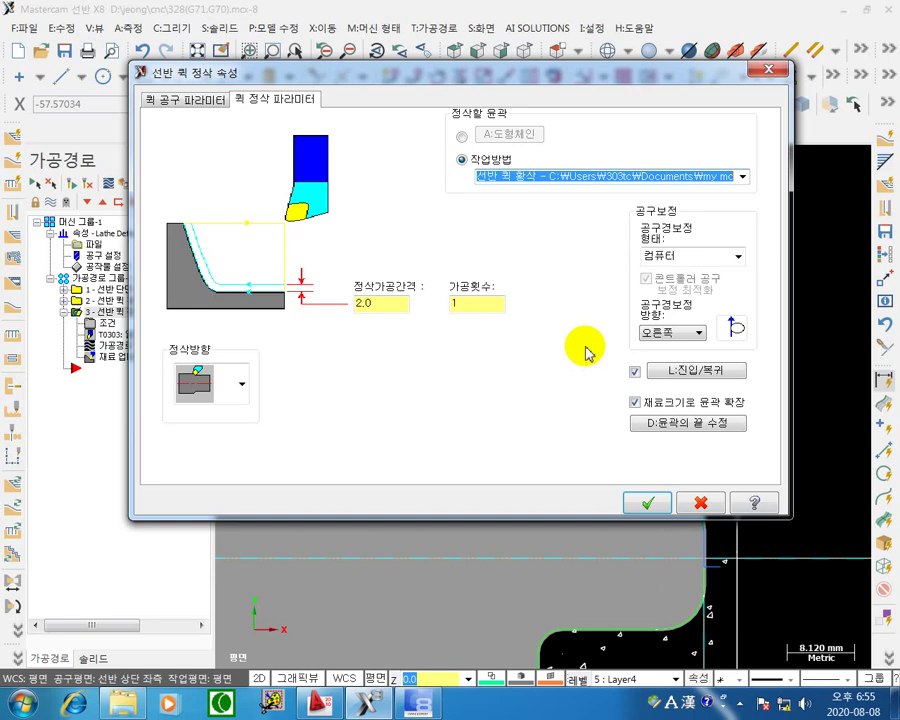
click(647, 506)
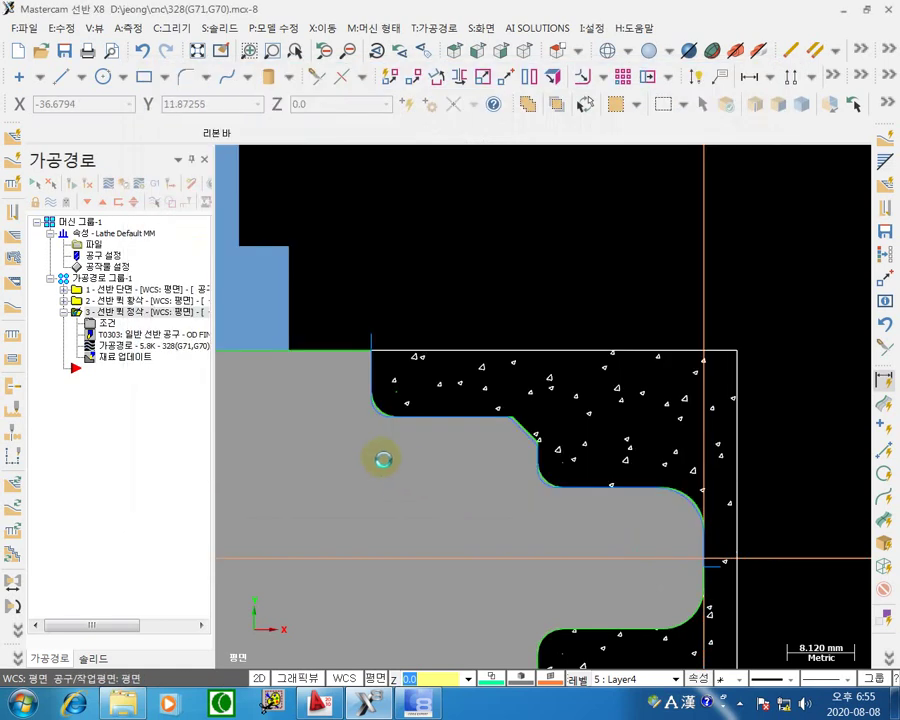
Select only the quick rough operation in the toolpath group.
middle_drag(570, 428, 707, 428)
scroll(632, 356, down, 3)
scroll(719, 442, up, 2)
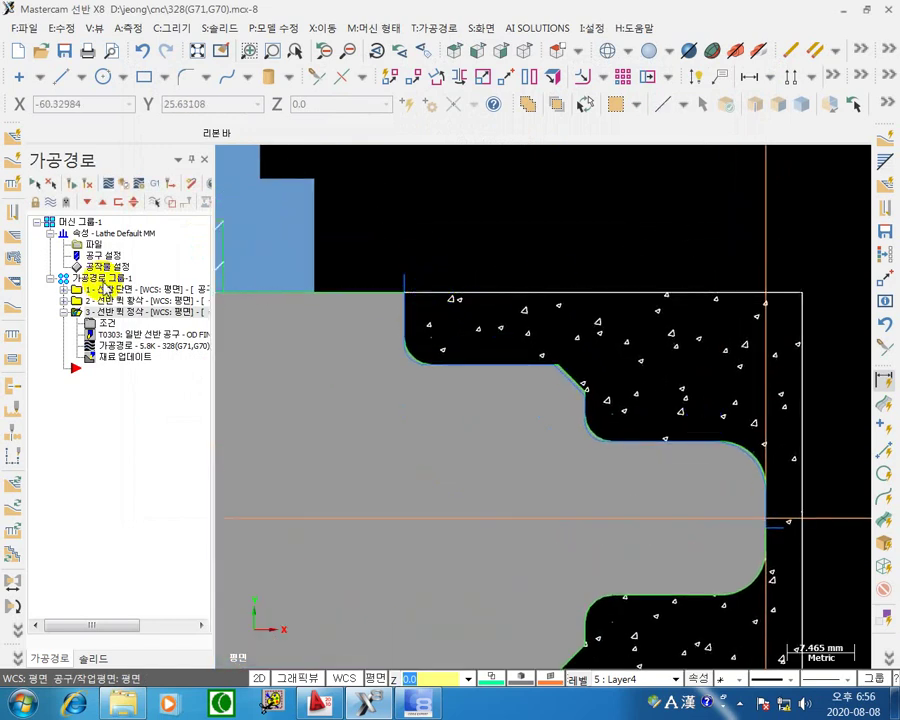
click(135, 302)
click(137, 314)
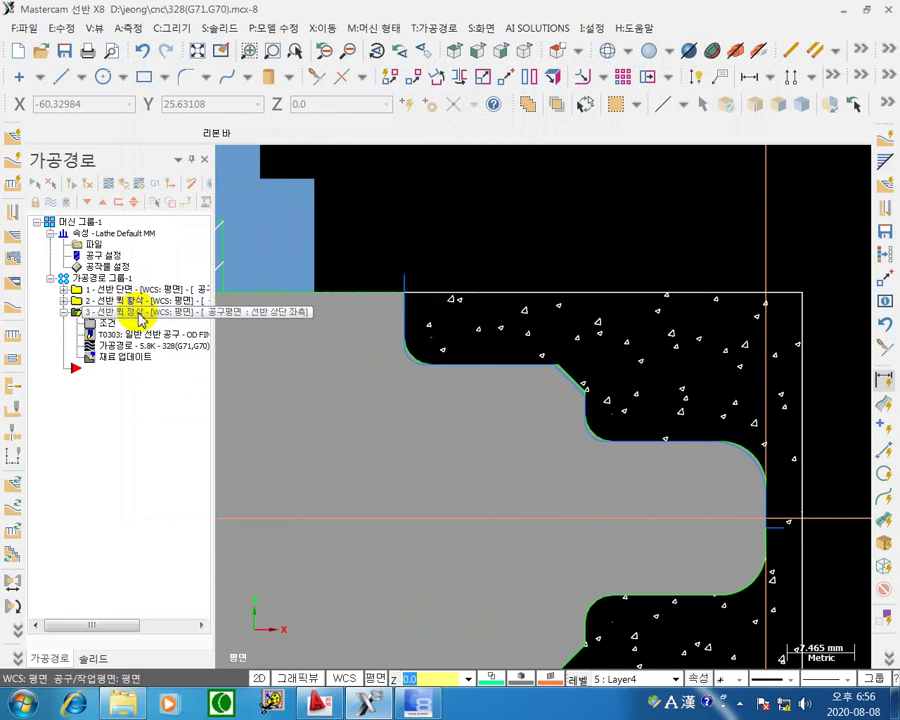
ctrl+click(130, 303)
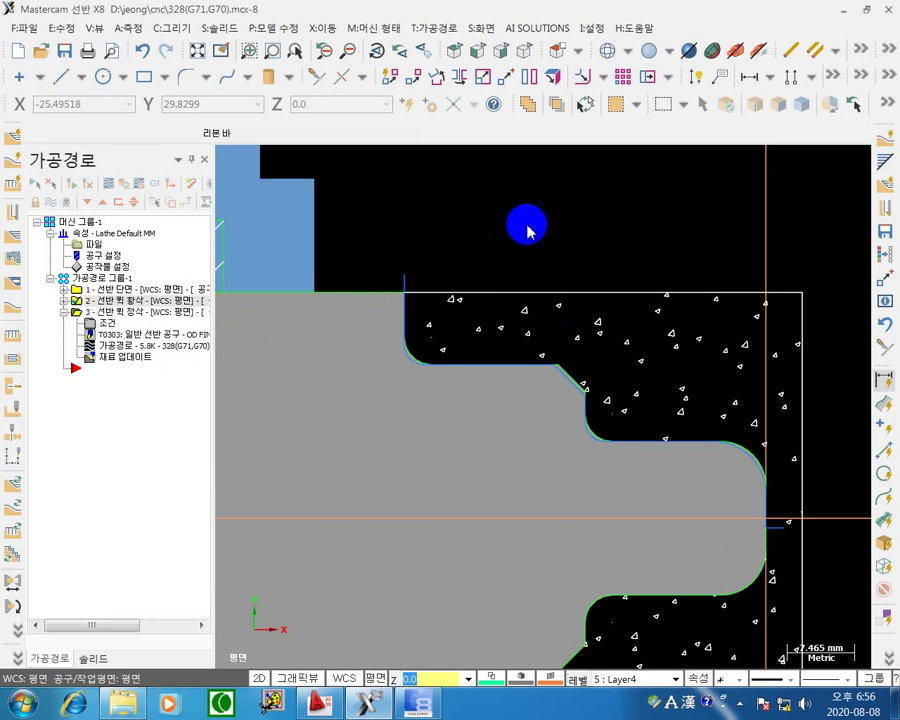
middle_drag(526, 227, 562, 222)
scroll(593, 261, down, 5)
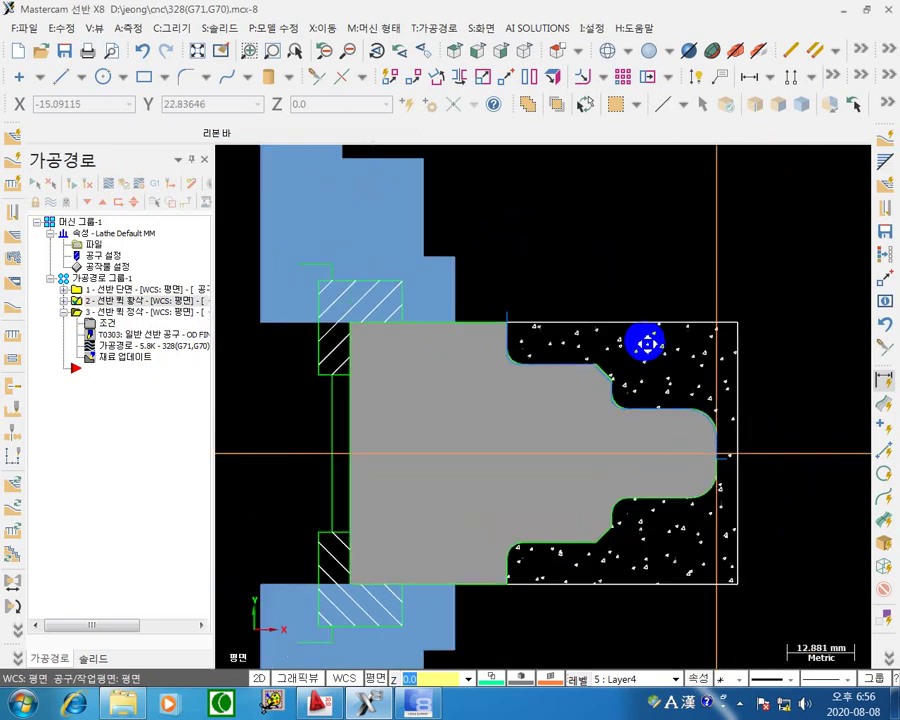